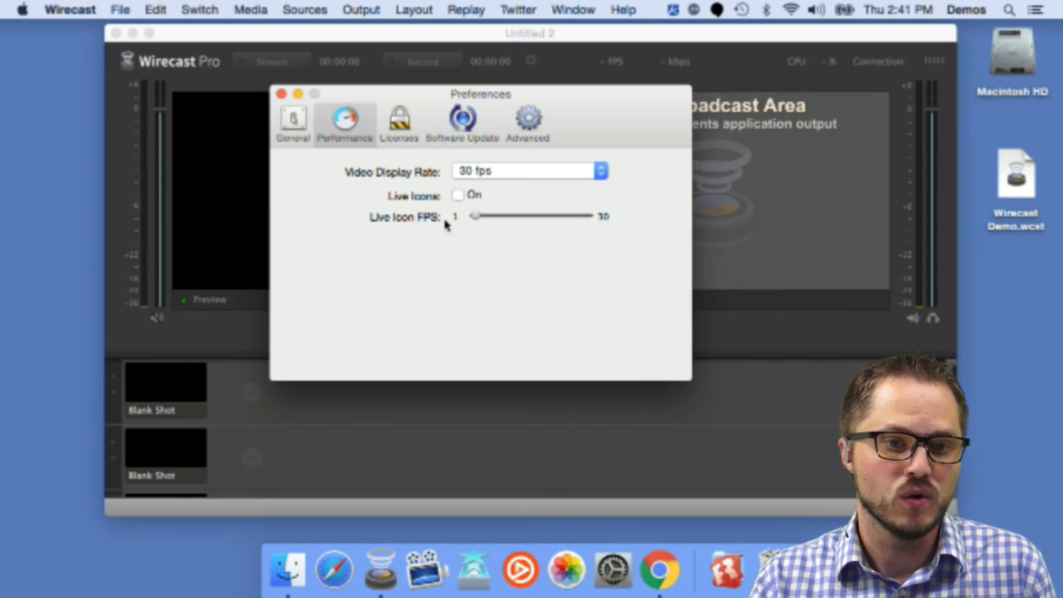
Step: Turn on Live Icons in the Performance preferences and close the Preferences window
{"action": "left_click", "coordinate": [457, 197]}
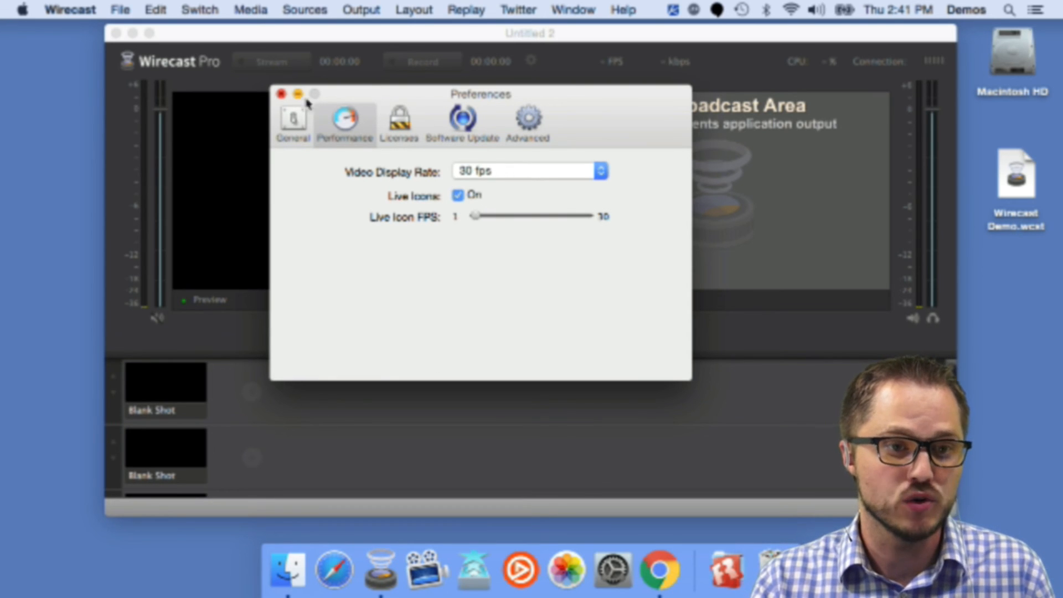
{"action": "left_click_drag", "start_coordinate": [351, 97], "coordinate": [605, 108]}
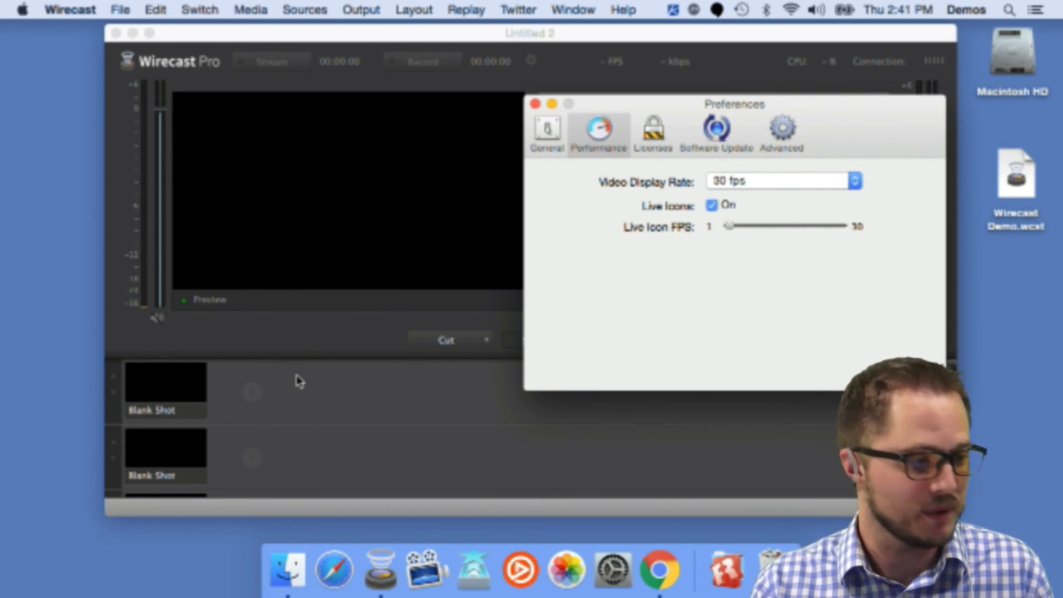
{"action": "key", "text": "super+w"}
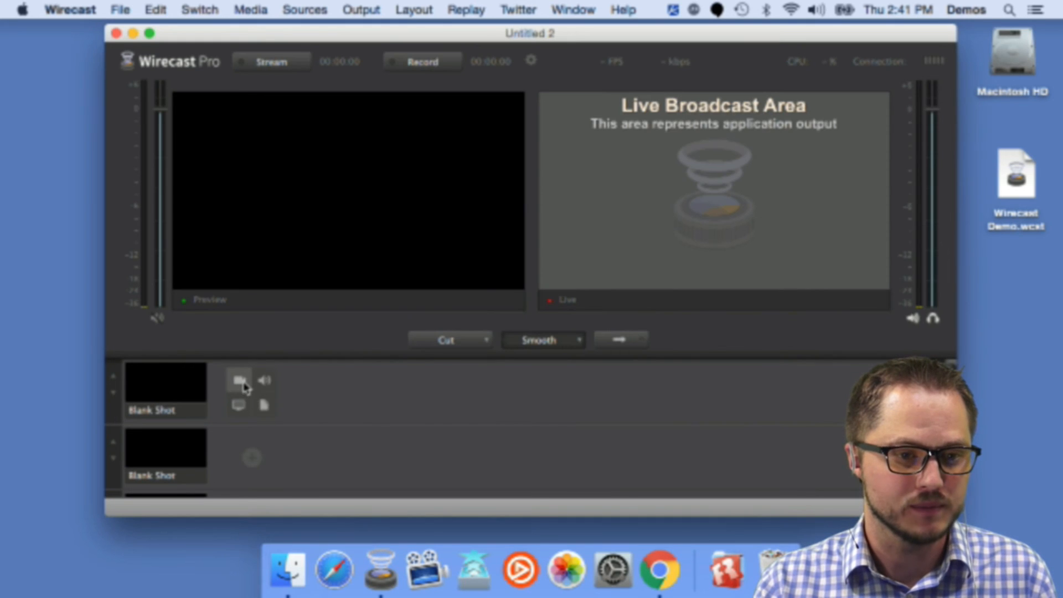
Step: Add a FaceTime HD Camera (Built-in) video shot to the first layer
{"action": "left_click", "coordinate": [245, 385]}
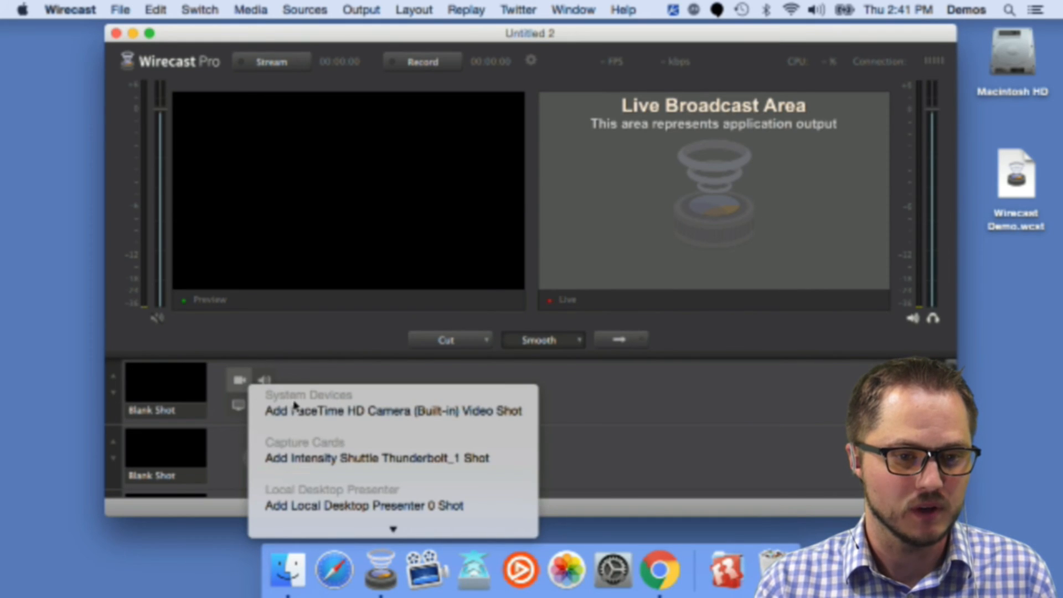
{"action": "left_click", "coordinate": [329, 416]}
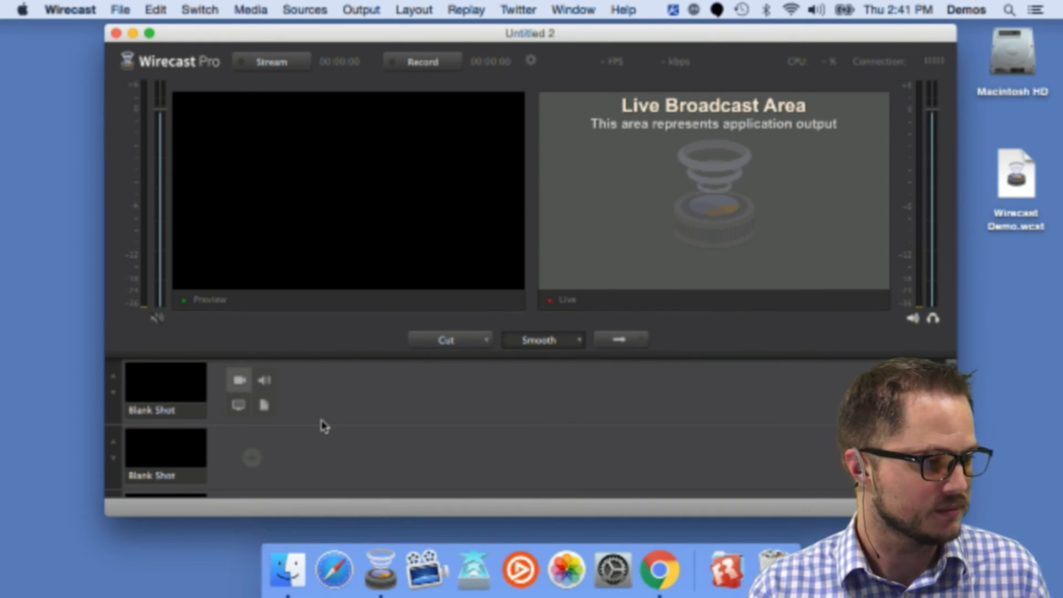
{"action": "left_click", "coordinate": [271, 407]}
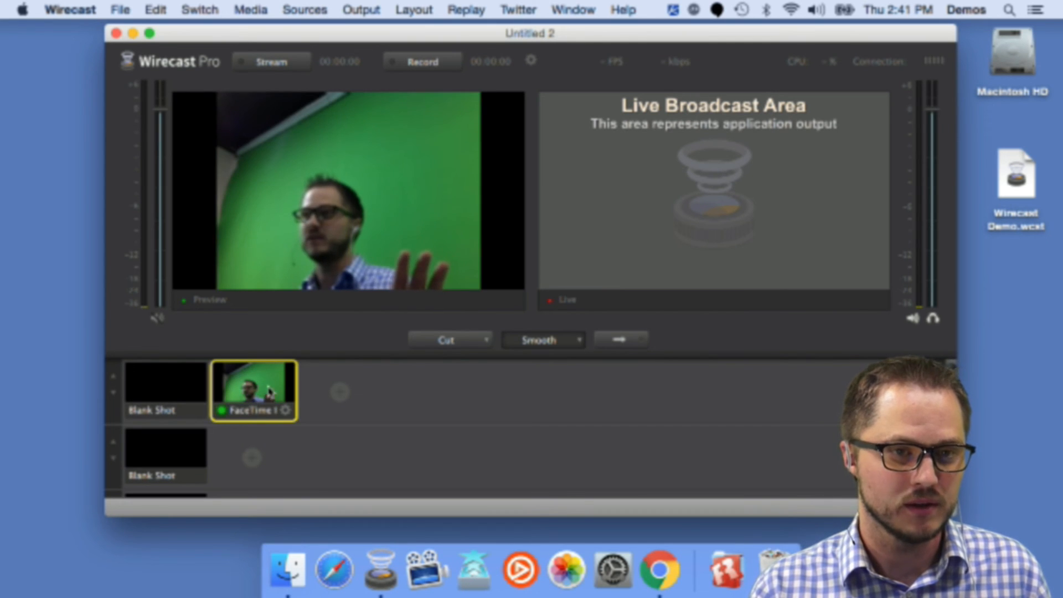
{"action": "left_click", "coordinate": [302, 6]}
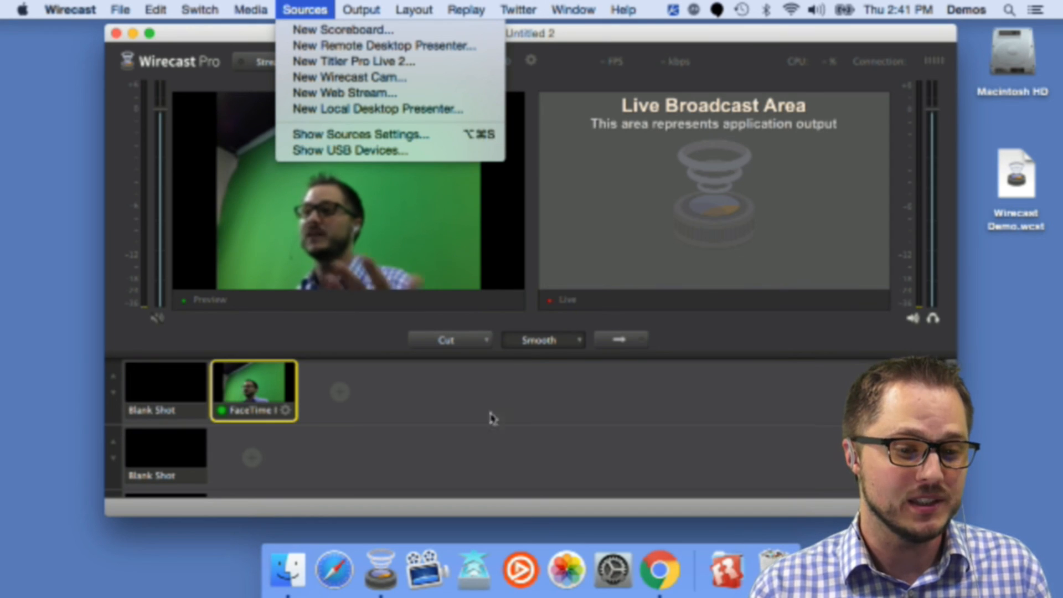
{"action": "left_click", "coordinate": [436, 398]}
Step: Open the Source Settings and select the FaceTime HD Camera (Built-in) Video source
{"action": "mouse_move", "coordinate": [338, 390]}
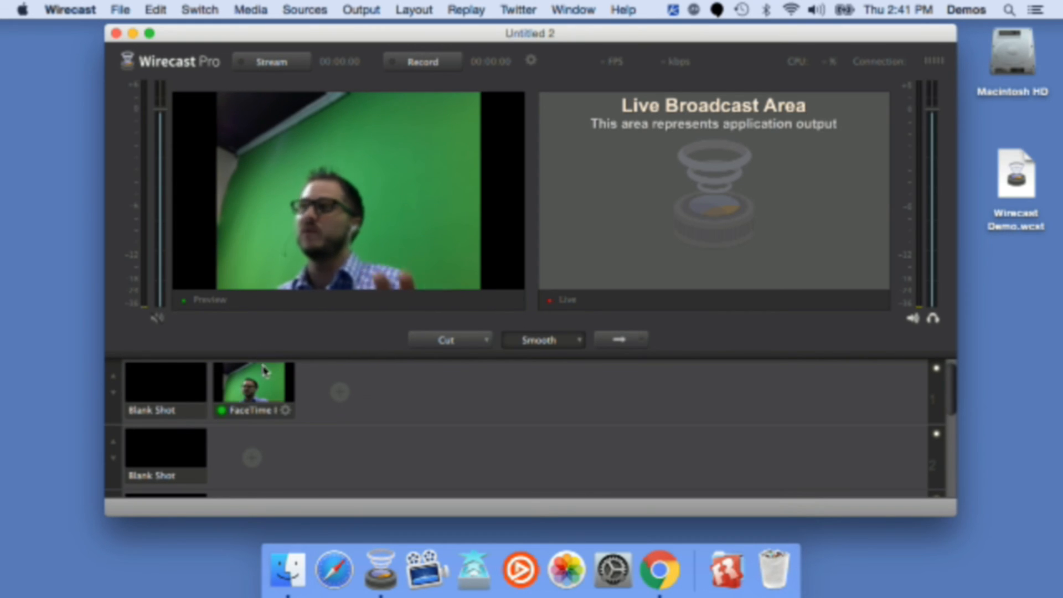
{"action": "left_click", "coordinate": [293, 9]}
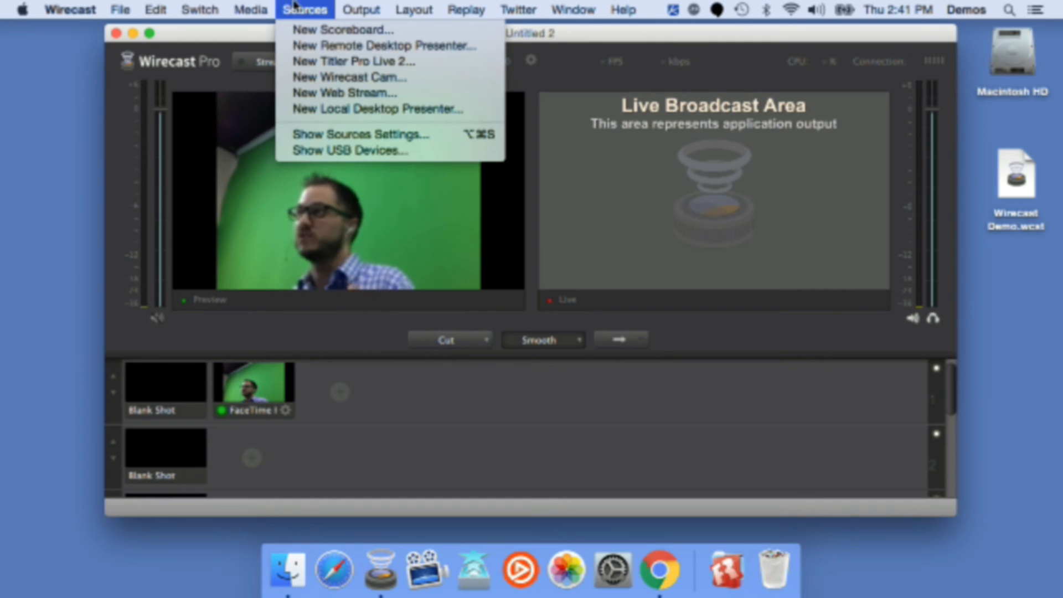
{"action": "left_click", "coordinate": [342, 137]}
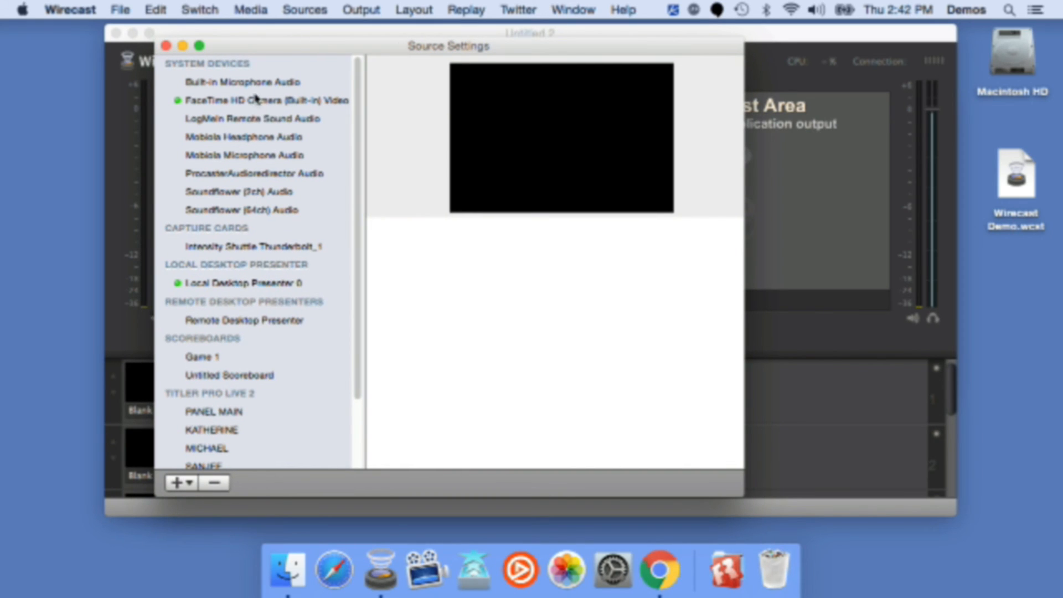
{"action": "left_click", "coordinate": [255, 103]}
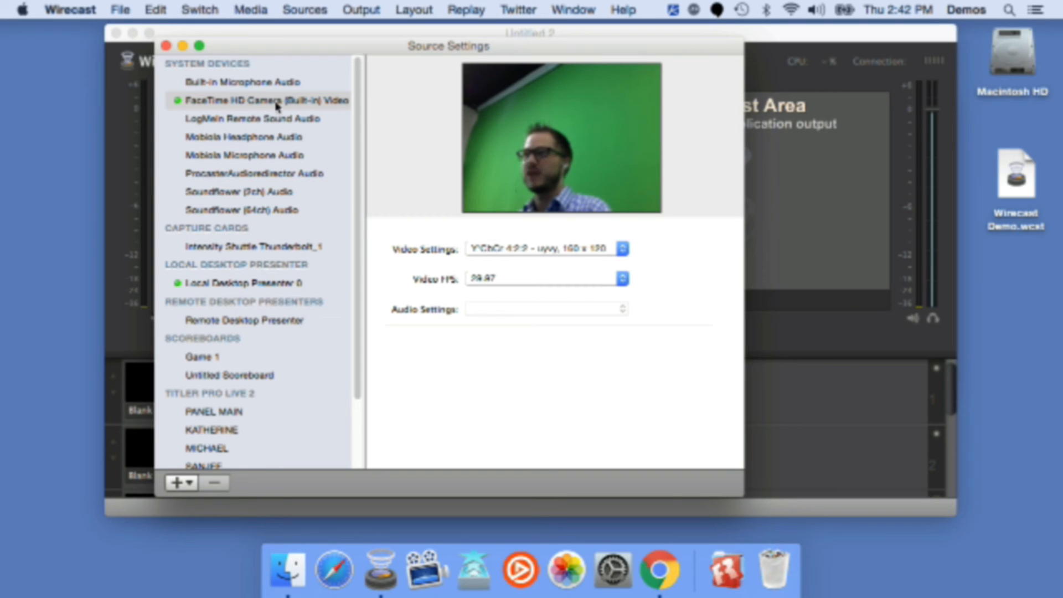
Step: Set the camera's video settings to Y'CbCr 4:2:2 - uyvy, 1280 x 720
{"action": "scroll", "coordinate": [248, 347], "scroll_direction": "down", "scroll_amount": 3}
{"action": "scroll", "coordinate": [248, 349], "scroll_direction": "up", "scroll_amount": 3}
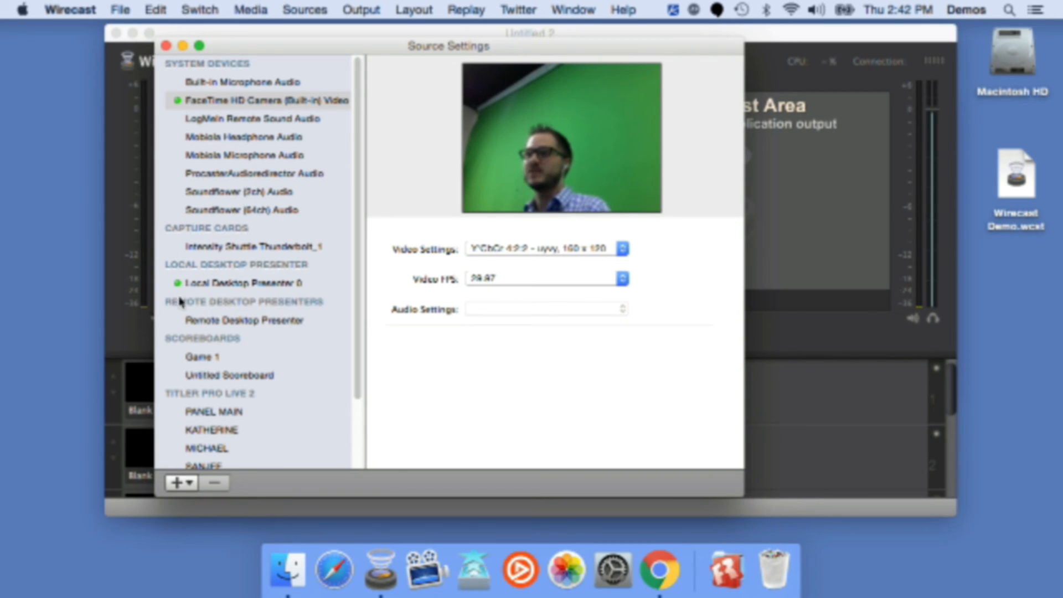
{"action": "scroll", "coordinate": [181, 307], "scroll_direction": "down", "scroll_amount": 3}
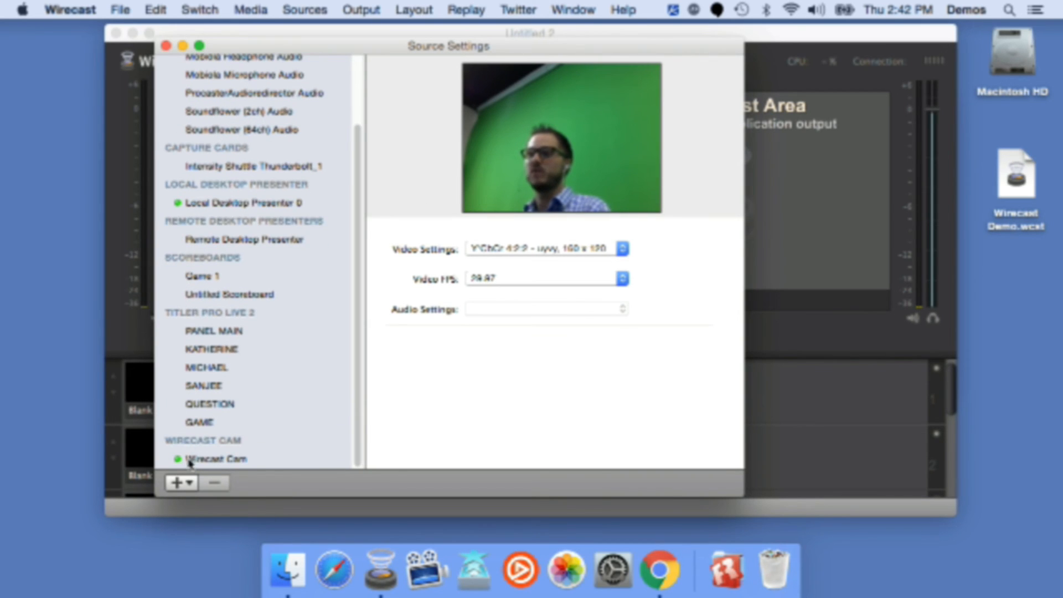
{"action": "scroll", "coordinate": [254, 426], "scroll_direction": "up", "scroll_amount": 3}
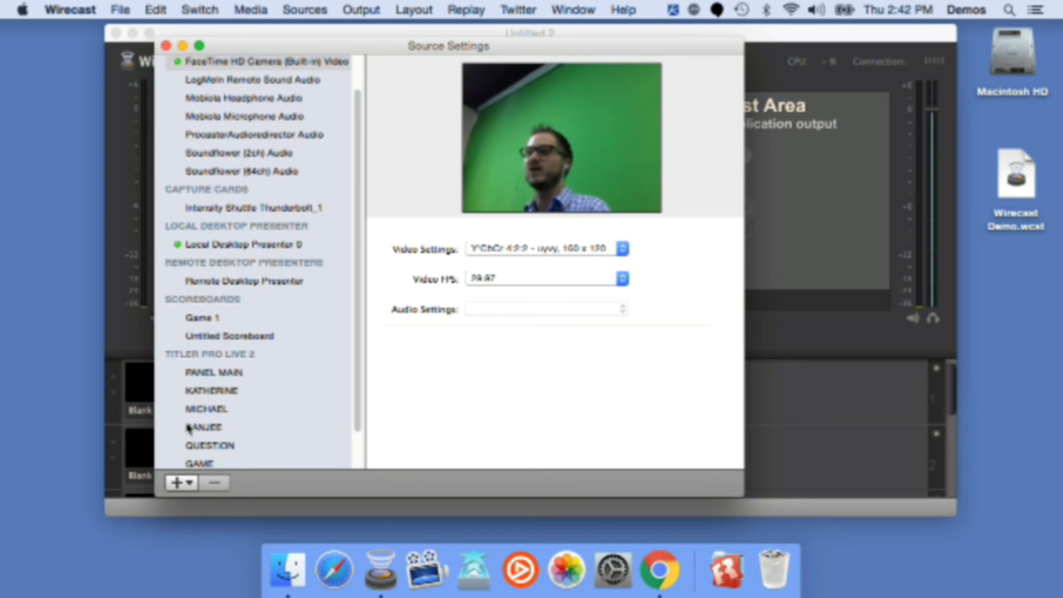
{"action": "left_click_drag", "start_coordinate": [244, 47], "coordinate": [566, 50]}
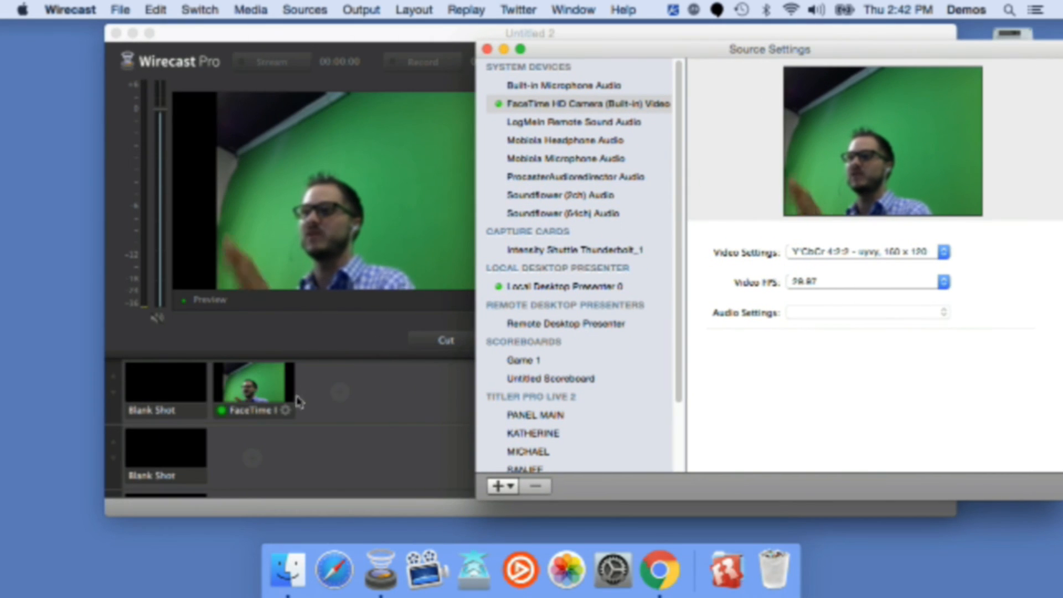
{"action": "left_click_drag", "start_coordinate": [708, 54], "coordinate": [450, 33]}
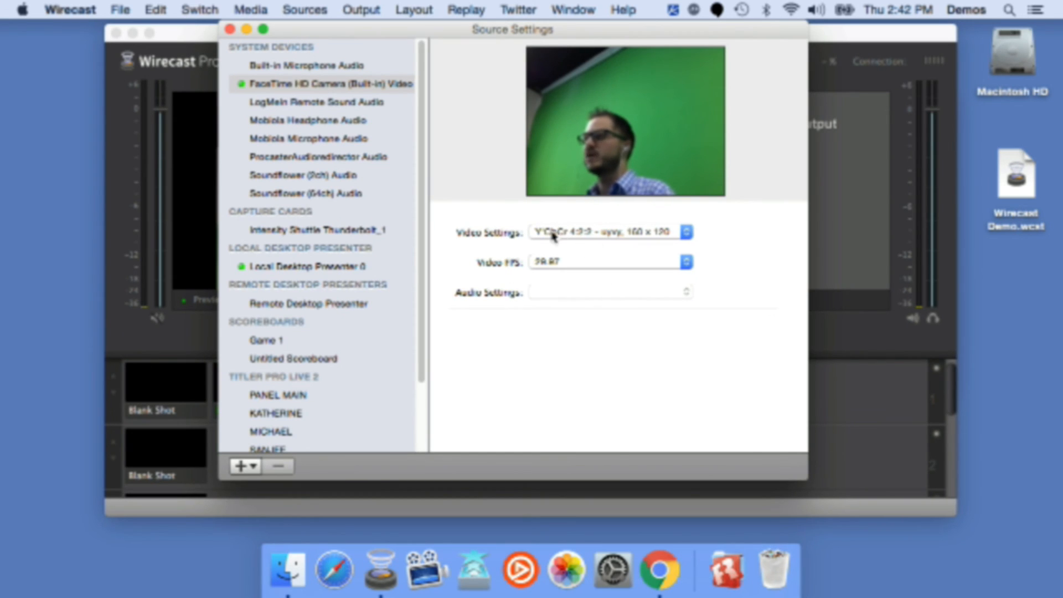
{"action": "left_click", "coordinate": [580, 236]}
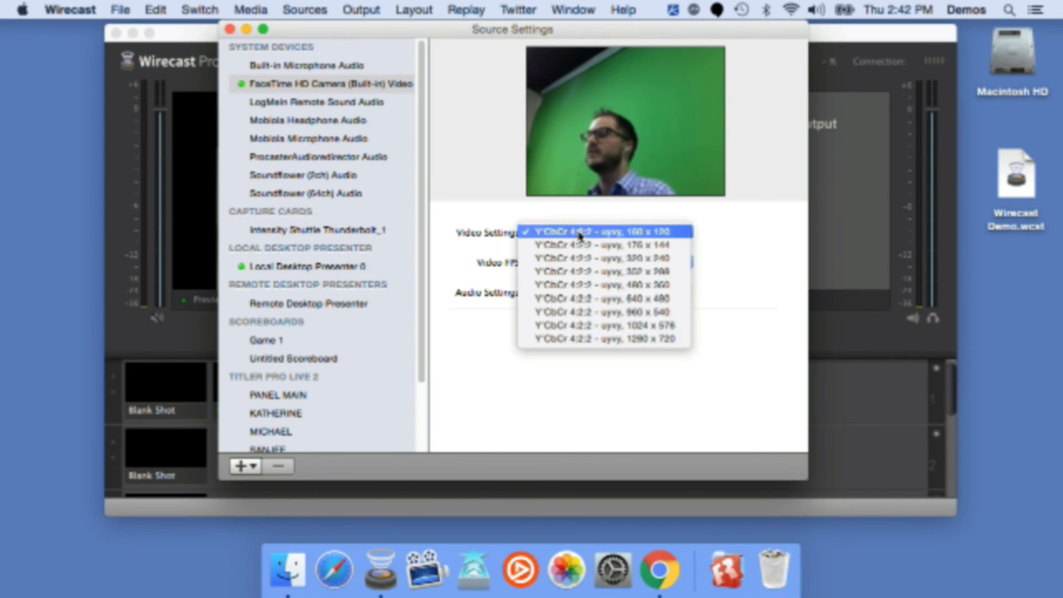
{"action": "left_click", "coordinate": [577, 340]}
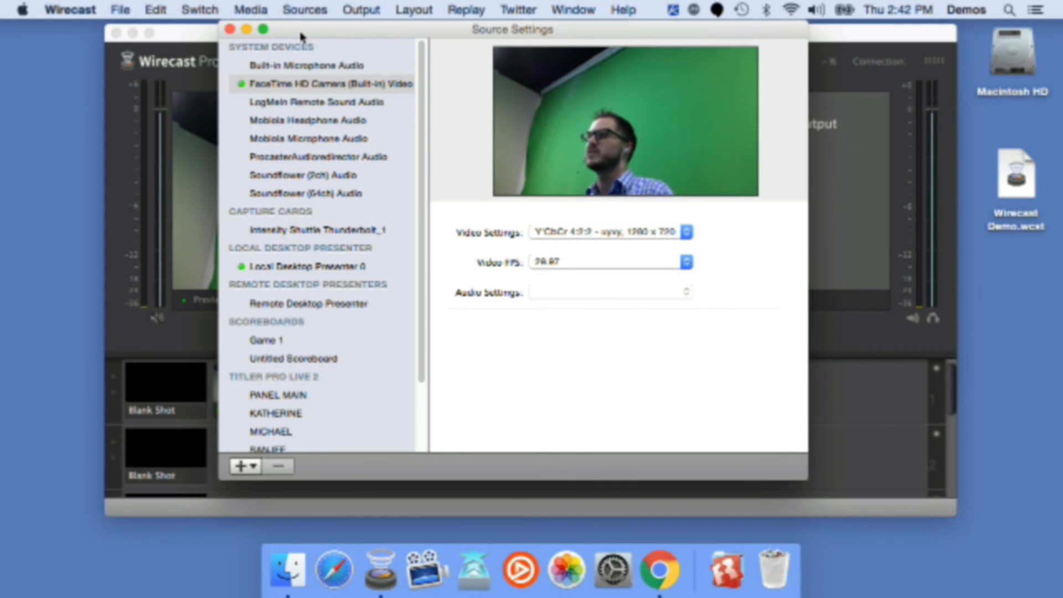
Step: Close the Source Settings window
{"action": "left_click_drag", "start_coordinate": [301, 37], "coordinate": [300, 38]}
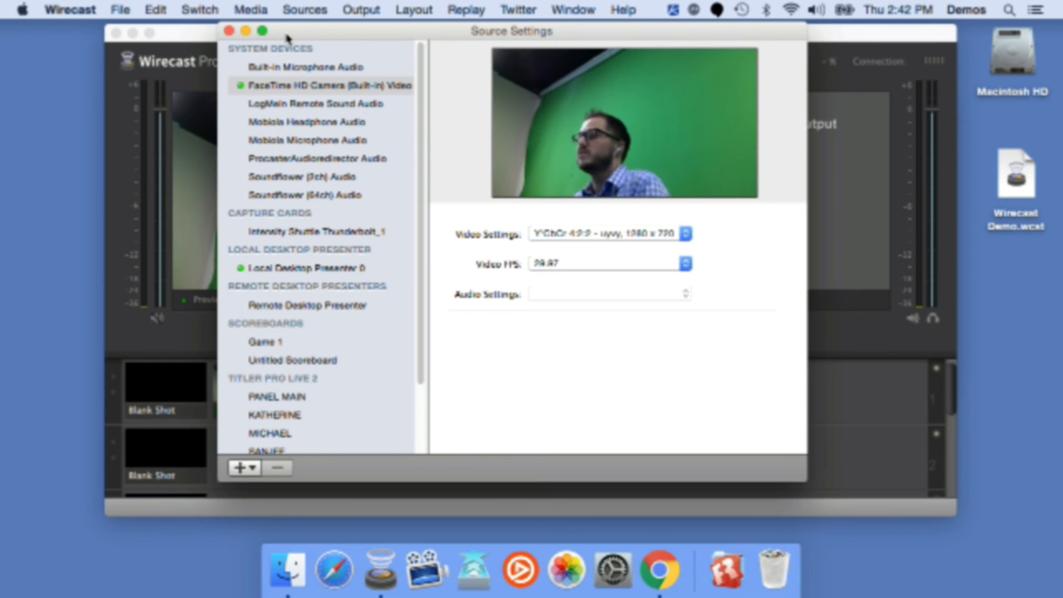
{"action": "left_click_drag", "start_coordinate": [288, 38], "coordinate": [289, 44]}
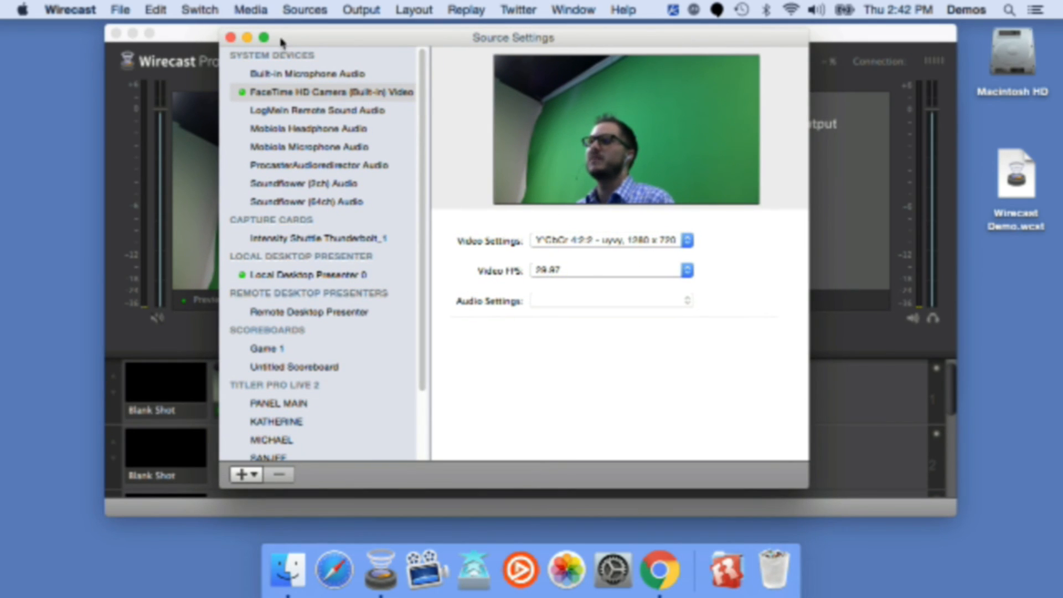
{"action": "left_click", "coordinate": [230, 38]}
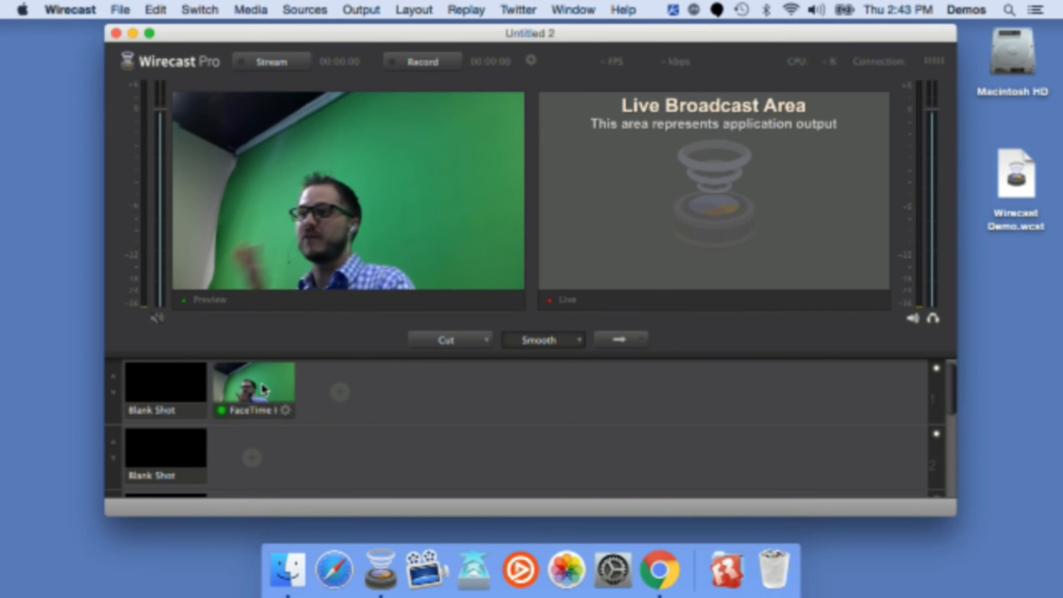
Step: Enlarge the layer's shot thumbnails and take the FaceTime camera shot live
{"action": "left_click", "coordinate": [112, 376]}
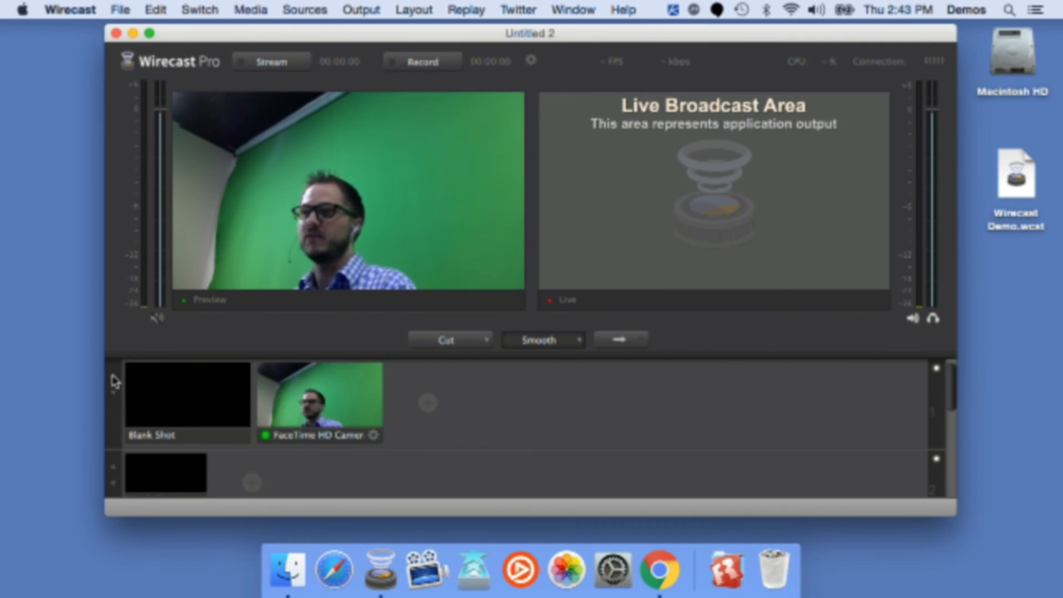
{"action": "left_click", "coordinate": [113, 376]}
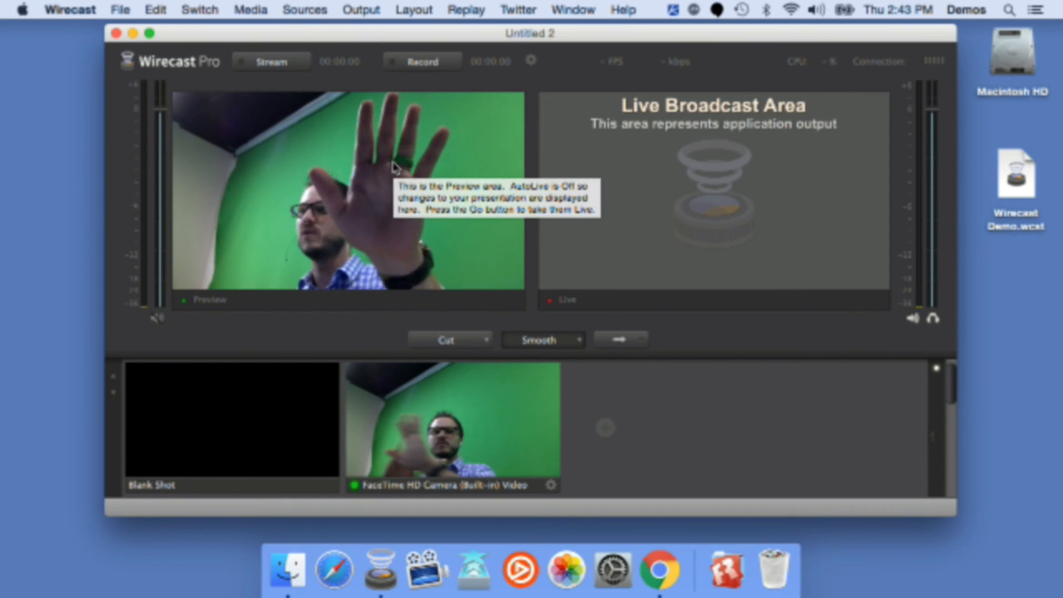
{"action": "left_click", "coordinate": [621, 342]}
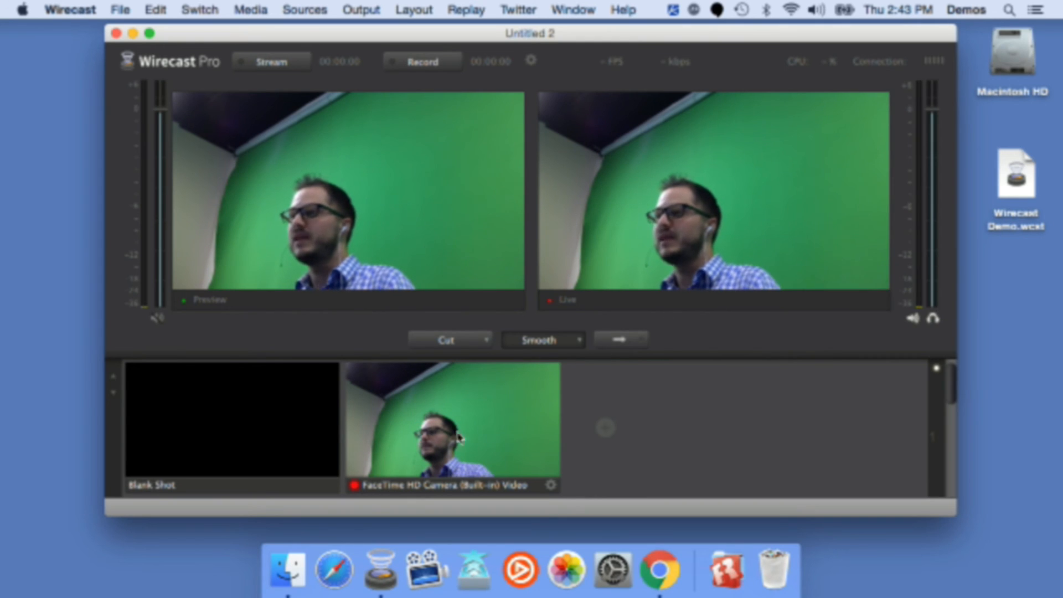
Step: Shrink the layer's thumbnails back and select the FaceTime camera shot
{"action": "left_click", "coordinate": [114, 395]}
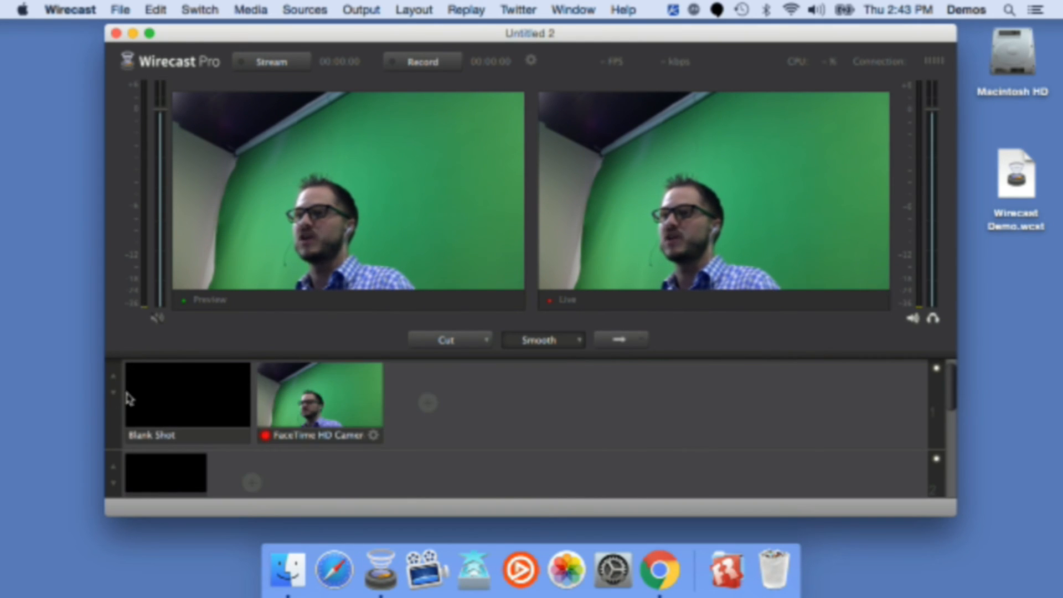
{"action": "left_click", "coordinate": [336, 408]}
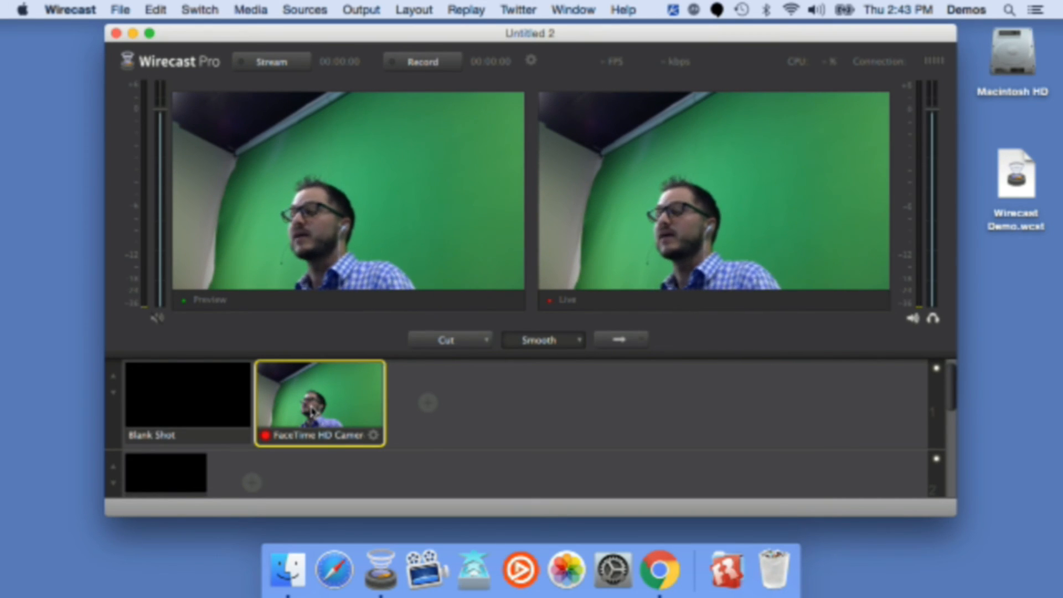
Step: Open Preferences and switch to the Performance settings
{"action": "left_click", "coordinate": [72, 9]}
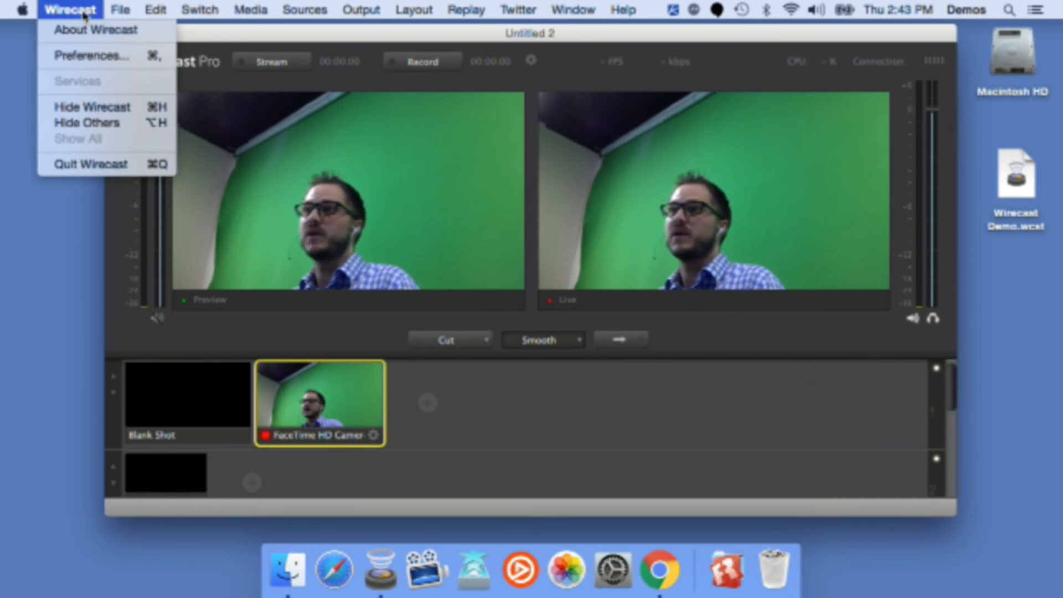
{"action": "left_click", "coordinate": [86, 52]}
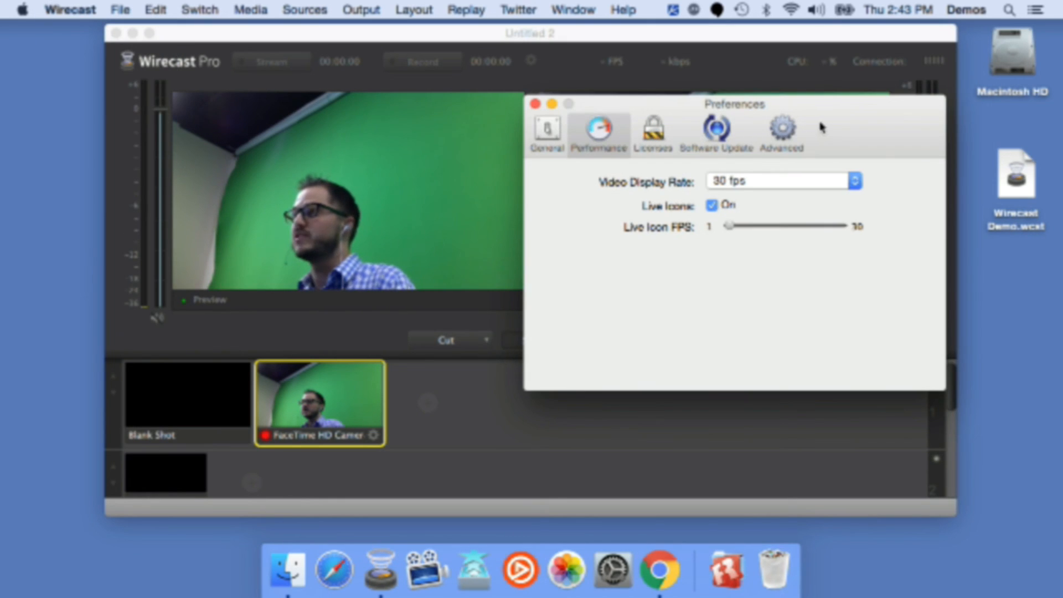
{"action": "left_click_drag", "start_coordinate": [822, 127], "coordinate": [760, 138]}
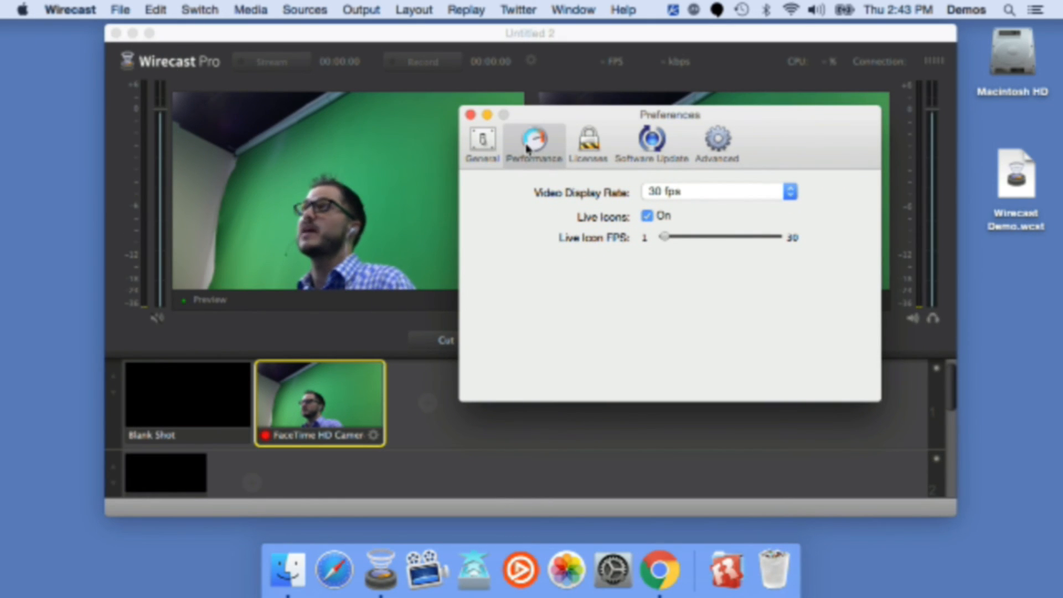
{"action": "left_click", "coordinate": [480, 145]}
{"action": "left_click", "coordinate": [529, 142]}
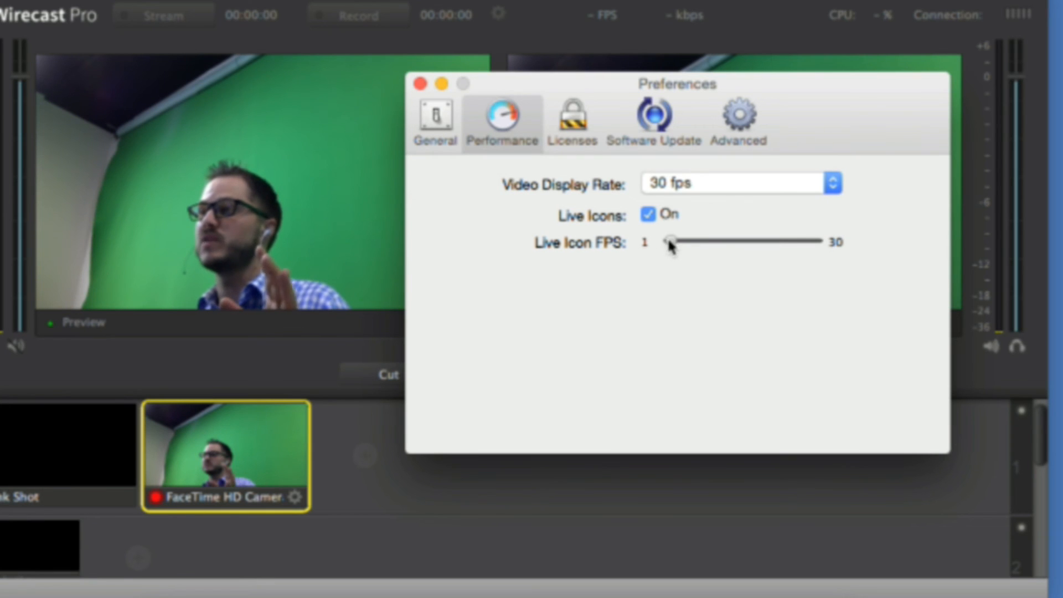
Step: Raise the Live Icon FPS slider to 30
{"action": "left_click_drag", "start_coordinate": [686, 242], "coordinate": [791, 250]}
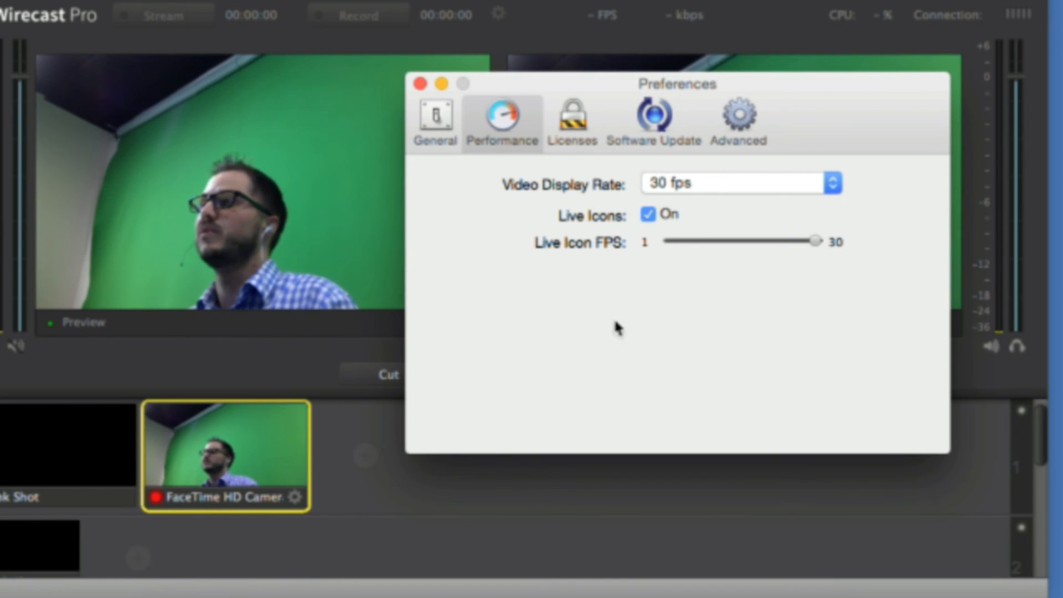
{"action": "left_click_drag", "start_coordinate": [604, 99], "coordinate": [600, 335]}
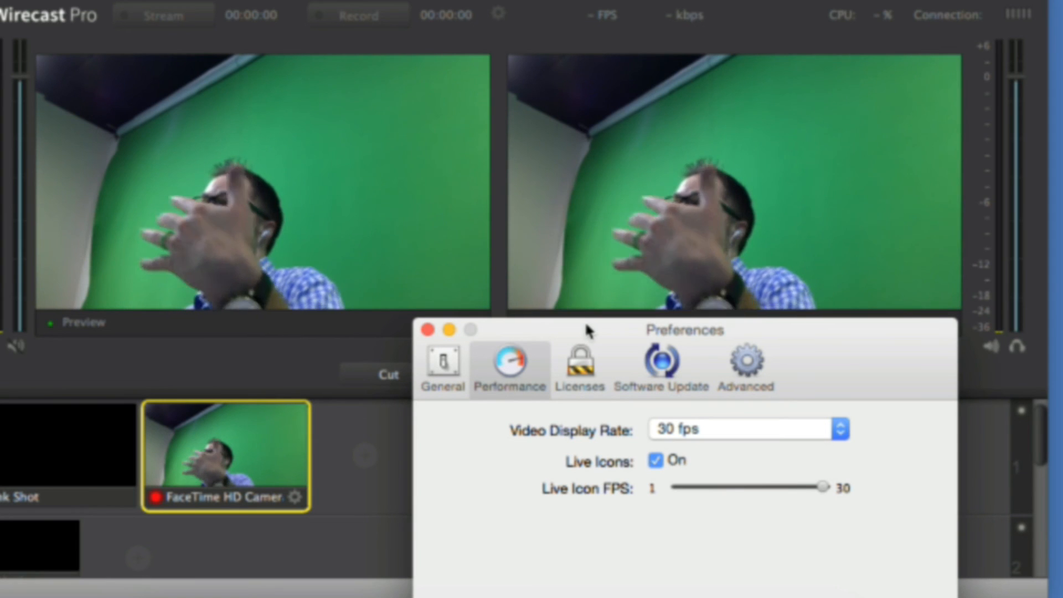
{"action": "left_click_drag", "start_coordinate": [593, 332], "coordinate": [582, 118]}
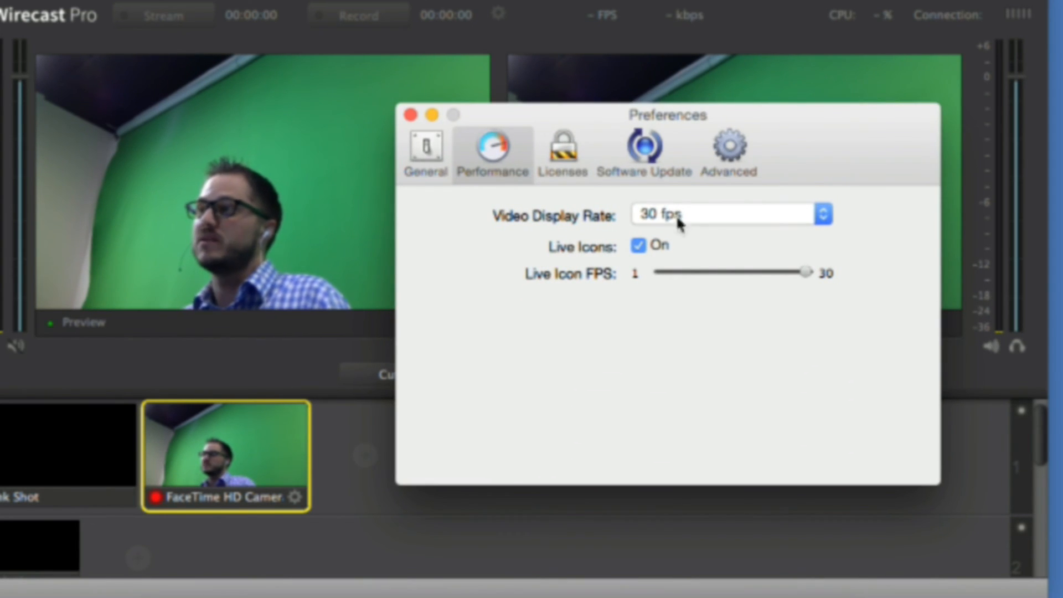
Step: Set the Live Icon FPS slider back to 1
{"action": "left_click_drag", "start_coordinate": [805, 274], "coordinate": [672, 274]}
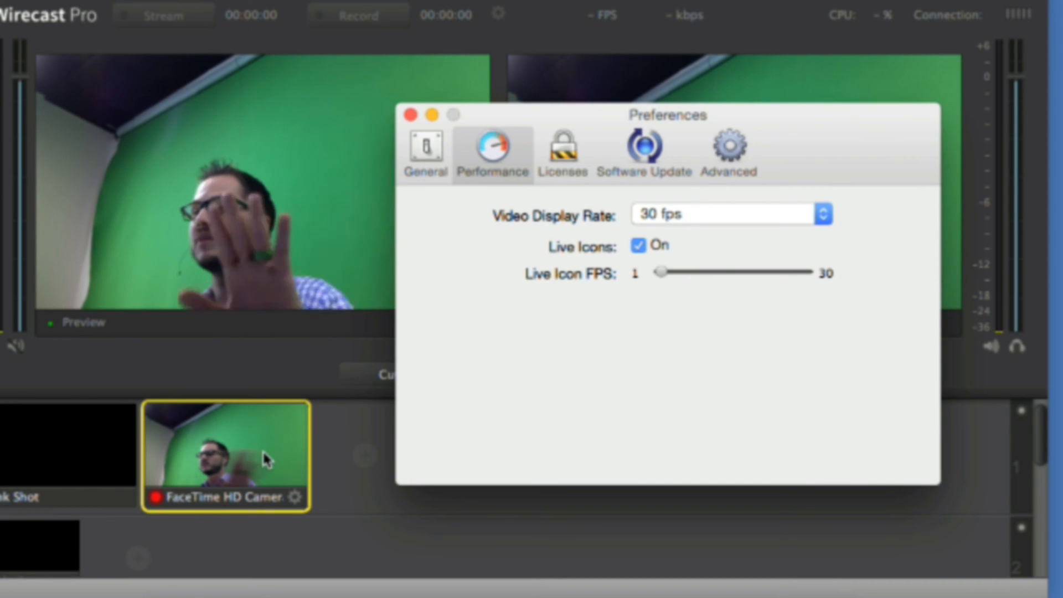
{"action": "left_click_drag", "start_coordinate": [577, 107], "coordinate": [597, 330]}
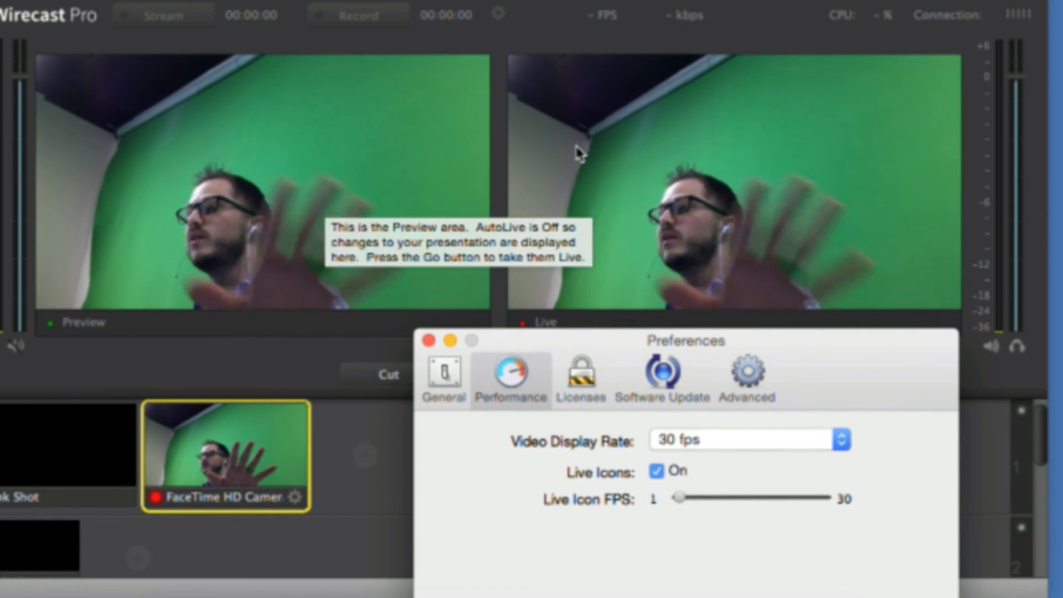
Step: Move the Preferences window aside and bring the main Wirecast window back to the front
{"action": "mouse_move", "coordinate": [641, 188]}
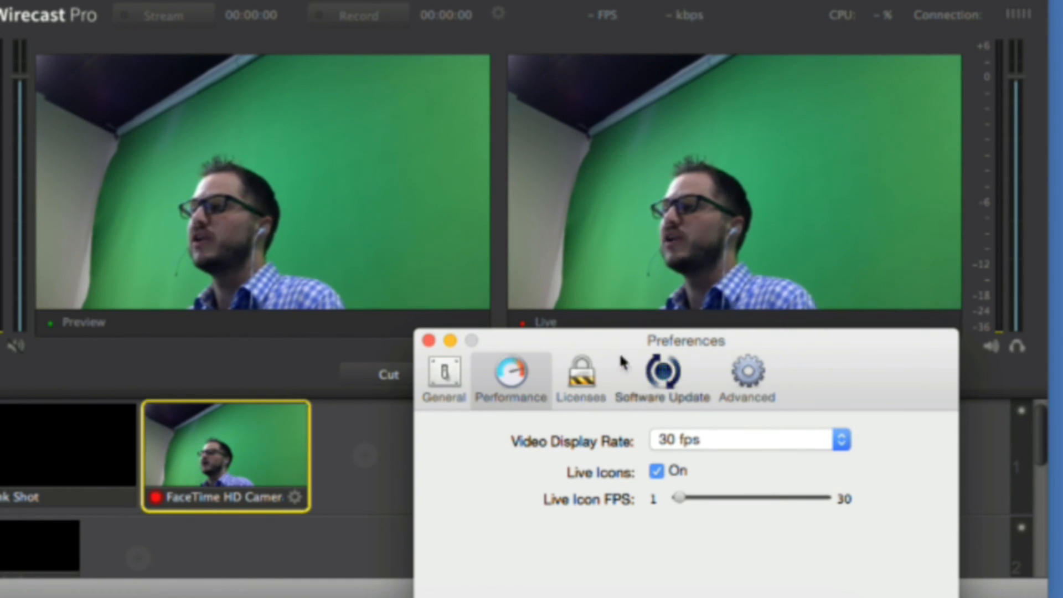
{"action": "left_click_drag", "start_coordinate": [612, 348], "coordinate": [590, 257]}
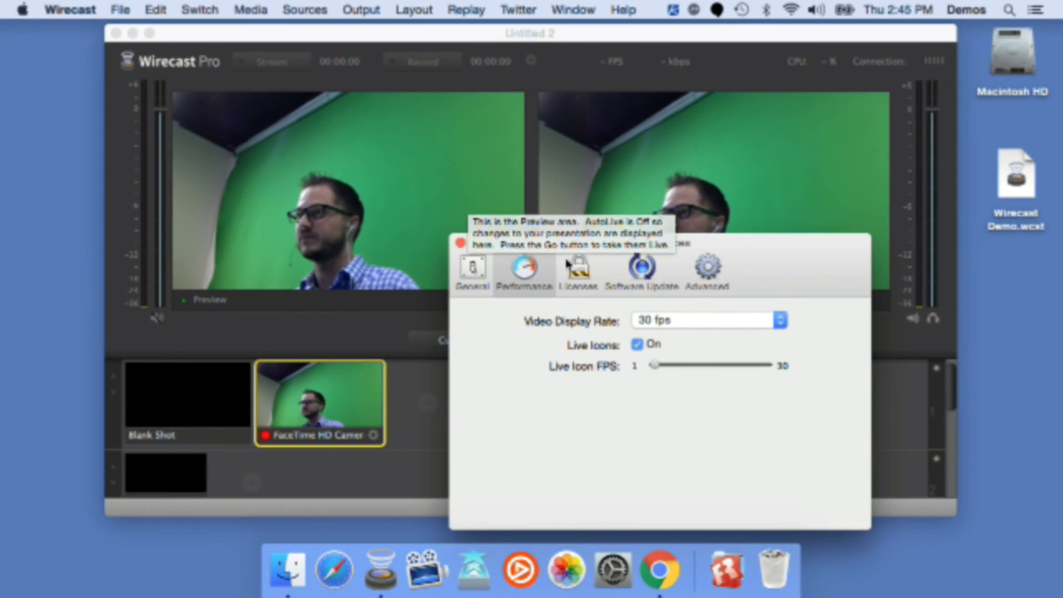
{"action": "left_click_drag", "start_coordinate": [571, 241], "coordinate": [739, 226]}
{"action": "left_click", "coordinate": [469, 33]}
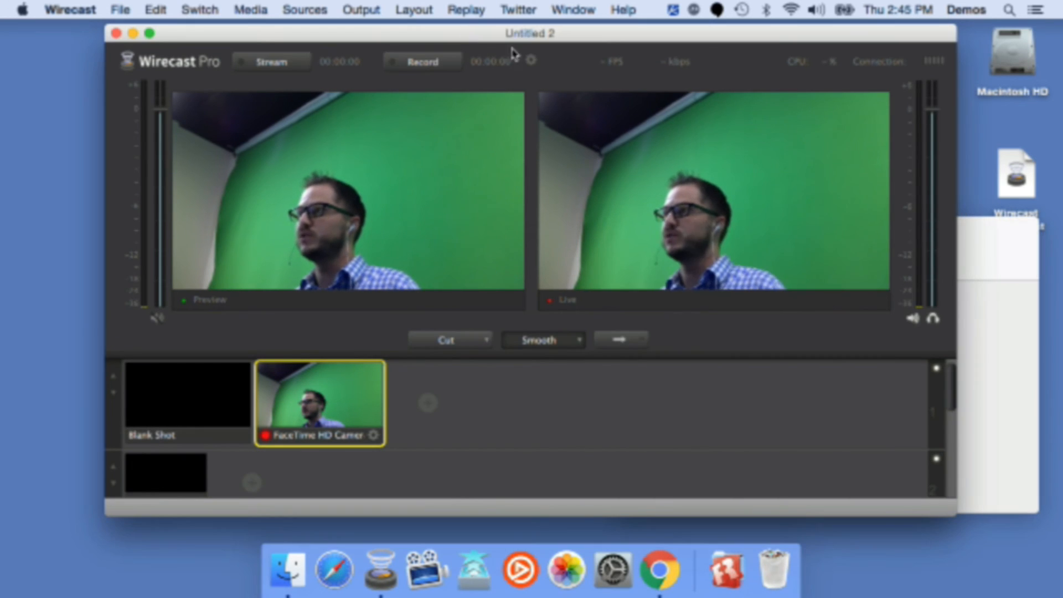
Step: Start the Virtual Camera Out output after looking through the Sources and Canvas Size options
{"action": "left_click", "coordinate": [302, 9]}
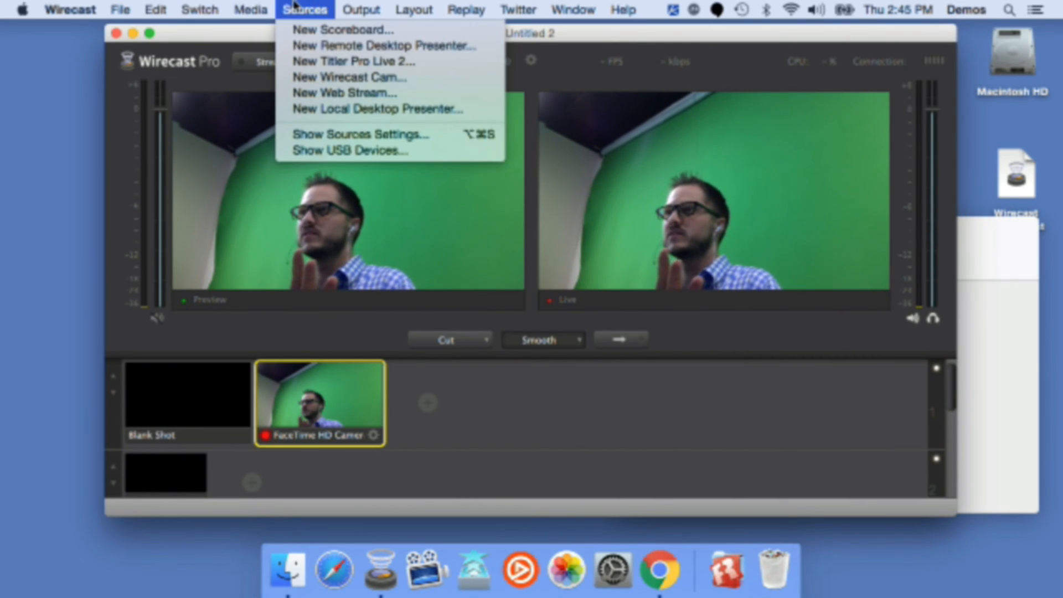
{"action": "left_click", "coordinate": [299, 7]}
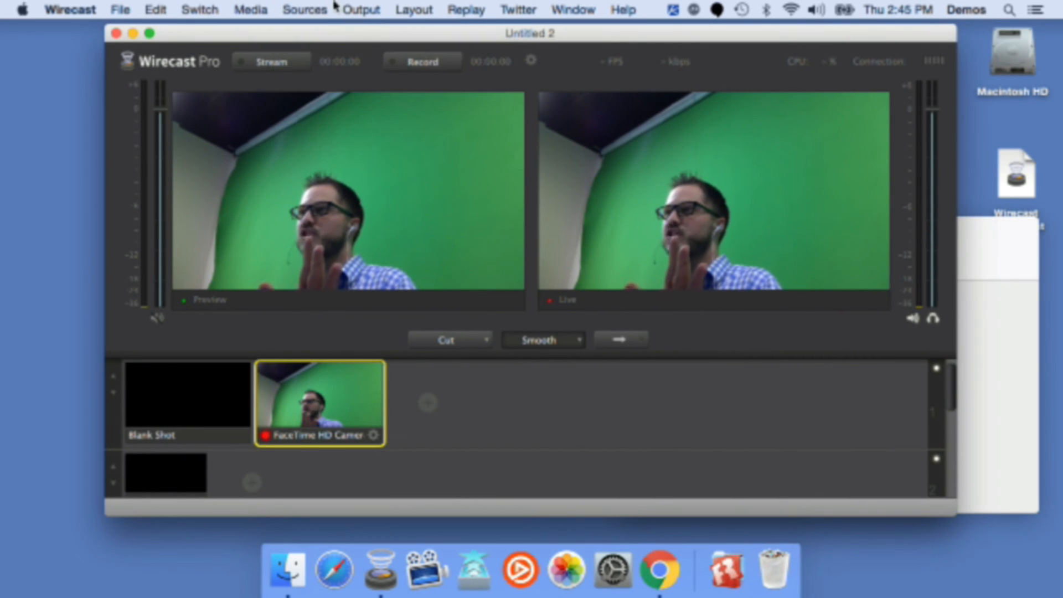
{"action": "left_click", "coordinate": [364, 6]}
{"action": "mouse_move", "coordinate": [397, 80]}
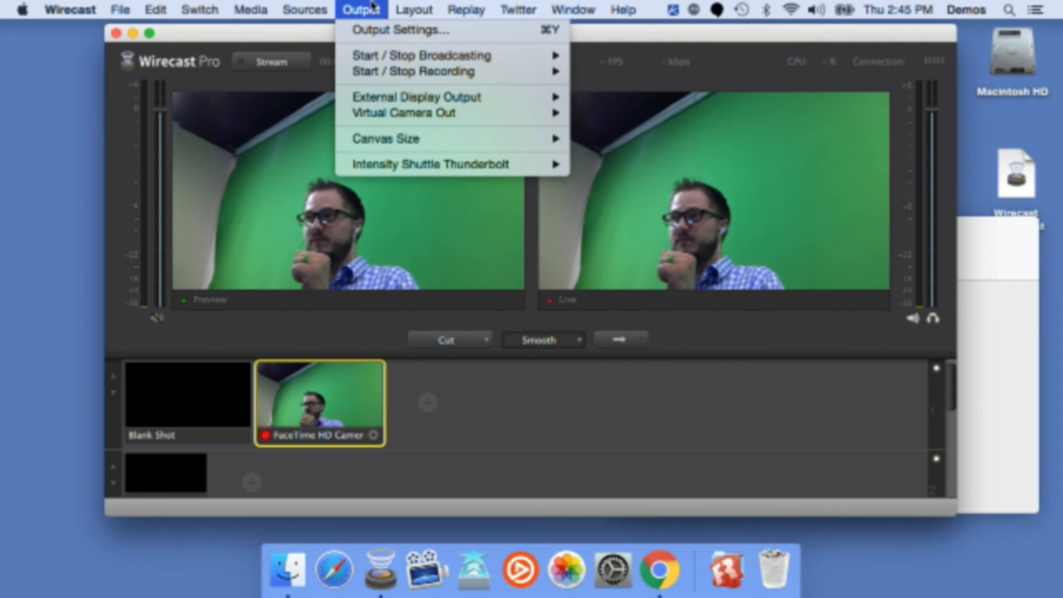
{"action": "mouse_move", "coordinate": [383, 142]}
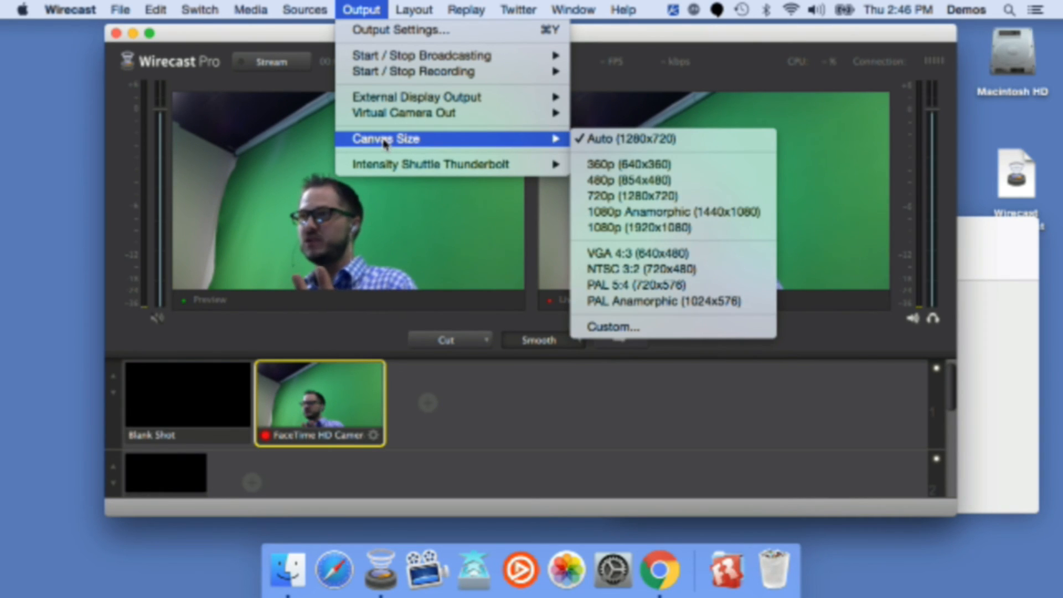
{"action": "mouse_move", "coordinate": [386, 121]}
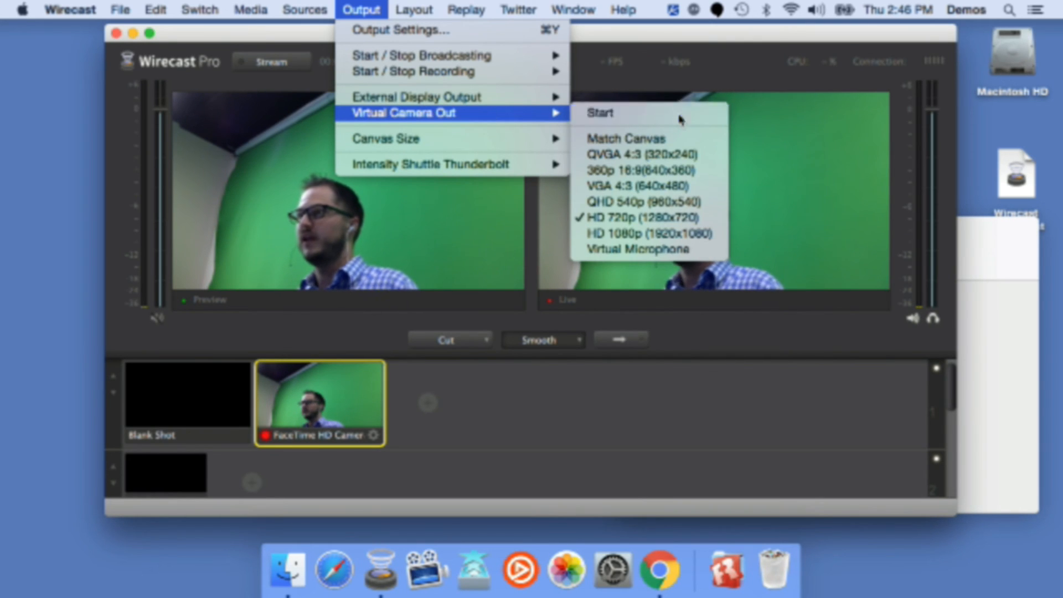
{"action": "left_click", "coordinate": [681, 114]}
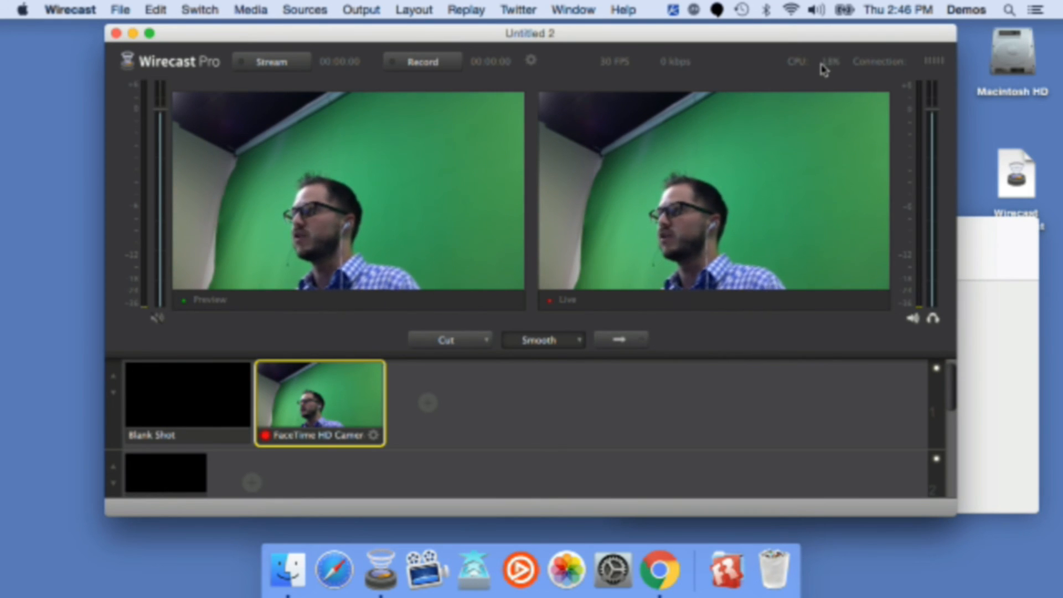
Step: Reopen Preferences to review the Performance settings, reposition the window, and close it
{"action": "key", "text": "super+comma"}
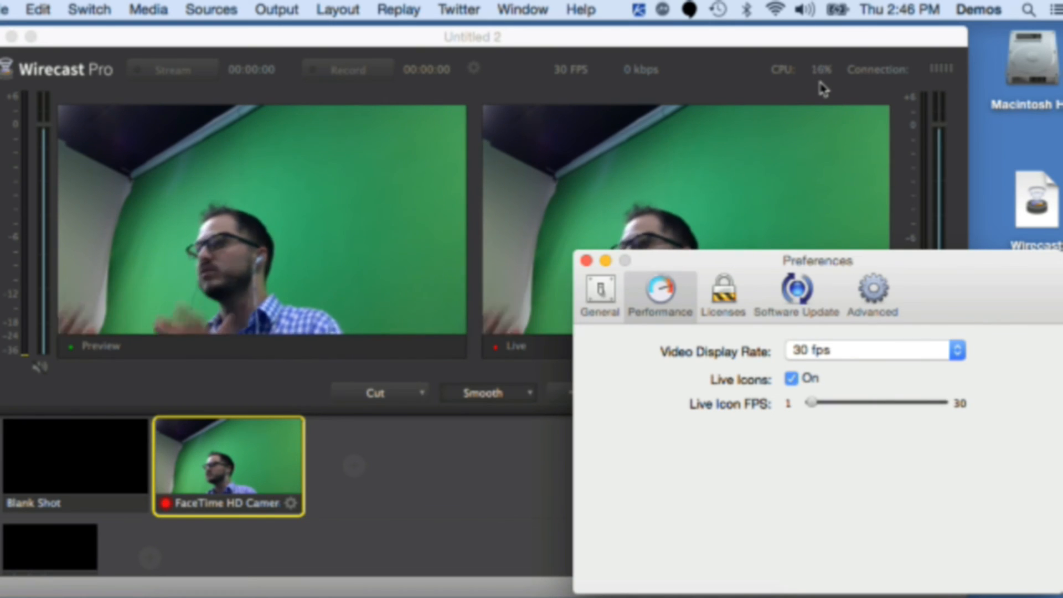
{"action": "left_click_drag", "start_coordinate": [706, 258], "coordinate": [567, 194]}
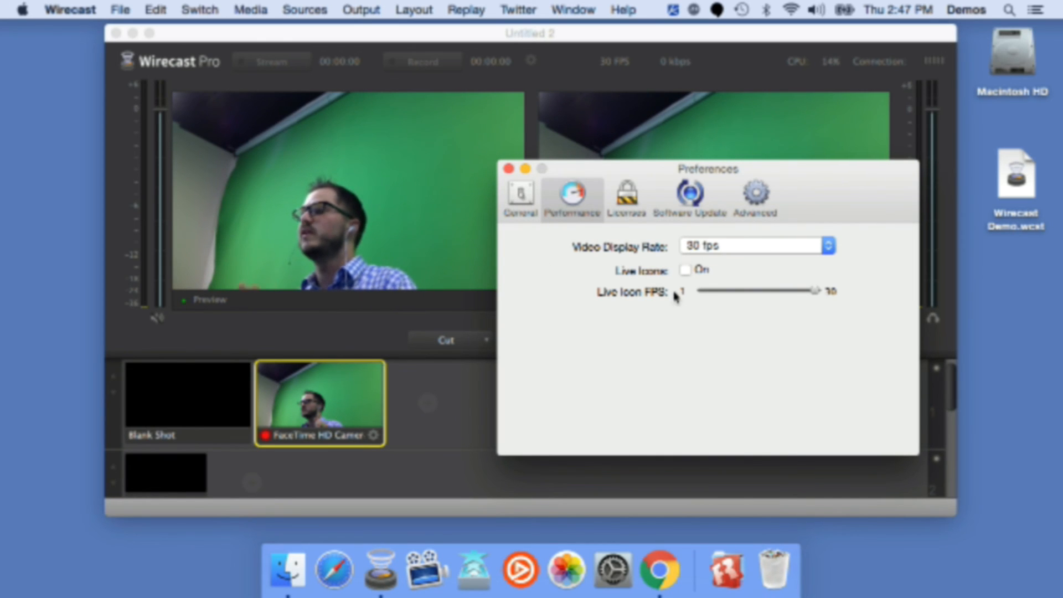
{"action": "left_click_drag", "start_coordinate": [812, 192], "coordinate": [883, 174]}
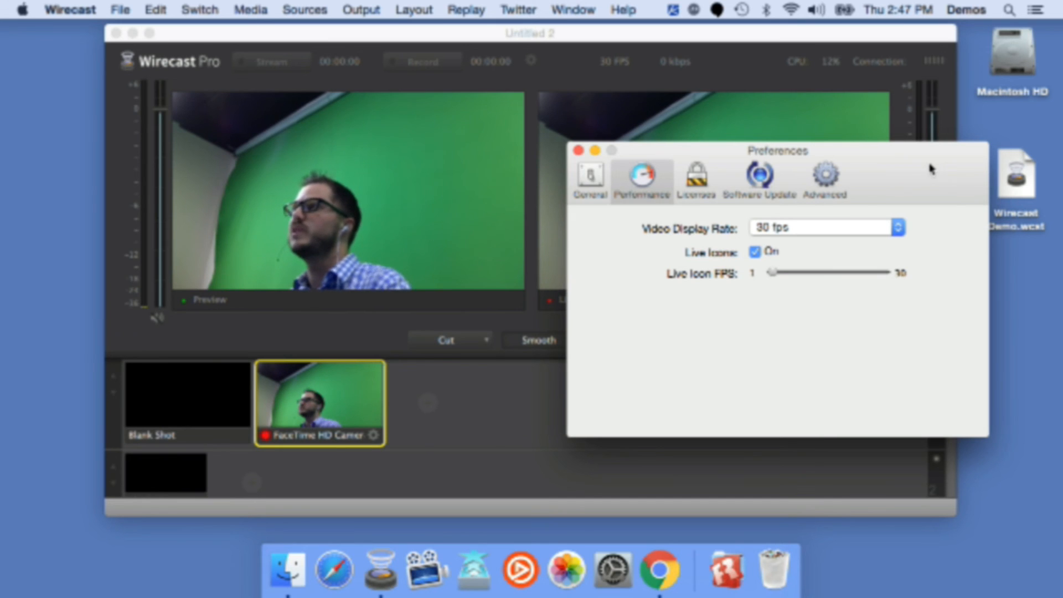
{"action": "left_click", "coordinate": [578, 150]}
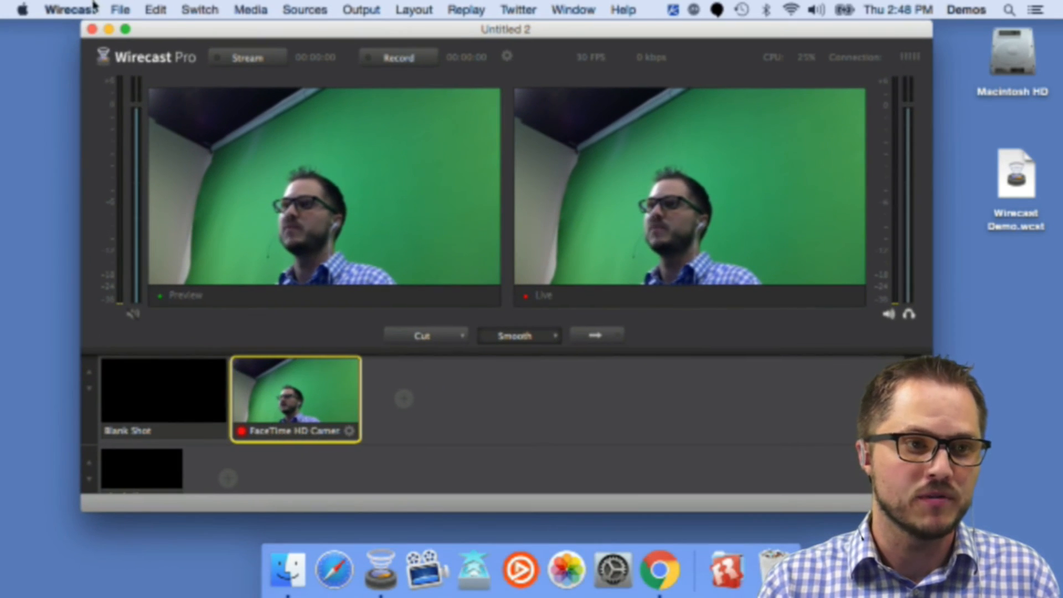
Step: Open the Advanced preferences and turn off Disable IP Camera Discovery
{"action": "left_click", "coordinate": [94, 6]}
{"action": "left_click", "coordinate": [88, 53]}
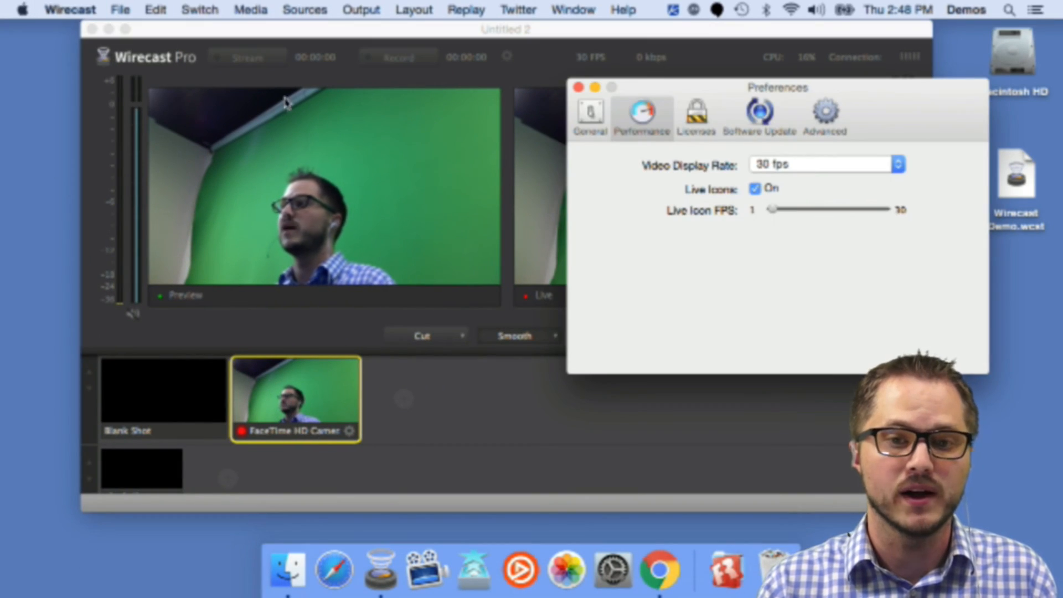
{"action": "left_click_drag", "start_coordinate": [795, 98], "coordinate": [684, 88]}
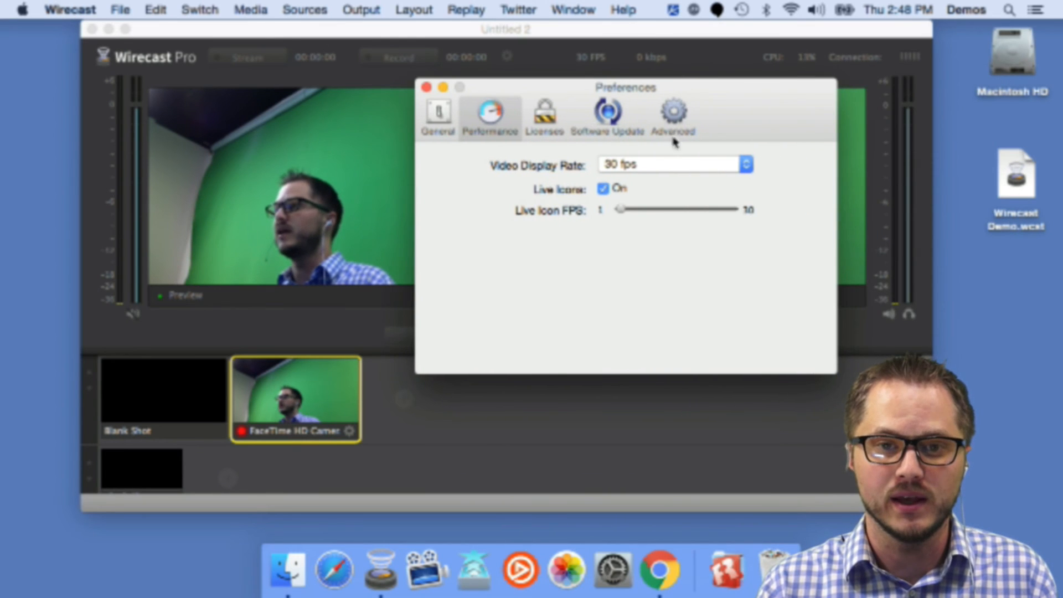
{"action": "left_click", "coordinate": [671, 114]}
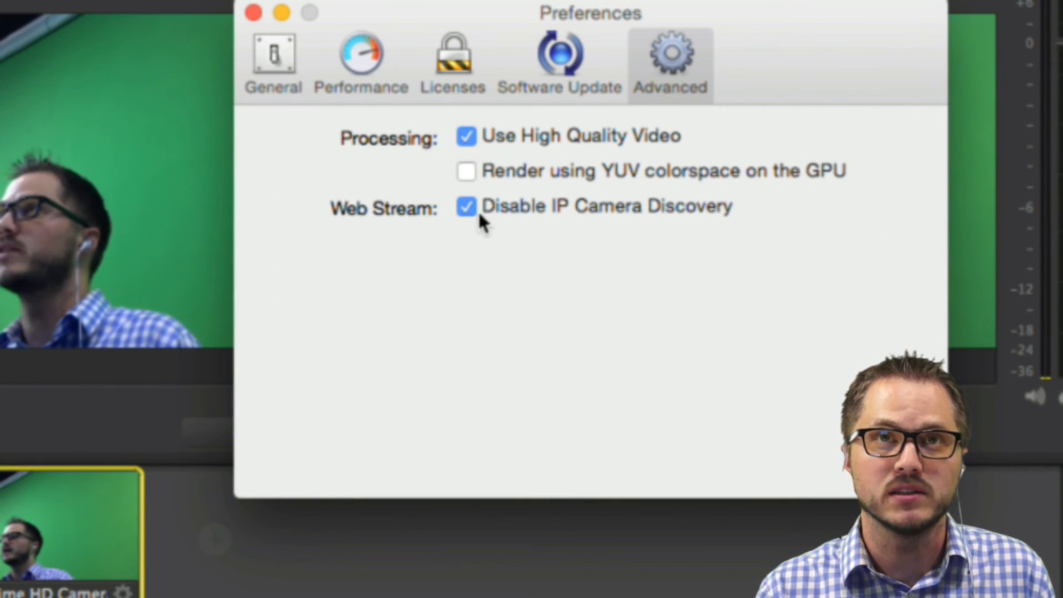
{"action": "left_click", "coordinate": [465, 211]}
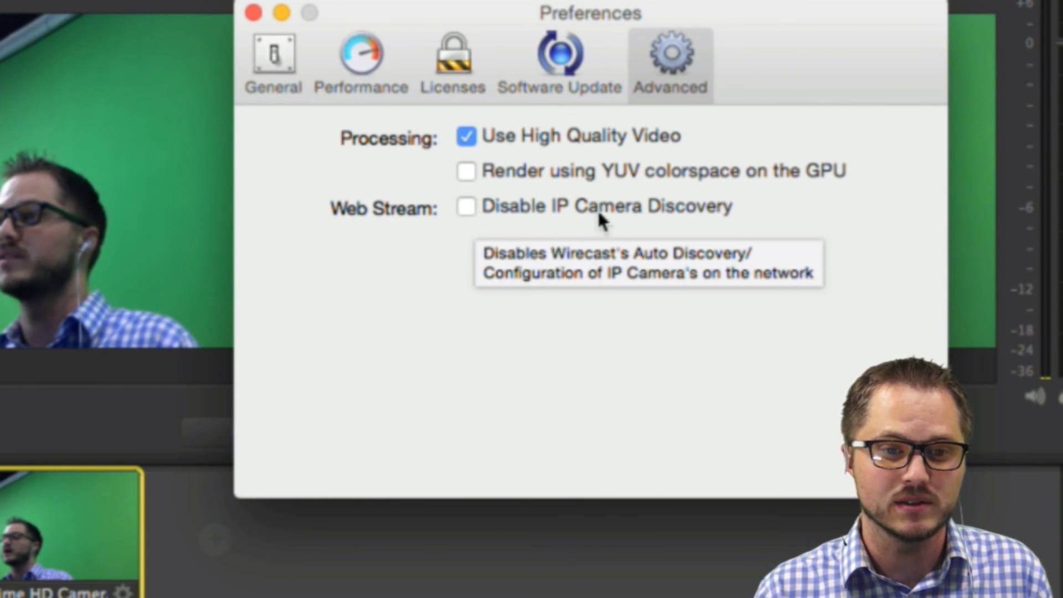
{"action": "left_click", "coordinate": [467, 209]}
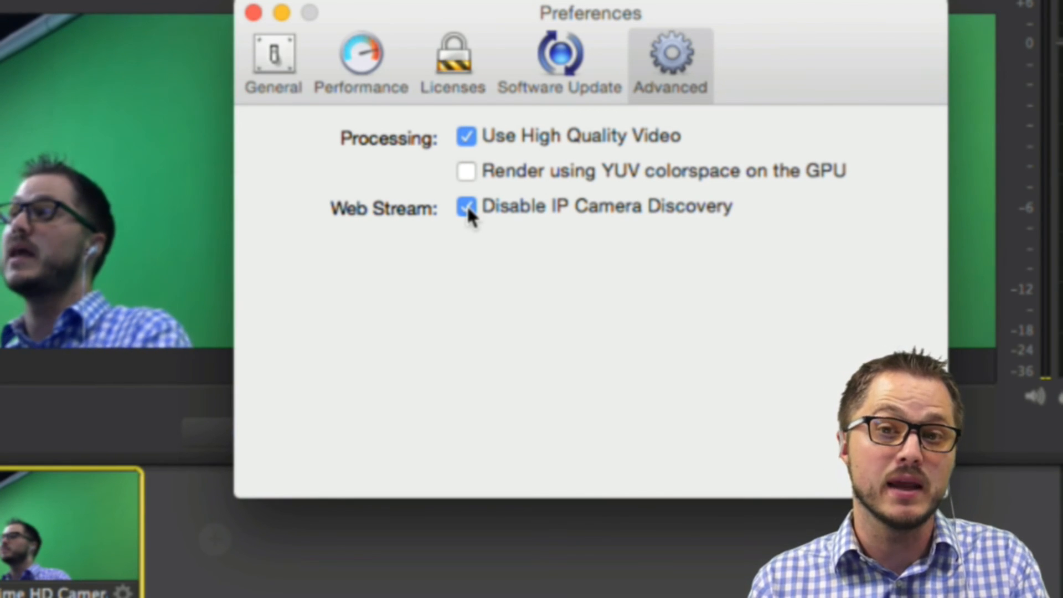
{"action": "left_click", "coordinate": [468, 206]}
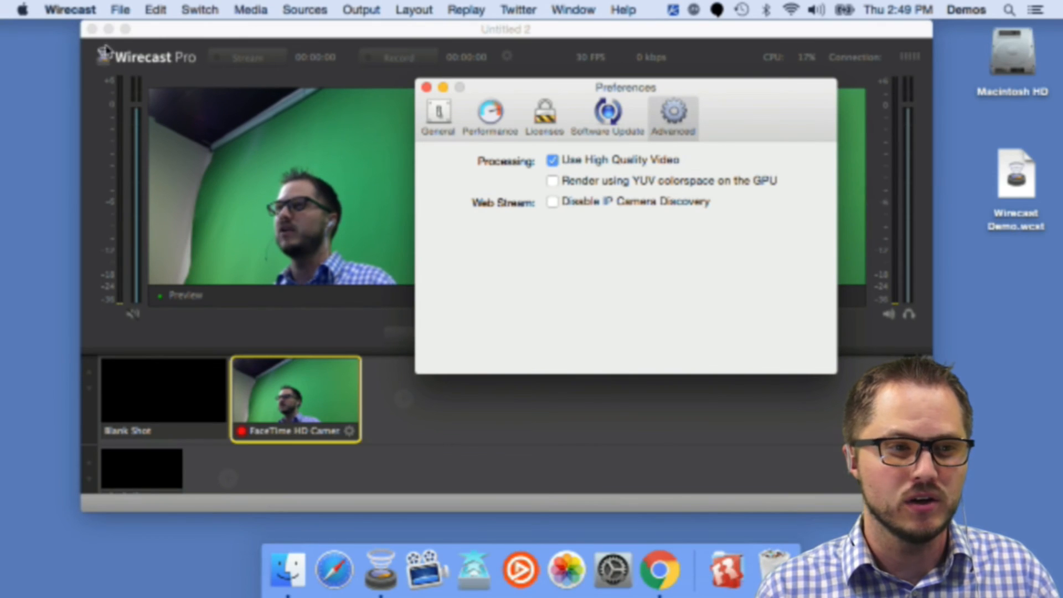
Step: Open Source Settings to browse the list of available sources, then close it
{"action": "left_click", "coordinate": [116, 9]}
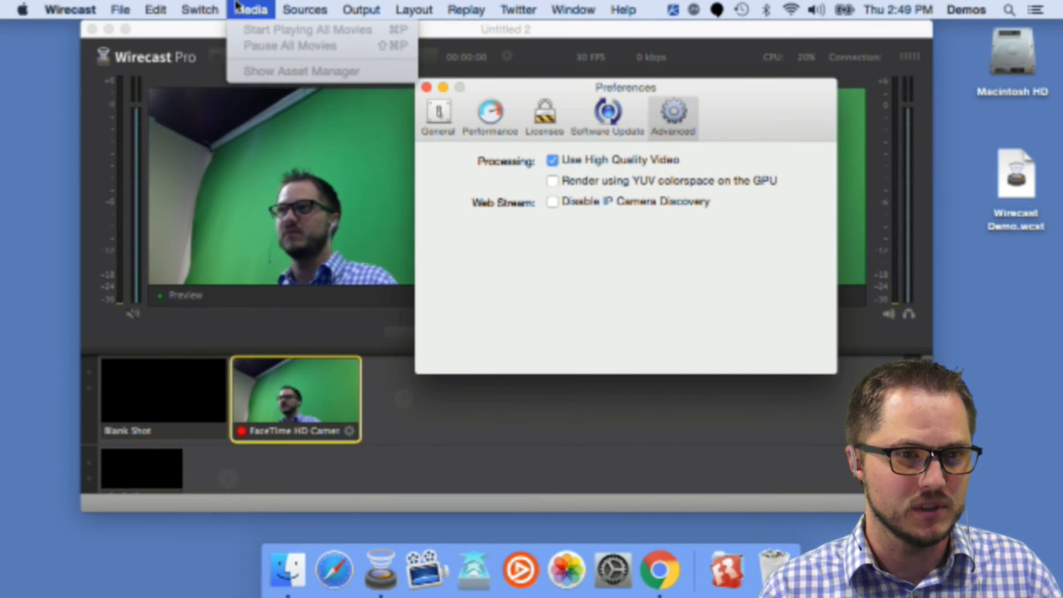
{"action": "mouse_move", "coordinate": [303, 8]}
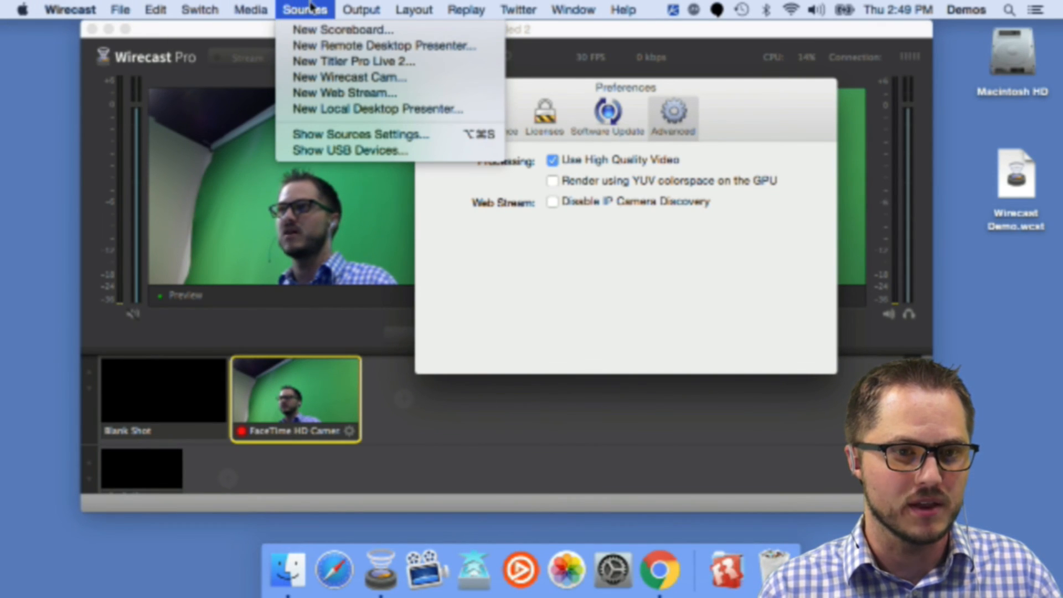
{"action": "left_click", "coordinate": [336, 142]}
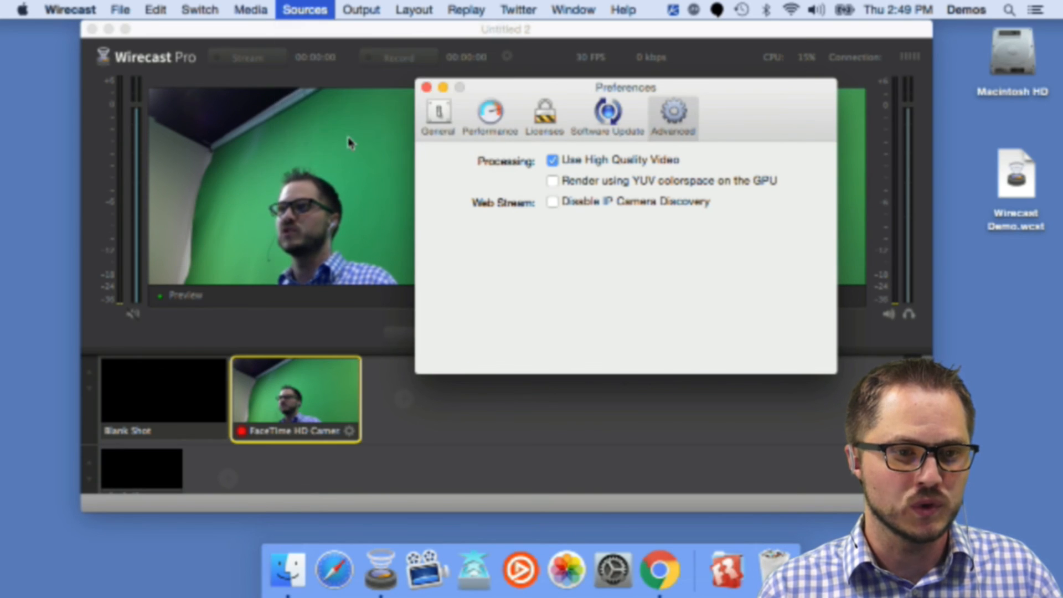
{"action": "scroll", "coordinate": [299, 288], "scroll_direction": "down", "scroll_amount": 2}
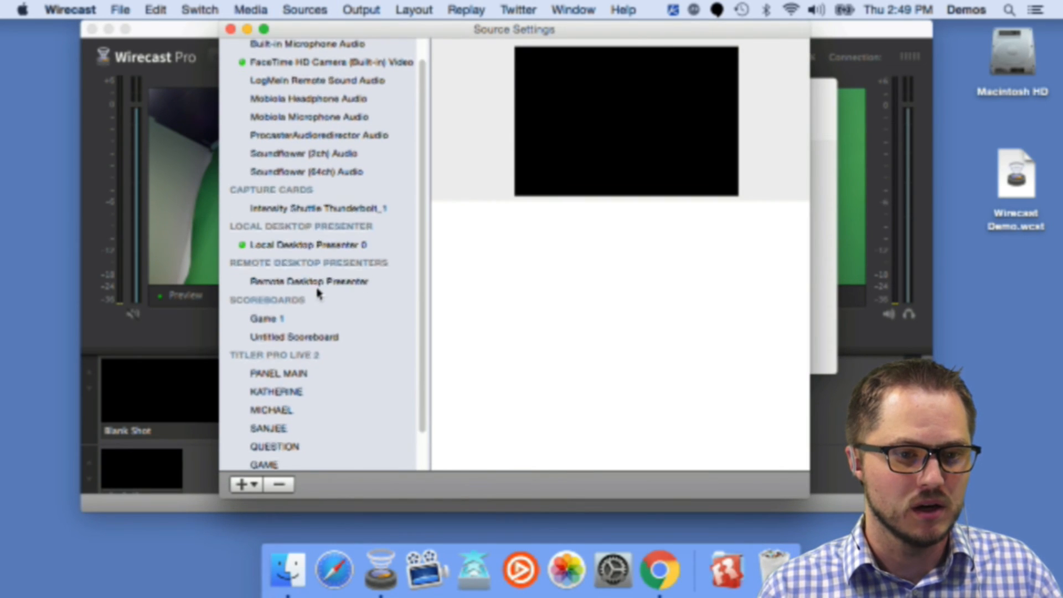
{"action": "scroll", "coordinate": [319, 294], "scroll_direction": "down", "scroll_amount": 3}
{"action": "scroll", "coordinate": [320, 291], "scroll_direction": "up", "scroll_amount": 4}
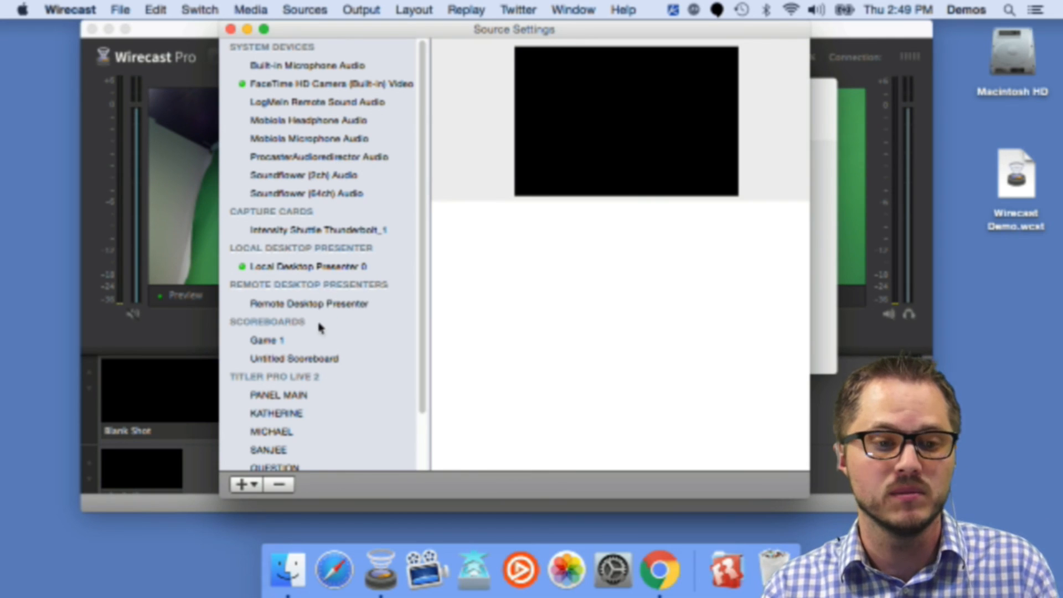
{"action": "left_click", "coordinate": [231, 29]}
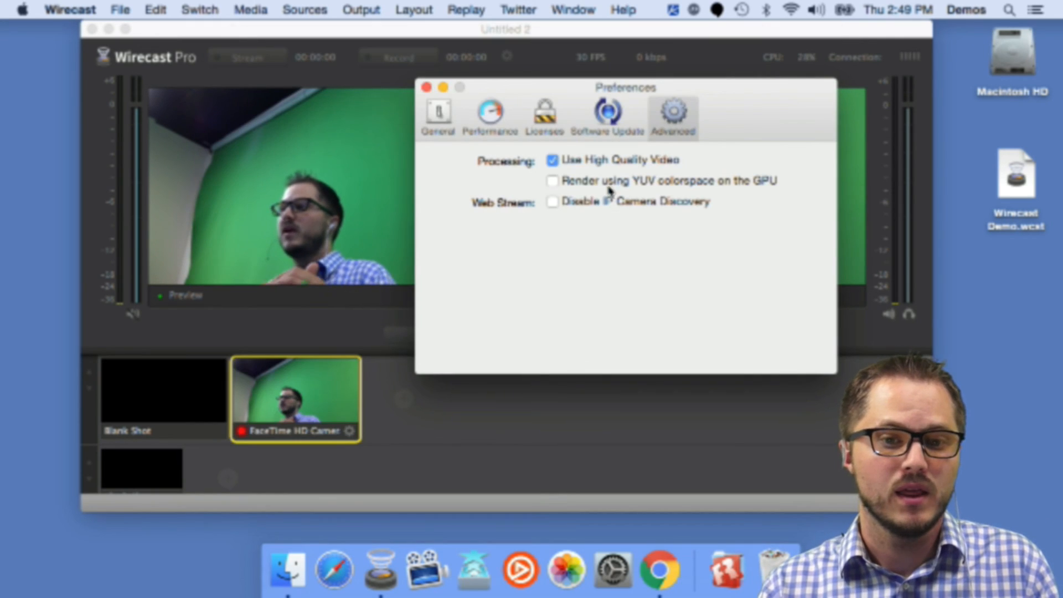
Step: Turn Disable IP Camera Discovery back on and close the Preferences window
{"action": "left_click", "coordinate": [613, 204]}
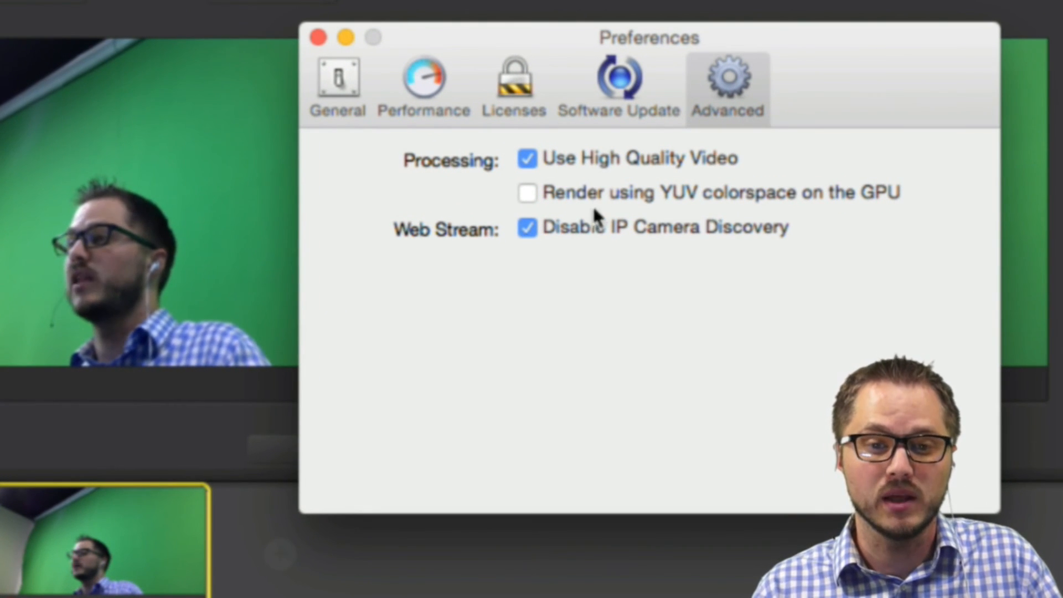
{"action": "mouse_move", "coordinate": [530, 192]}
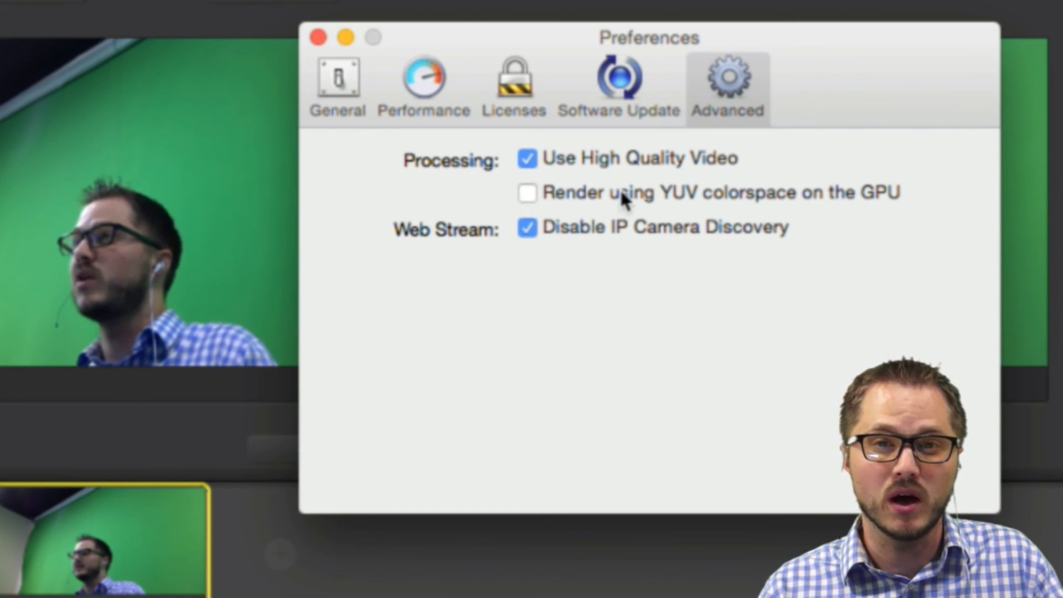
{"action": "mouse_move", "coordinate": [621, 196]}
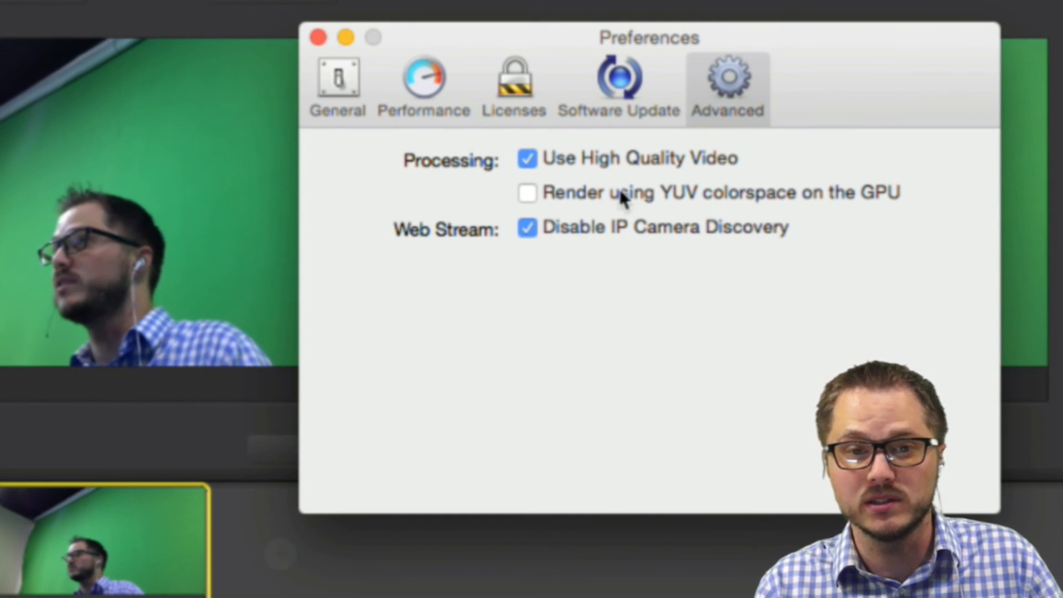
{"action": "mouse_move", "coordinate": [612, 200]}
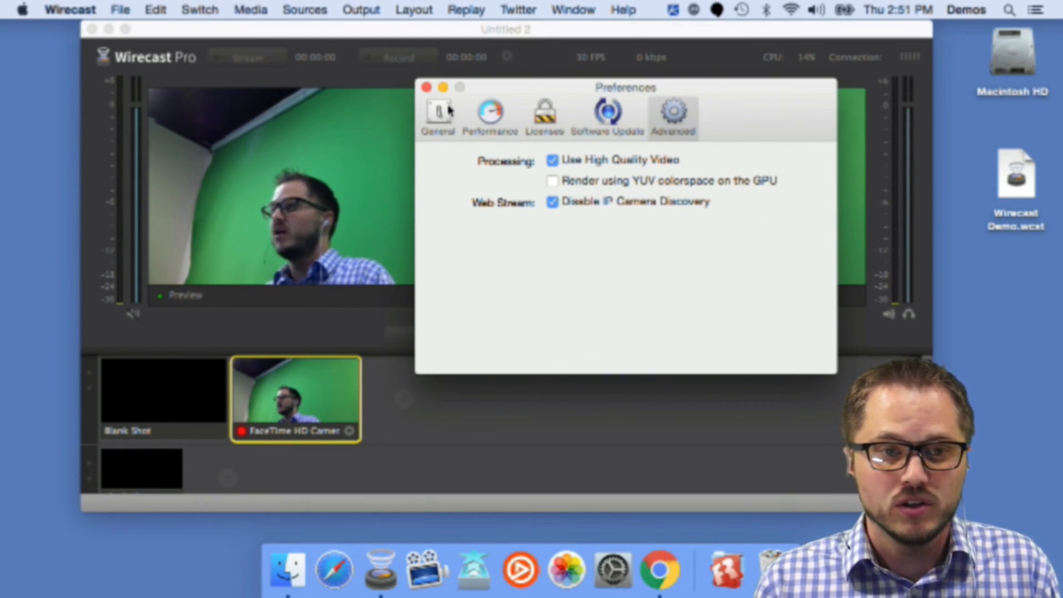
{"action": "left_click", "coordinate": [427, 87]}
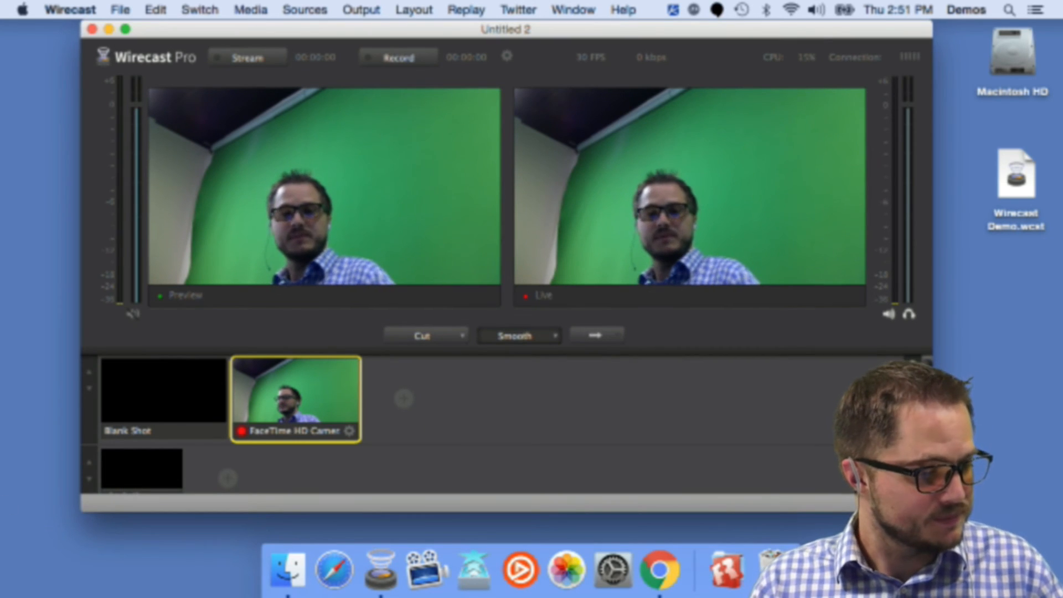
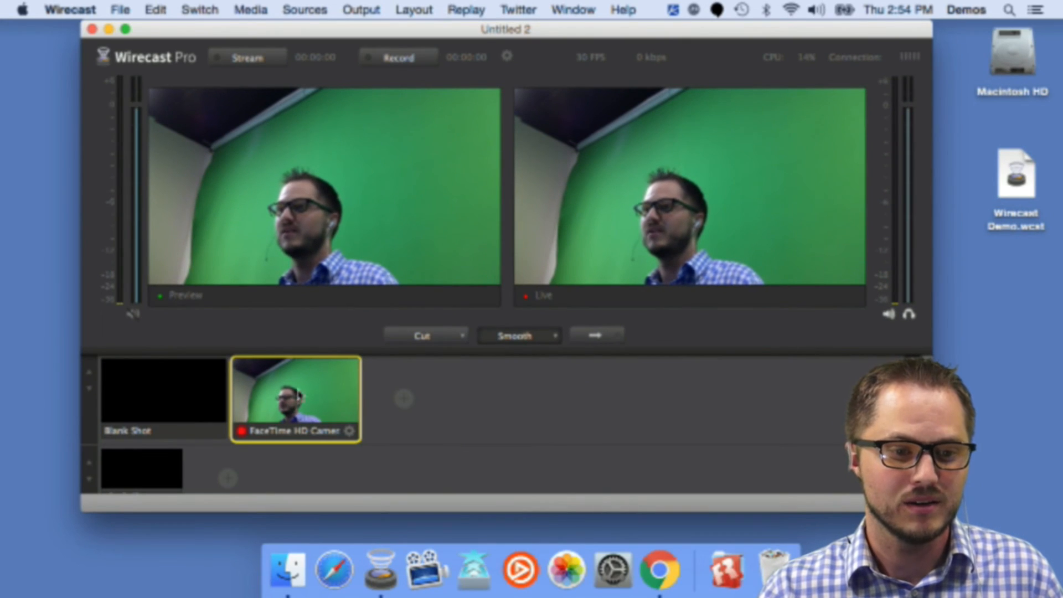
Step: Assign Built-in Microphone Audio as the FaceTime shot's audio source
{"action": "right_click", "coordinate": [309, 389]}
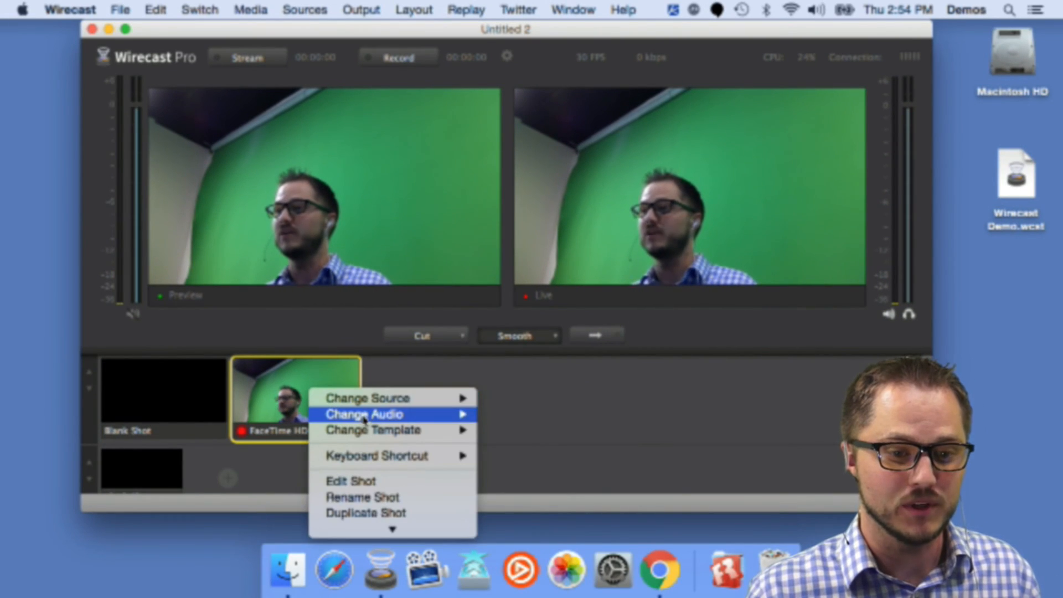
{"action": "mouse_move", "coordinate": [375, 419]}
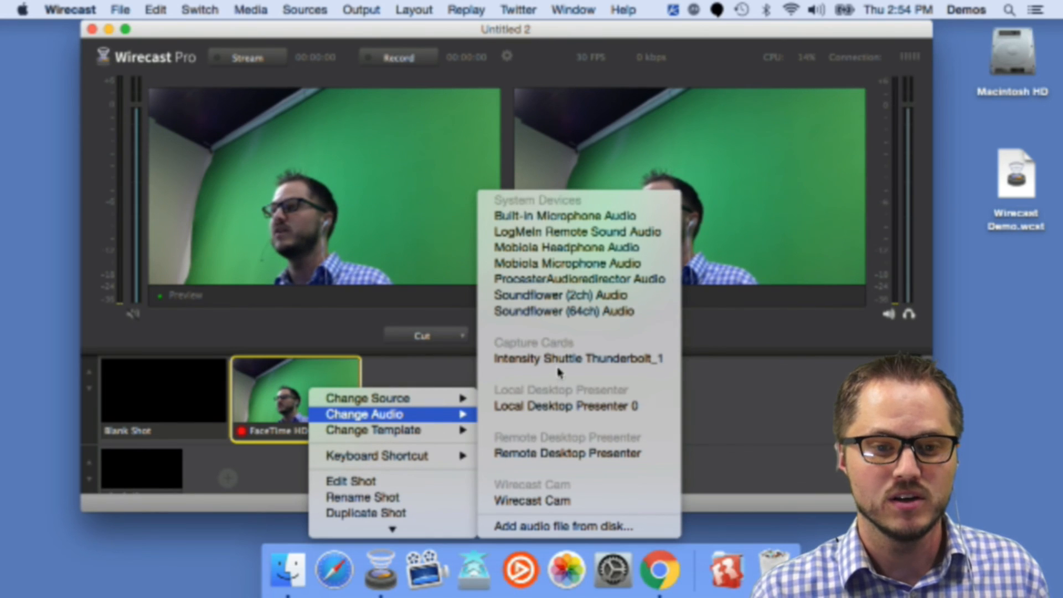
{"action": "left_click", "coordinate": [533, 217]}
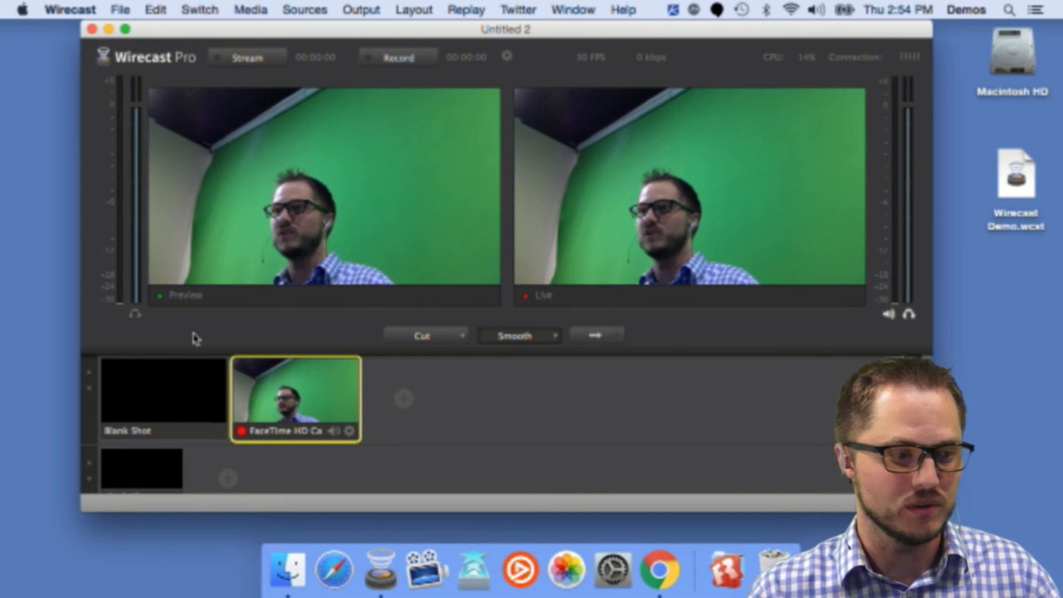
Step: Check which audio source is assigned to the FaceTime shot, then dismiss the menu
{"action": "right_click", "coordinate": [319, 384]}
{"action": "mouse_move", "coordinate": [373, 416]}
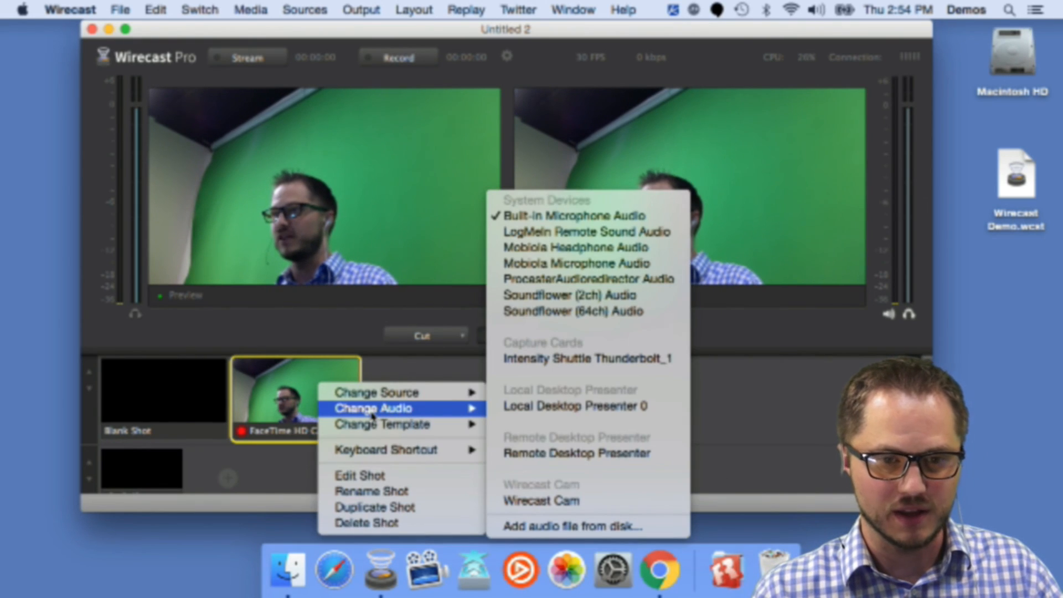
{"action": "left_click", "coordinate": [793, 396]}
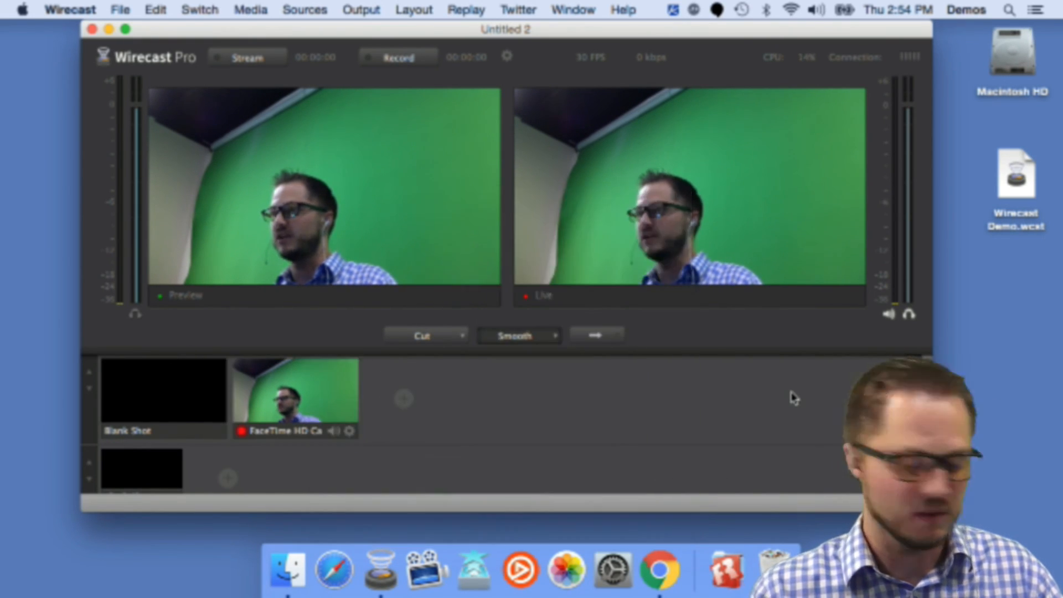
Step: Open System Preferences through Spotlight, reposition its window, and close it again
{"action": "key", "text": "super+space"}
{"action": "type", "text": "sys"}
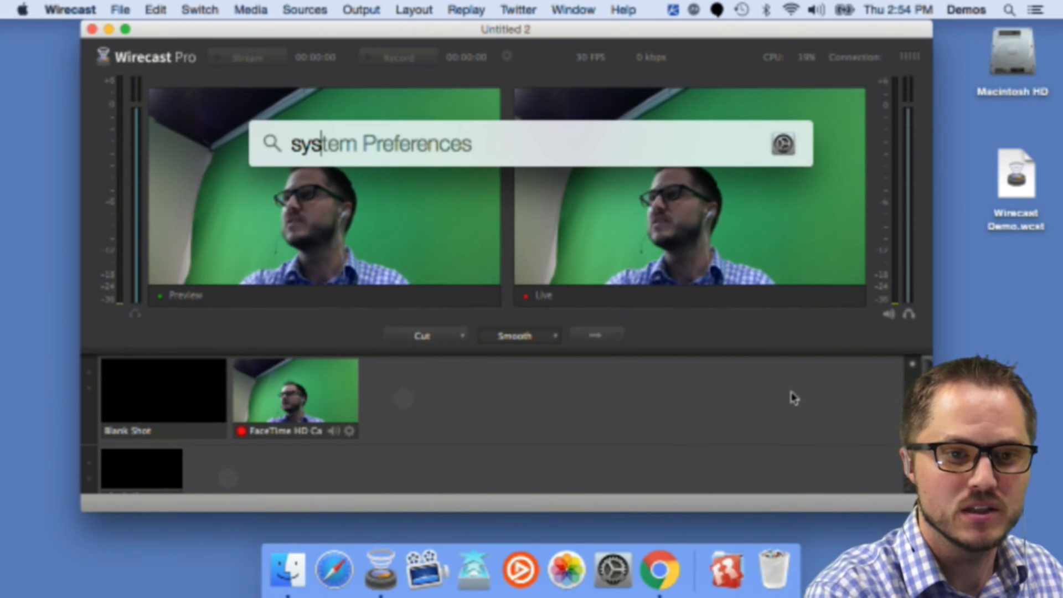
{"action": "key", "text": "Return"}
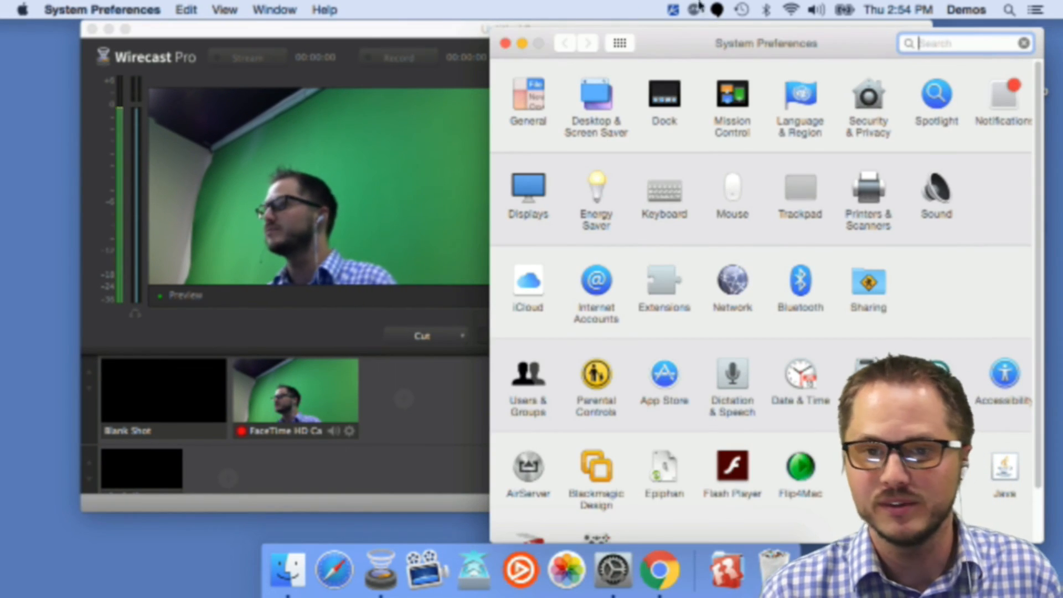
{"action": "left_click_drag", "start_coordinate": [691, 49], "coordinate": [634, 12]}
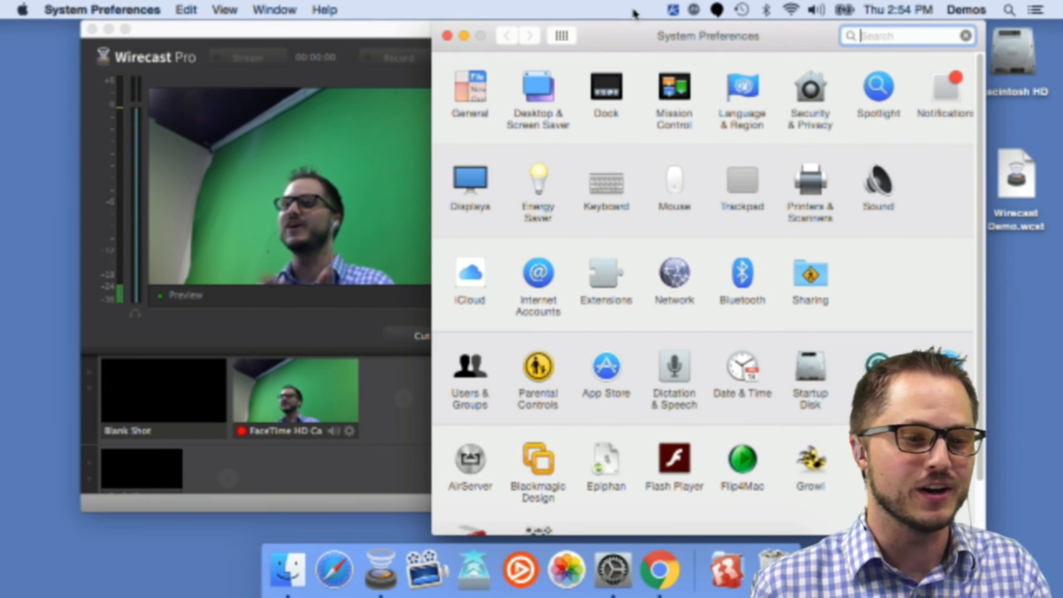
{"action": "left_click", "coordinate": [449, 37]}
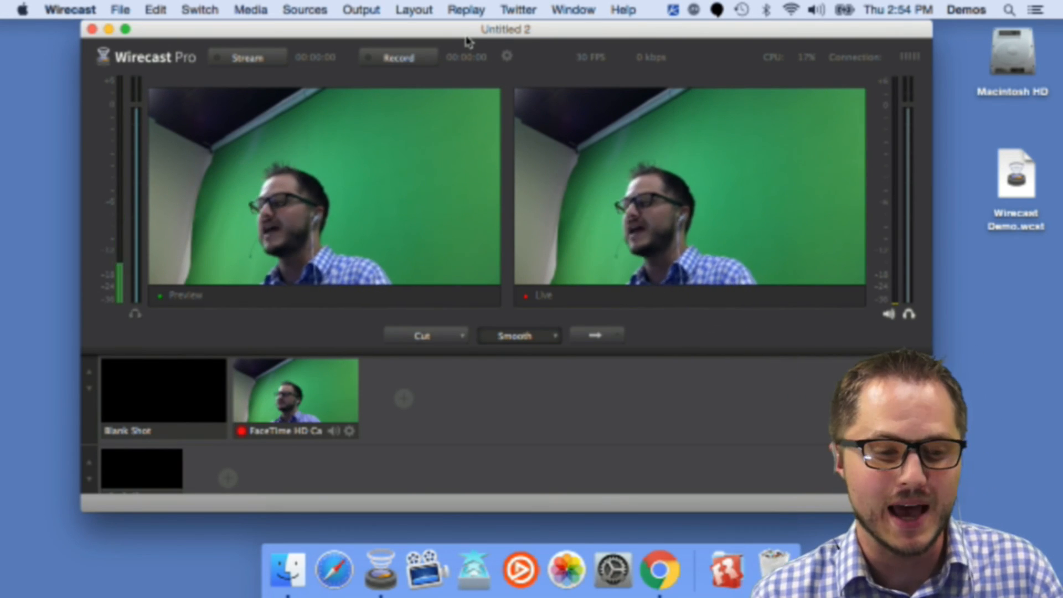
Step: Review the FaceTime shot's audio source options once more and dismiss the menu
{"action": "right_click", "coordinate": [289, 390]}
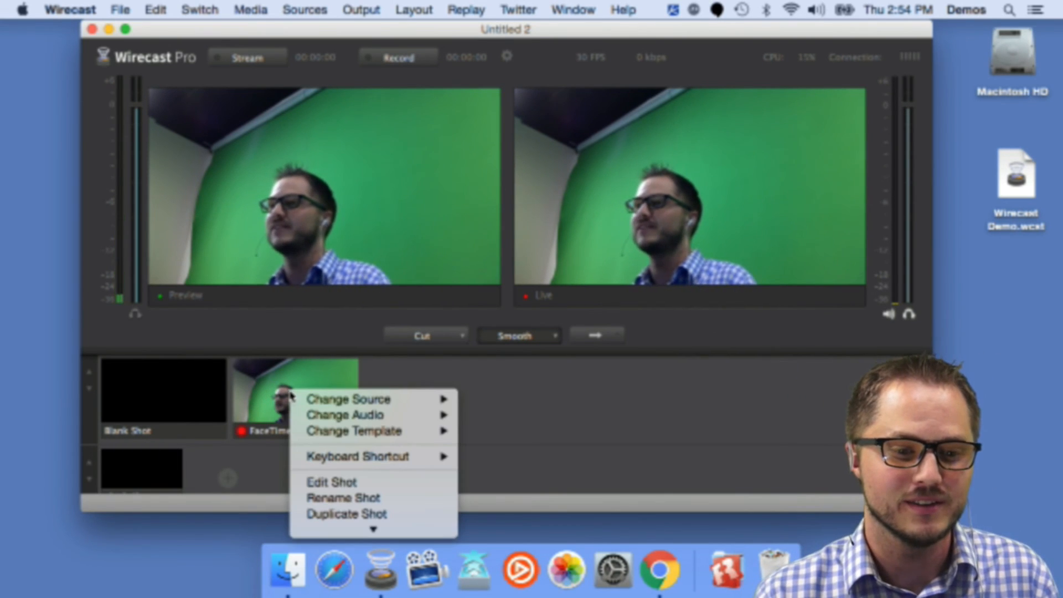
{"action": "mouse_move", "coordinate": [335, 420]}
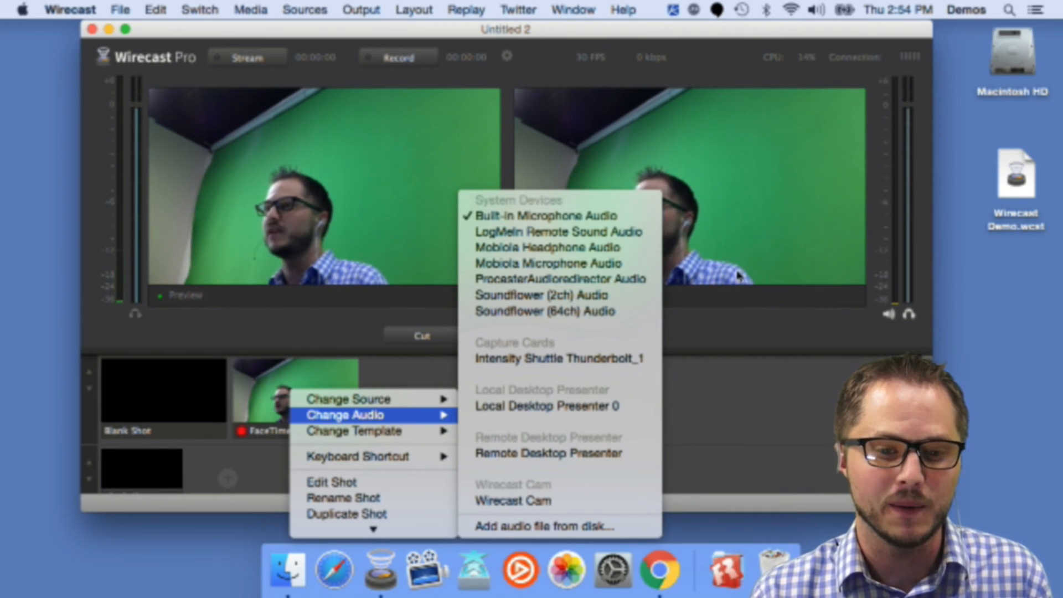
{"action": "left_click", "coordinate": [772, 388]}
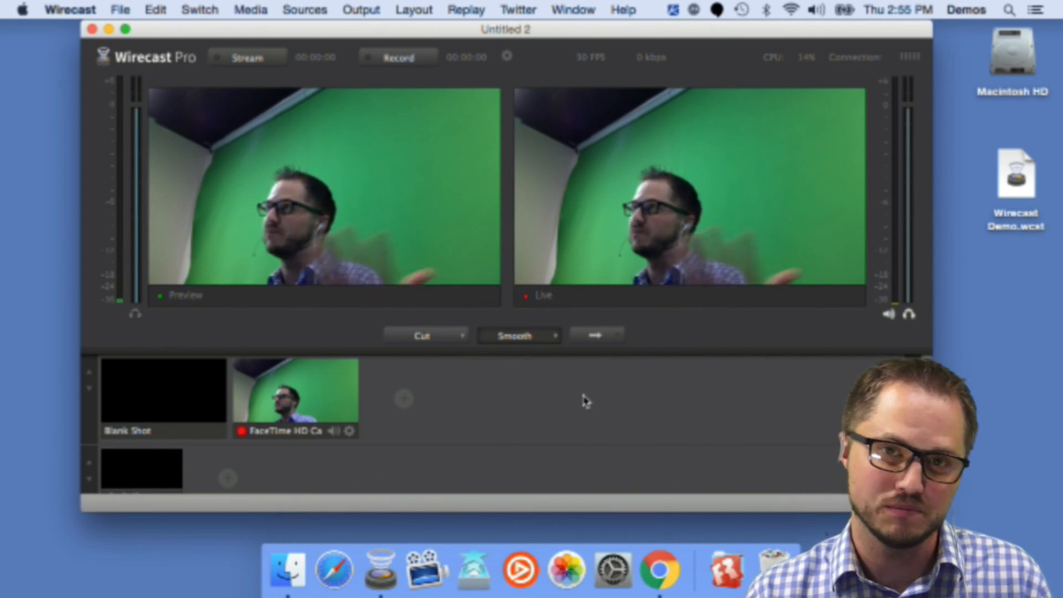
Step: Open the Sound preferences, browse the input devices, and select Internal Microphone as the sound input
{"action": "left_click", "coordinate": [608, 577]}
{"action": "left_click", "coordinate": [878, 183]}
{"action": "left_click_drag", "start_coordinate": [738, 39], "coordinate": [705, 29]}
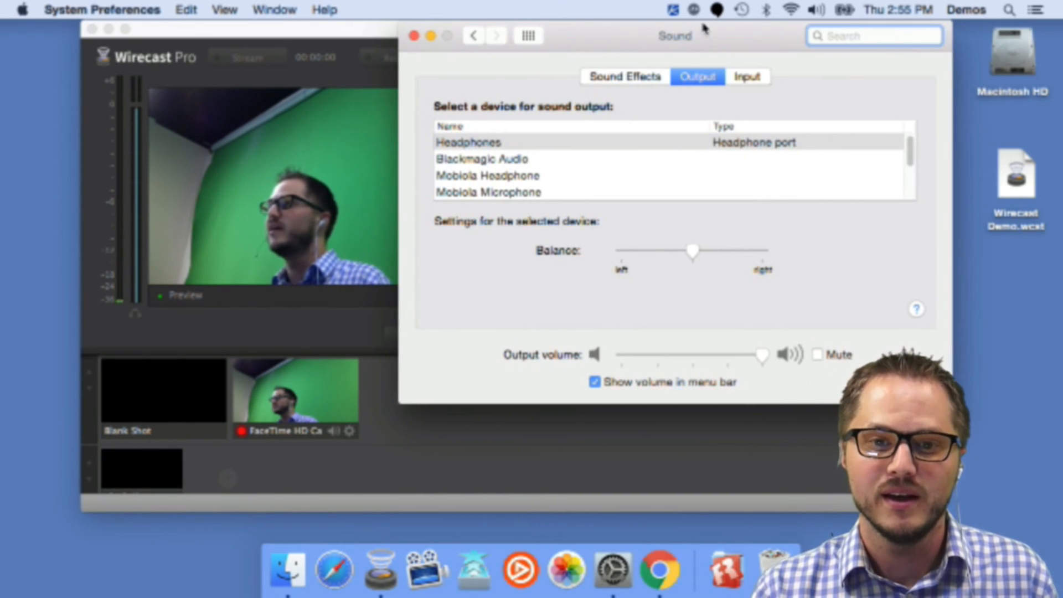
{"action": "left_click", "coordinate": [746, 77]}
{"action": "scroll", "coordinate": [548, 183], "scroll_direction": "down", "scroll_amount": 5}
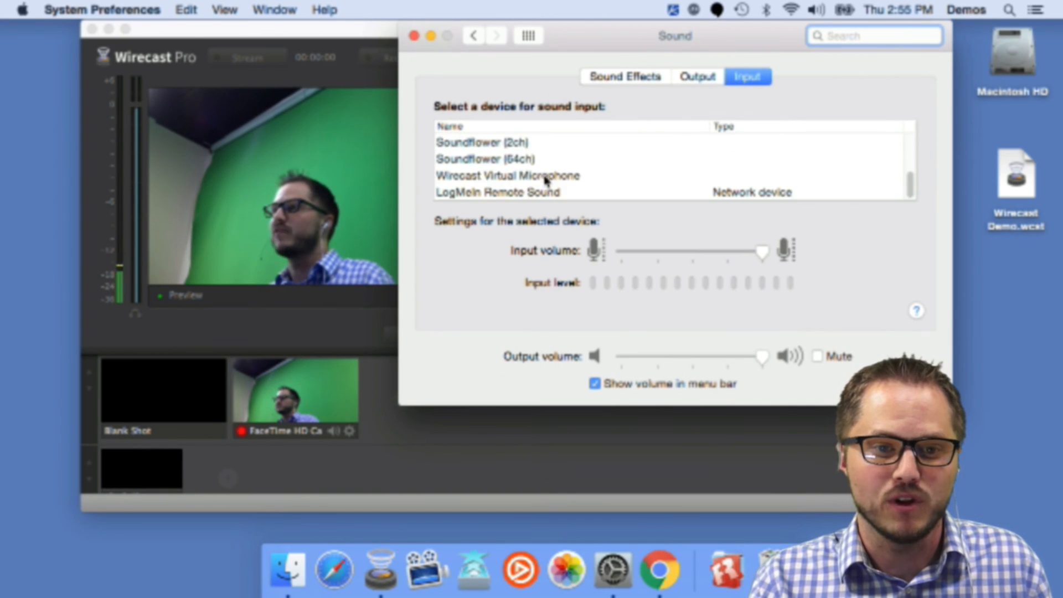
{"action": "scroll", "coordinate": [547, 178], "scroll_direction": "up", "scroll_amount": 5}
{"action": "scroll", "coordinate": [547, 177], "scroll_direction": "down", "scroll_amount": 5}
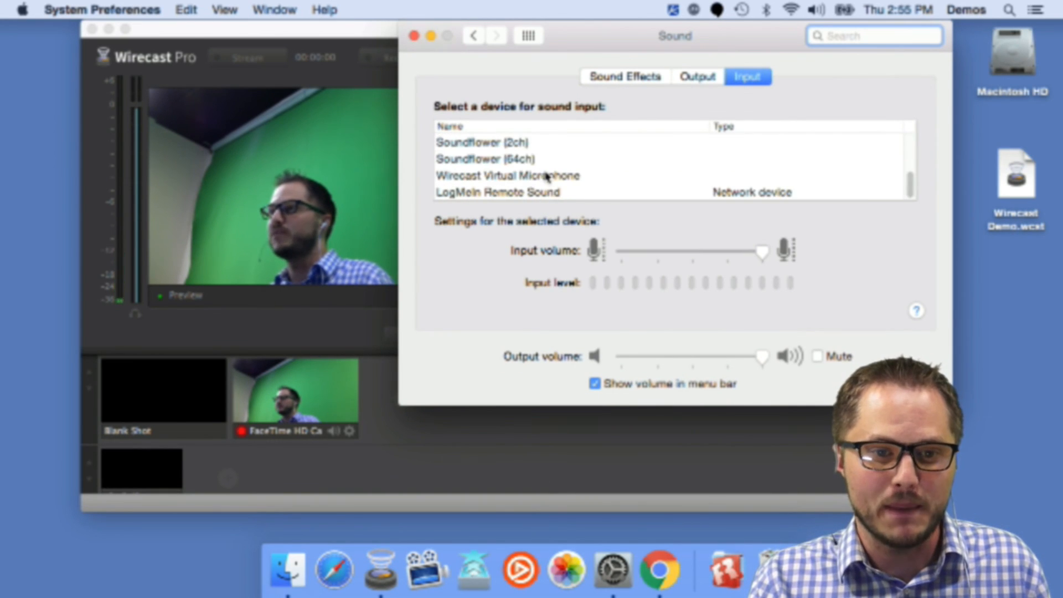
{"action": "scroll", "coordinate": [523, 177], "scroll_direction": "up", "scroll_amount": 3}
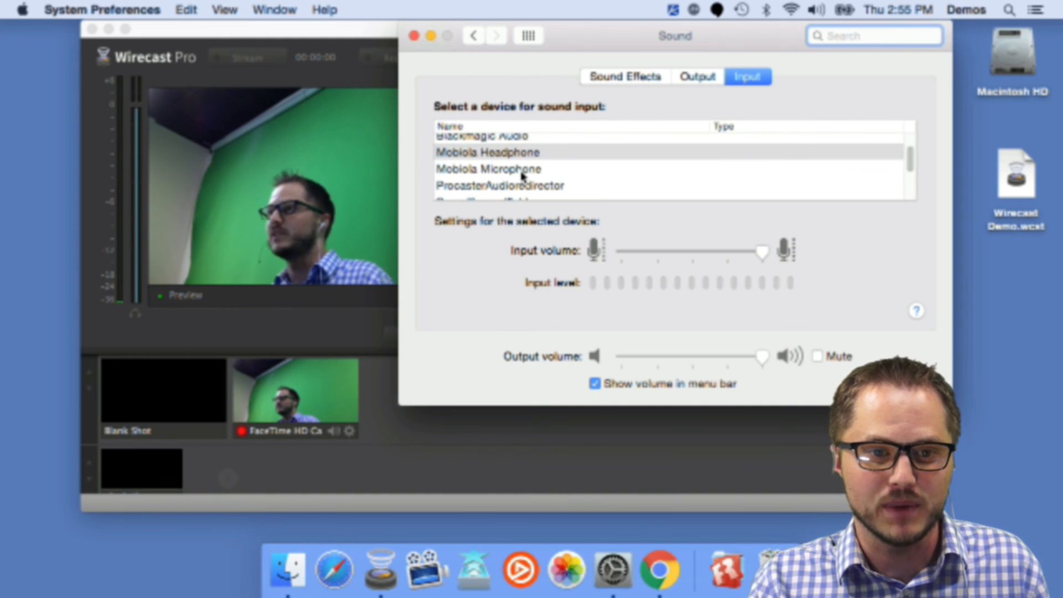
{"action": "scroll", "coordinate": [522, 176], "scroll_direction": "up", "scroll_amount": 2}
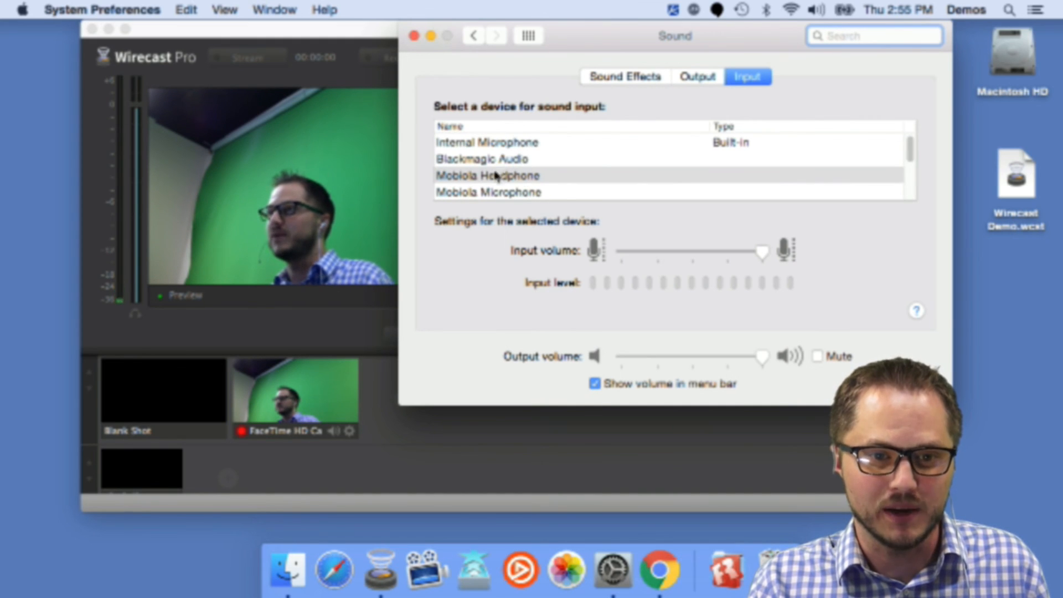
{"action": "left_click", "coordinate": [534, 145]}
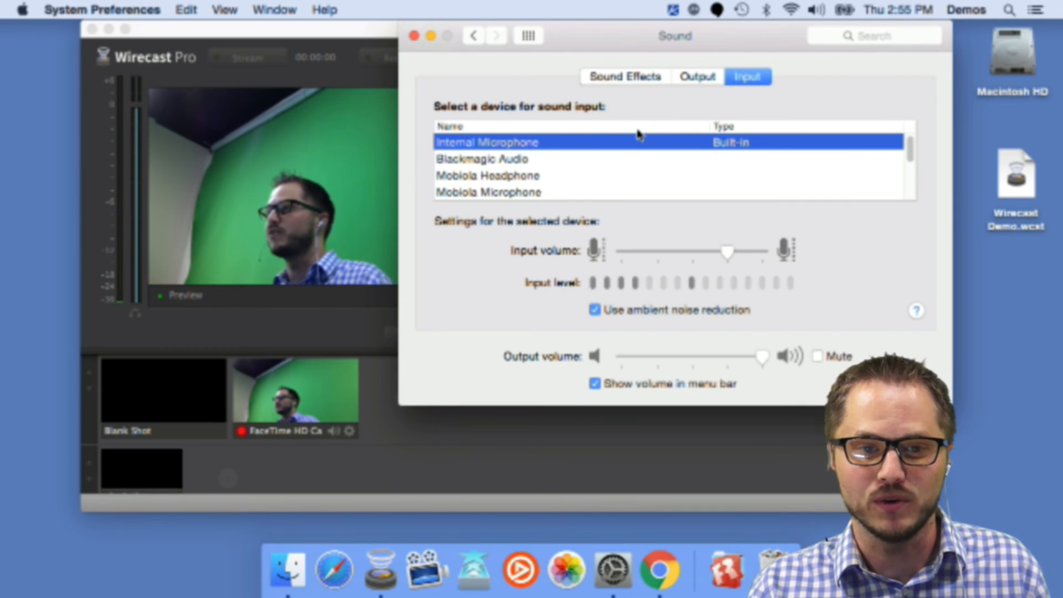
Step: Reselect Internal Microphone in the Sound input settings and close System Preferences
{"action": "left_click_drag", "start_coordinate": [602, 35], "coordinate": [620, 64]}
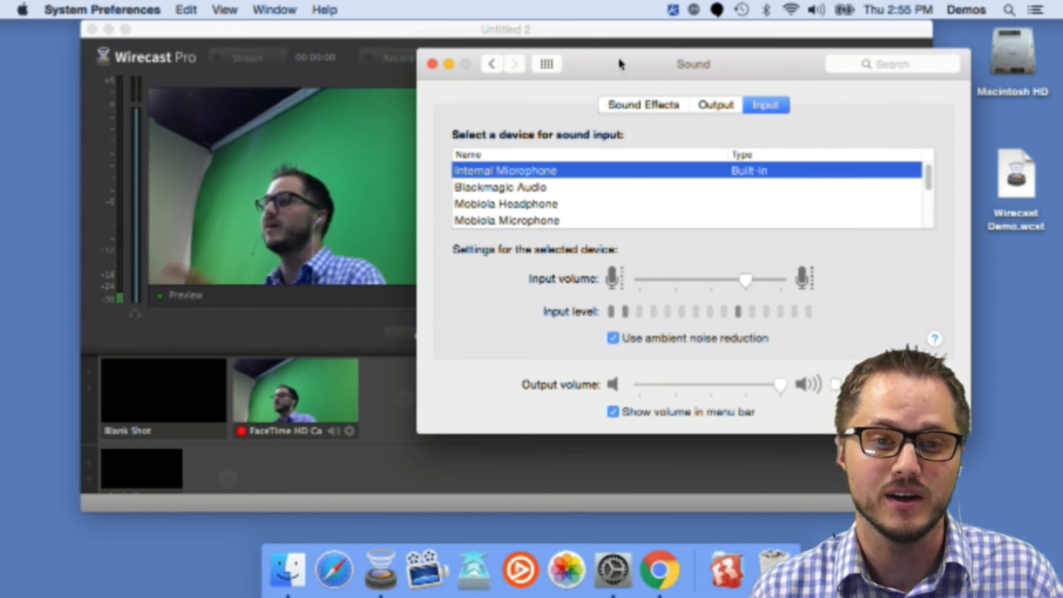
{"action": "left_click", "coordinate": [489, 65]}
{"action": "left_click_drag", "start_coordinate": [629, 58], "coordinate": [588, 31]}
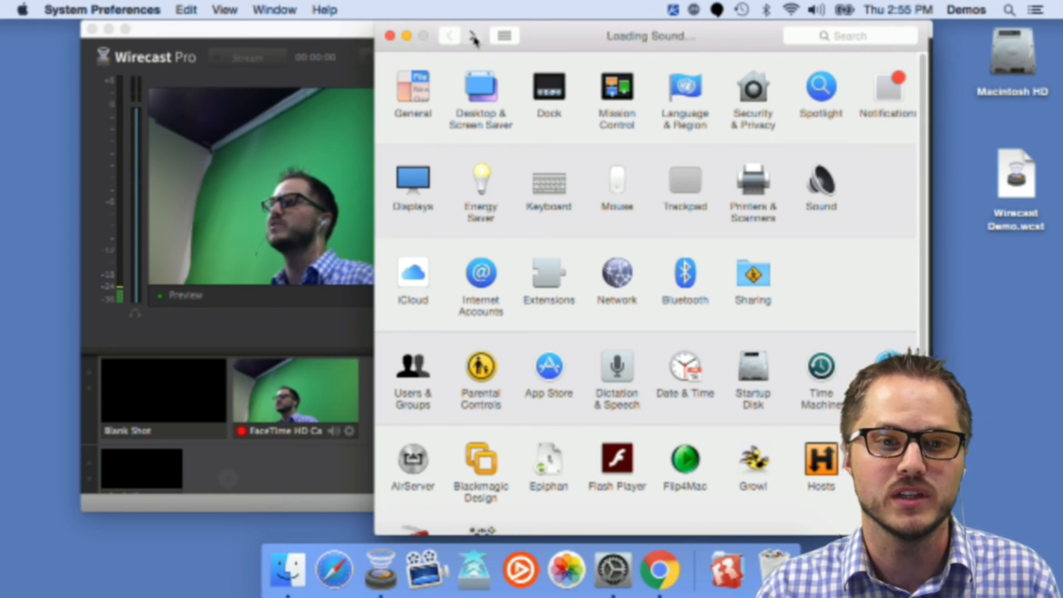
{"action": "left_click", "coordinate": [474, 36]}
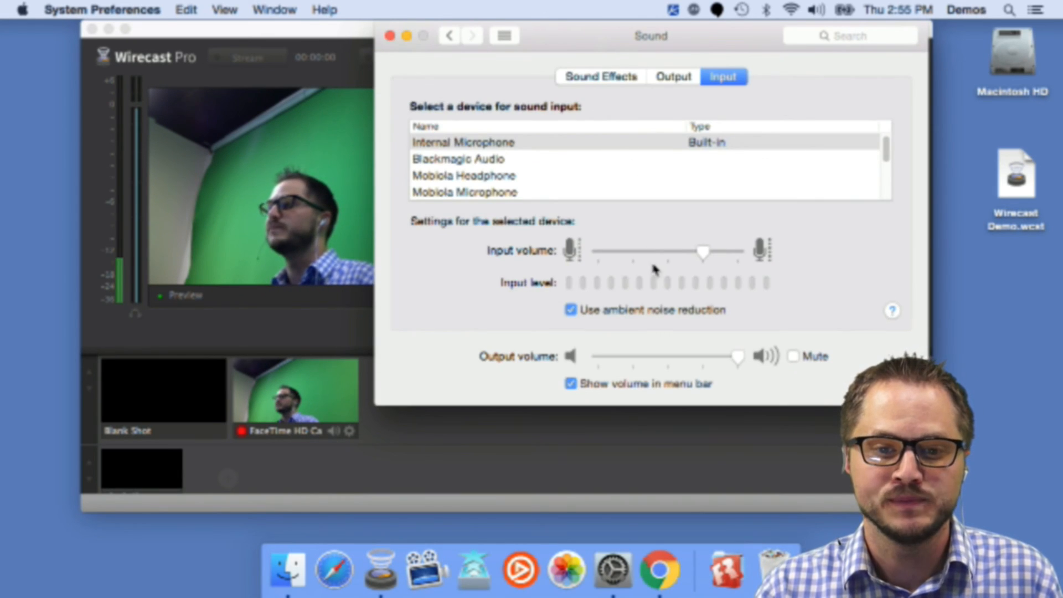
{"action": "left_click", "coordinate": [586, 142]}
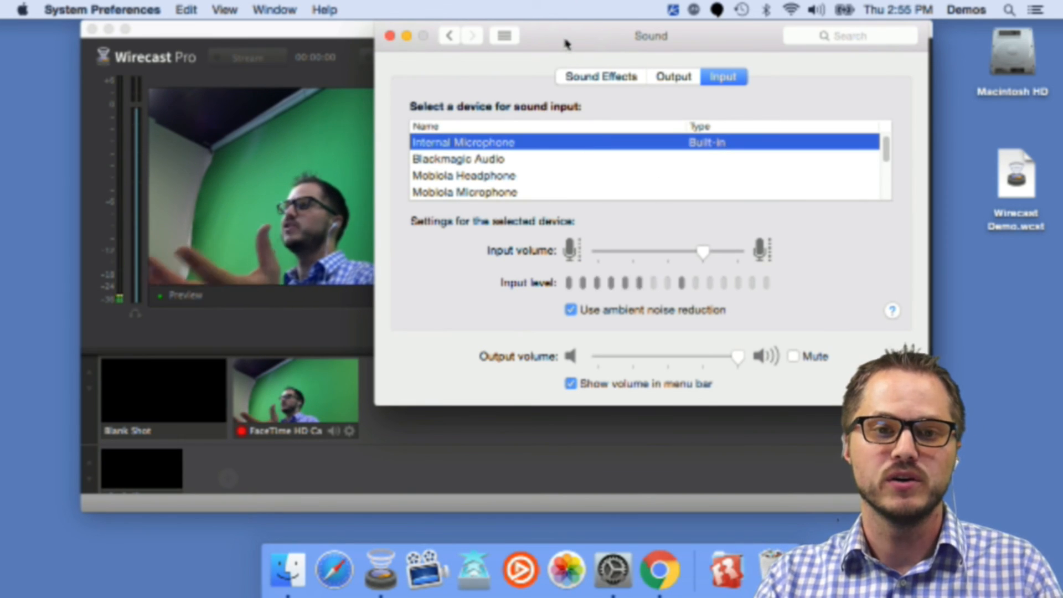
{"action": "left_click_drag", "start_coordinate": [565, 42], "coordinate": [566, 44]}
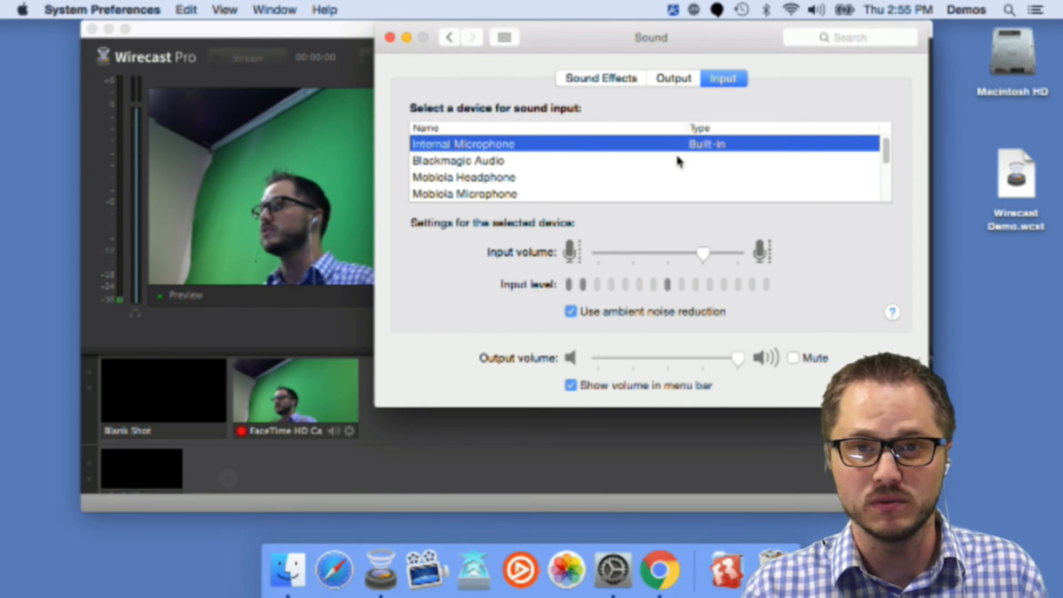
{"action": "left_click_drag", "start_coordinate": [596, 39], "coordinate": [599, 52]}
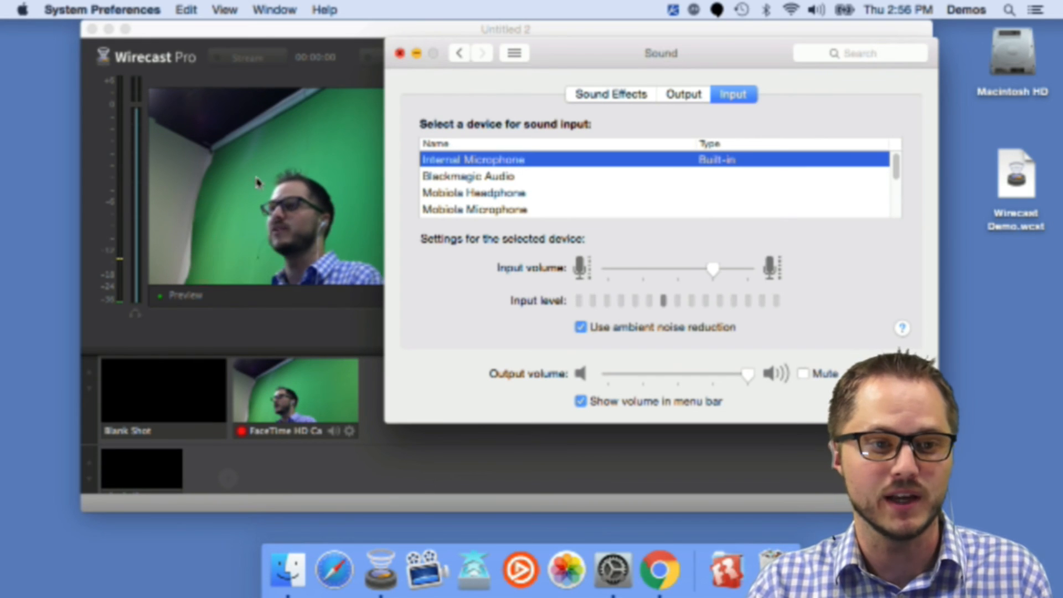
{"action": "left_click", "coordinate": [400, 54]}
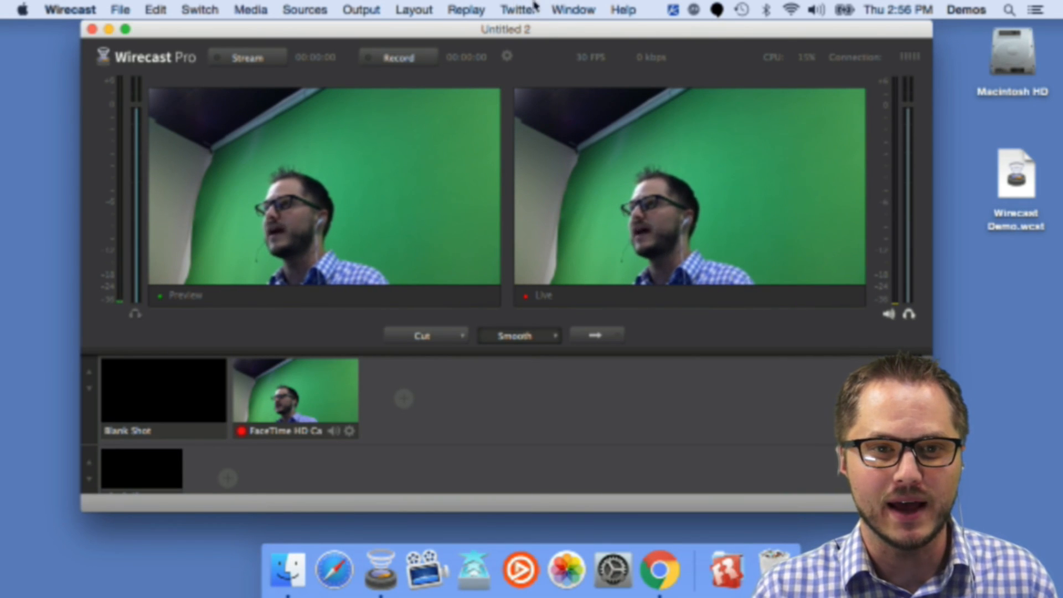
Step: Open the Audio Inspector and review its master and live input channels
{"action": "left_click", "coordinate": [568, 9]}
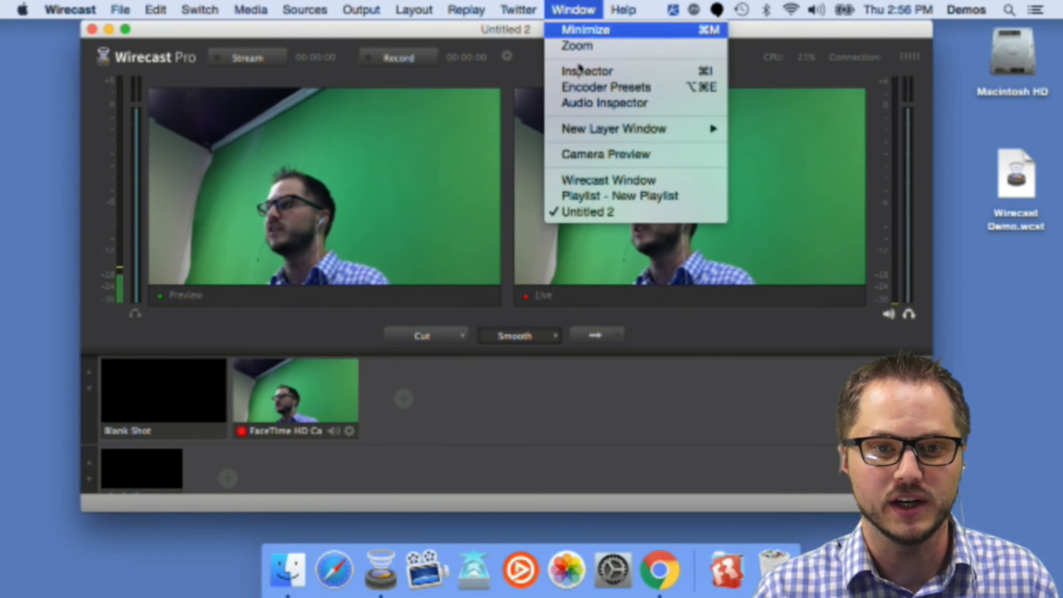
{"action": "left_click", "coordinate": [603, 103]}
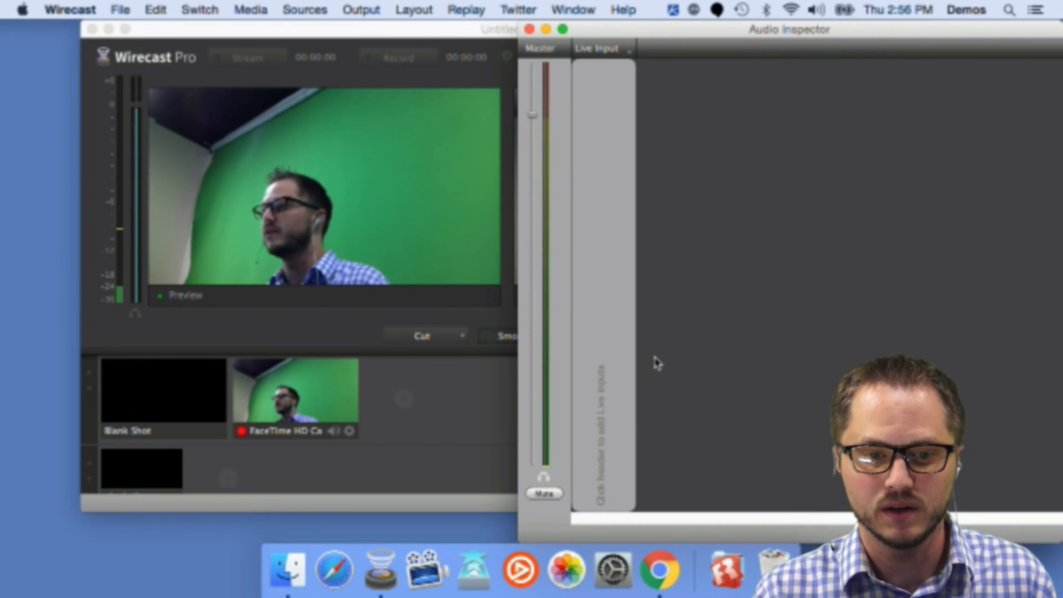
{"action": "left_click_drag", "start_coordinate": [651, 30], "coordinate": [603, 20]}
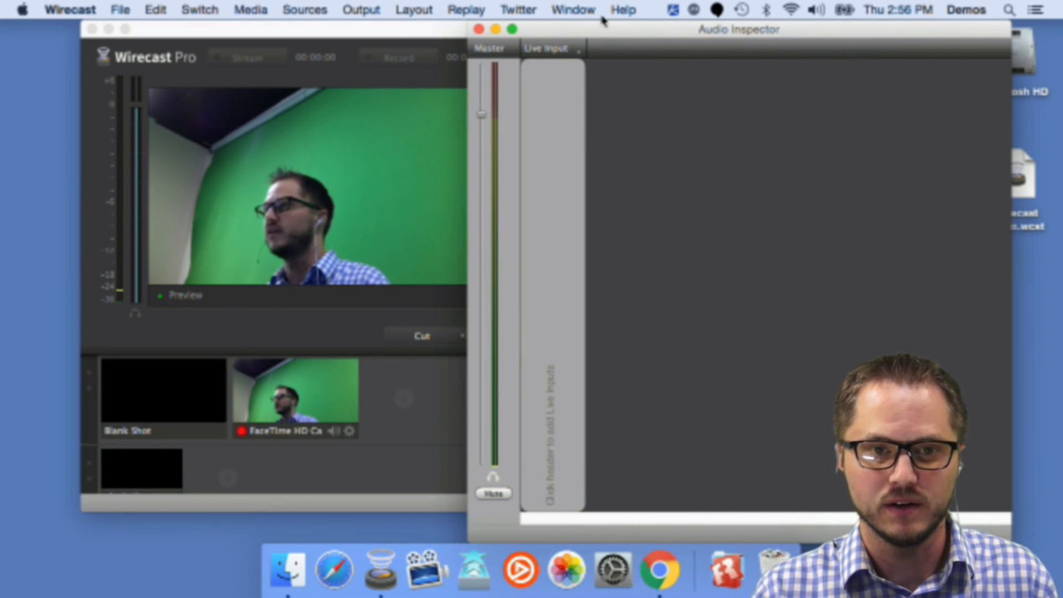
{"action": "left_click", "coordinate": [480, 29]}
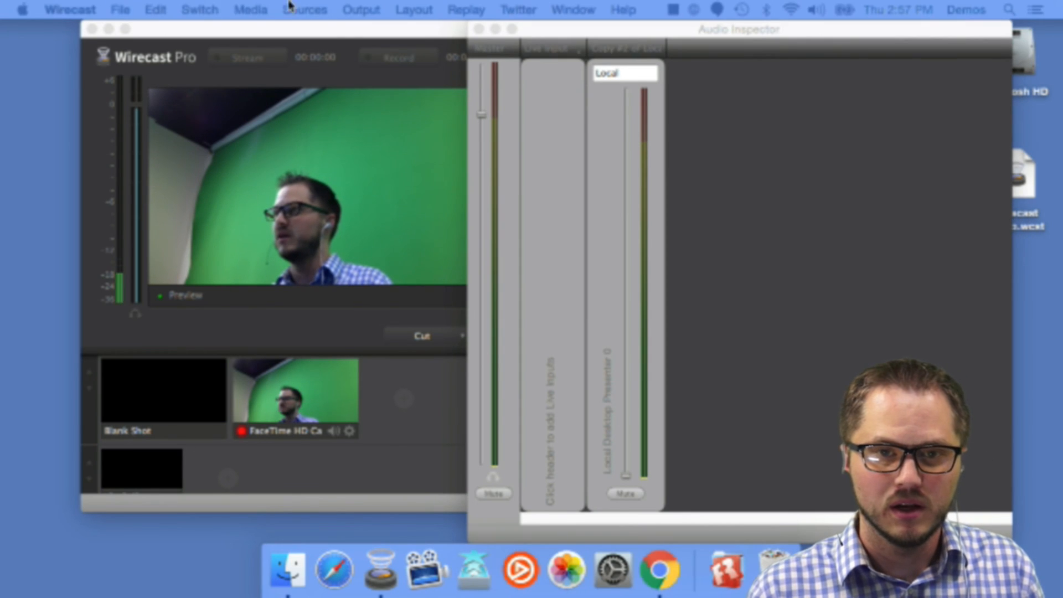
Step: Reposition the Audio Inspector window and close it
{"action": "left_click_drag", "start_coordinate": [637, 34], "coordinate": [557, 35]}
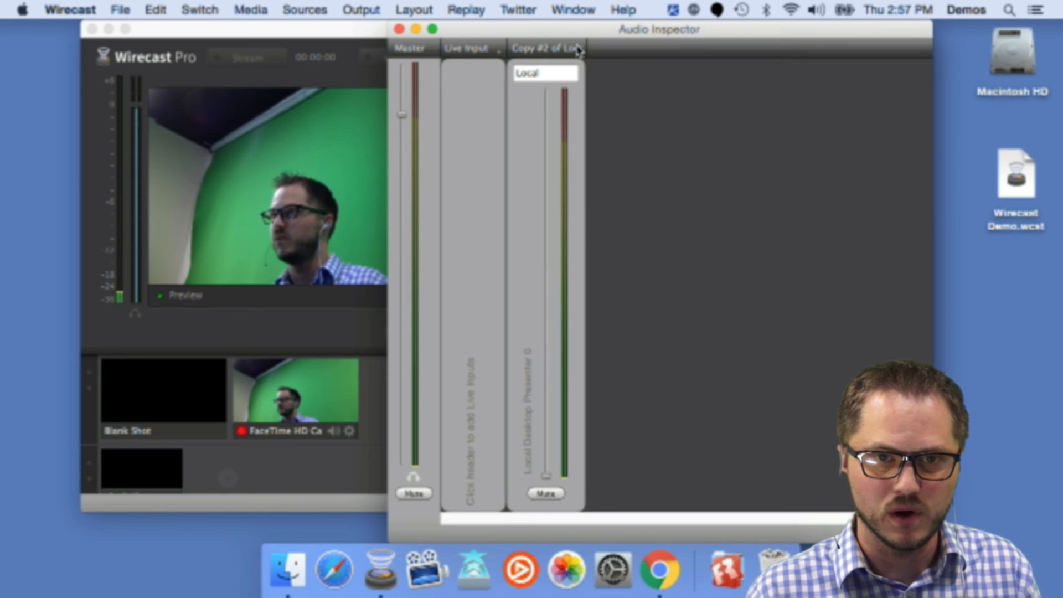
{"action": "left_click", "coordinate": [398, 30]}
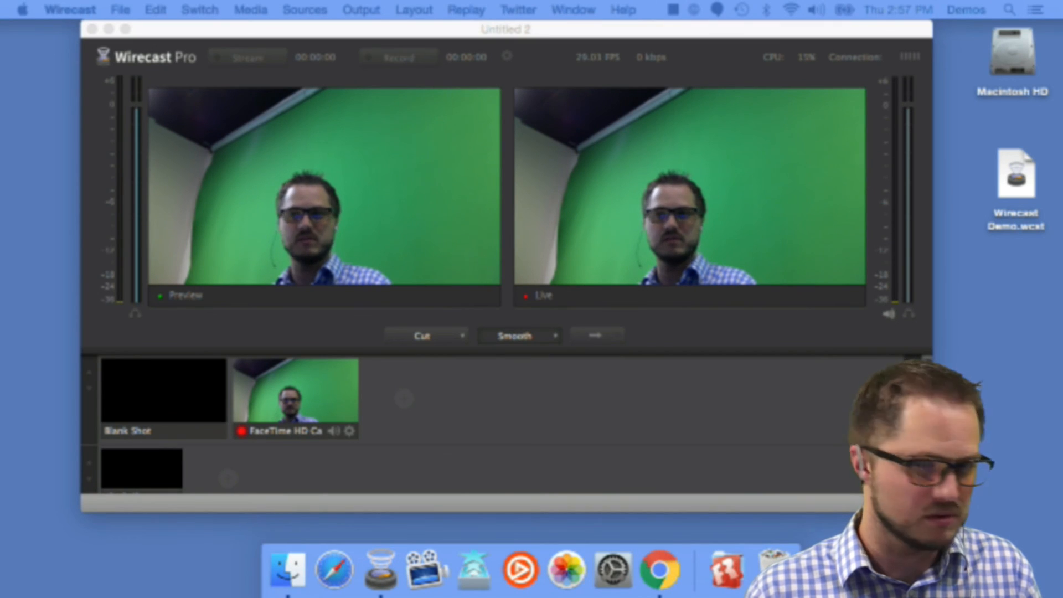
{"action": "left_click", "coordinate": [627, 34]}
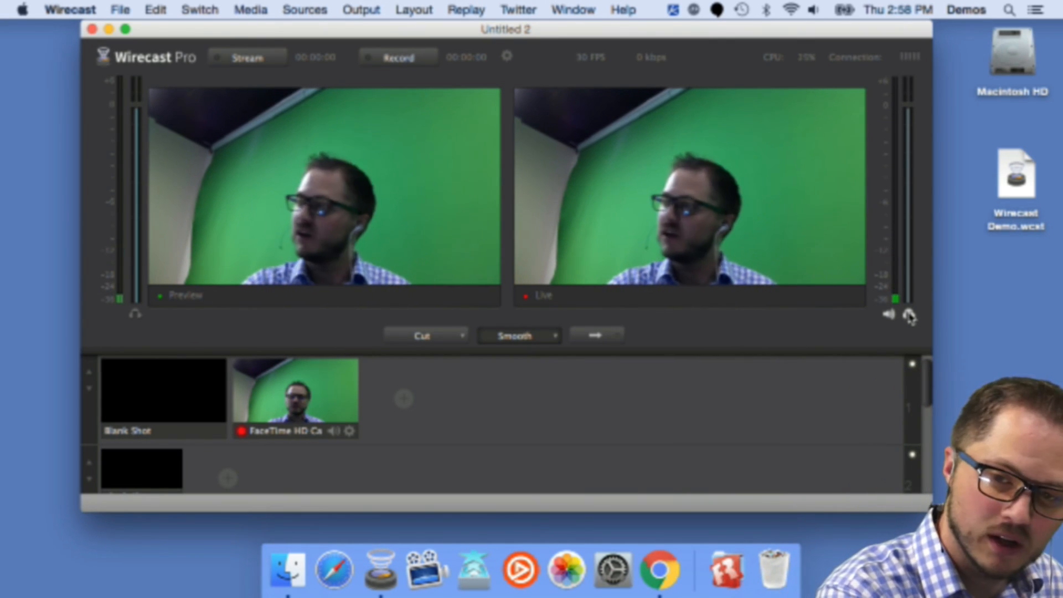
Step: Raise the system output volume several steps
{"action": "key", "text": "XF86AudioRaiseVolume"}
{"action": "key", "text": "XF86AudioRaiseVolume"}
{"action": "key", "text": "XF86AudioRaiseVolume"}
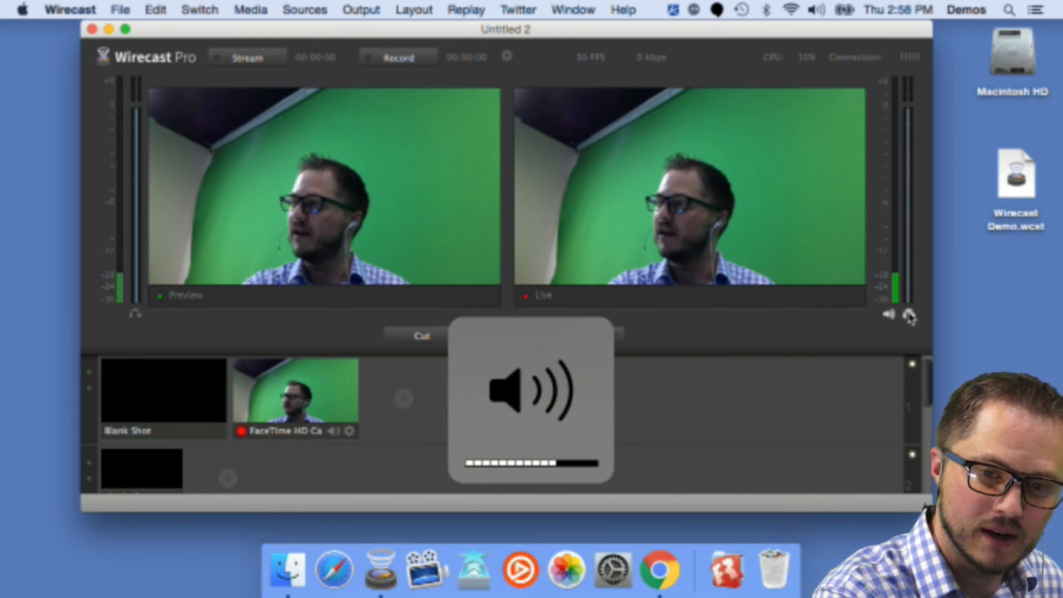
{"action": "key", "text": "XF86AudioRaiseVolume"}
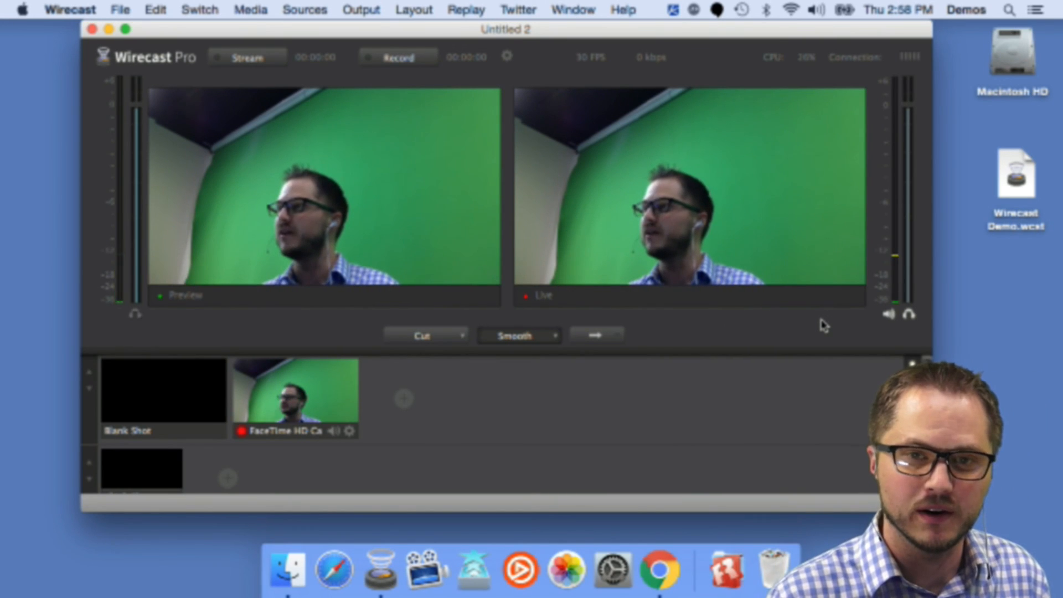
{"action": "key", "text": "XF86AudioRaiseVolume"}
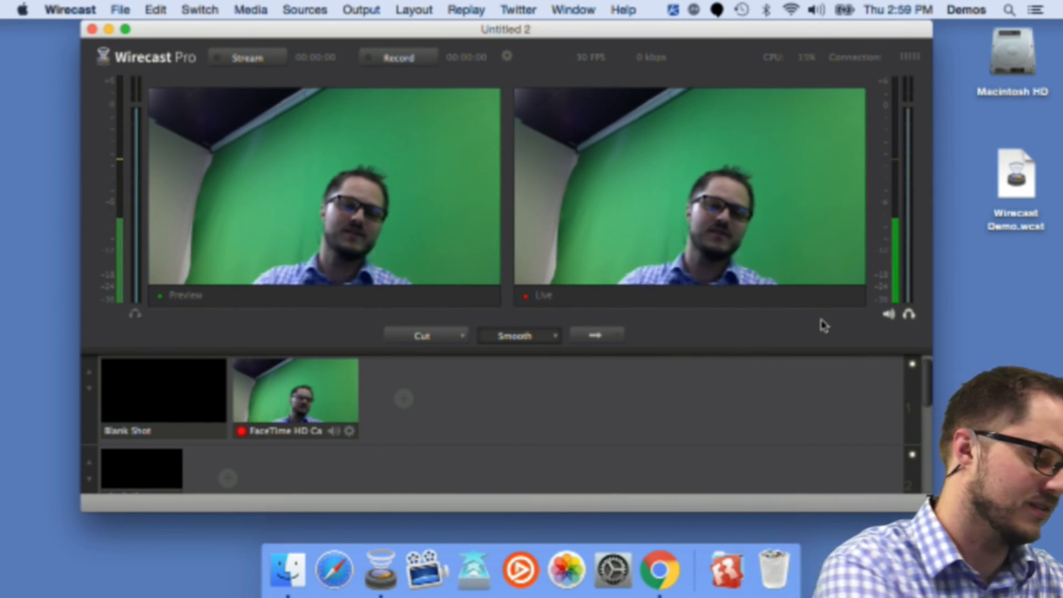
Step: Lower the system output volume several steps, then raise it by one step
{"action": "key", "text": "XF86AudioLowerVolume"}
{"action": "key", "text": "XF86AudioLowerVolume"}
{"action": "key", "text": "XF86AudioLowerVolume"}
{"action": "key", "text": "XF86AudioLowerVolume"}
{"action": "key", "text": "XF86AudioLowerVolume"}
{"action": "key", "text": "XF86AudioLowerVolume"}
{"action": "key", "text": "XF86AudioLowerVolume"}
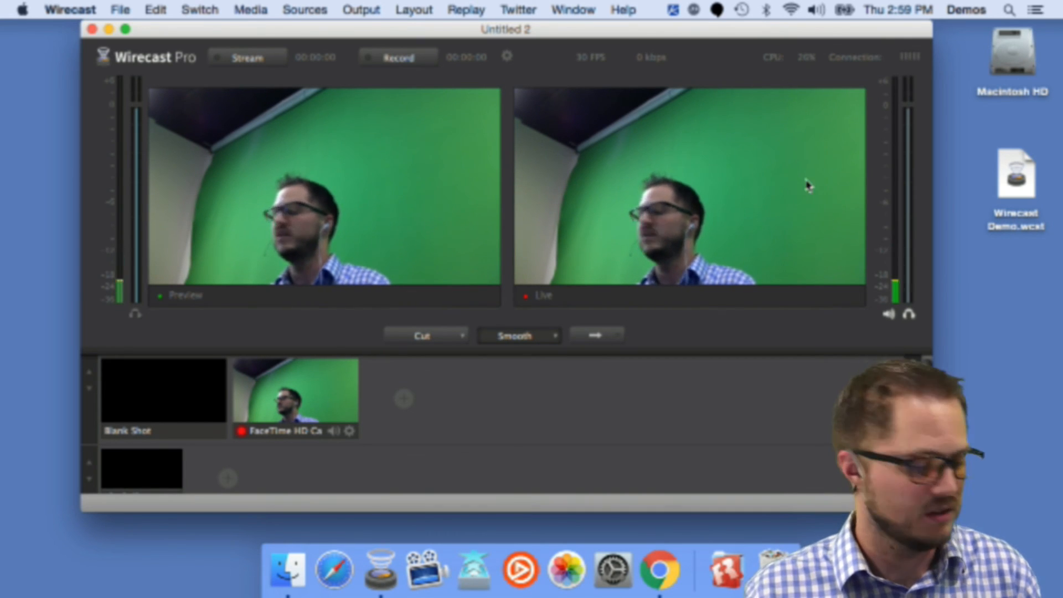
{"action": "key", "text": "XF86AudioRaiseVolume"}
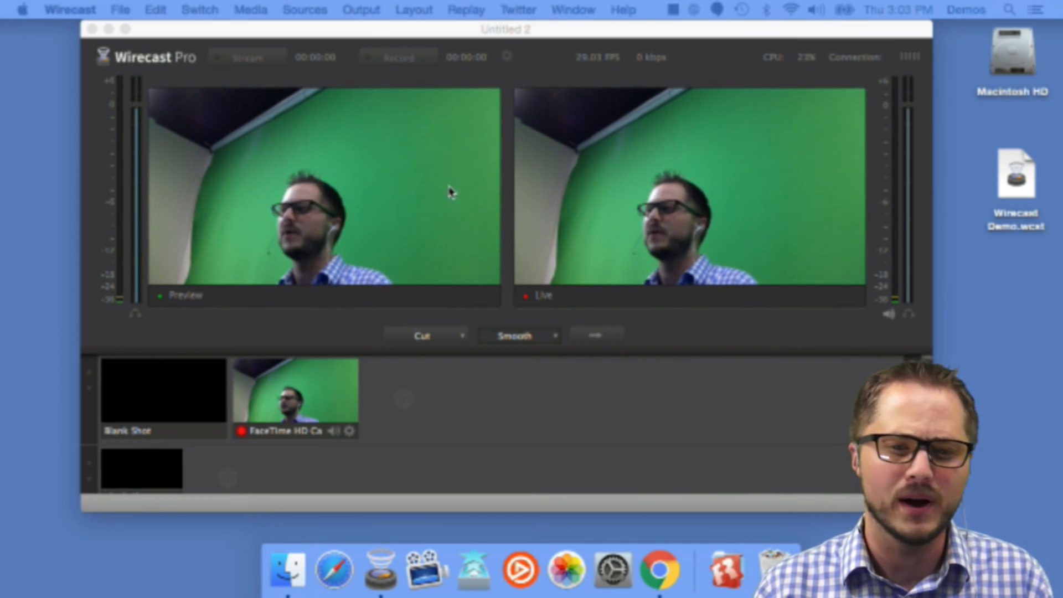
Step: Shift the main Wirecast window slightly to the right
{"action": "left_click", "coordinate": [544, 34]}
{"action": "left_click_drag", "start_coordinate": [583, 34], "coordinate": [591, 14]}
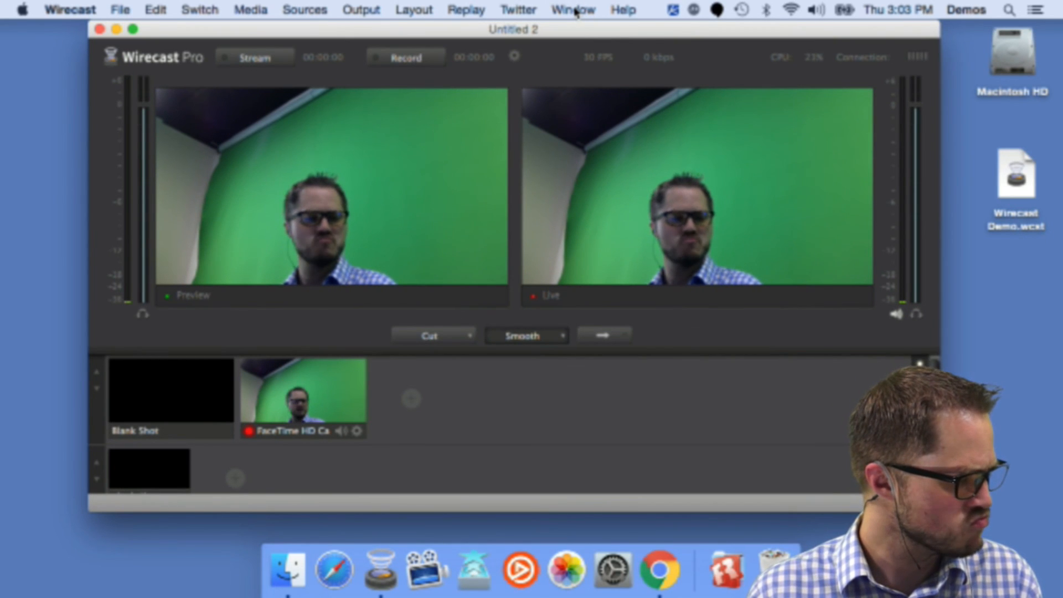
{"action": "mouse_move", "coordinate": [577, 33]}
{"action": "left_mouse_down"}
{"action": "mouse_move", "coordinate": [572, 50]}
{"action": "mouse_move", "coordinate": [551, 32]}
{"action": "mouse_move", "coordinate": [573, 20]}
{"action": "mouse_move", "coordinate": [582, 55]}
{"action": "mouse_move", "coordinate": [579, 25]}
{"action": "left_mouse_up"}
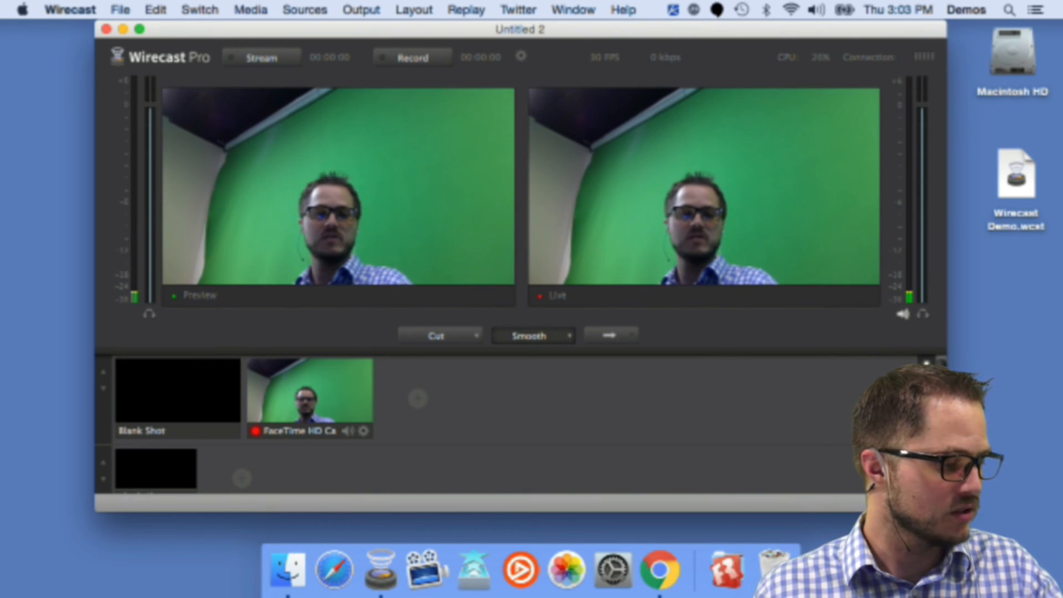
{"action": "key", "text": "super+Tab"}
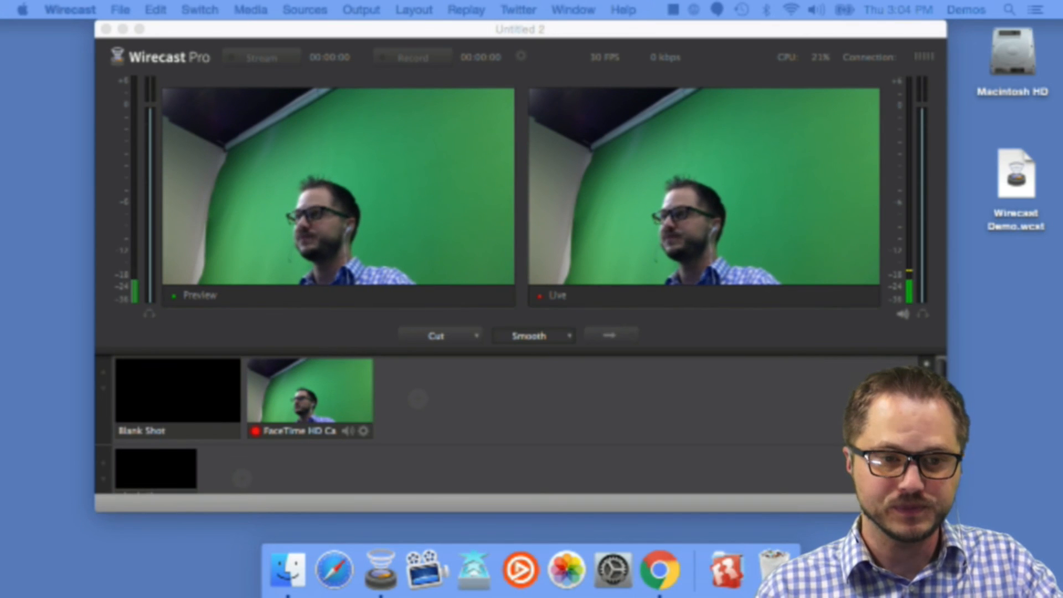
Step: Put the Blank Shot into preview and take it live
{"action": "left_click", "coordinate": [183, 408]}
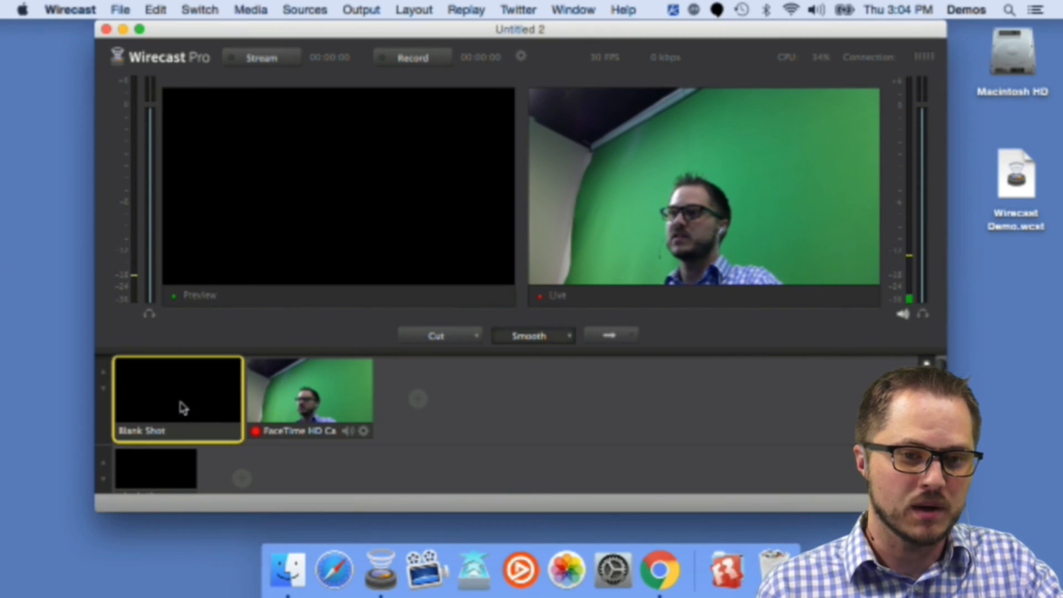
{"action": "left_click", "coordinate": [609, 335]}
Step: Create a new Local Desktop Presenter source
{"action": "mouse_move", "coordinate": [441, 403]}
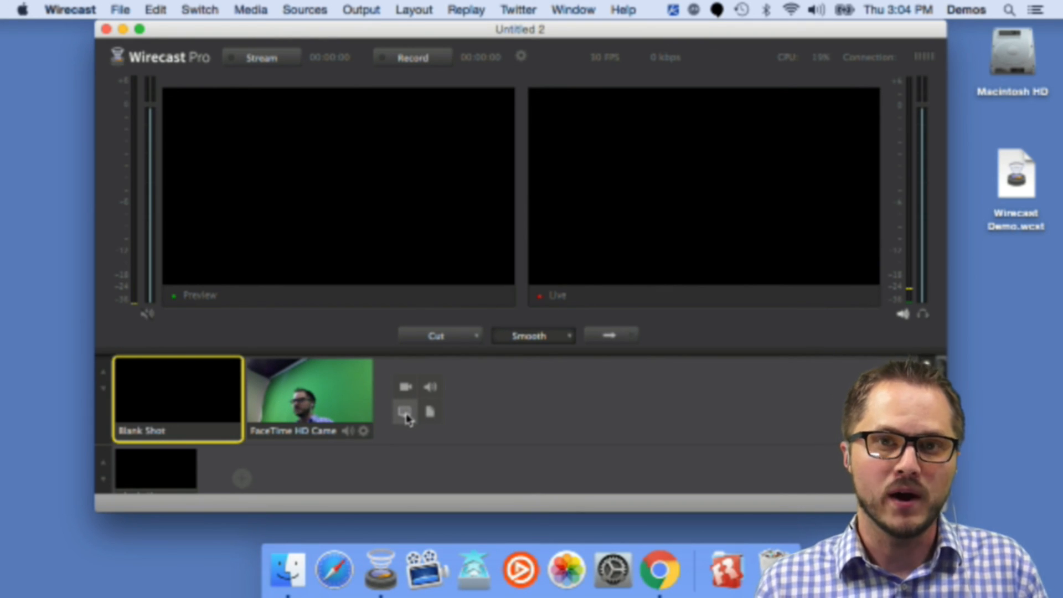
{"action": "left_click", "coordinate": [405, 413]}
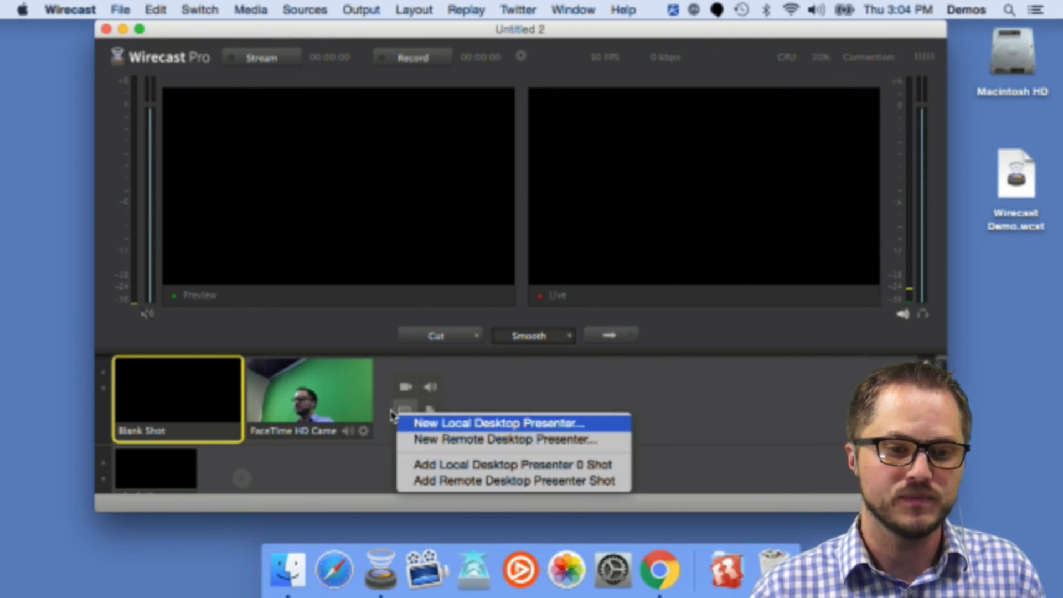
{"action": "left_click", "coordinate": [478, 398]}
{"action": "left_click", "coordinate": [405, 412]}
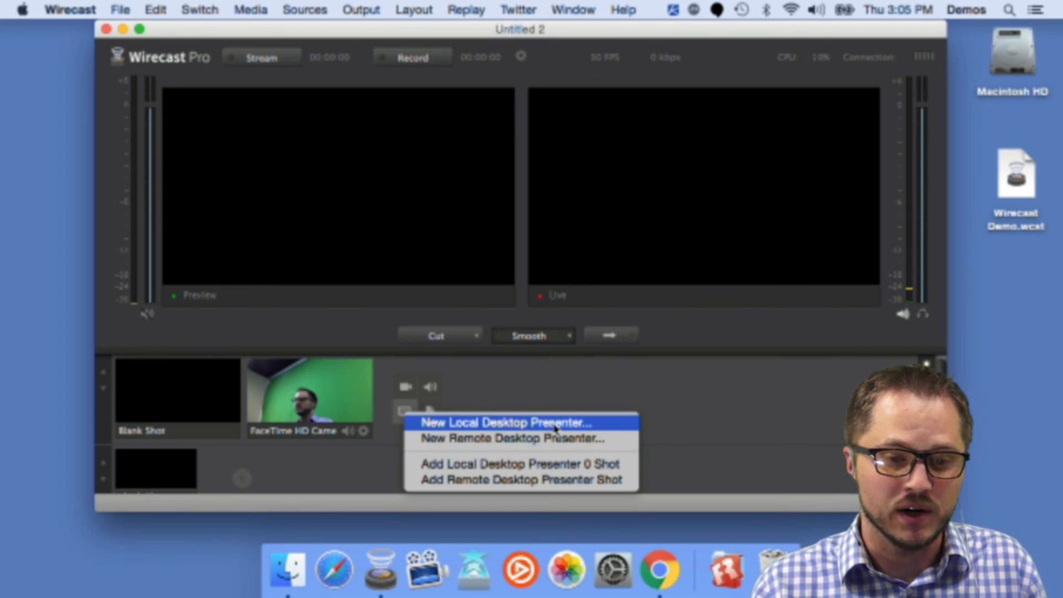
{"action": "left_click", "coordinate": [536, 423]}
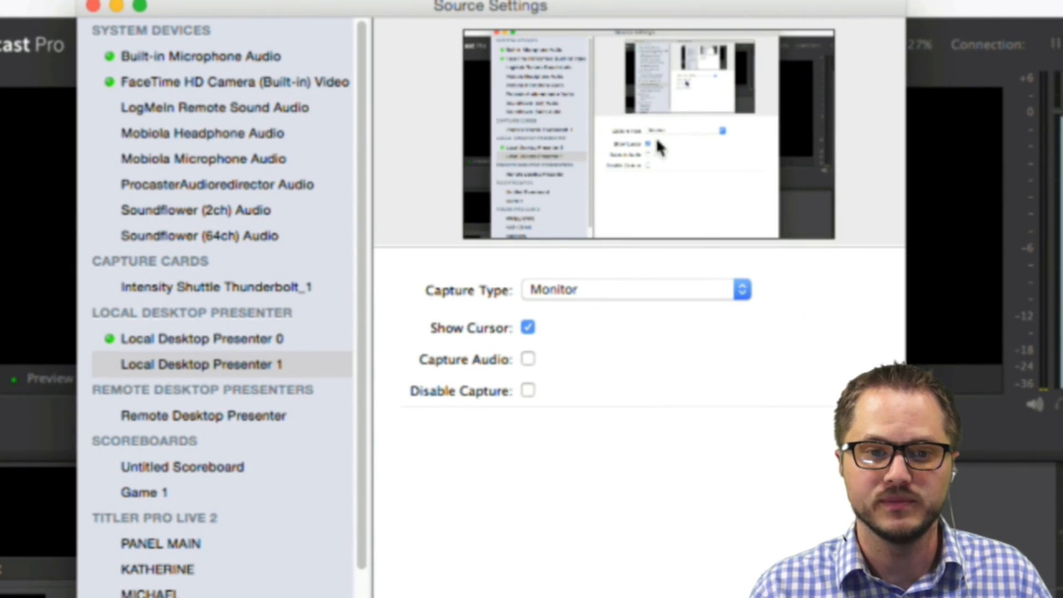
Step: Set the capture type to Window and select Google Chrome's (4) Telestream Wirecast window as the captured window
{"action": "left_click", "coordinate": [617, 290]}
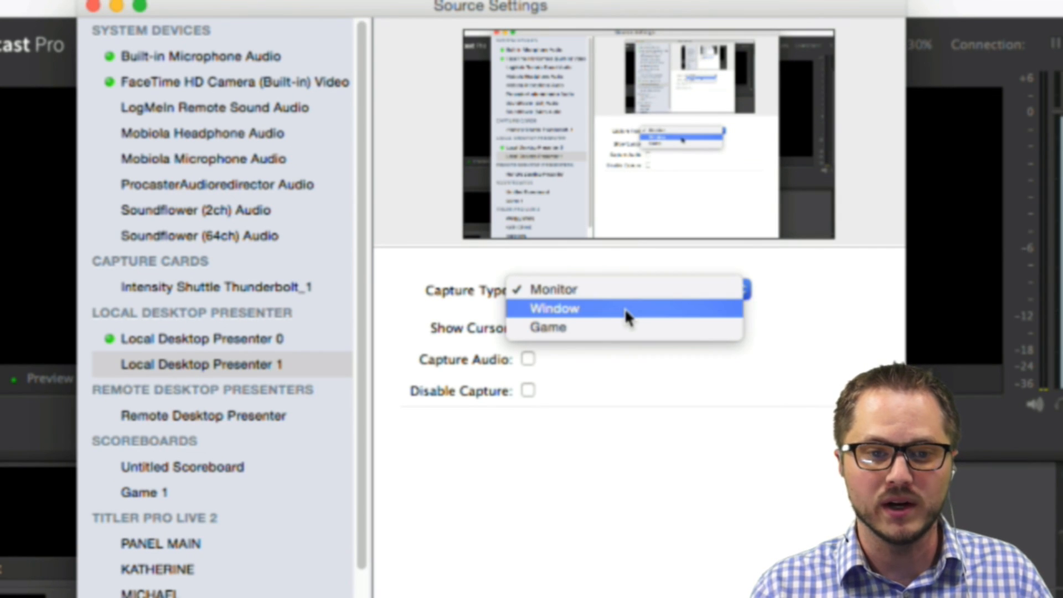
{"action": "left_click", "coordinate": [625, 308]}
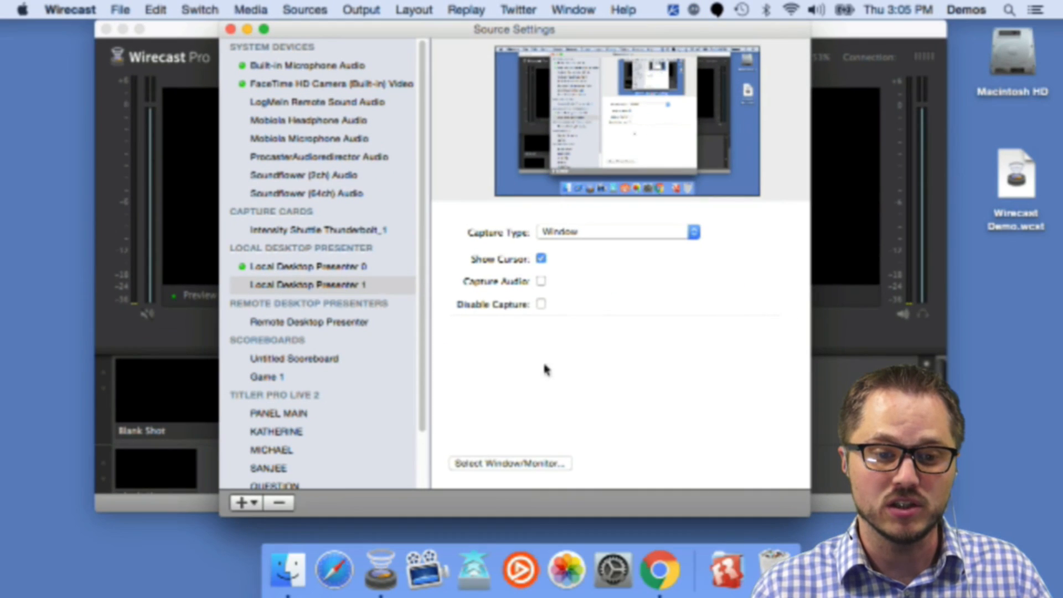
{"action": "left_click", "coordinate": [517, 464]}
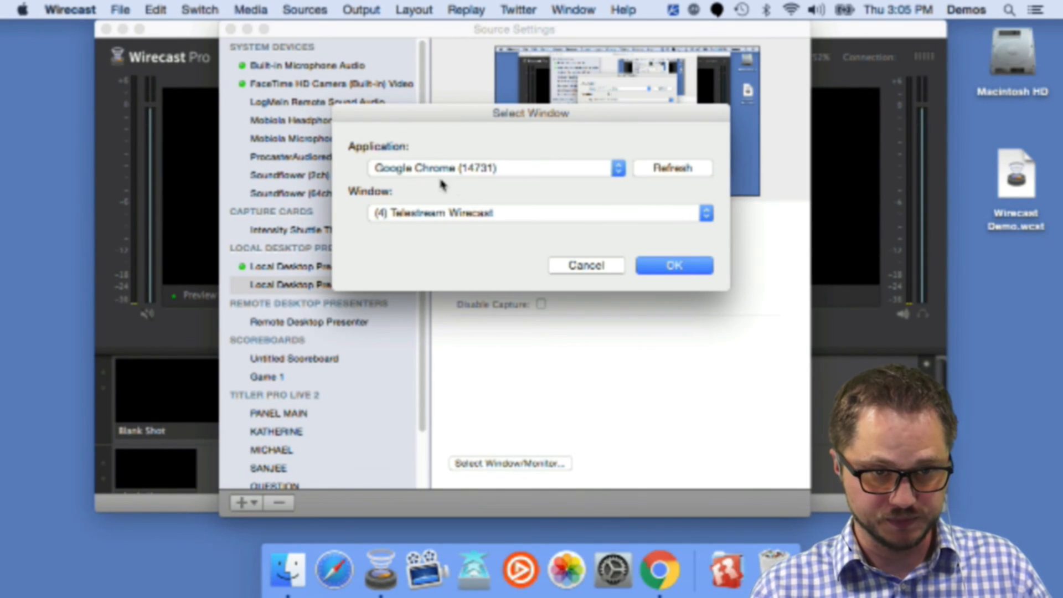
{"action": "left_click", "coordinate": [545, 168]}
{"action": "left_click", "coordinate": [548, 168]}
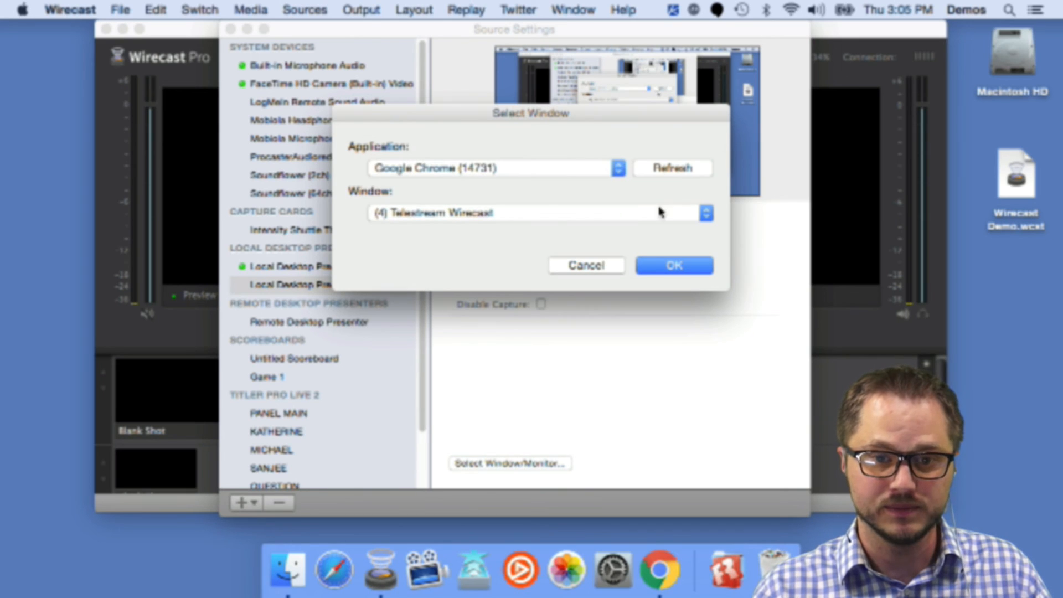
{"action": "left_click", "coordinate": [685, 268]}
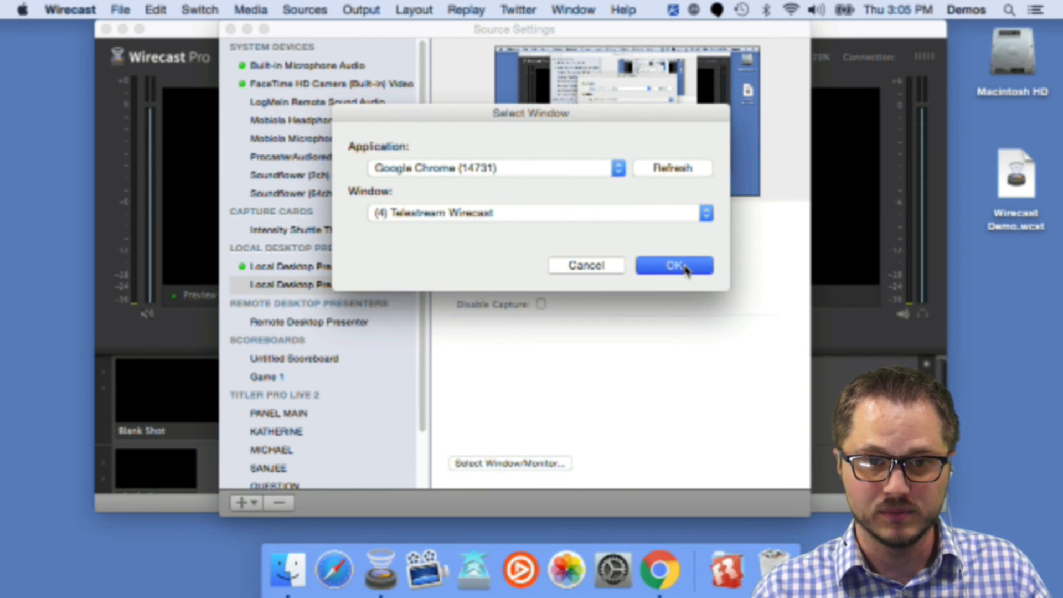
{"action": "left_click", "coordinate": [443, 169]}
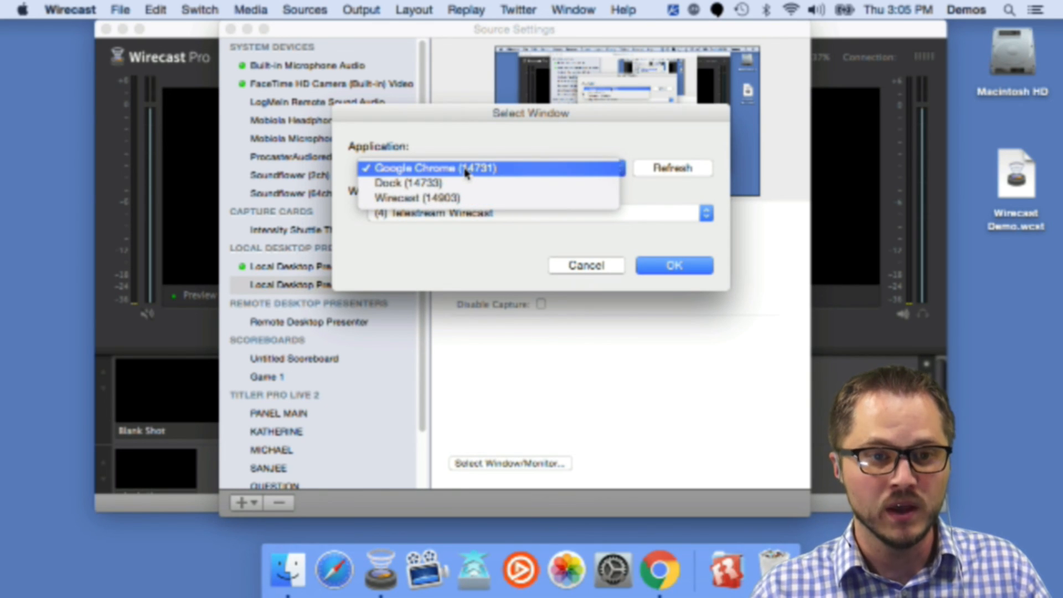
{"action": "left_click", "coordinate": [464, 174]}
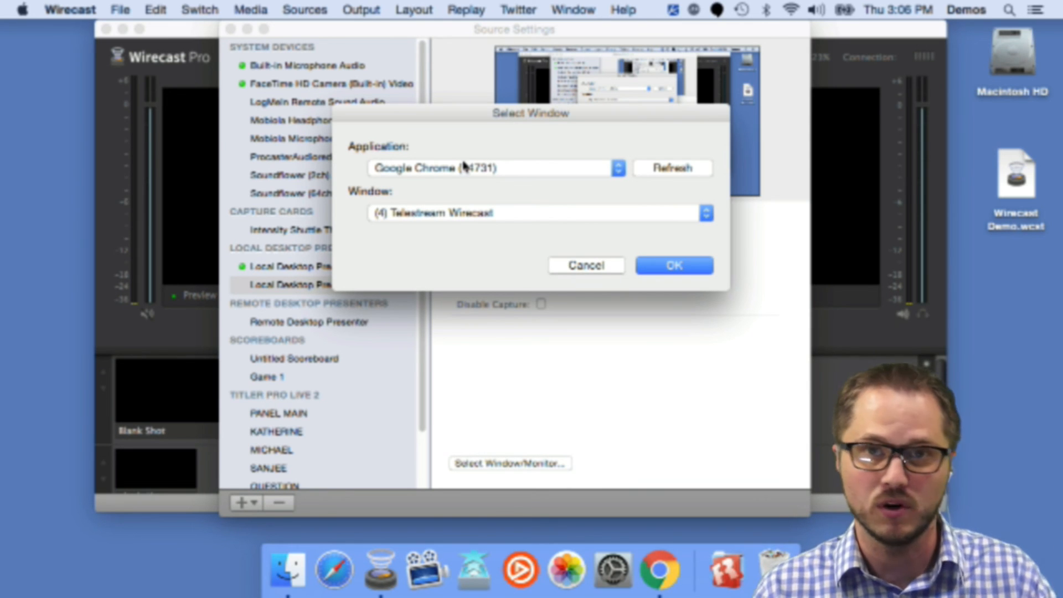
{"action": "left_click", "coordinate": [532, 171]}
{"action": "left_click", "coordinate": [541, 132]}
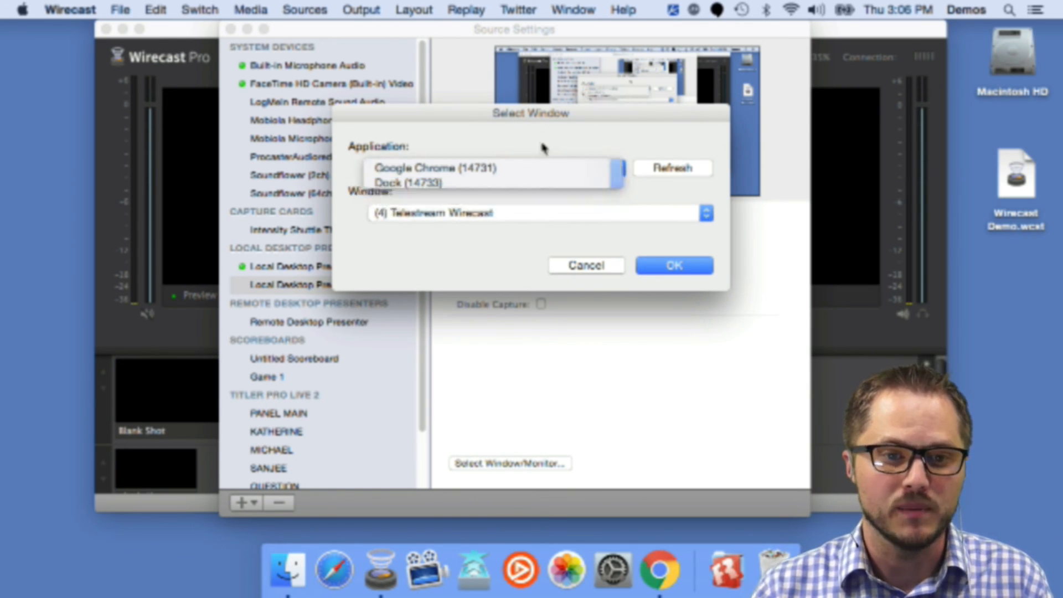
{"action": "left_click", "coordinate": [550, 217]}
{"action": "left_click", "coordinate": [541, 195]}
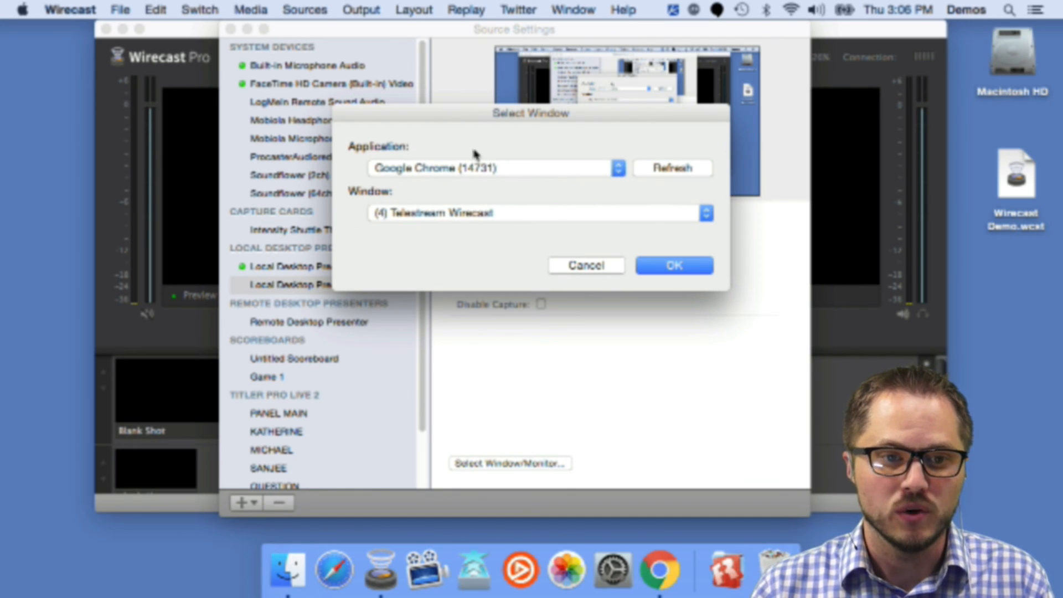
{"action": "left_click", "coordinate": [682, 265]}
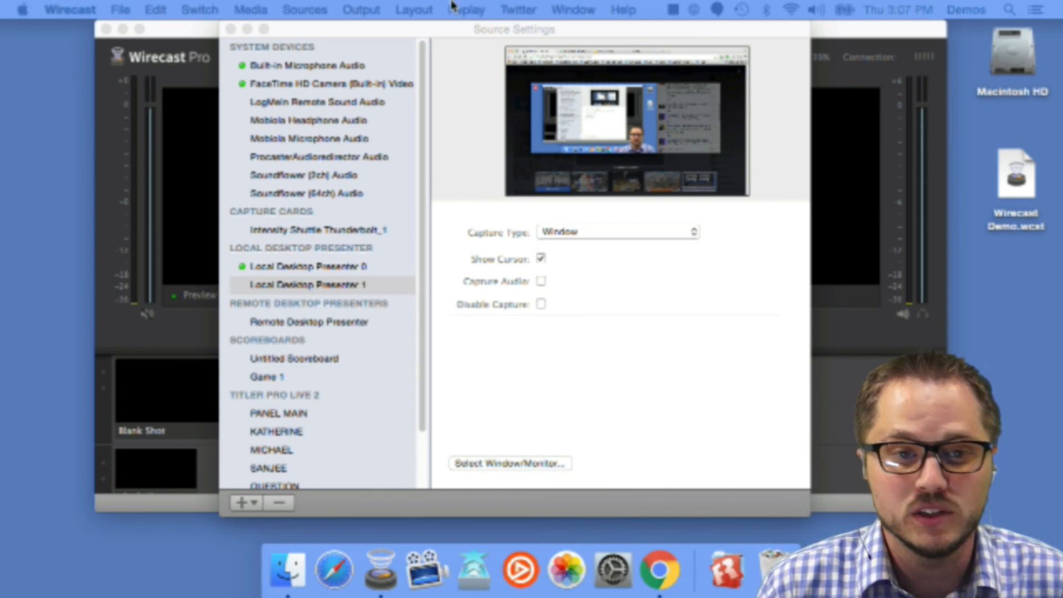
Step: Switch the desktop presenter's capture type to Monitor
{"action": "left_click", "coordinate": [438, 29]}
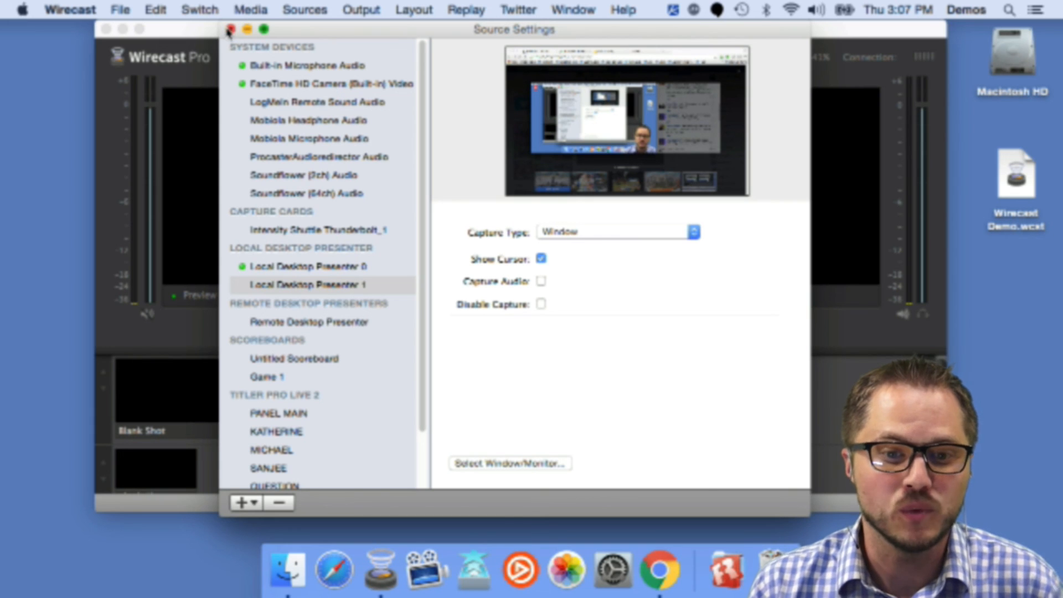
{"action": "left_click", "coordinate": [581, 238]}
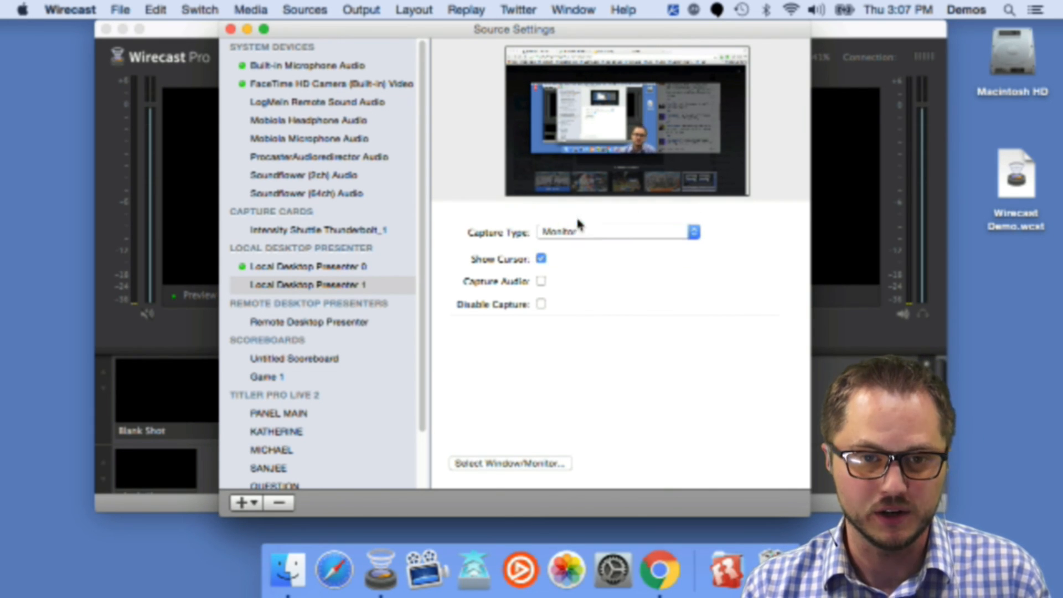
{"action": "left_click", "coordinate": [578, 220]}
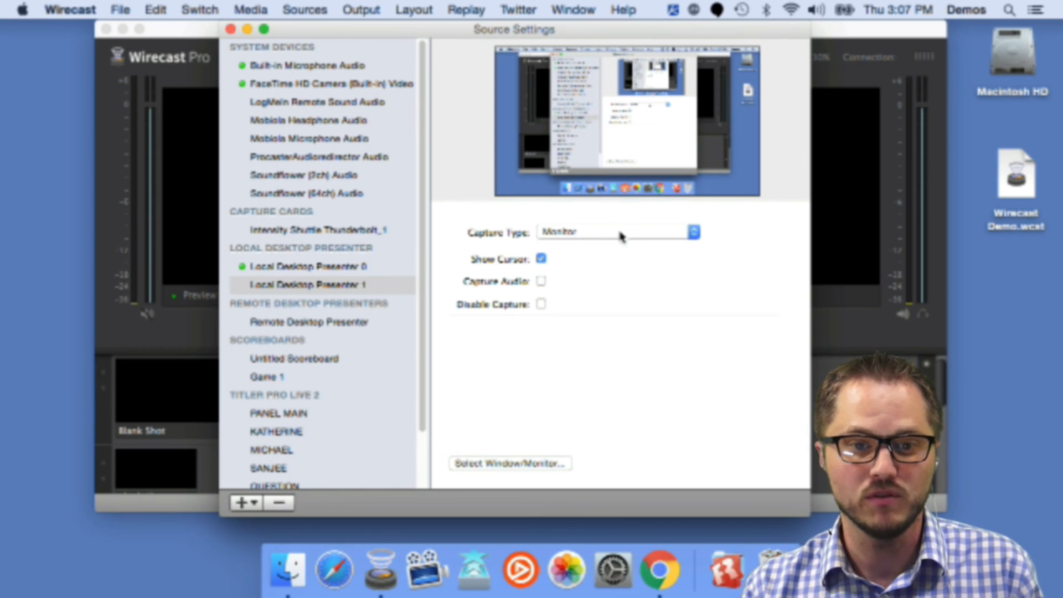
Step: Review the available monitors in the monitor selection dialog and cancel it
{"action": "left_click", "coordinate": [545, 463]}
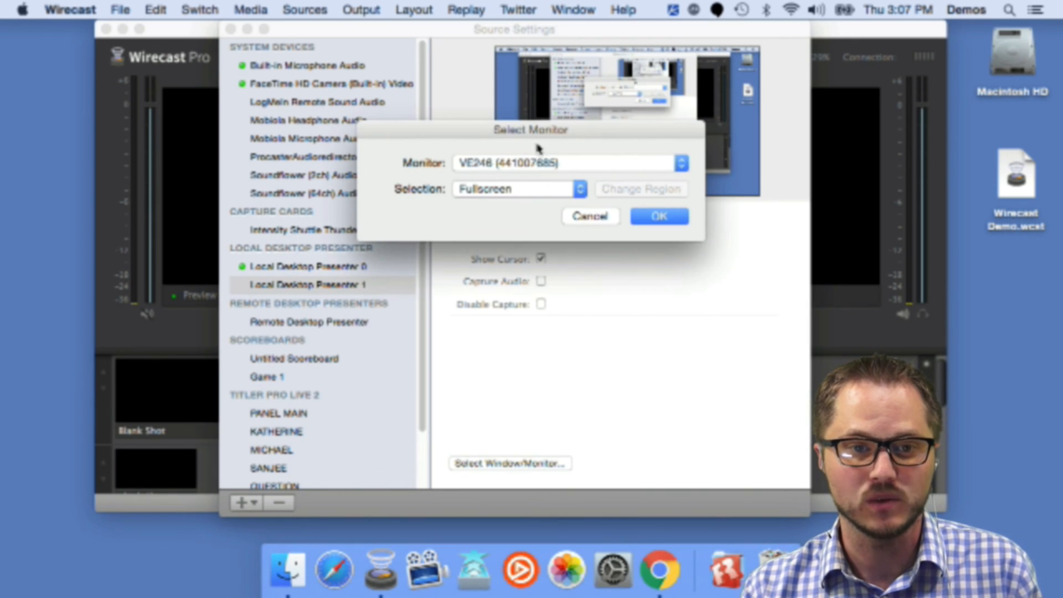
{"action": "left_click", "coordinate": [593, 165]}
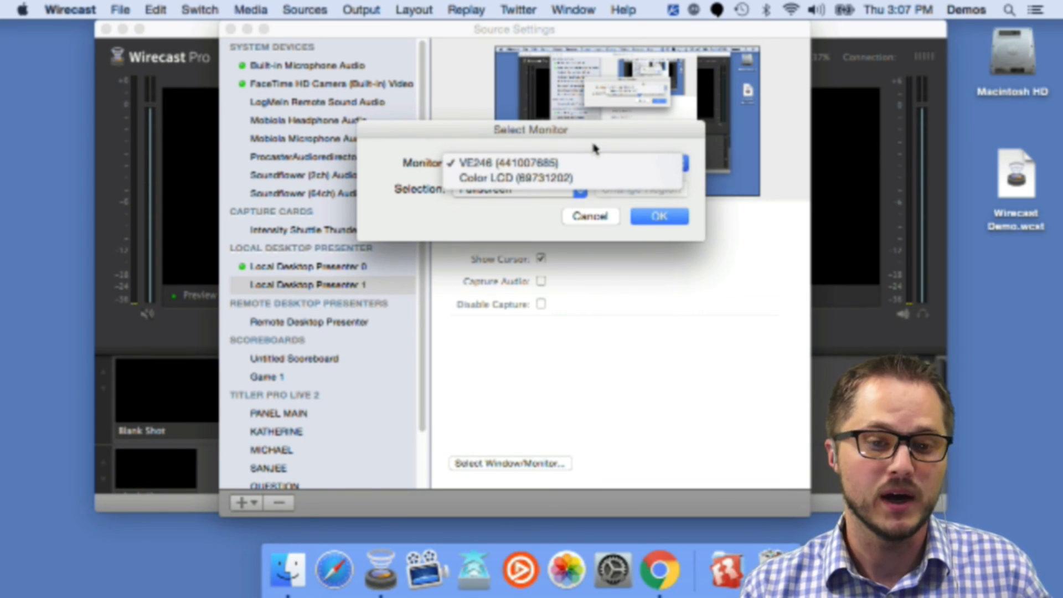
{"action": "left_click", "coordinate": [594, 148]}
{"action": "left_click", "coordinate": [579, 217]}
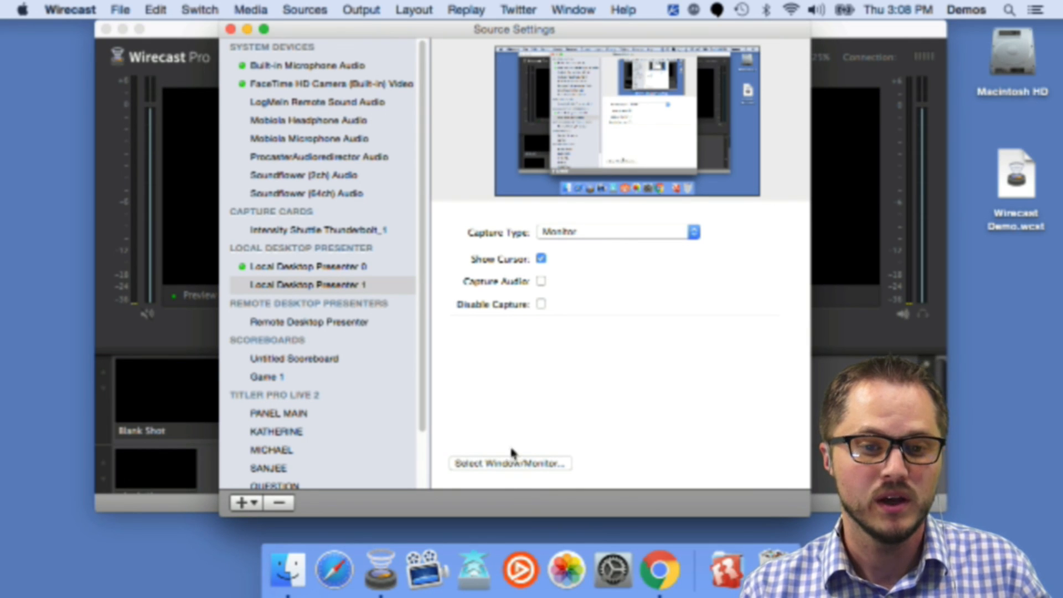
Step: Try the Window and Game capture types before returning to Monitor
{"action": "left_click", "coordinate": [595, 232]}
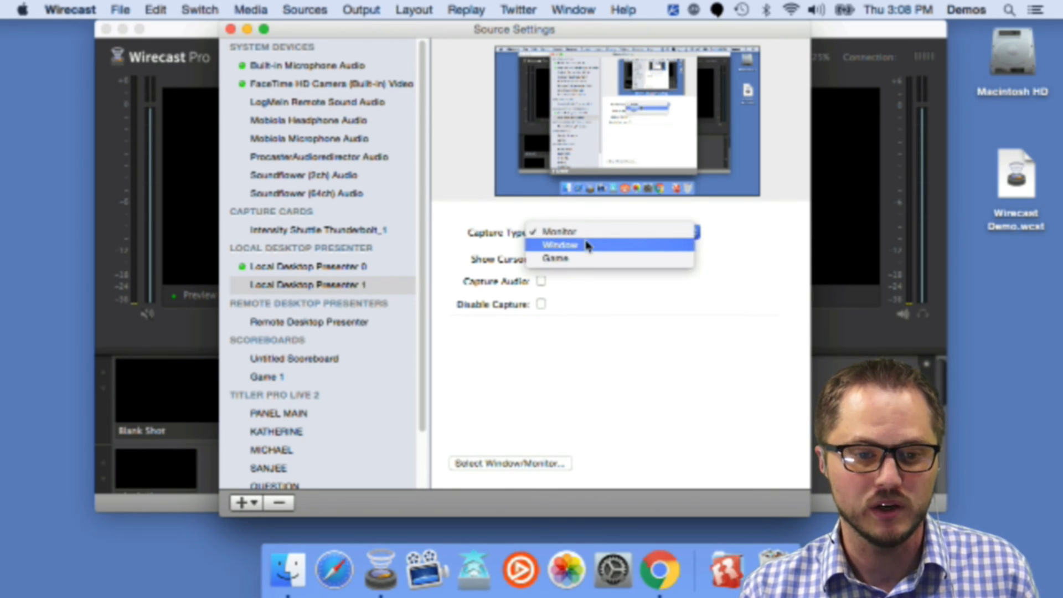
{"action": "left_click", "coordinate": [588, 246]}
{"action": "left_click", "coordinate": [587, 233]}
{"action": "left_click", "coordinate": [591, 246]}
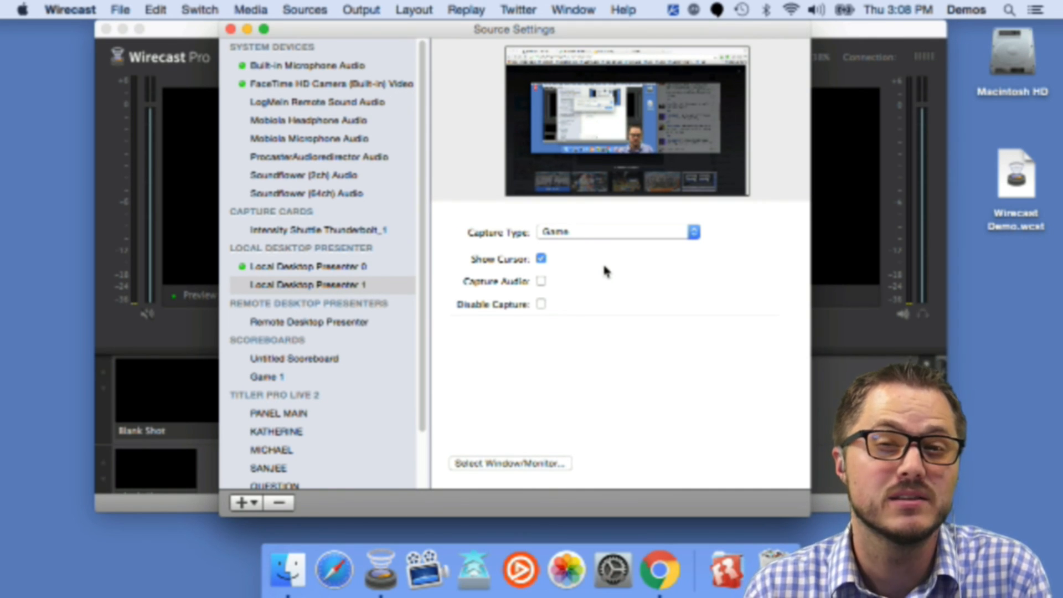
{"action": "left_click", "coordinate": [610, 232]}
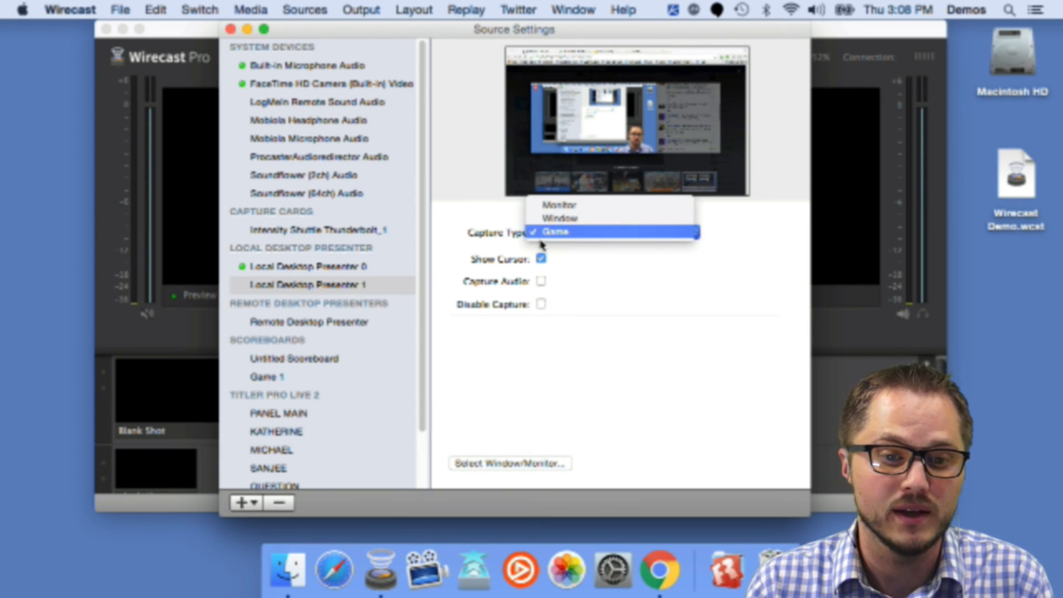
{"action": "left_click", "coordinate": [558, 206]}
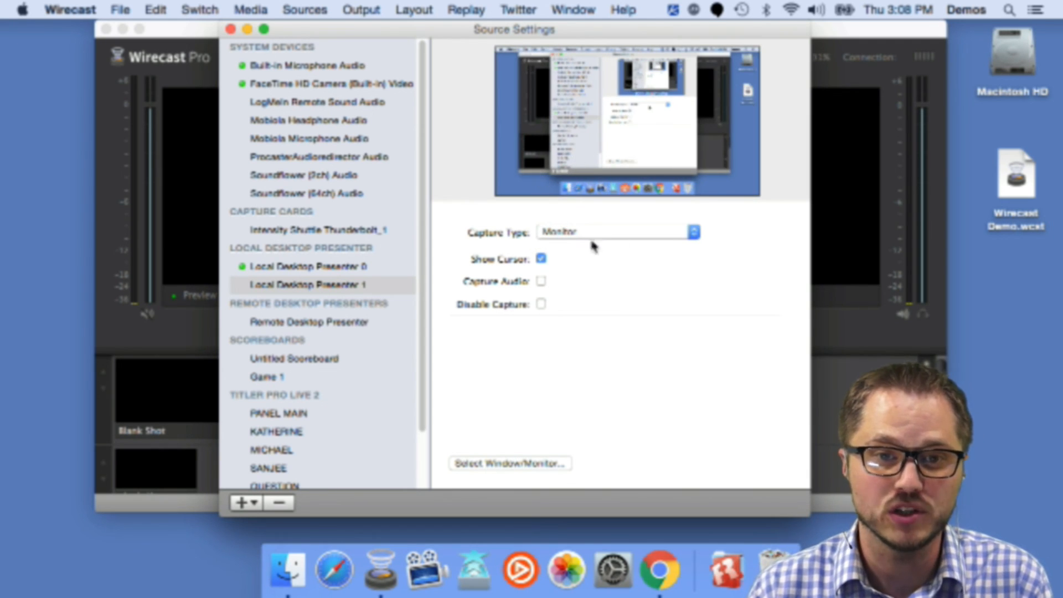
Step: Move the Source Settings window down and toggle Show Cursor off and back on
{"action": "left_click_drag", "start_coordinate": [501, 34], "coordinate": [509, 61]}
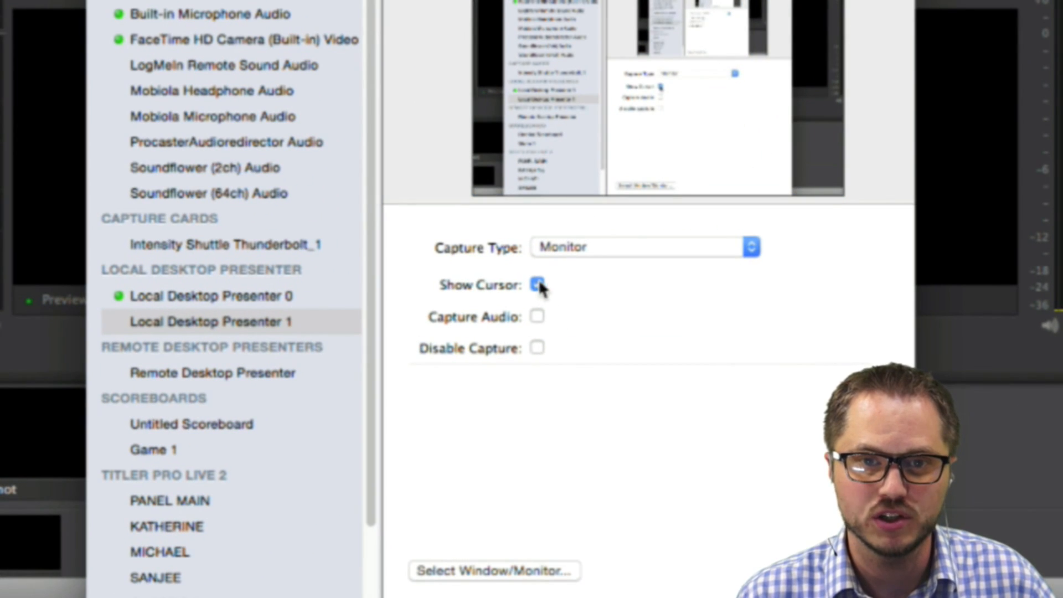
{"action": "left_click", "coordinate": [535, 285]}
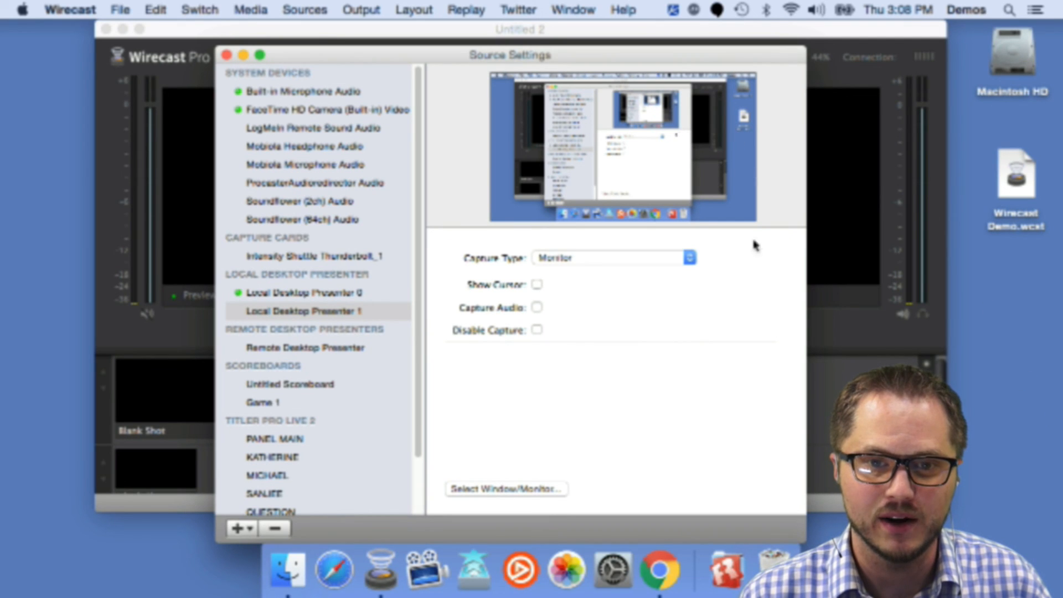
{"action": "left_click", "coordinate": [536, 286]}
{"action": "left_click", "coordinate": [536, 286]}
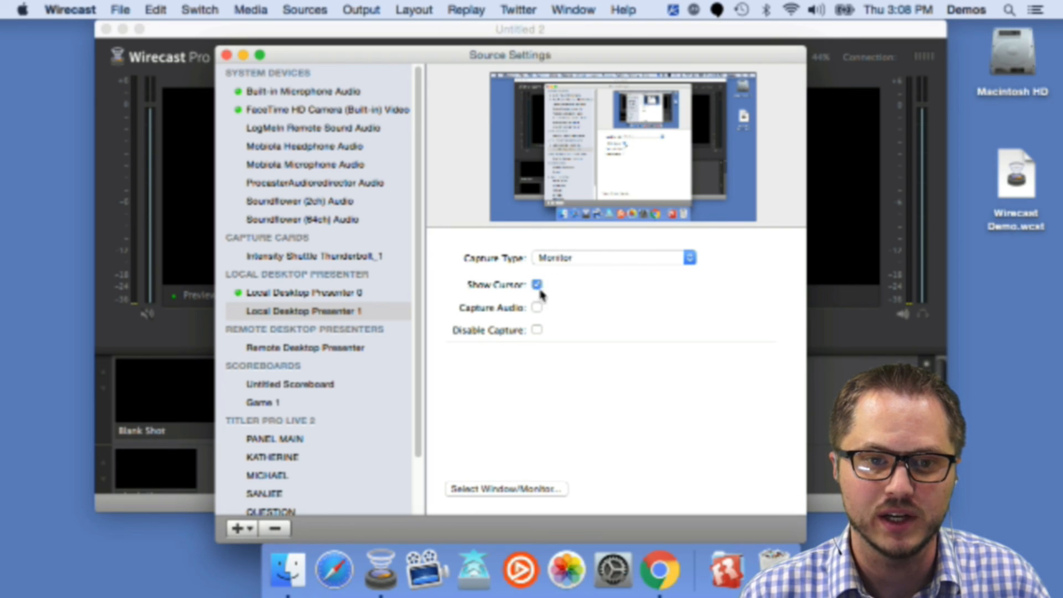
{"action": "left_click", "coordinate": [536, 284]}
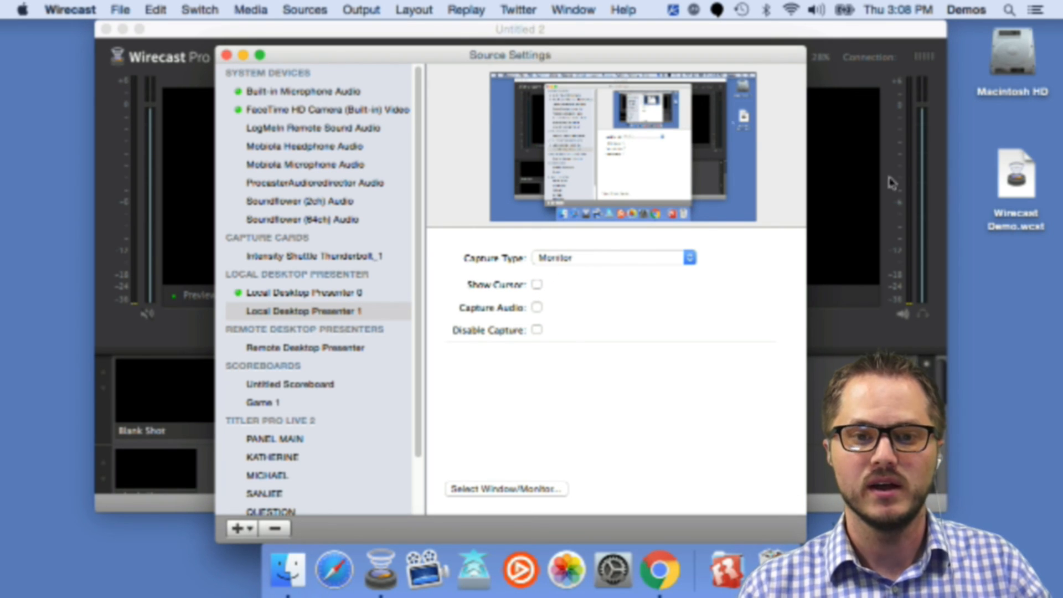
{"action": "left_click", "coordinate": [536, 284]}
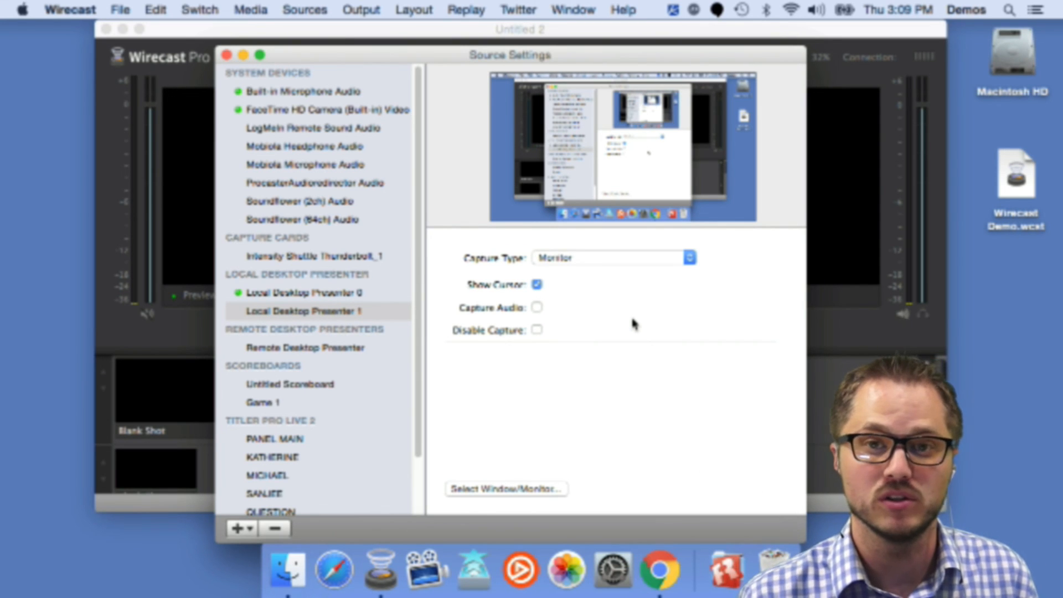
Step: Enable Capture Audio for Local Desktop Presenter 1 and move the Wirecast windows aside
{"action": "left_click", "coordinate": [538, 307]}
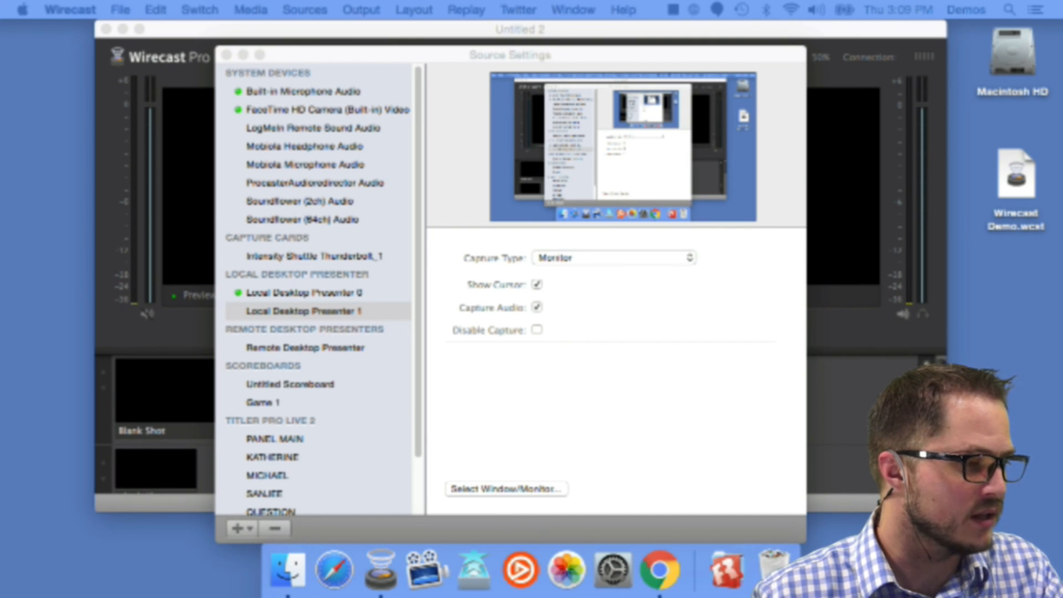
{"action": "left_click_drag", "start_coordinate": [157, 7], "coordinate": [689, 42]}
{"action": "left_click_drag", "start_coordinate": [521, 41], "coordinate": [761, 10]}
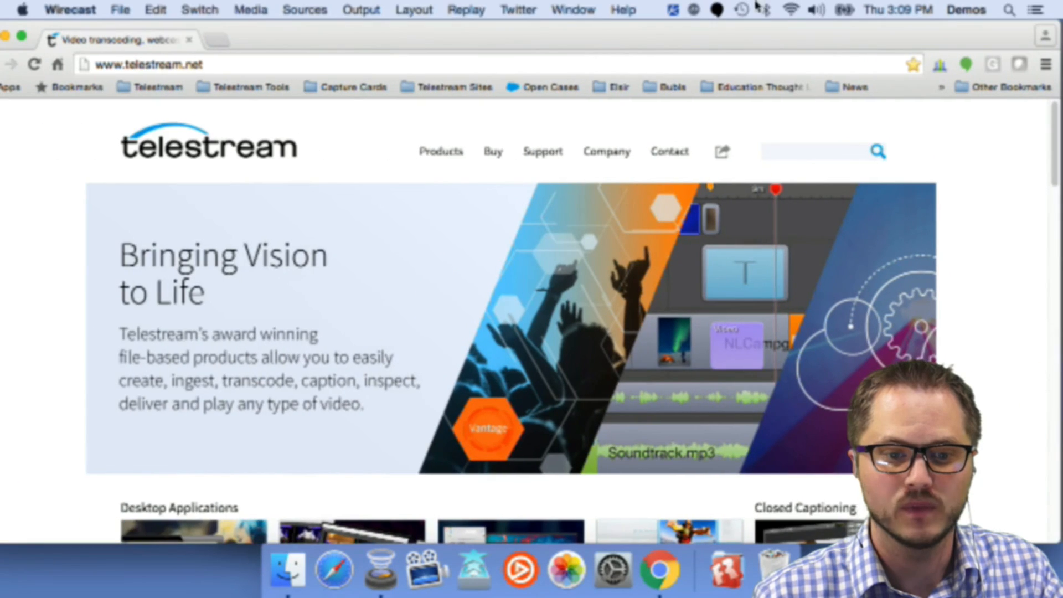
Step: Scroll the Telestream website to the ScreenFlow video, start it playing, and pause it
{"action": "scroll", "coordinate": [499, 346], "scroll_direction": "down", "scroll_amount": 12}
{"action": "scroll", "coordinate": [497, 345], "scroll_direction": "up", "scroll_amount": 10}
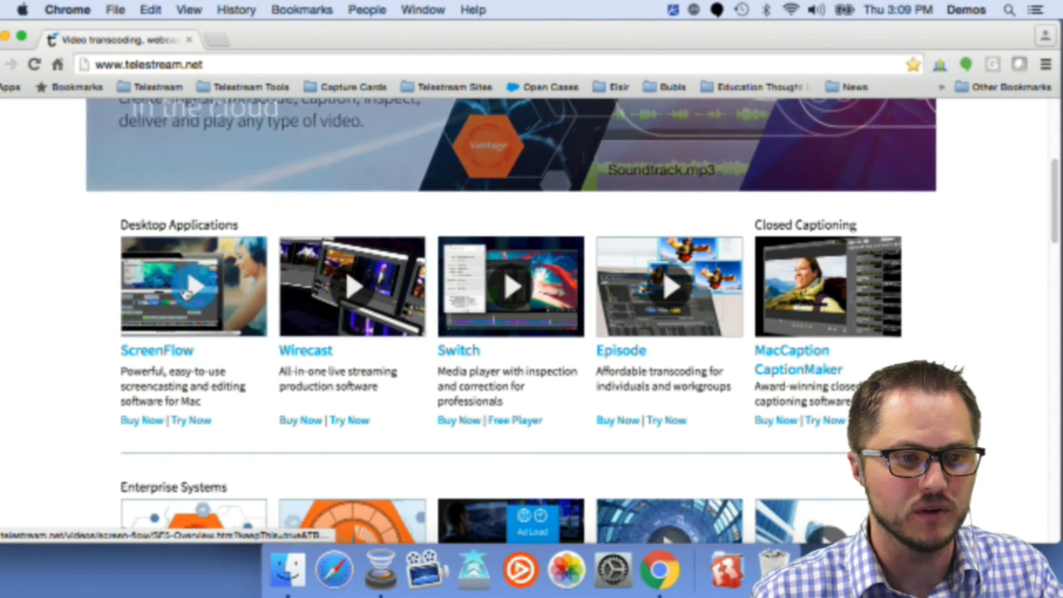
{"action": "left_click", "coordinate": [195, 289]}
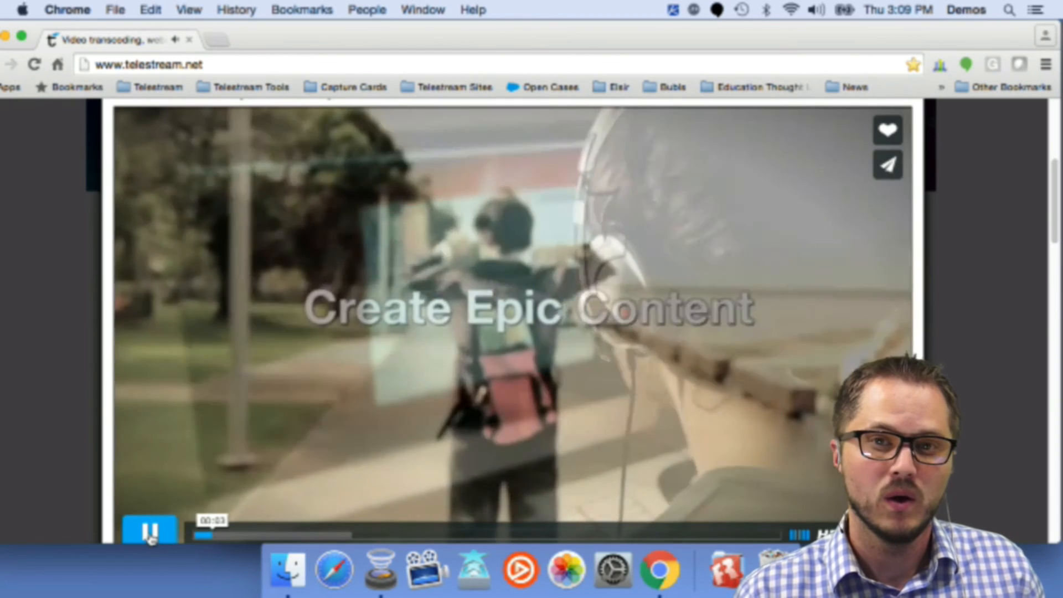
{"action": "left_click", "coordinate": [149, 535]}
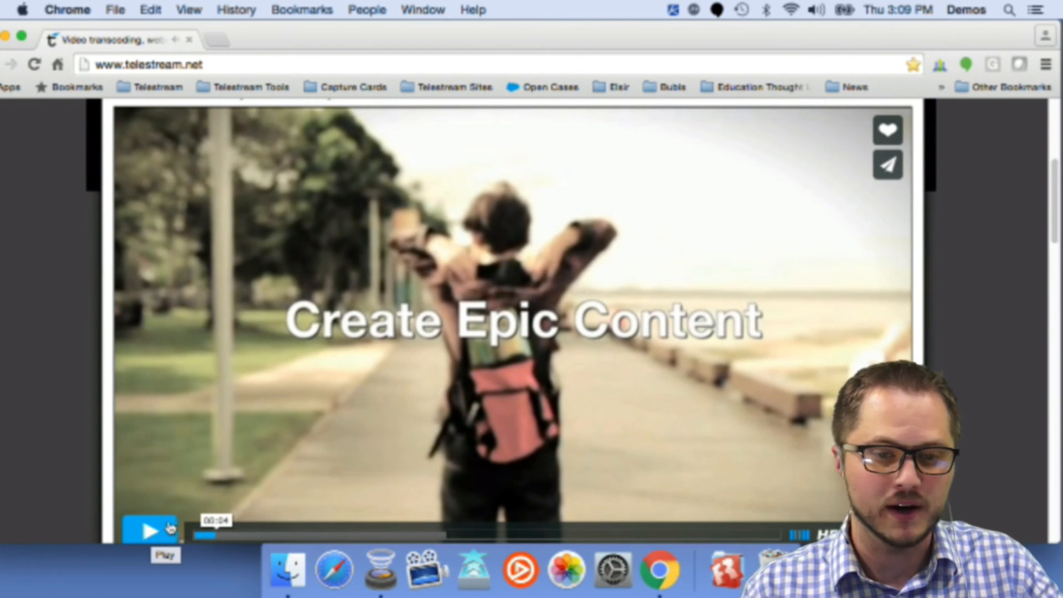
Step: Switch back to Wirecast and close the Source Settings window
{"action": "key", "text": "super+Tab"}
{"action": "left_click", "coordinate": [536, 308]}
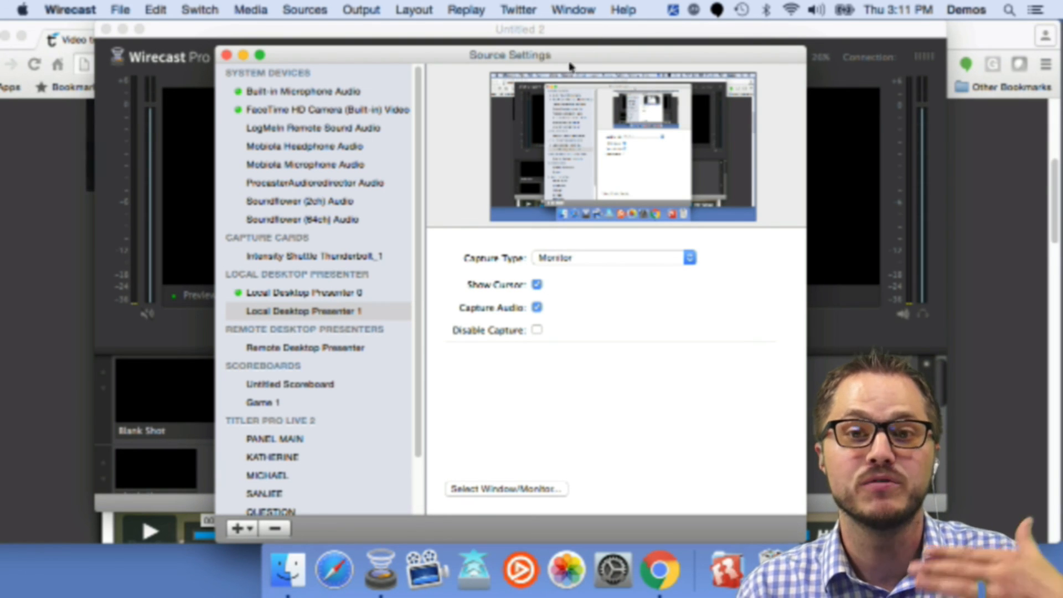
{"action": "left_click", "coordinate": [227, 54]}
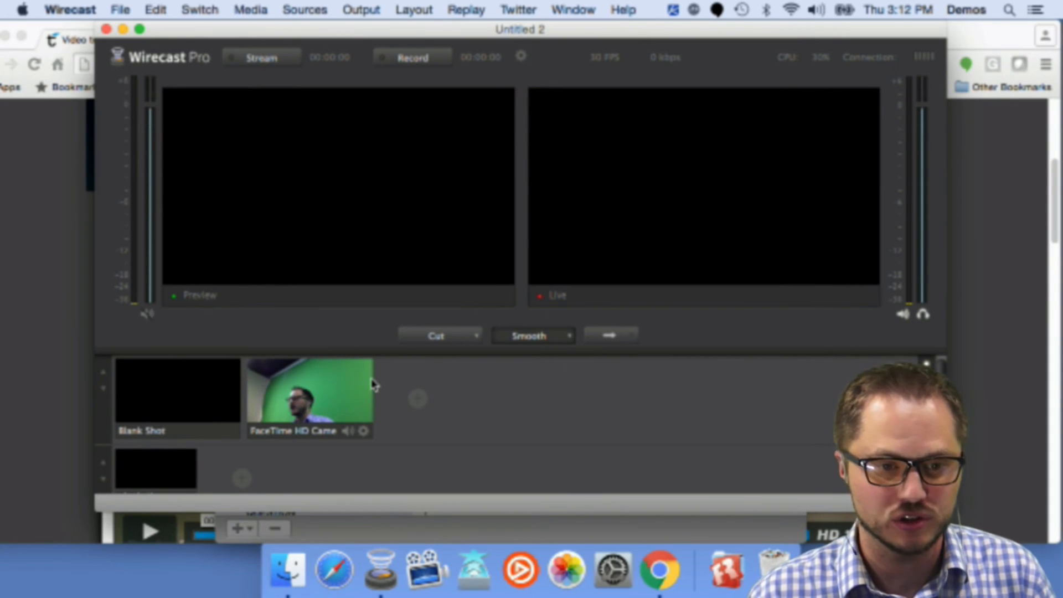
Step: Add a Local Desktop Presenter 1 shot to the shot list and load it into preview
{"action": "mouse_move", "coordinate": [425, 388]}
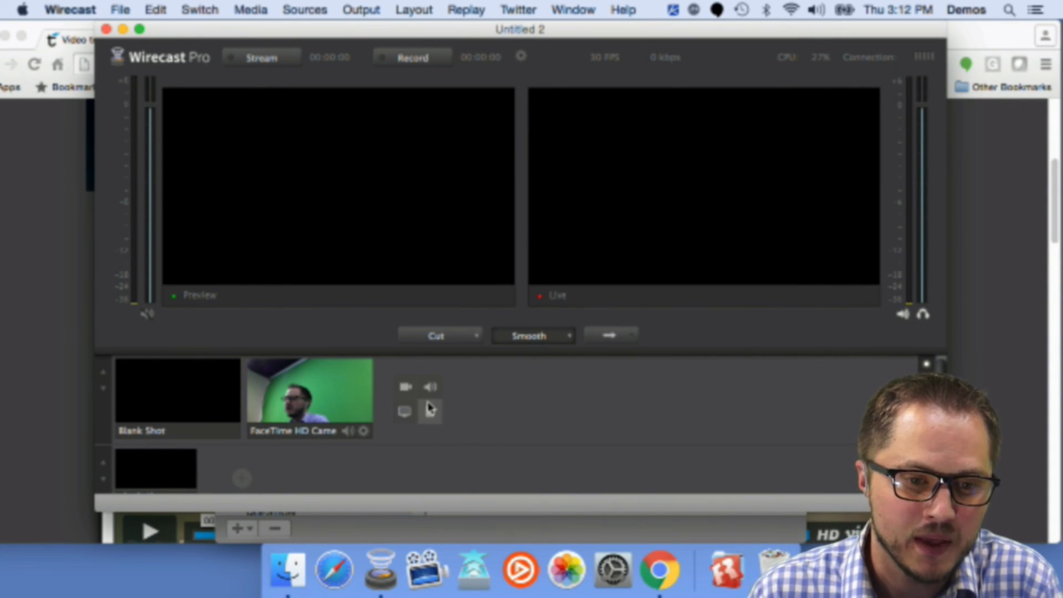
{"action": "left_click", "coordinate": [406, 420]}
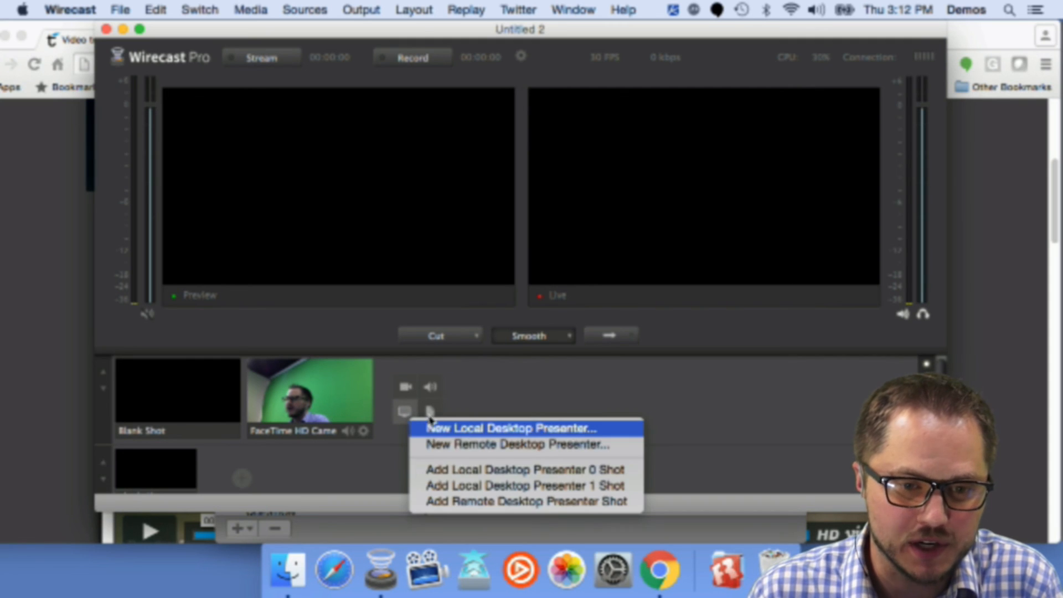
{"action": "left_click", "coordinate": [488, 491]}
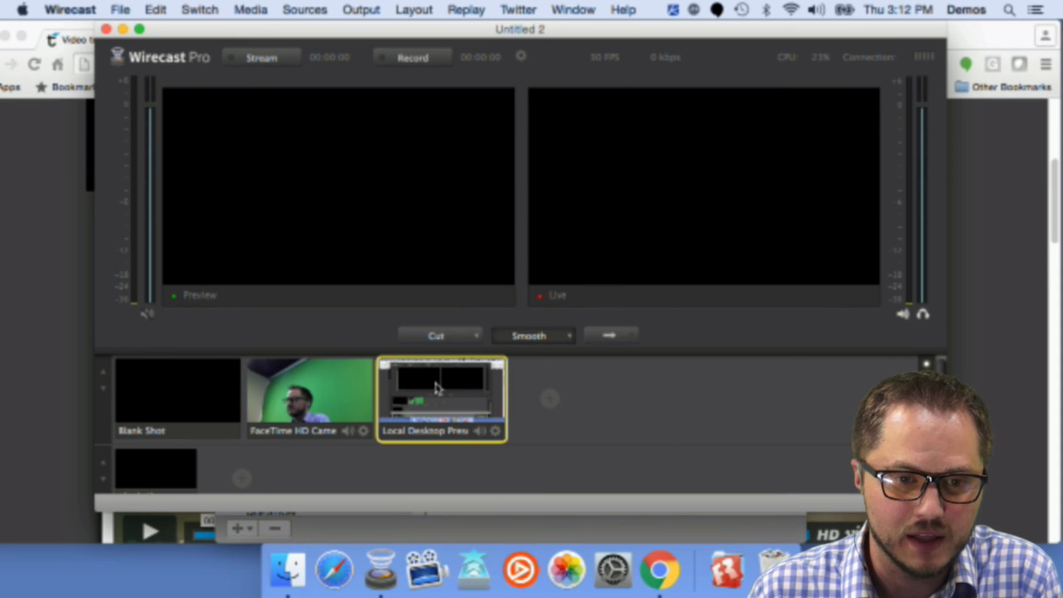
{"action": "left_click", "coordinate": [435, 395]}
Step: Open the Sources Settings window from the Sources menu to check the desktop presenter, then close it
{"action": "left_click", "coordinate": [306, 9]}
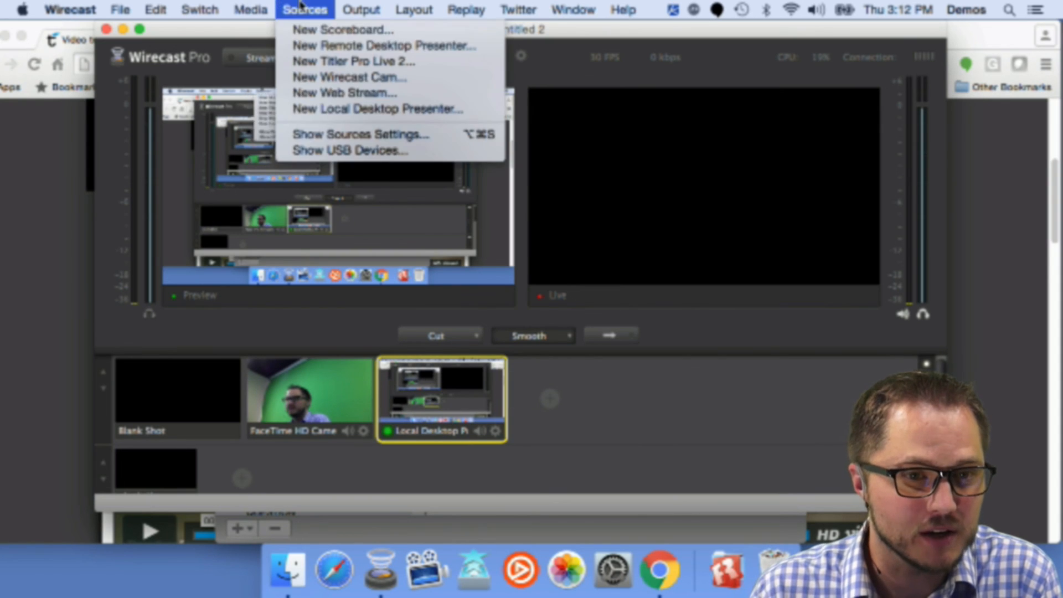
{"action": "left_click", "coordinate": [326, 135]}
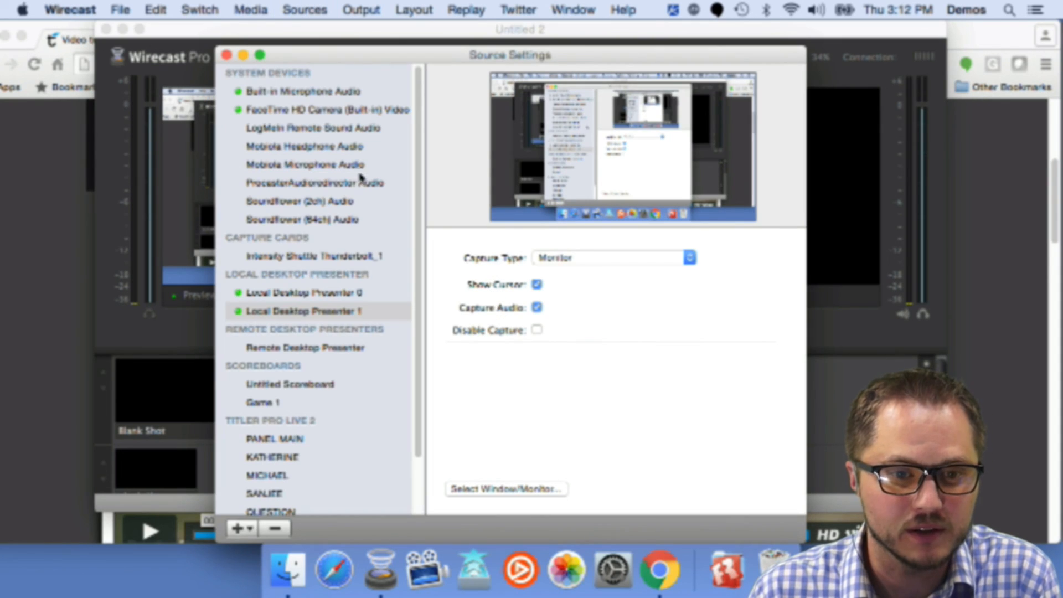
{"action": "left_click", "coordinate": [226, 55]}
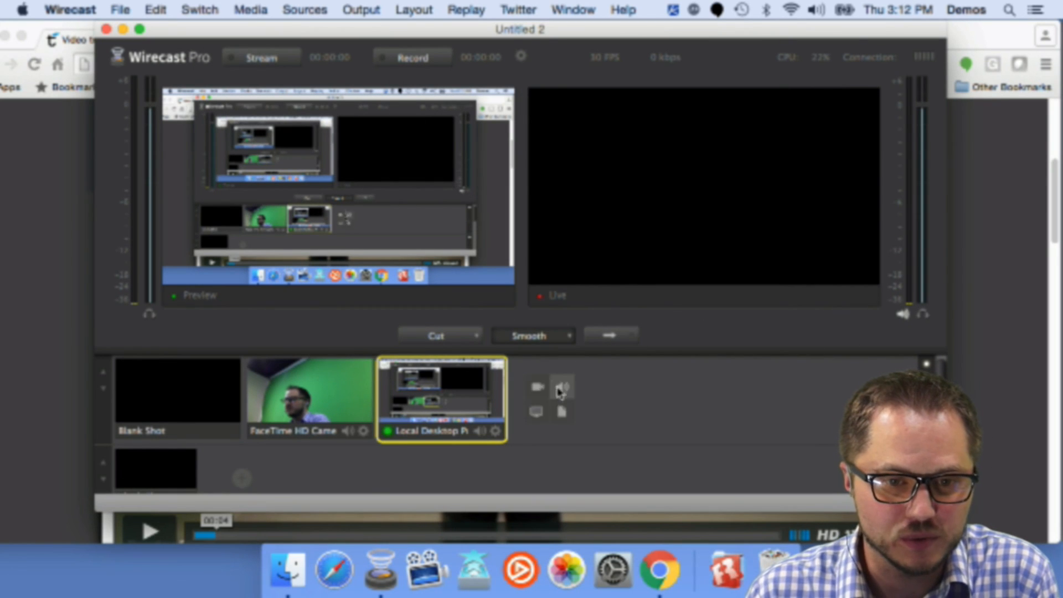
Step: Set the desktop shot's audio to Local Desktop Presenter 1
{"action": "right_click", "coordinate": [469, 388]}
{"action": "mouse_move", "coordinate": [518, 402]}
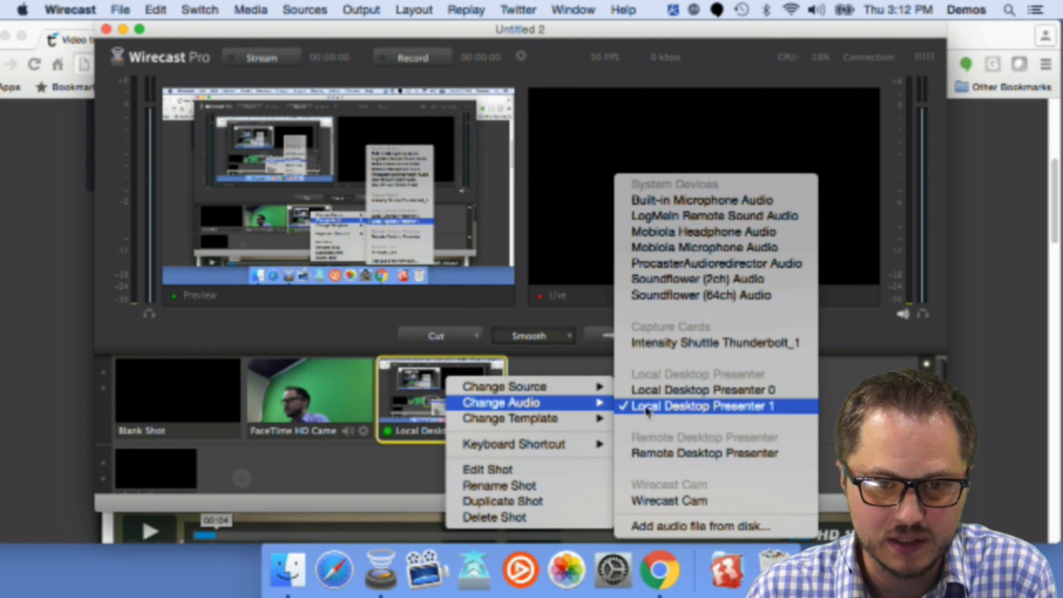
{"action": "left_click", "coordinate": [776, 417]}
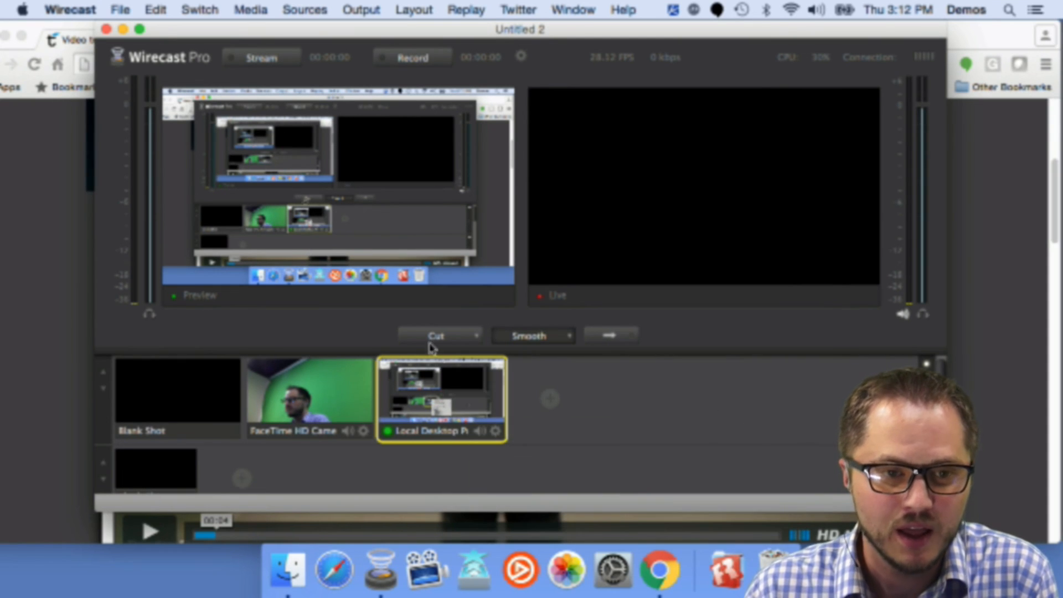
Step: Take the desktop shot live, shift the Wirecast window slightly, and toggle headphone audio monitoring
{"action": "left_click", "coordinate": [615, 335]}
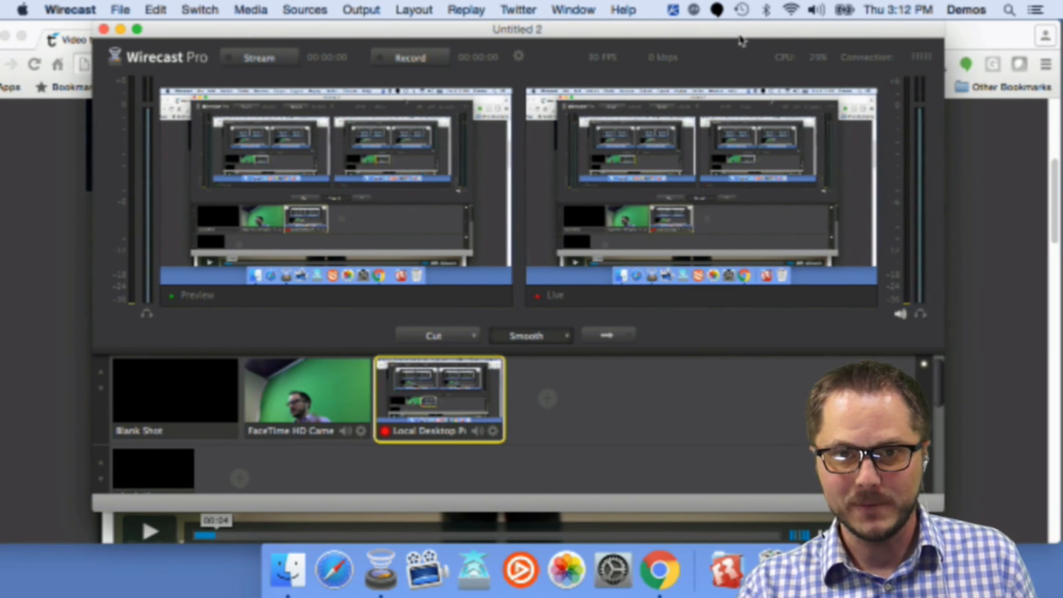
{"action": "left_click_drag", "start_coordinate": [740, 38], "coordinate": [719, 39]}
{"action": "left_click", "coordinate": [902, 314]}
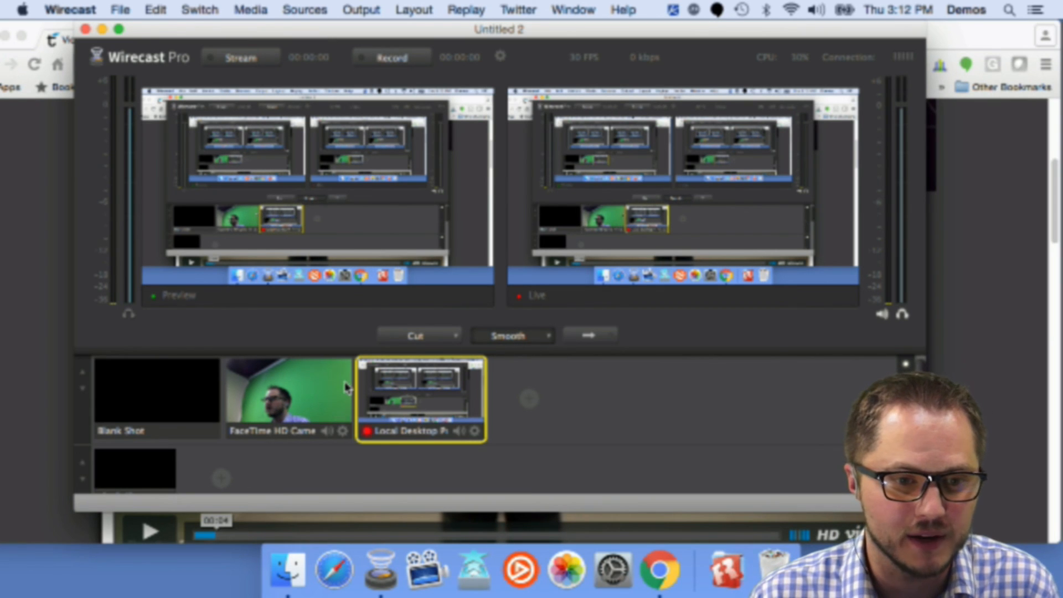
Step: Change the desktop shot's audio to Built-in Microphone Audio
{"action": "right_click", "coordinate": [435, 391]}
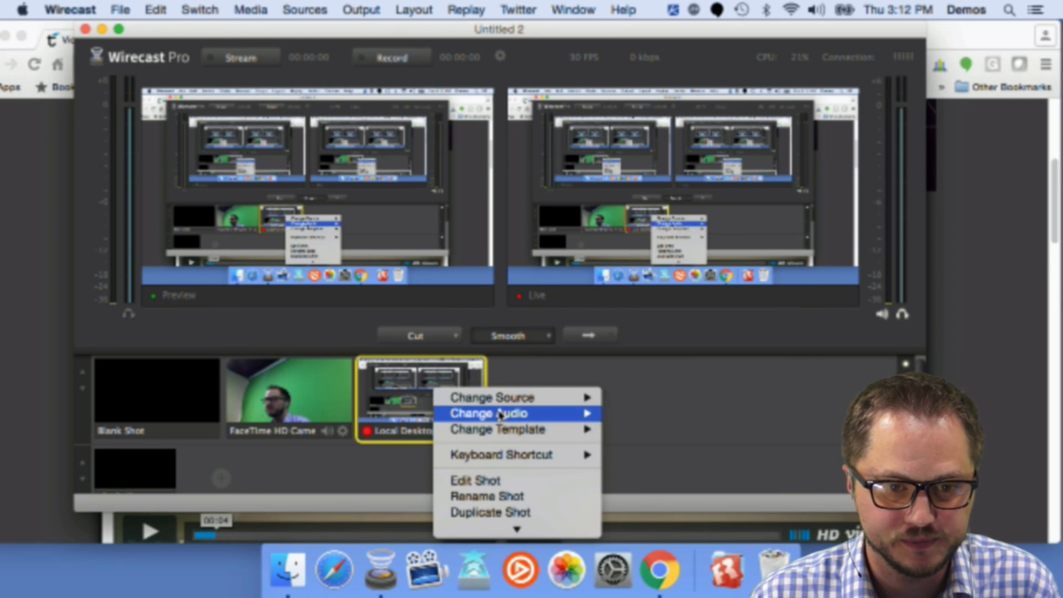
{"action": "mouse_move", "coordinate": [501, 415]}
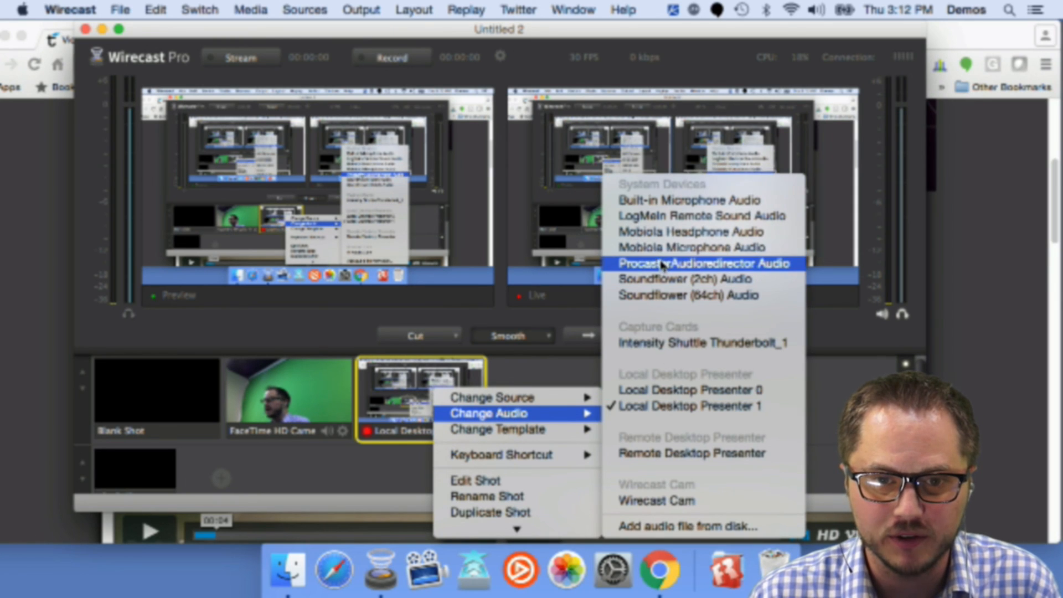
{"action": "left_click", "coordinate": [662, 201]}
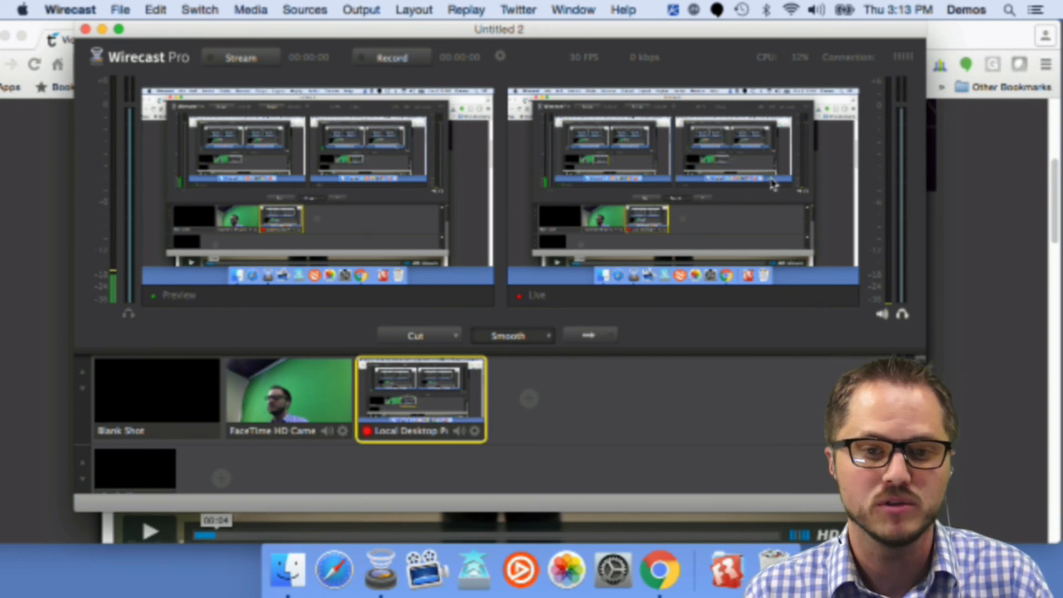
Step: Toggle headphone monitoring, send the desktop shot live again, and nudge the Wirecast window
{"action": "left_click", "coordinate": [903, 315]}
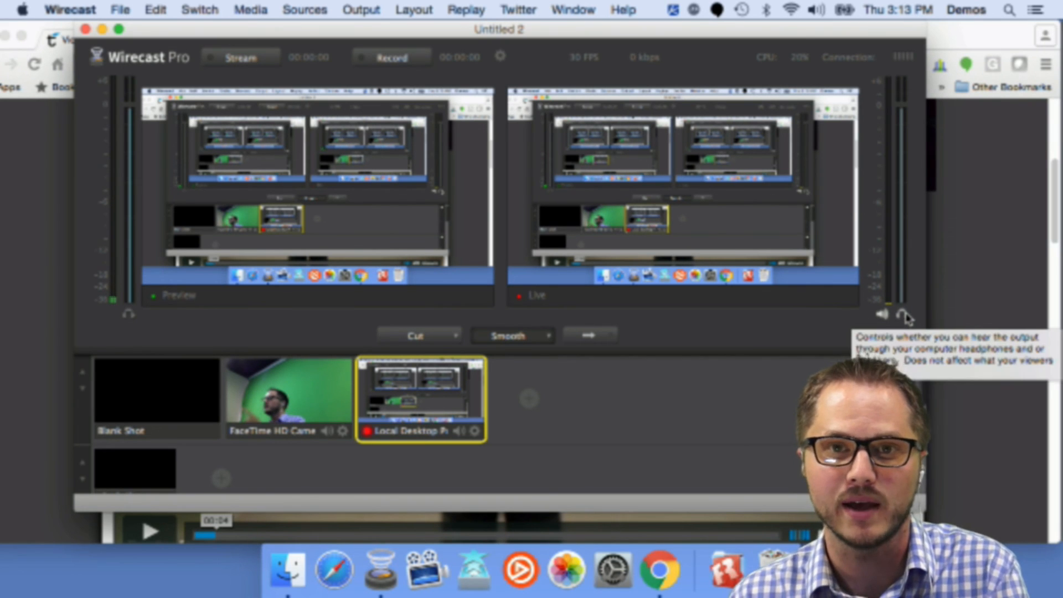
{"action": "left_click", "coordinate": [588, 335]}
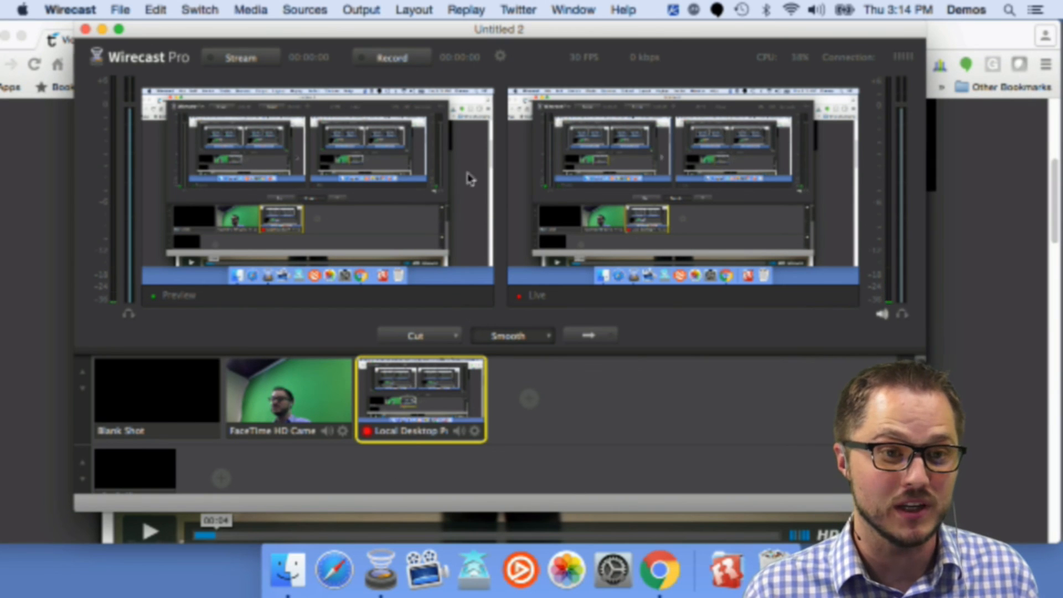
{"action": "mouse_move", "coordinate": [425, 31]}
{"action": "left_mouse_down"}
{"action": "mouse_move", "coordinate": [429, 87]}
{"action": "mouse_move", "coordinate": [434, 22]}
{"action": "left_mouse_up"}
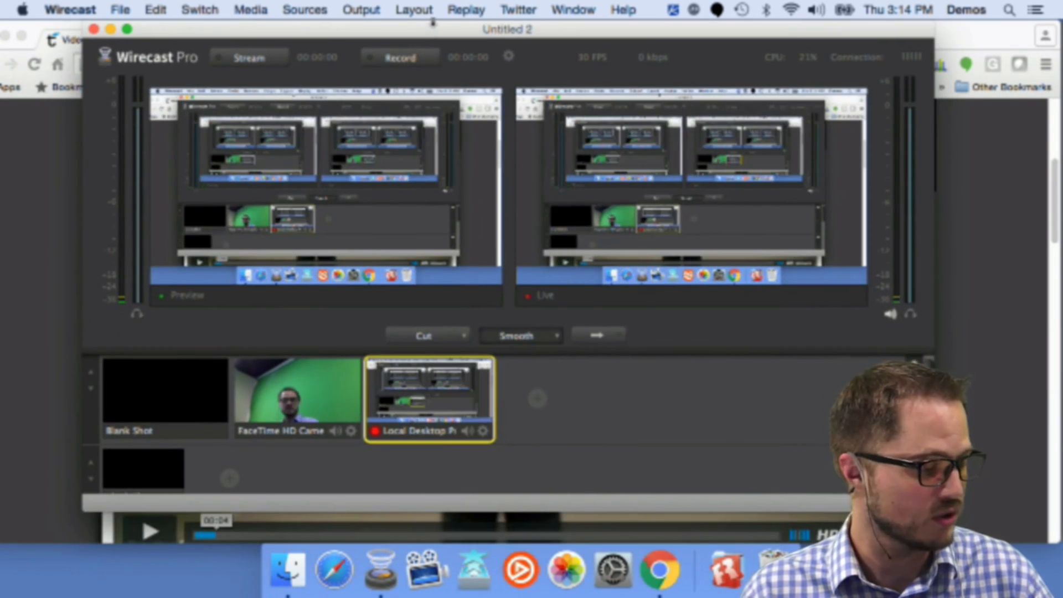
Step: Hide Wirecast, resume the Telestream video in the browser, and switch back to Wirecast
{"action": "key", "text": "super+h"}
{"action": "left_click", "coordinate": [150, 530]}
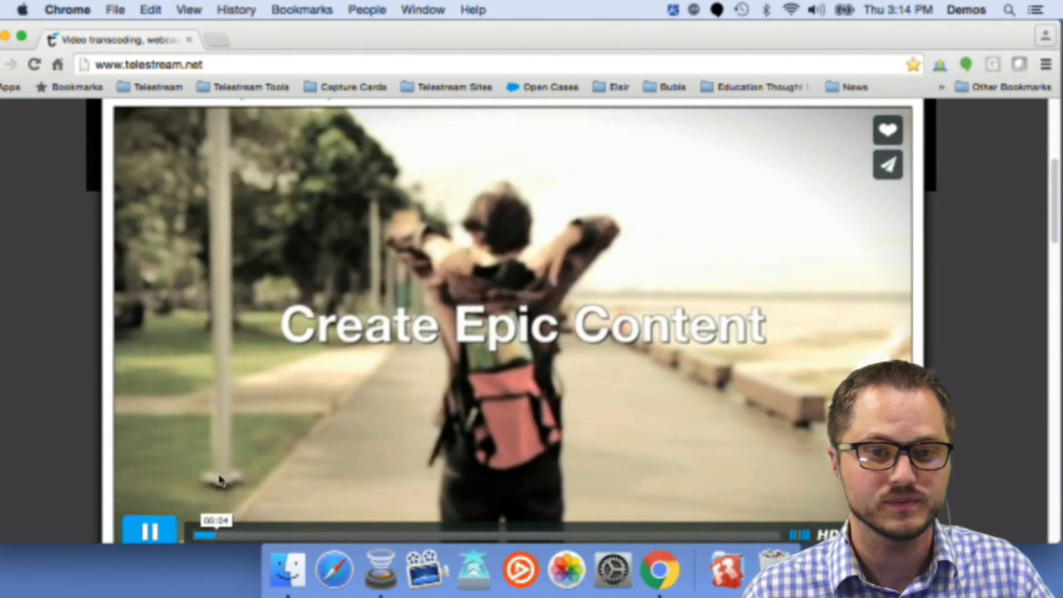
{"action": "key", "text": "super+Tab"}
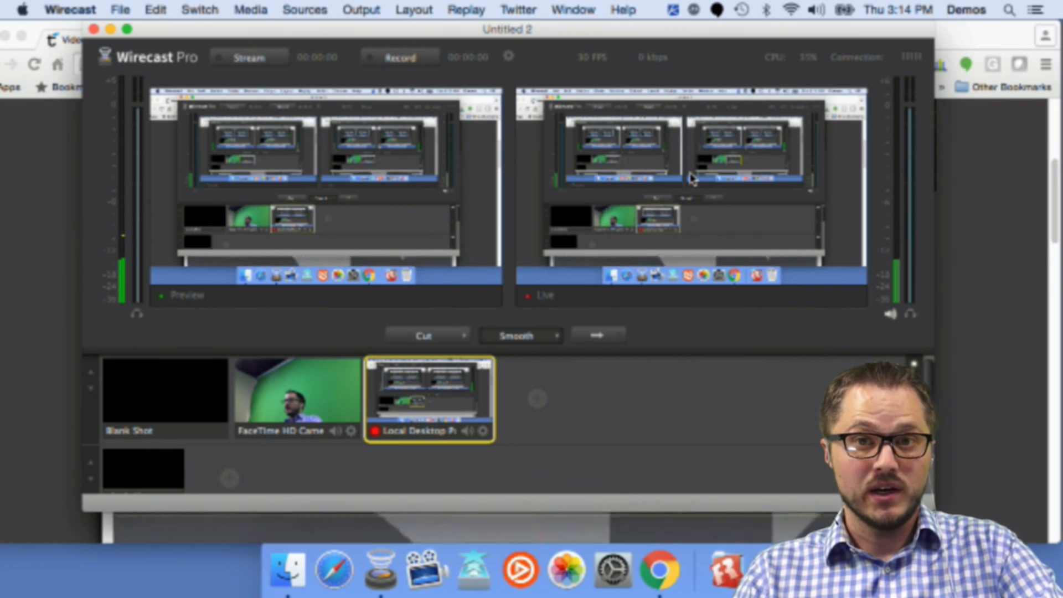
{"action": "mouse_move", "coordinate": [693, 177]}
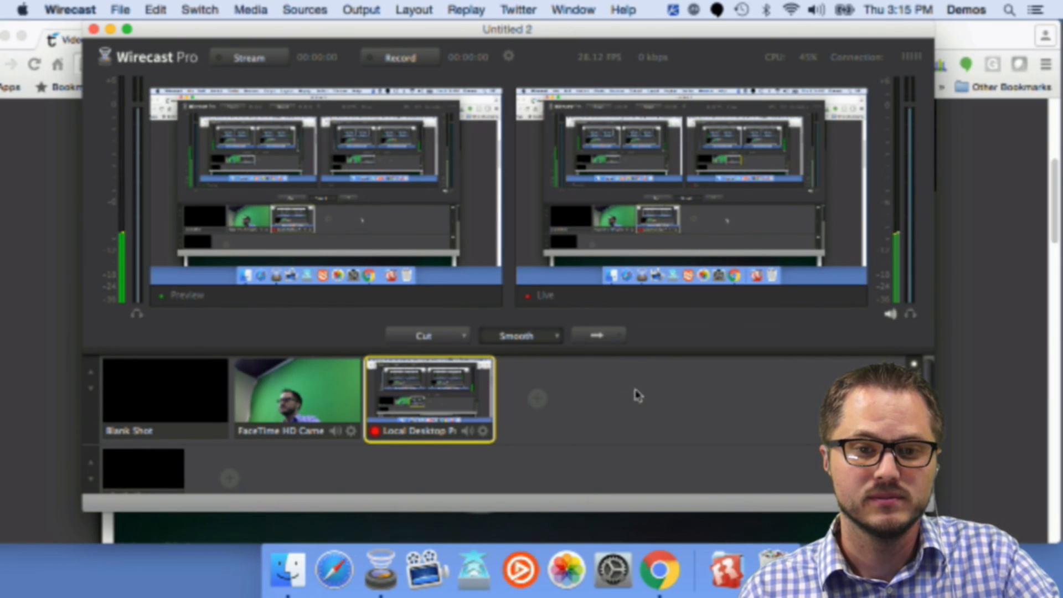
Step: Switch back and forth between the browser video and Wirecast to compare the live desktop capture
{"action": "key", "text": "super+Tab"}
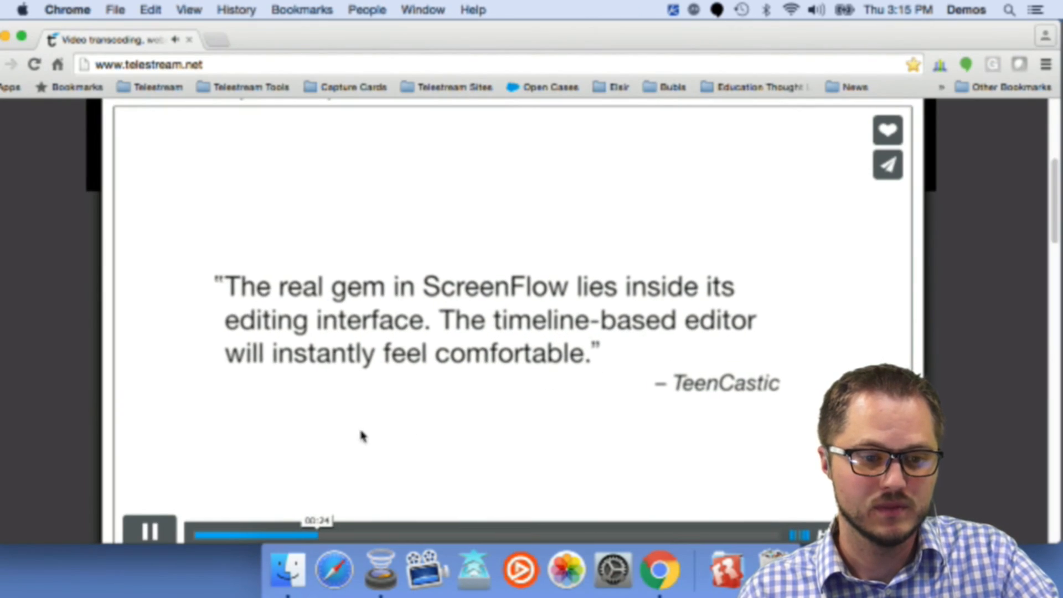
{"action": "key", "text": "super+Tab"}
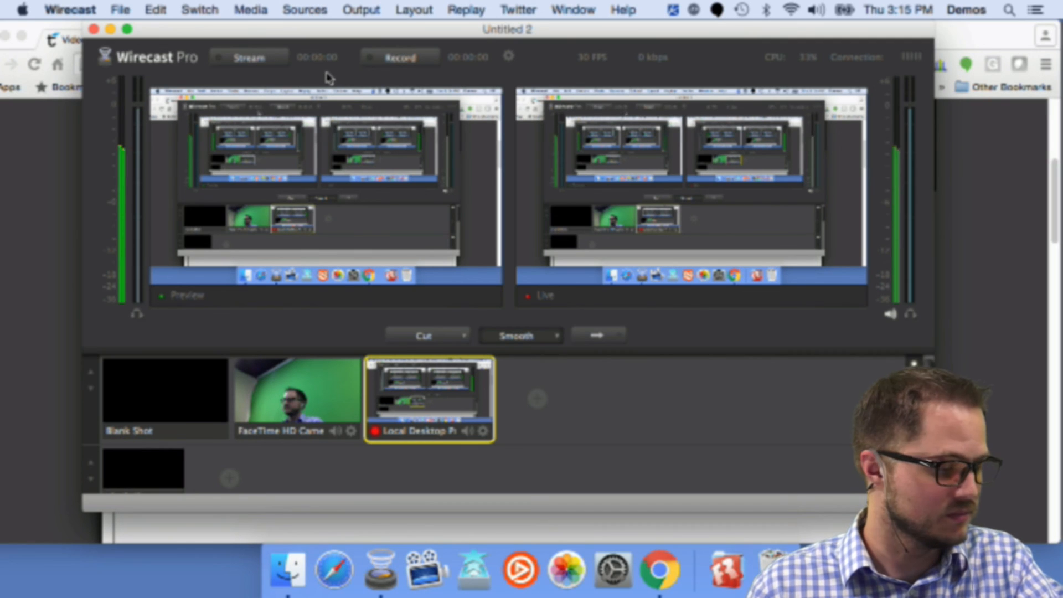
{"action": "key", "text": "super+Tab"}
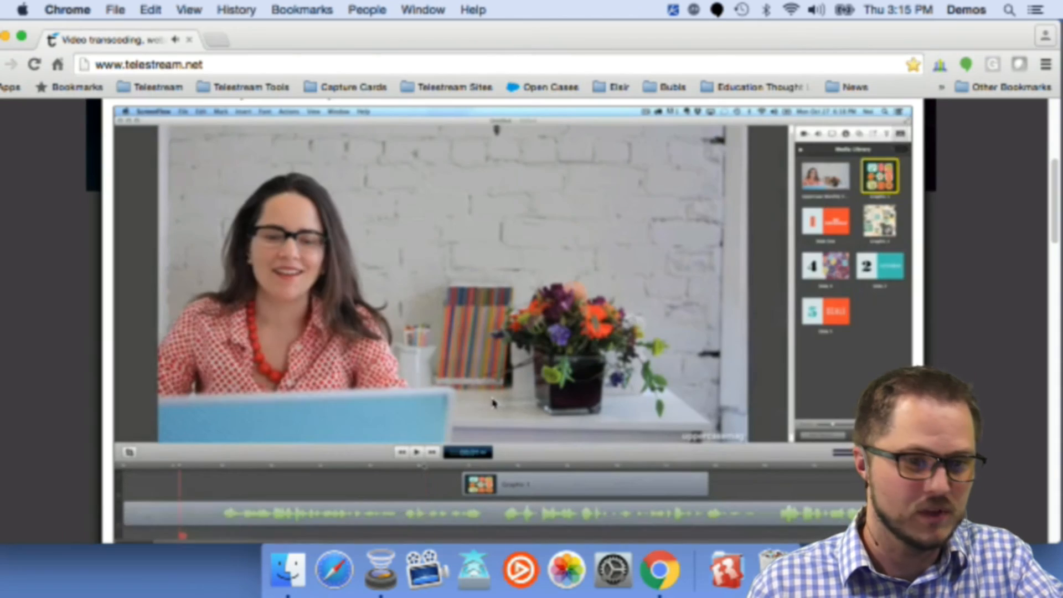
{"action": "key", "text": "super+Tab"}
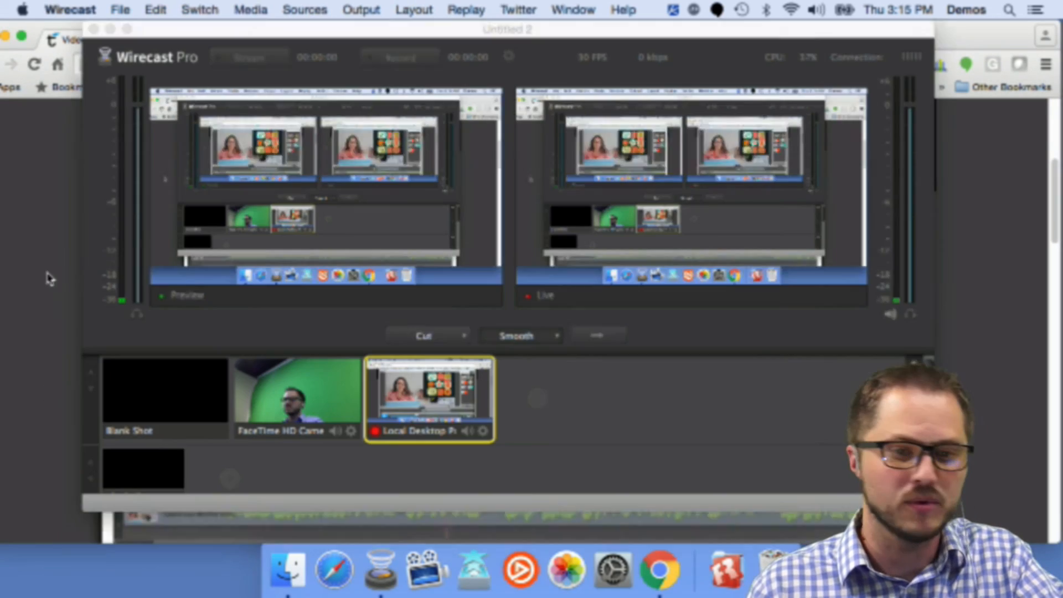
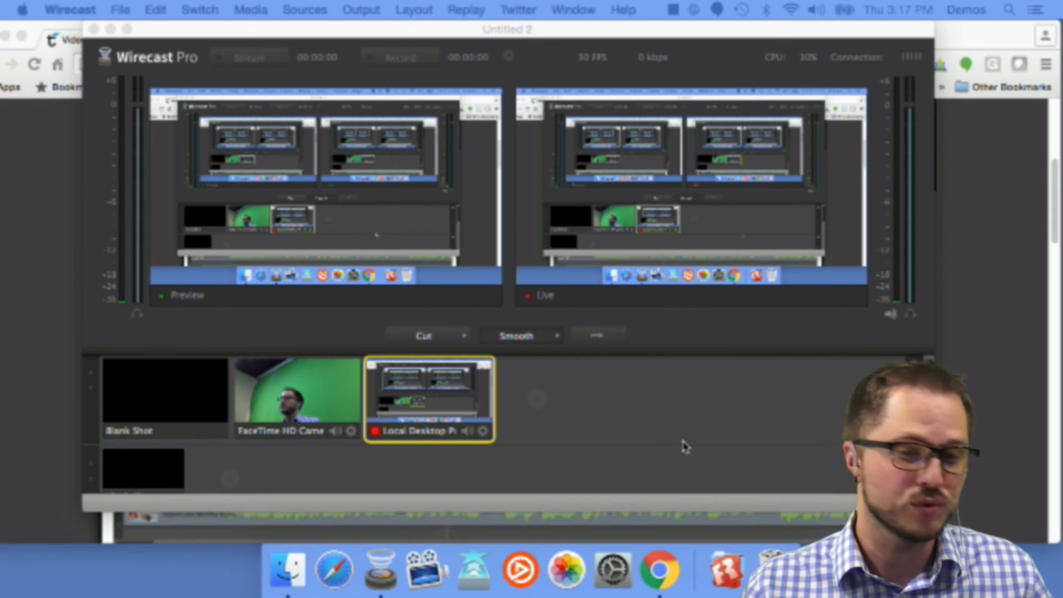
Step: Preview the blank shot, then the FaceTime camera shot, and take the camera shot live
{"action": "left_click", "coordinate": [562, 407]}
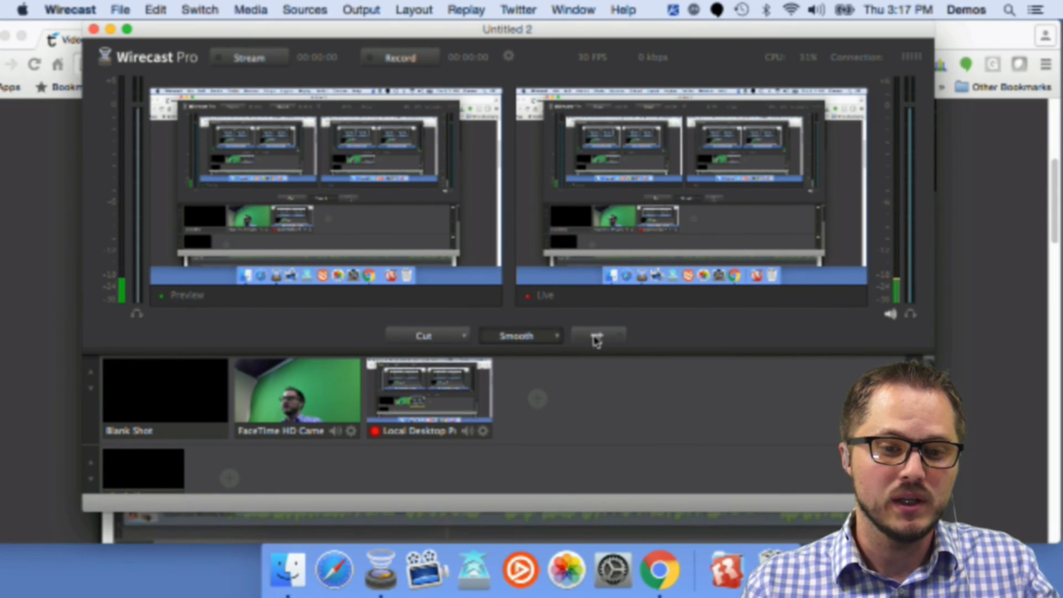
{"action": "left_click", "coordinate": [251, 392]}
{"action": "left_click", "coordinate": [183, 399]}
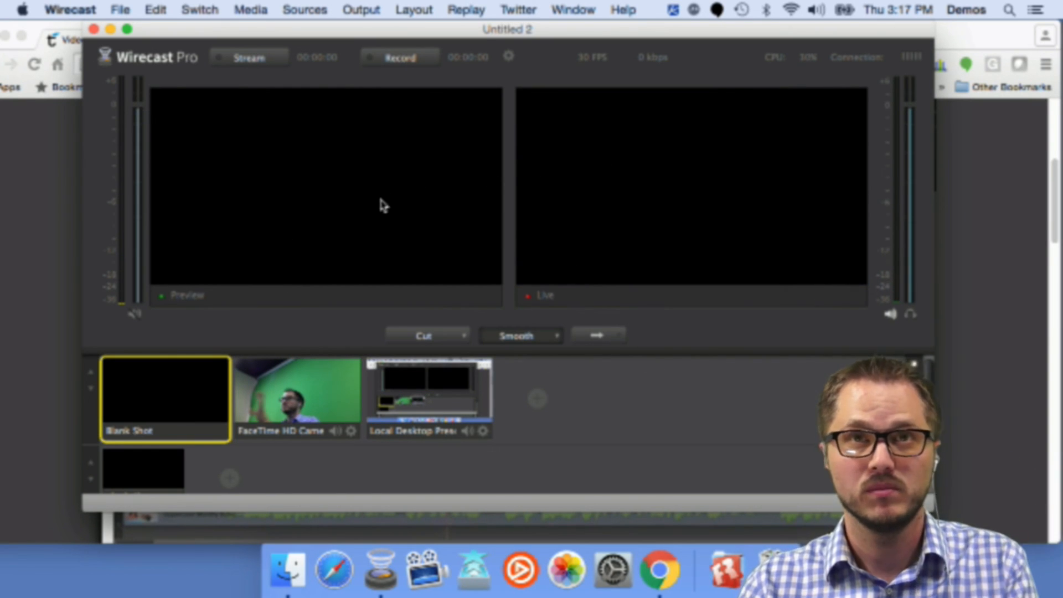
{"action": "left_click", "coordinate": [291, 399]}
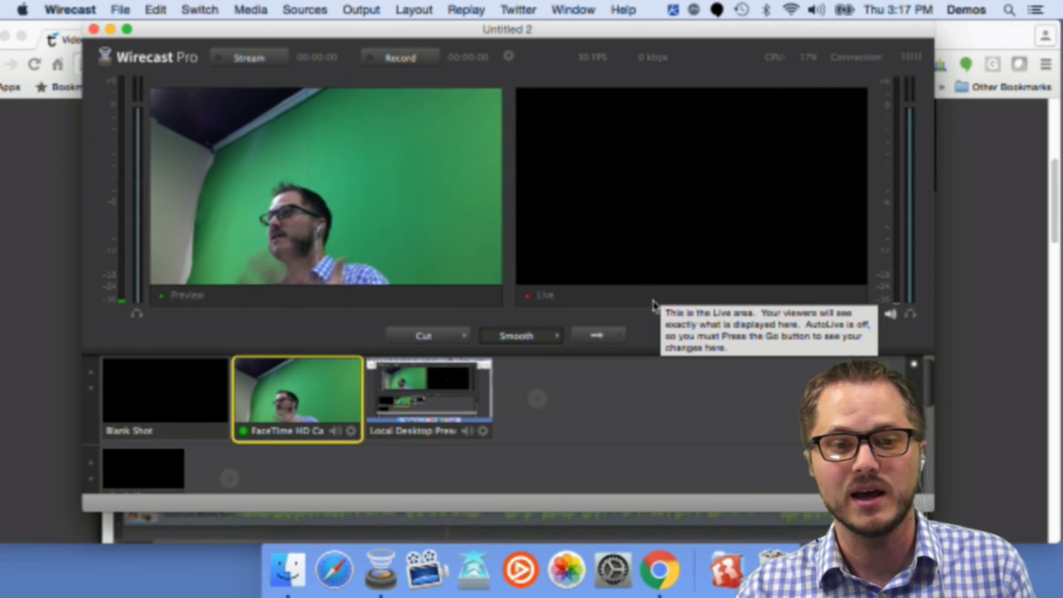
{"action": "left_click", "coordinate": [602, 341]}
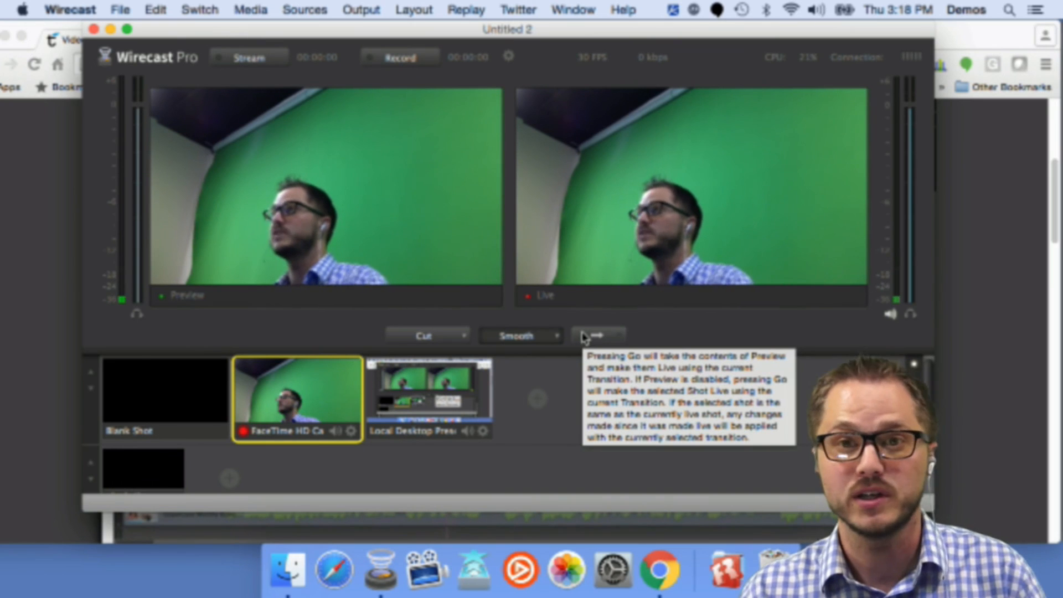
Step: Switch the live output to the Local Desktop Presenter shot and back to the FaceTime camera shot
{"action": "left_click", "coordinate": [419, 386]}
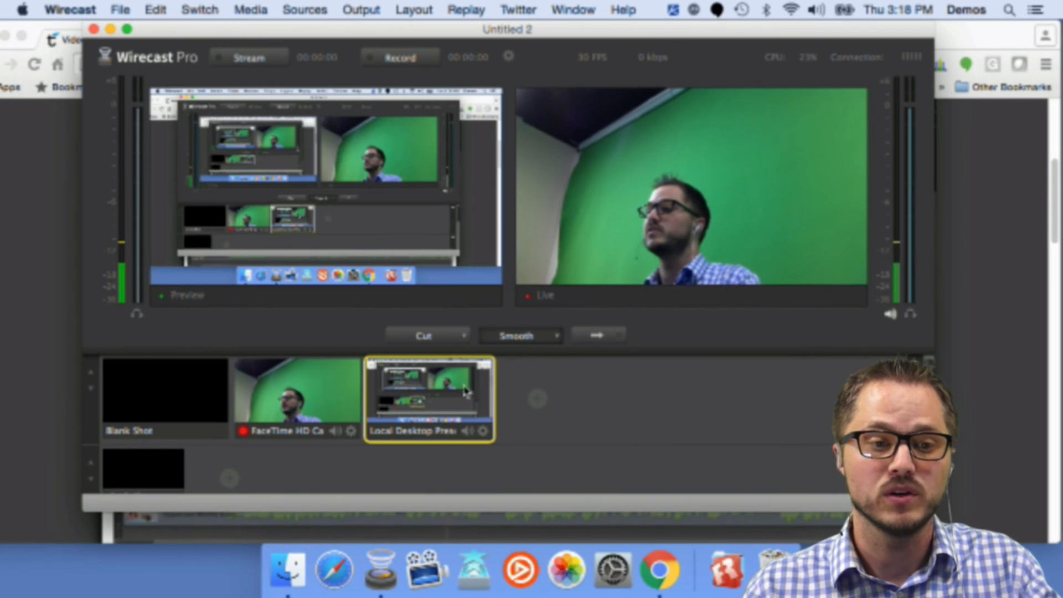
{"action": "mouse_move", "coordinate": [558, 398]}
{"action": "key", "text": "super+g"}
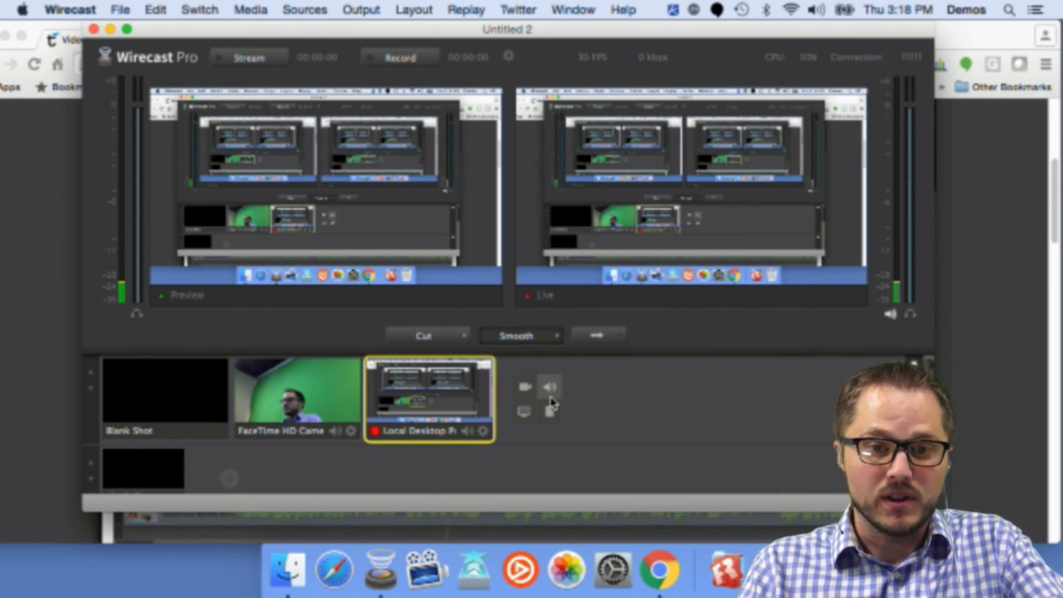
{"action": "left_click", "coordinate": [354, 390]}
{"action": "key", "text": "super+g"}
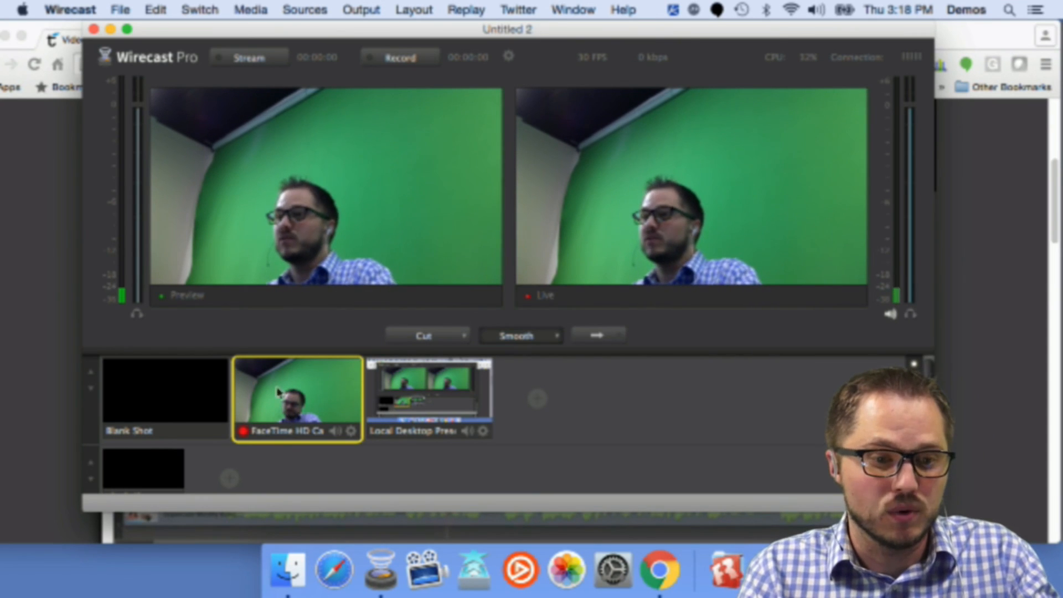
Step: Open the camera shot for editing, add a new layer on top, and fill it with the Default Social Media title
{"action": "double_click", "coordinate": [326, 382]}
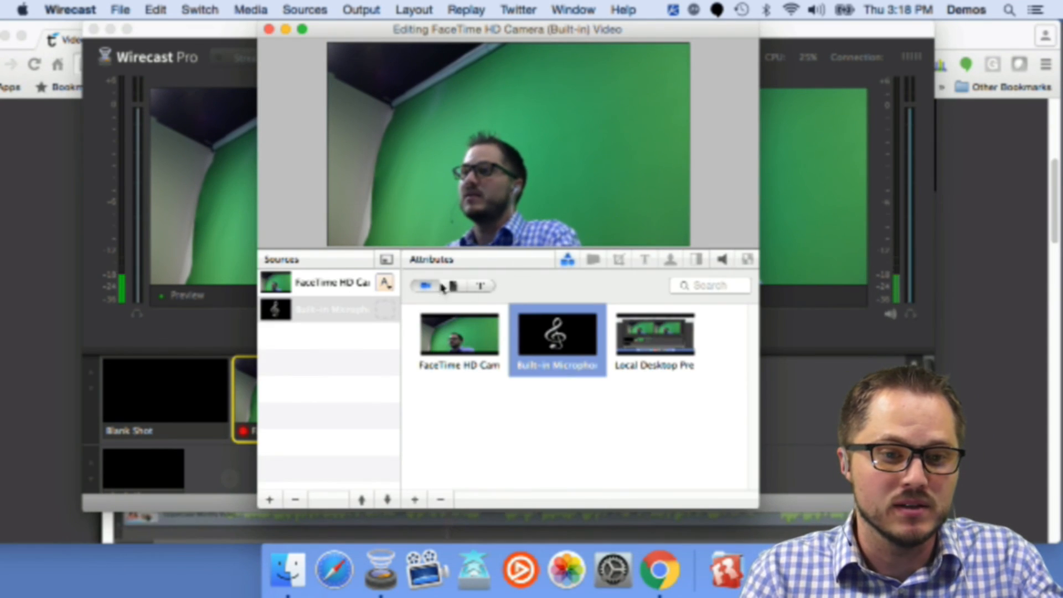
{"action": "left_click", "coordinate": [270, 500]}
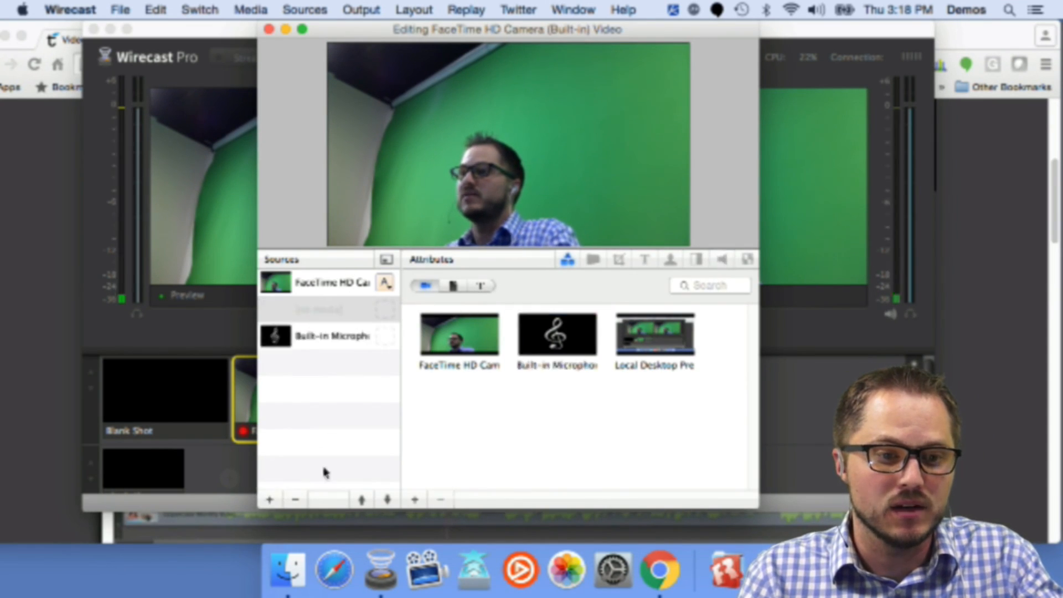
{"action": "left_click", "coordinate": [363, 501]}
{"action": "left_click", "coordinate": [482, 286]}
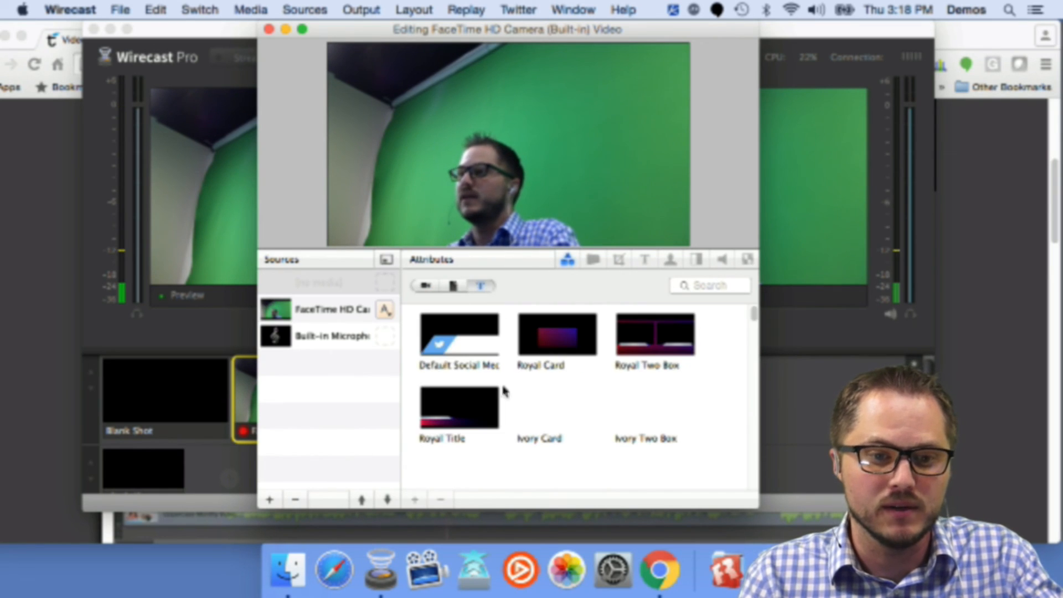
{"action": "left_click", "coordinate": [462, 337]}
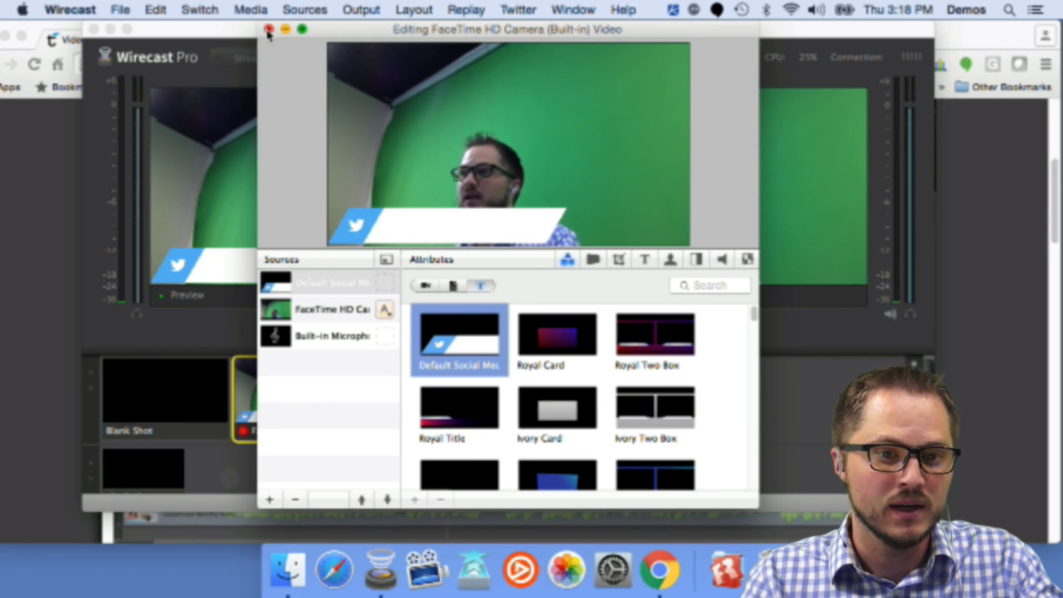
Step: Move the social media title graphic to the lower-left corner of the camera shot and close the shot editor
{"action": "scroll", "coordinate": [411, 213], "scroll_direction": "down", "scroll_amount": 5}
{"action": "left_click_drag", "start_coordinate": [464, 197], "coordinate": [535, 179]}
{"action": "left_click_drag", "start_coordinate": [476, 30], "coordinate": [746, 128]}
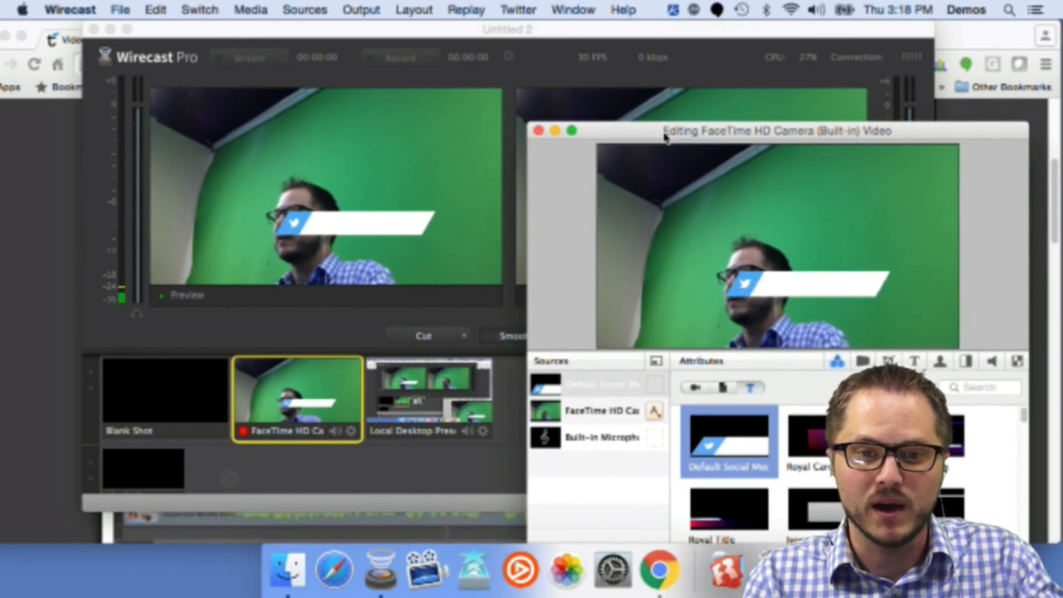
{"action": "left_click_drag", "start_coordinate": [792, 303], "coordinate": [666, 336]}
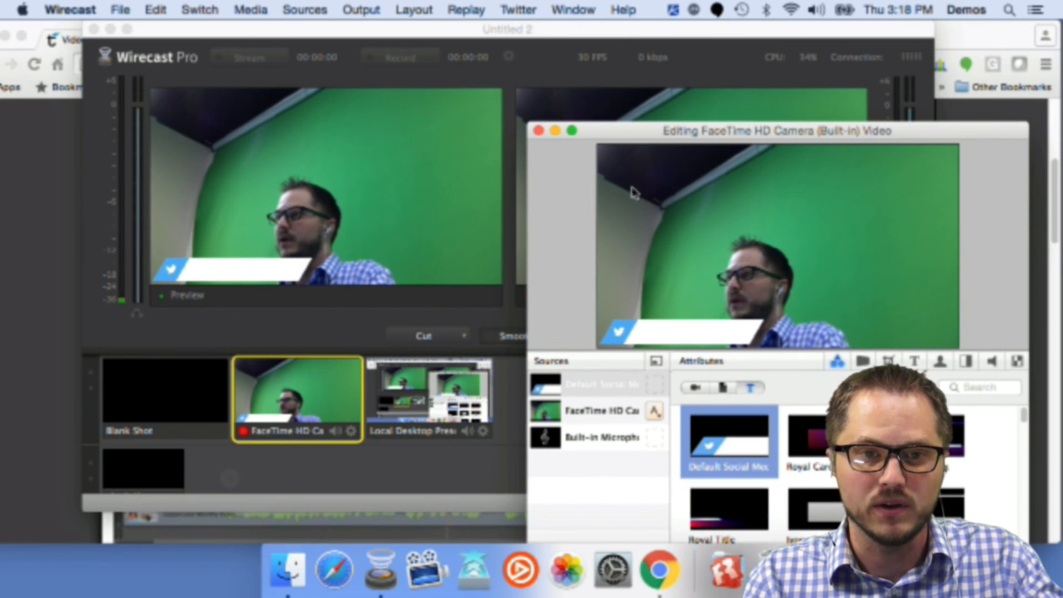
{"action": "left_click", "coordinate": [537, 131]}
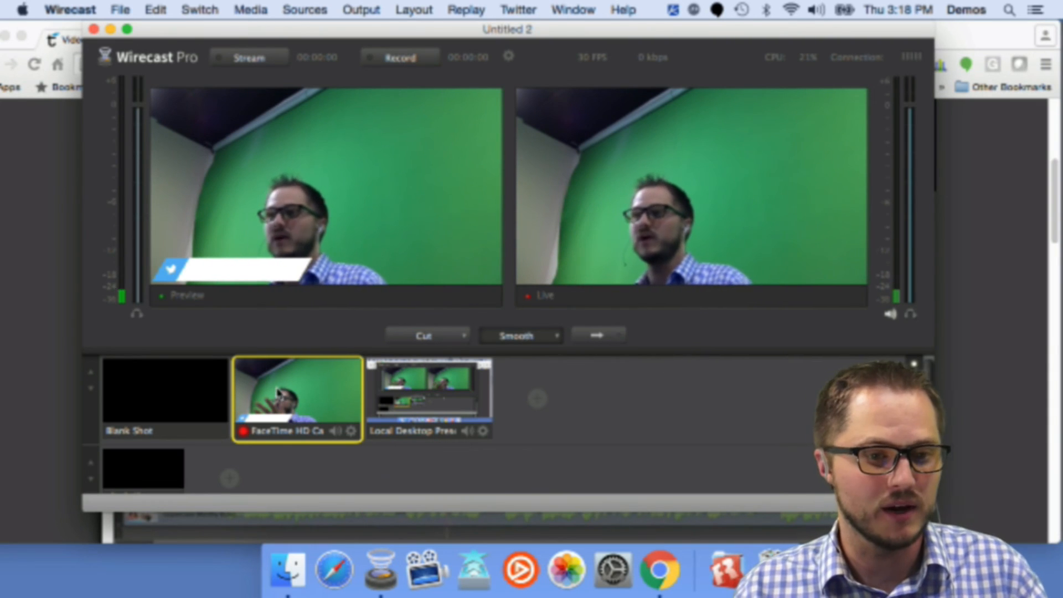
Step: Reopen the camera shot, shift the camera layer to the right, close the editor, and take the shot live
{"action": "double_click", "coordinate": [483, 308]}
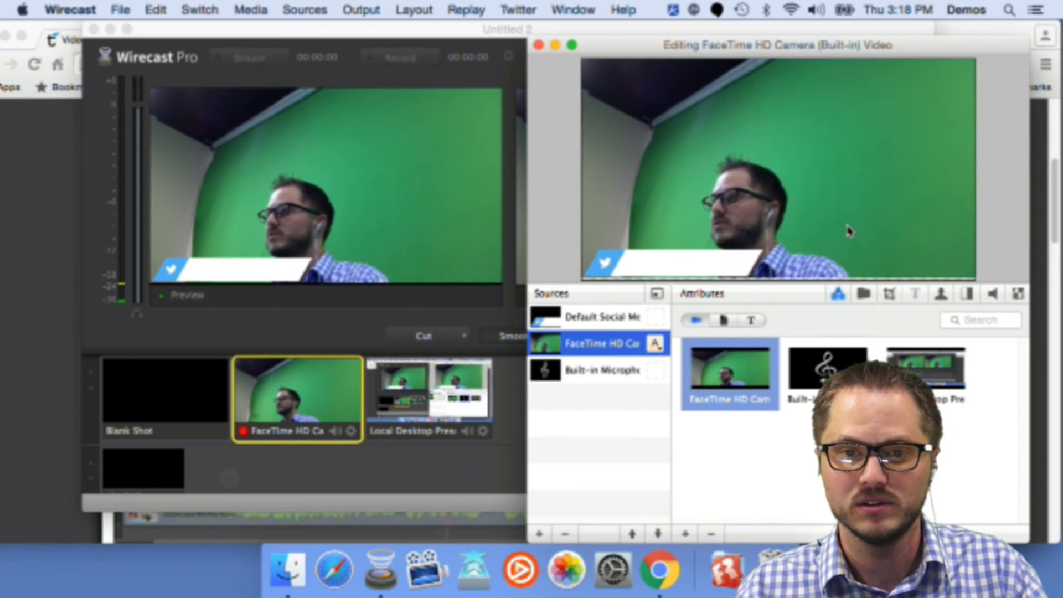
{"action": "left_click_drag", "start_coordinate": [863, 211], "coordinate": [894, 199]}
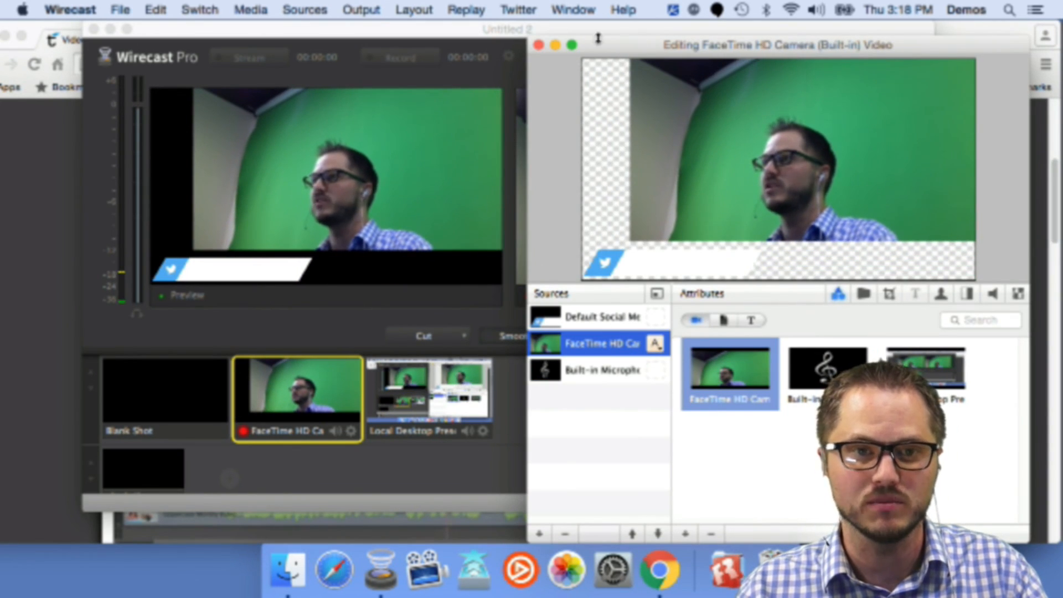
{"action": "left_click", "coordinate": [538, 45]}
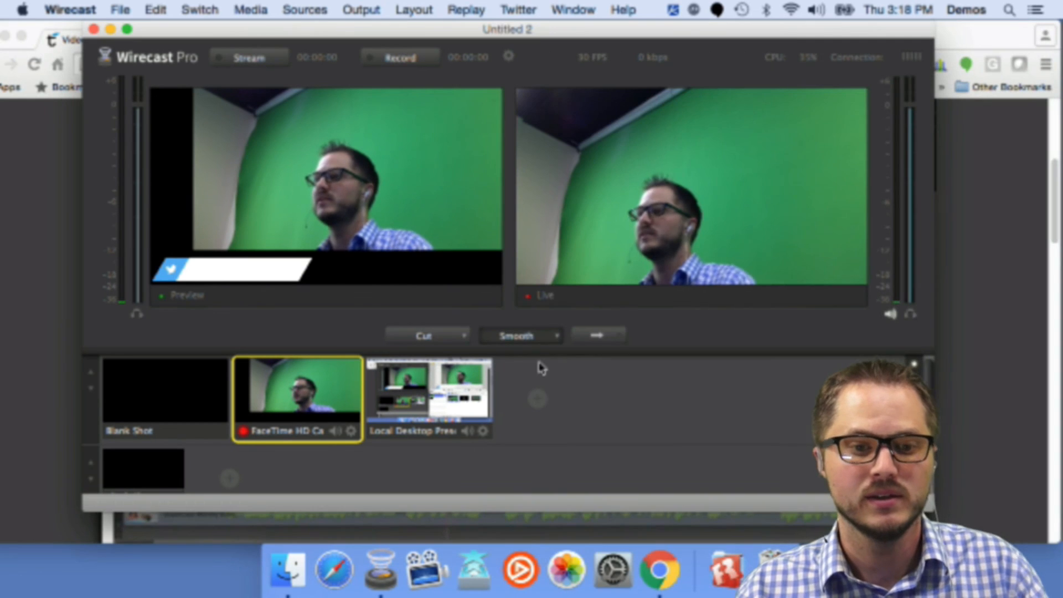
{"action": "left_click", "coordinate": [603, 338]}
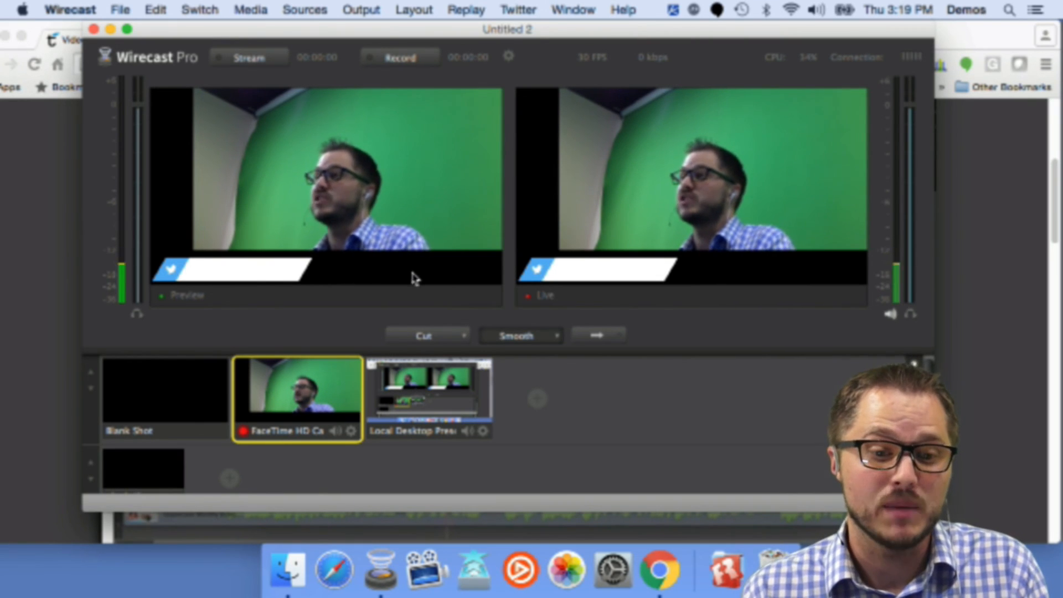
{"action": "left_click", "coordinate": [421, 438]}
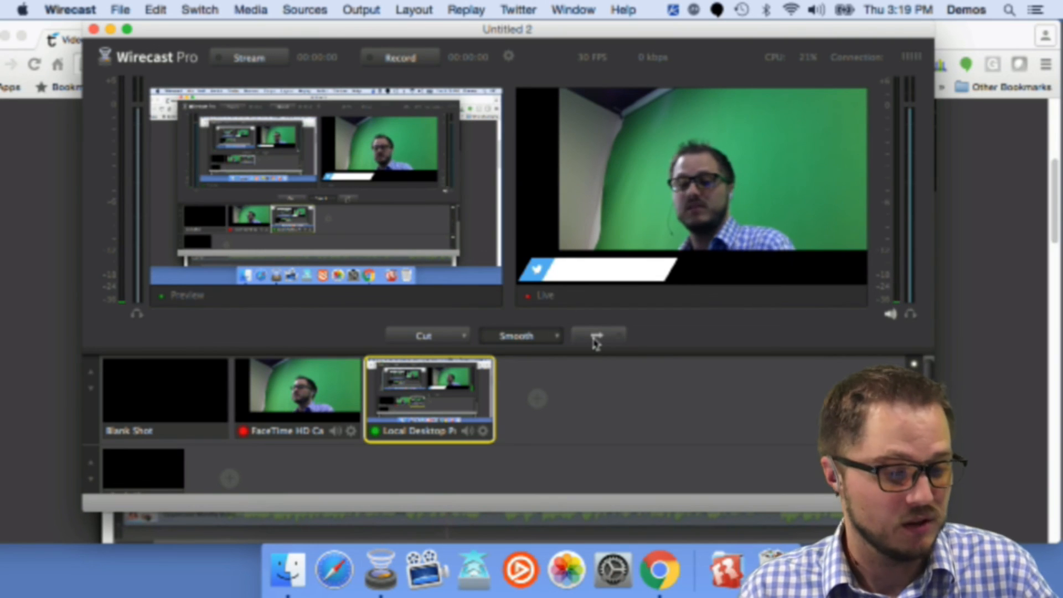
{"action": "left_click", "coordinate": [596, 338]}
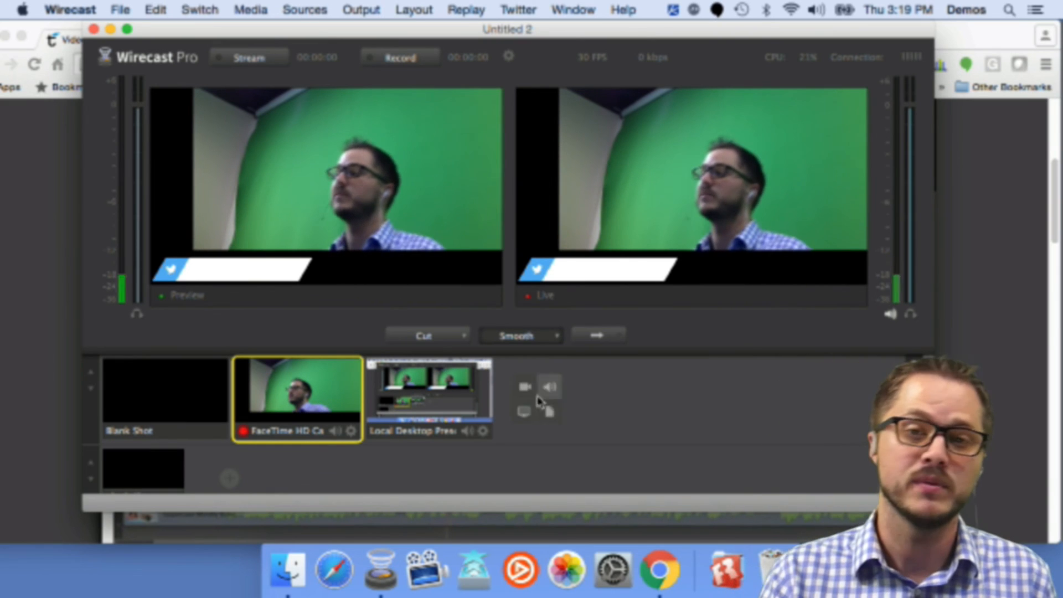
{"action": "scroll", "coordinate": [432, 415], "scroll_direction": "down", "scroll_amount": 2}
{"action": "scroll", "coordinate": [534, 438], "scroll_direction": "up", "scroll_amount": 2}
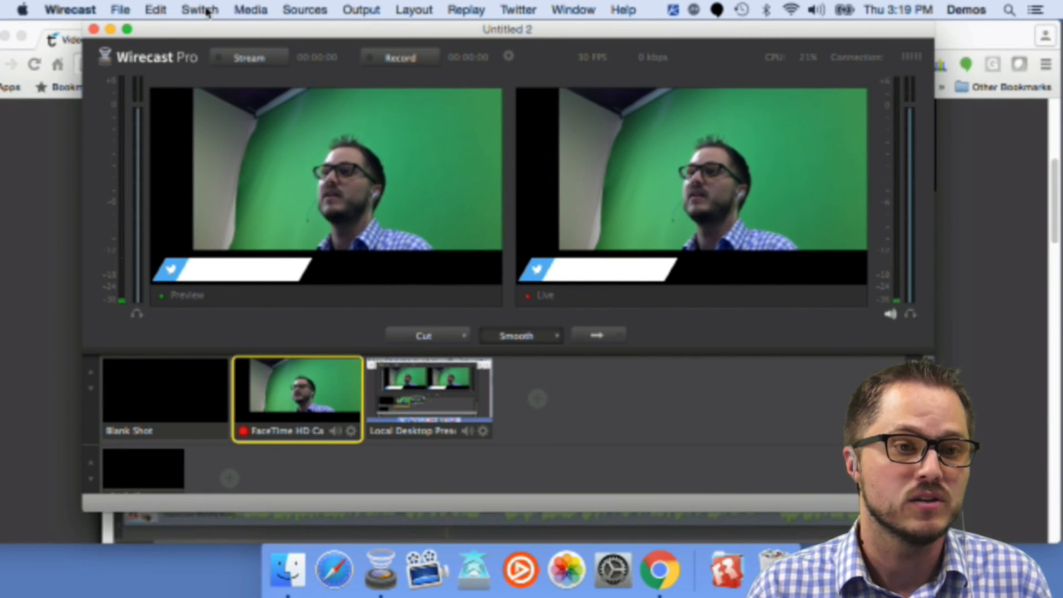
Step: Turn on AutoLive from the Switch menu
{"action": "left_click", "coordinate": [251, 10]}
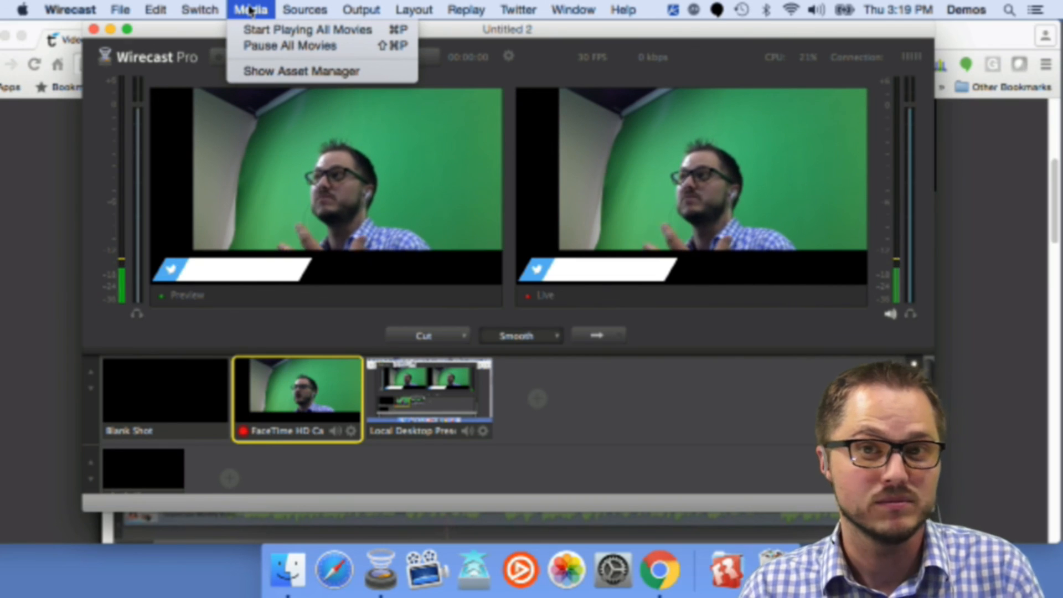
{"action": "mouse_move", "coordinate": [191, 7]}
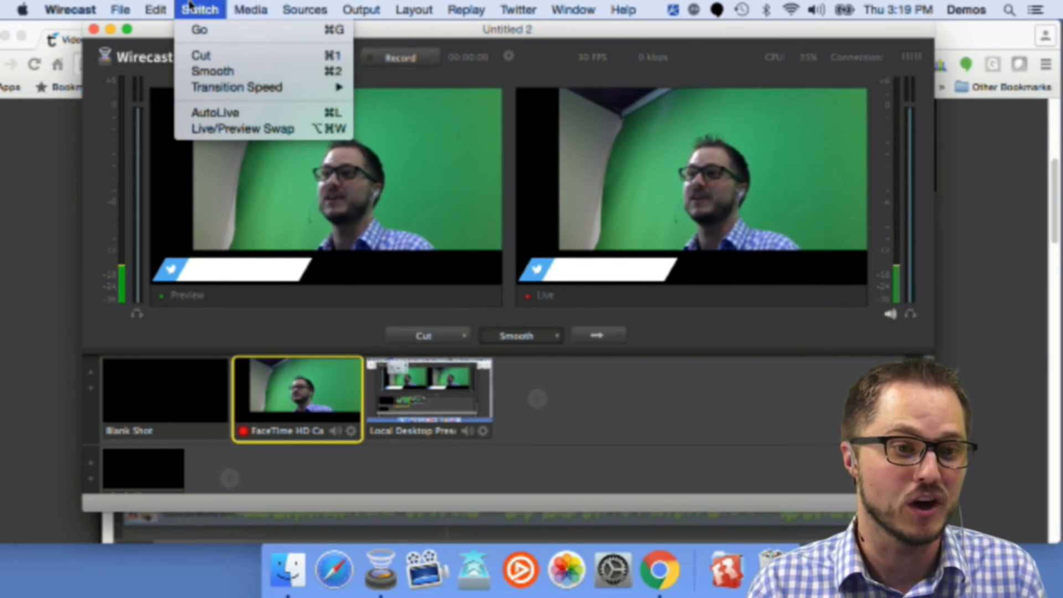
{"action": "left_click", "coordinate": [309, 112]}
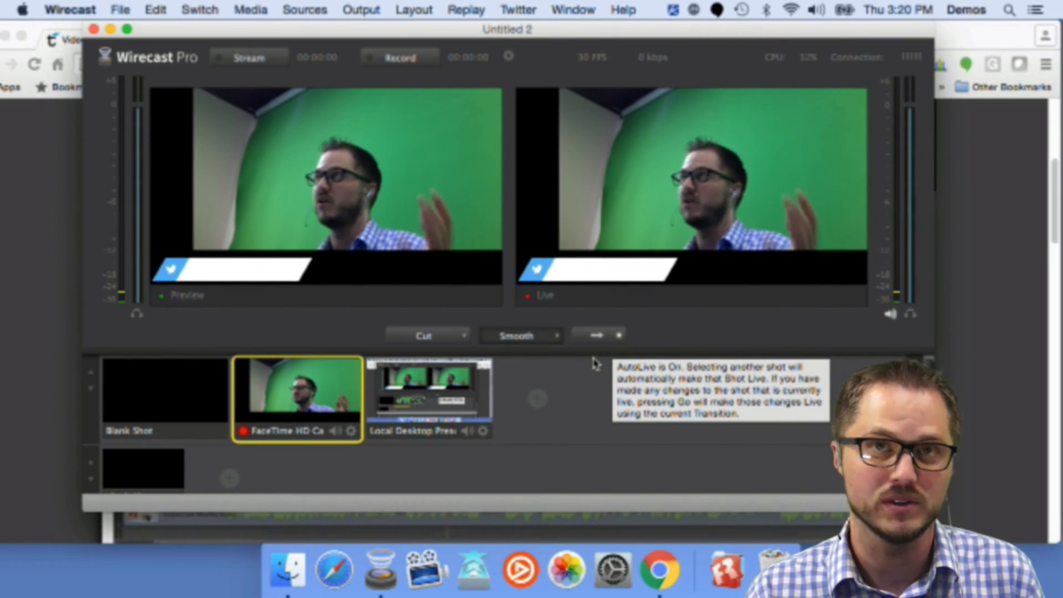
Step: With AutoLive on, switch directly between the desktop, camera and blank shots, ending on the desktop shot
{"action": "left_click", "coordinate": [178, 585]}
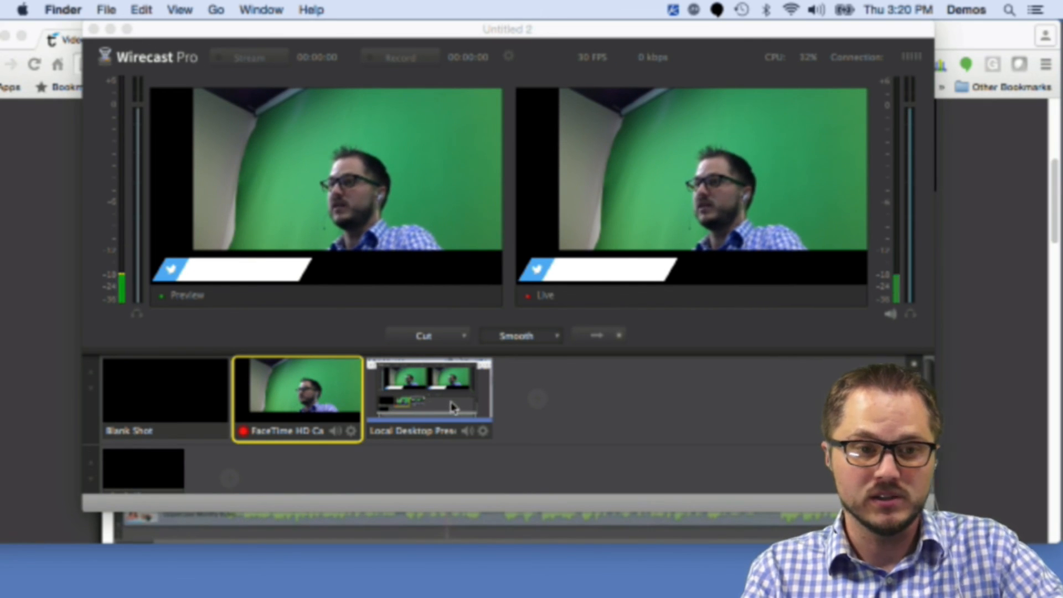
{"action": "left_click", "coordinate": [428, 394]}
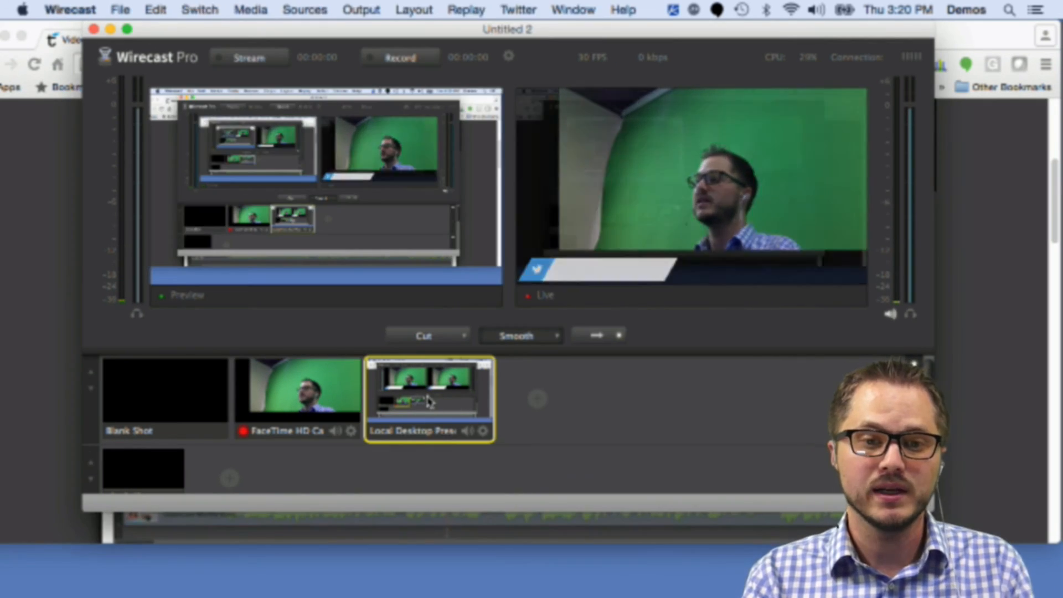
{"action": "left_click", "coordinate": [286, 396]}
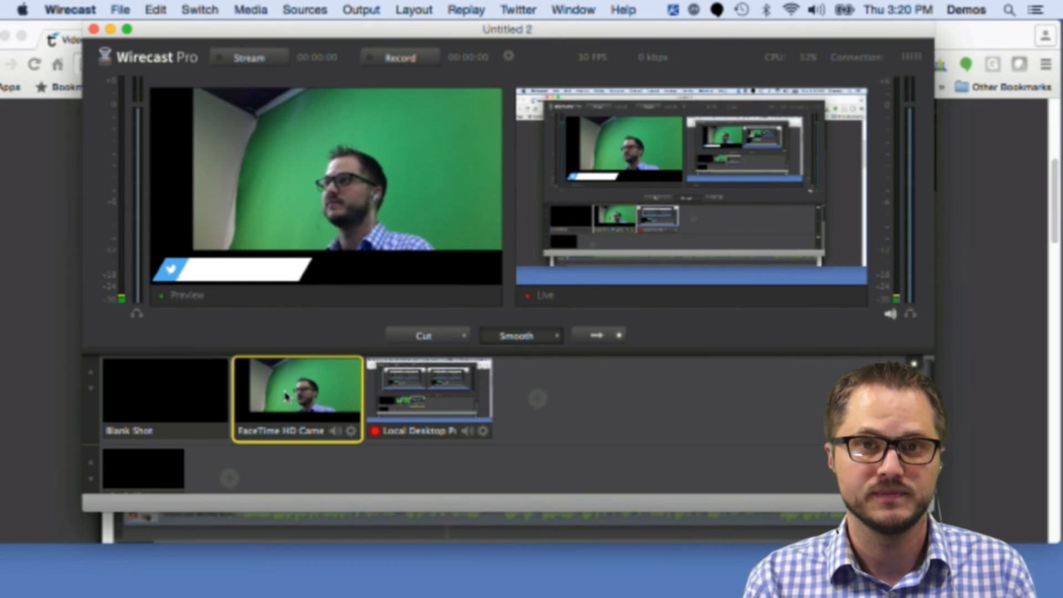
{"action": "left_click", "coordinate": [176, 384]}
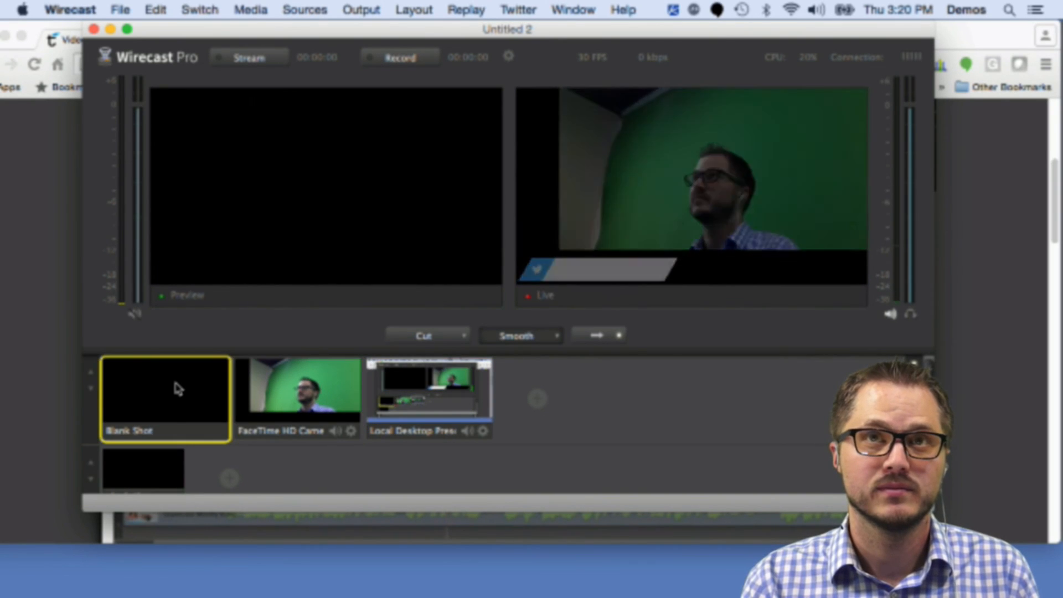
{"action": "left_click", "coordinate": [330, 396]}
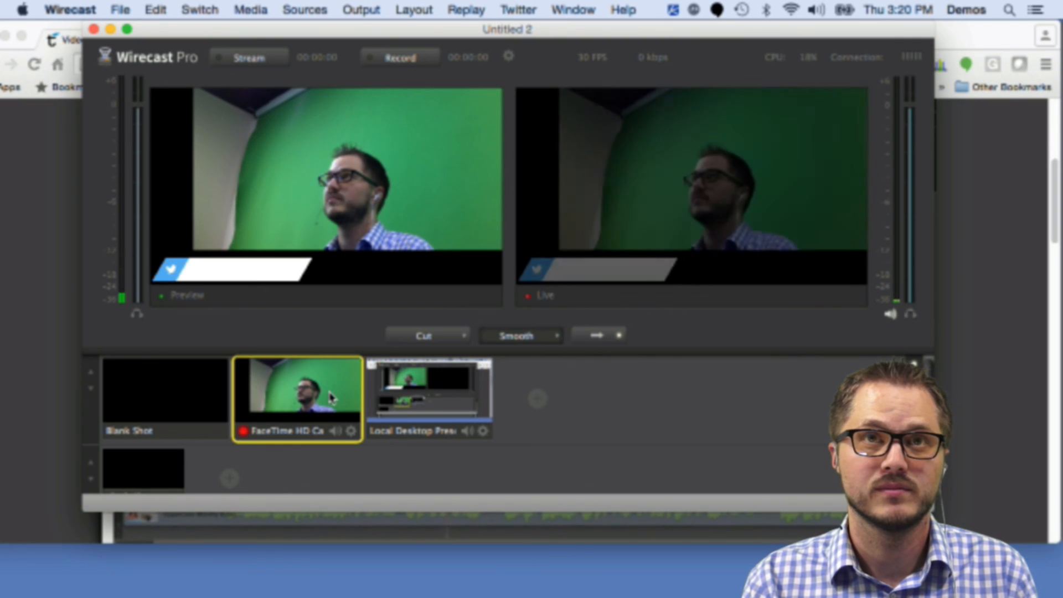
{"action": "left_click", "coordinate": [407, 392]}
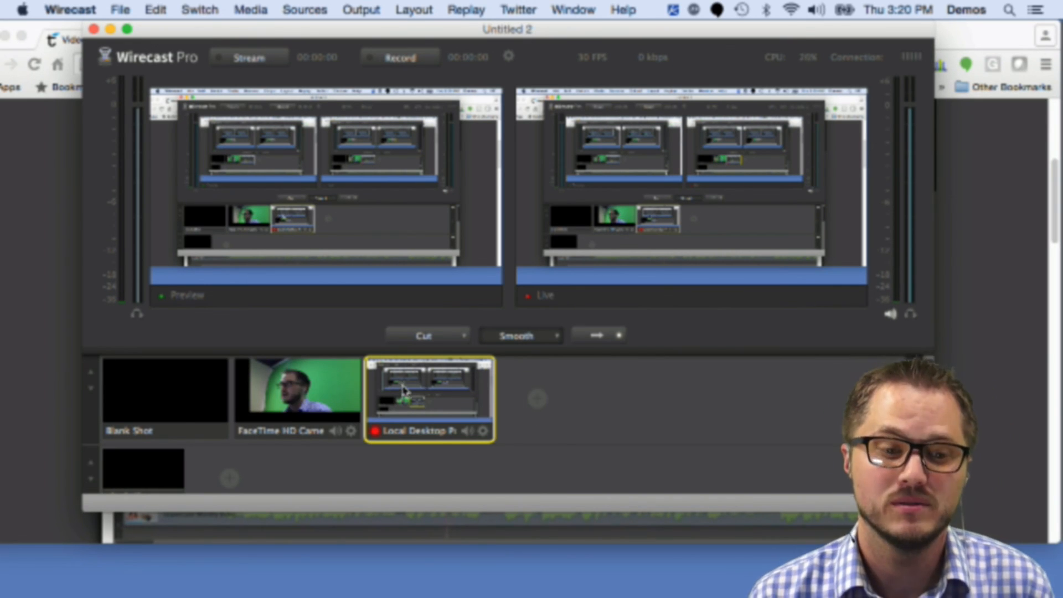
{"action": "left_click", "coordinate": [310, 393]}
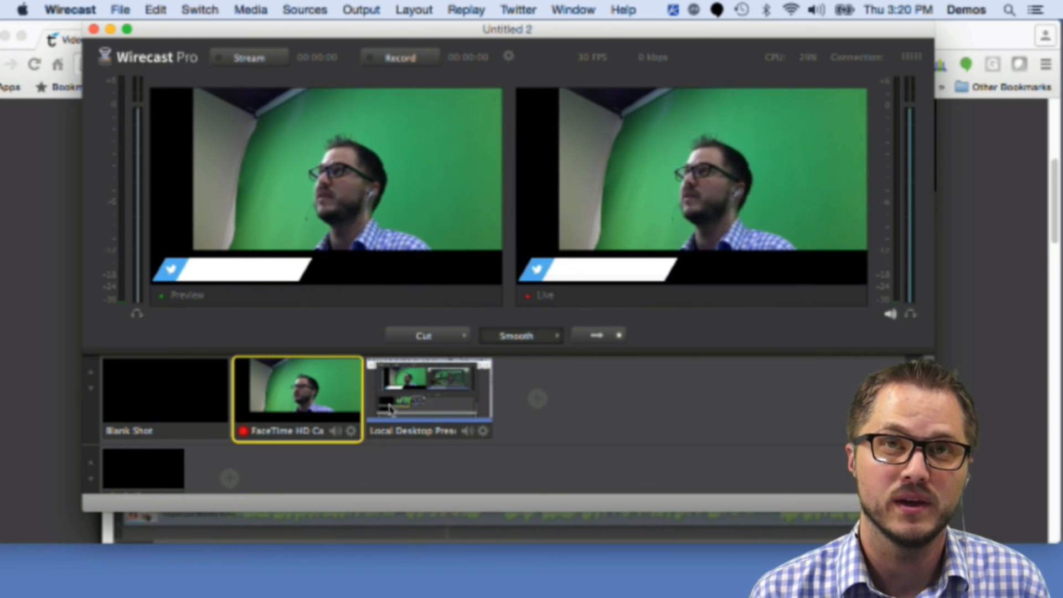
{"action": "left_click", "coordinate": [407, 403]}
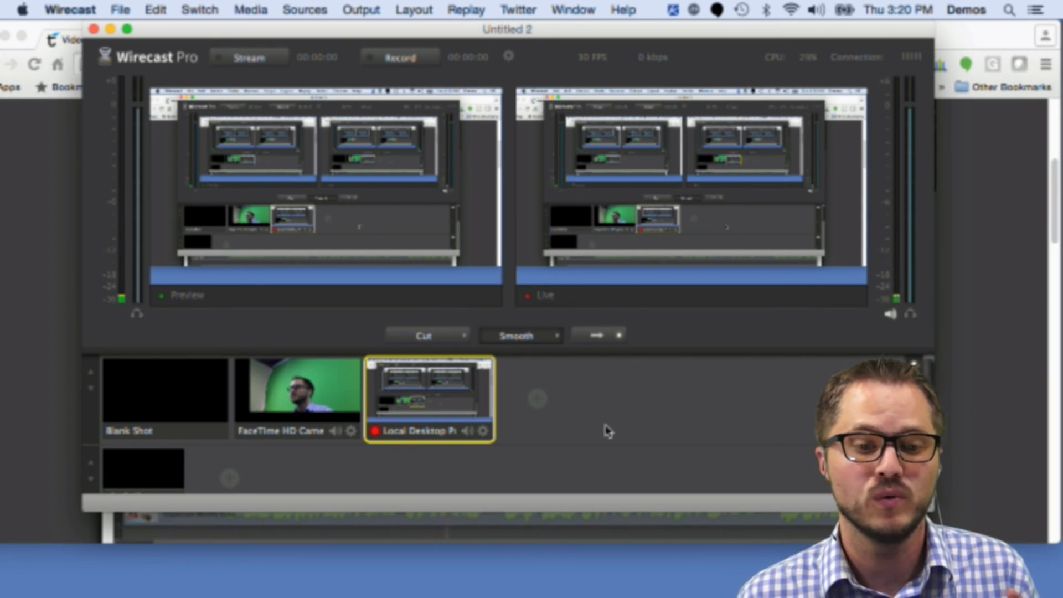
Step: Enlarge the shot area and the Wirecast window to reveal additional layer rows
{"action": "mouse_move", "coordinate": [546, 412]}
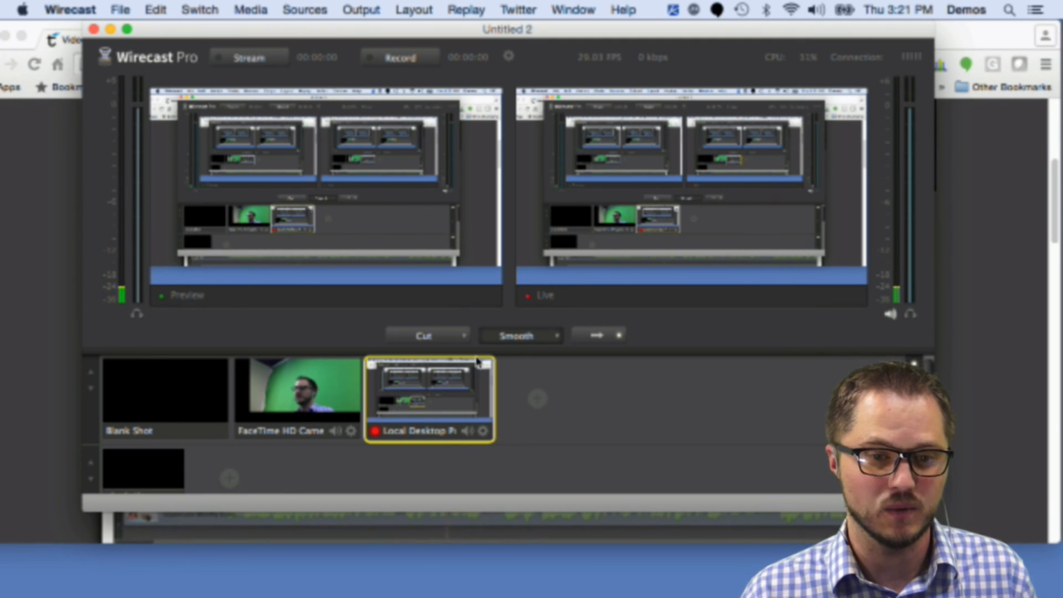
{"action": "left_click_drag", "start_coordinate": [508, 350], "coordinate": [513, 275]}
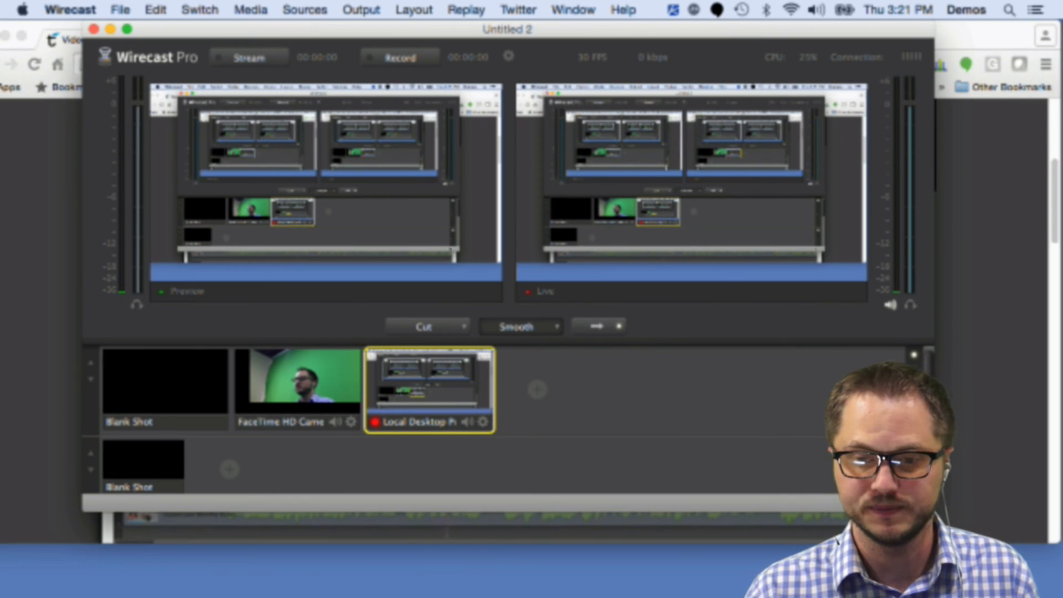
{"action": "left_click_drag", "start_coordinate": [934, 511], "coordinate": [958, 596]}
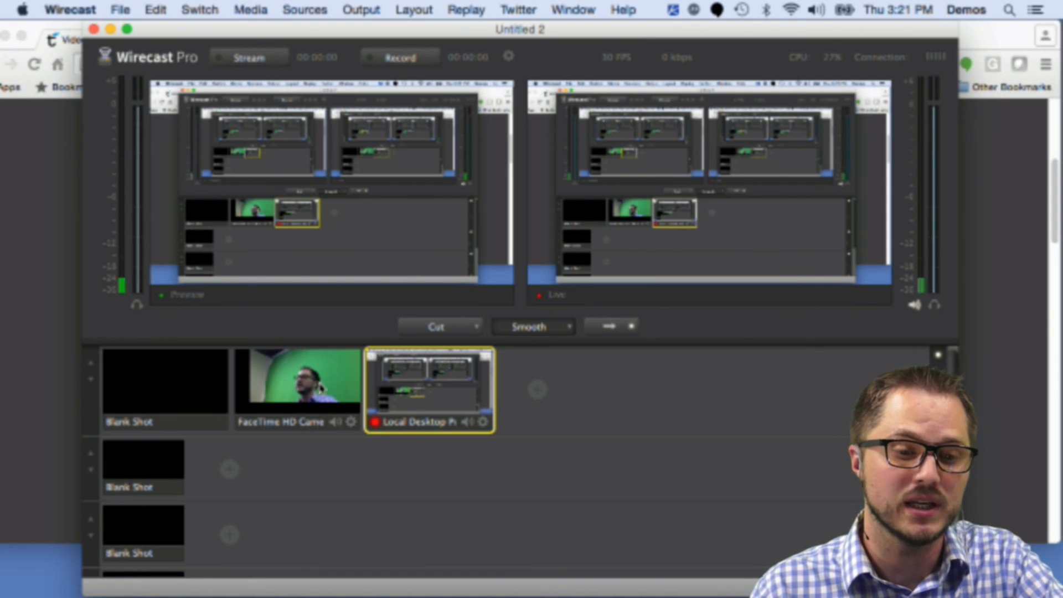
Step: Take the camera shot live, then switch live output to the blank shot
{"action": "left_click", "coordinate": [314, 385]}
{"action": "left_click", "coordinate": [609, 326]}
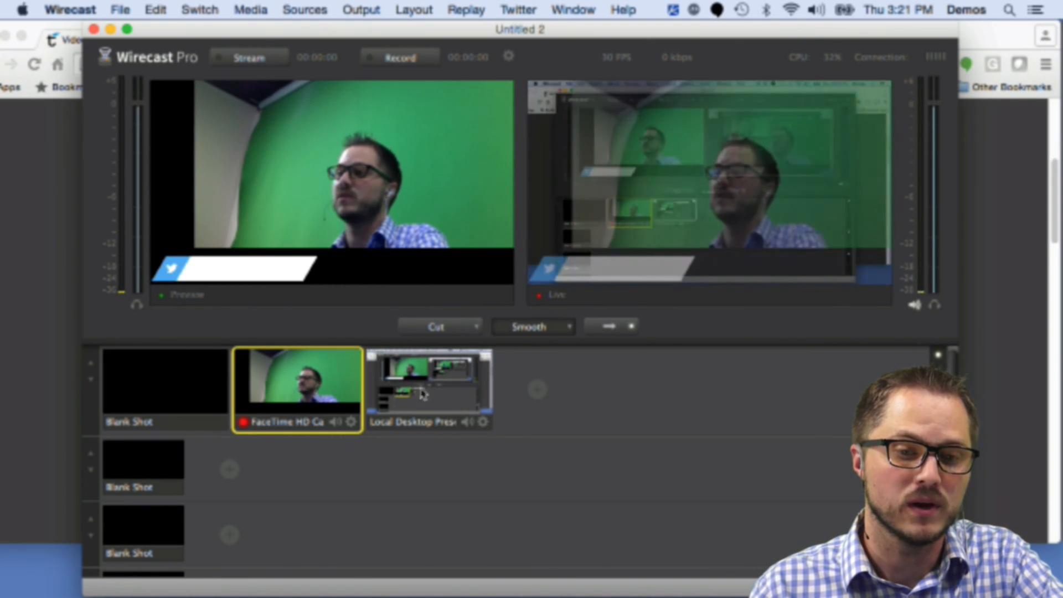
{"action": "left_click", "coordinate": [176, 386]}
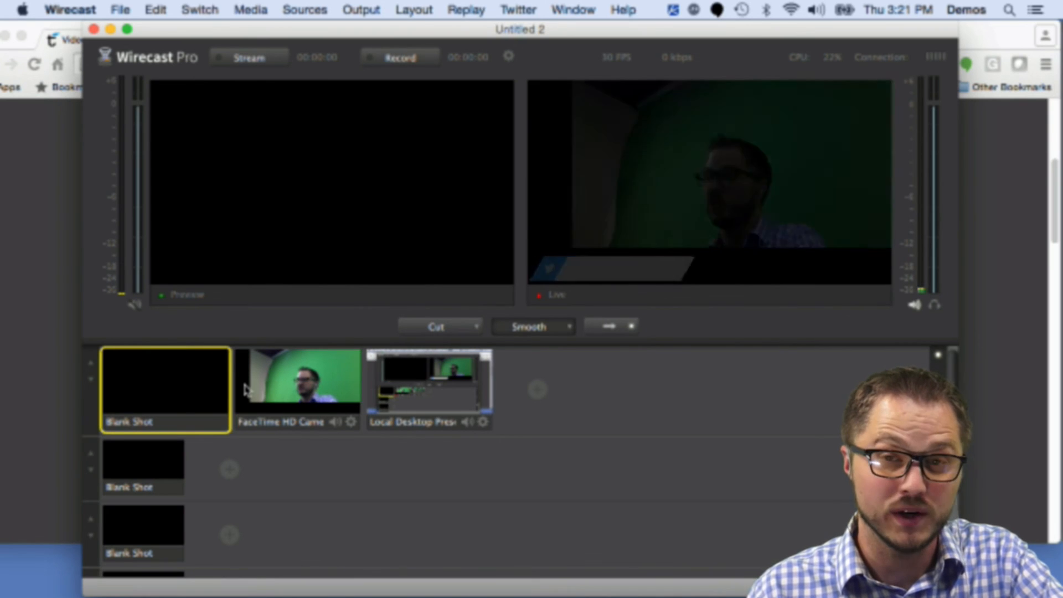
Step: Move the camera shot down into the second layer row and select that row's blank shot
{"action": "left_click_drag", "start_coordinate": [279, 415], "coordinate": [291, 476]}
{"action": "left_click_drag", "start_coordinate": [365, 419], "coordinate": [390, 487]}
{"action": "left_click_drag", "start_coordinate": [289, 420], "coordinate": [386, 500]}
{"action": "left_click_drag", "start_coordinate": [297, 409], "coordinate": [380, 482]}
{"action": "left_click", "coordinate": [148, 465]}
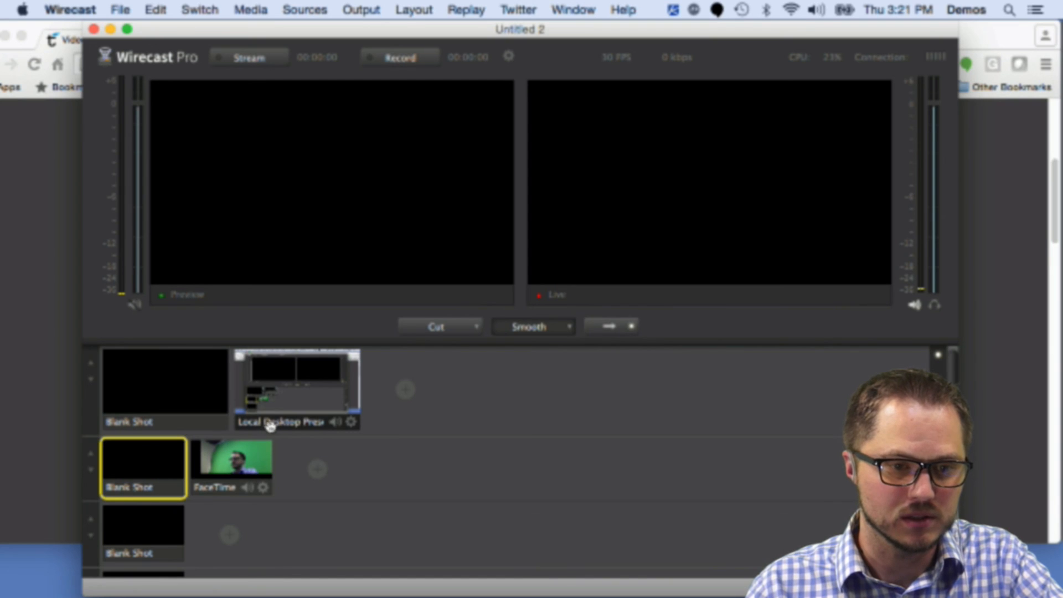
Step: Move the desktop shot into the second layer row, placing it before the camera shot
{"action": "left_click_drag", "start_coordinate": [270, 425], "coordinate": [370, 490]}
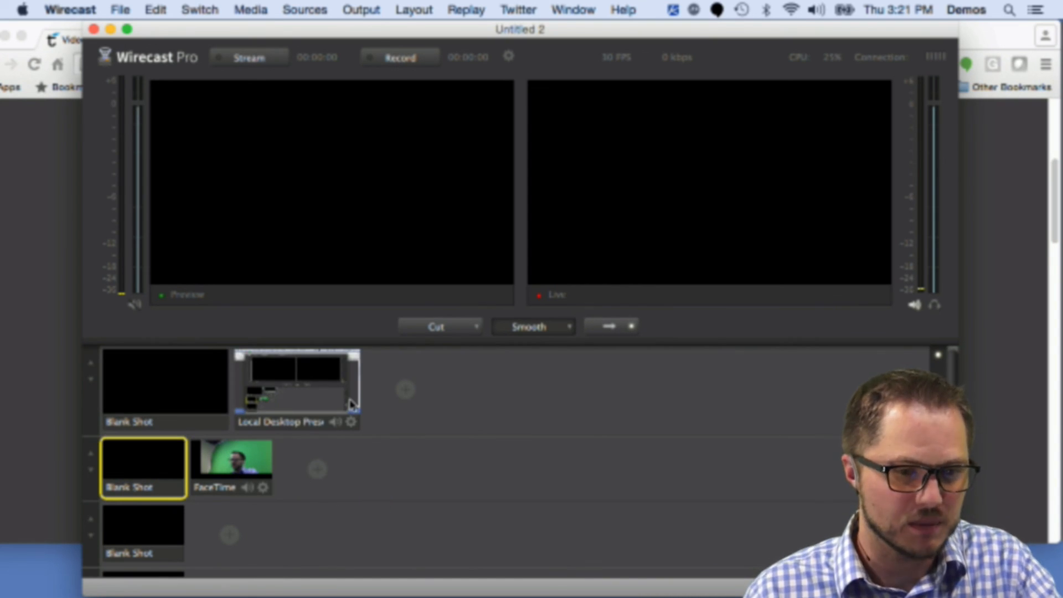
{"action": "left_click_drag", "start_coordinate": [271, 425], "coordinate": [204, 551]}
{"action": "left_click_drag", "start_coordinate": [279, 421], "coordinate": [207, 493]}
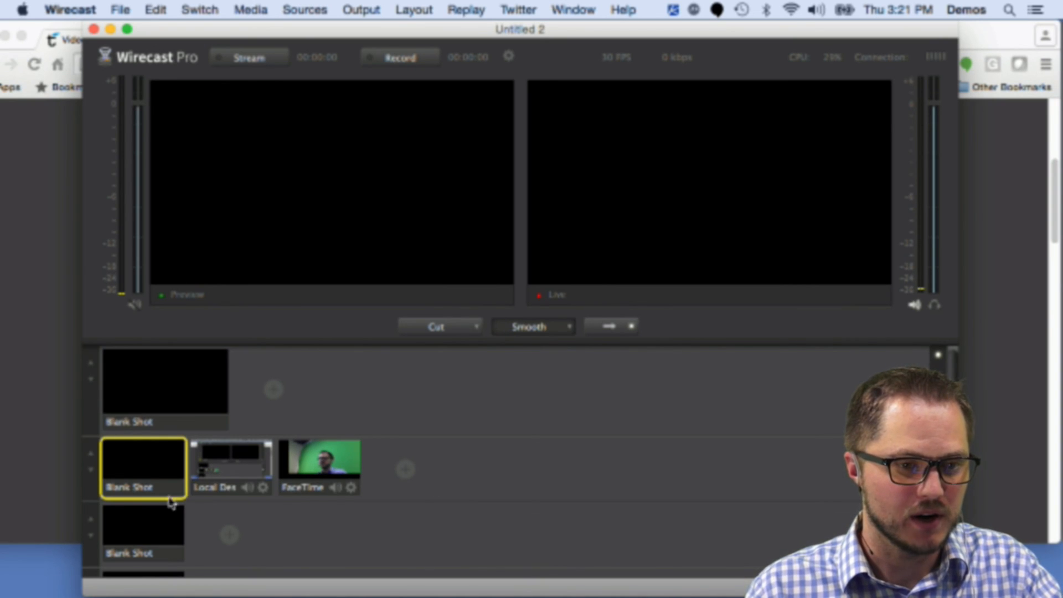
Step: Open the camera shot in the shot editor and remove the social media title layer from it
{"action": "left_click", "coordinate": [332, 460]}
{"action": "double_click", "coordinate": [336, 462]}
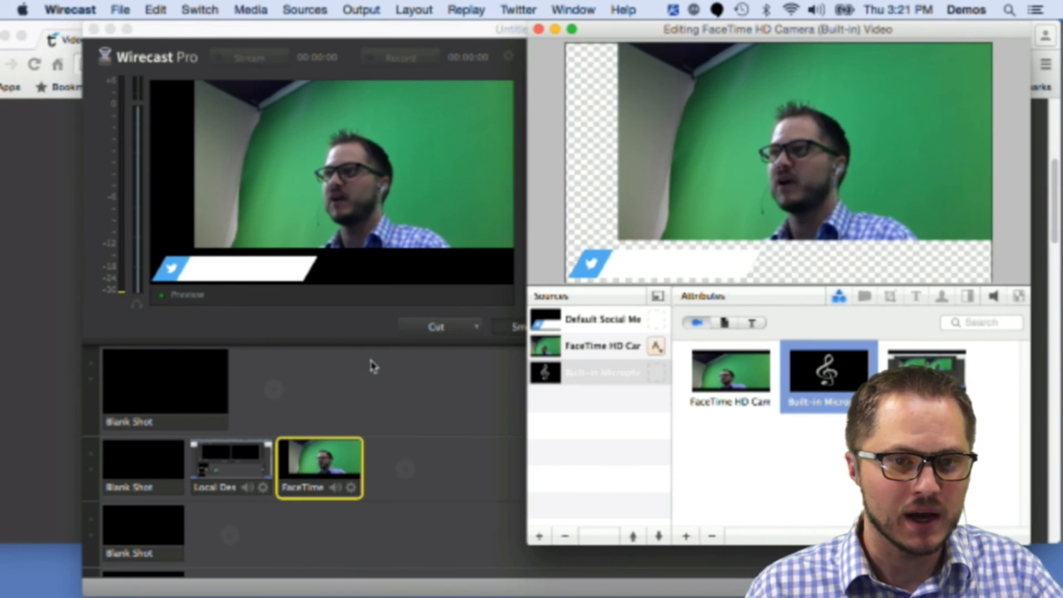
{"action": "left_click", "coordinate": [603, 319]}
{"action": "left_click", "coordinate": [564, 536]}
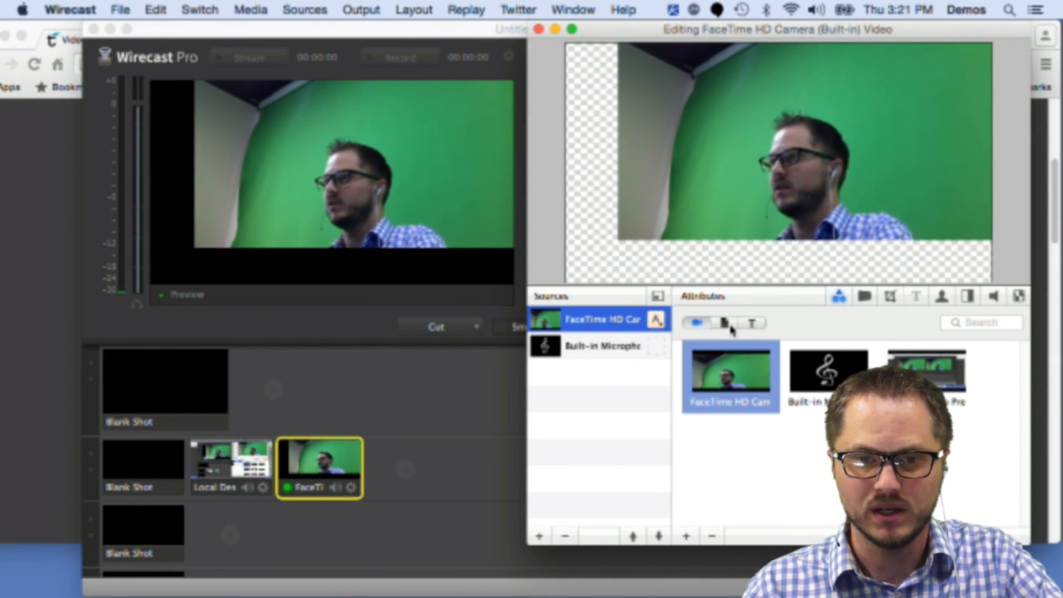
Step: Reposition the camera layer so it fills the frame, then close the shot editor
{"action": "left_click_drag", "start_coordinate": [728, 40], "coordinate": [709, 40]}
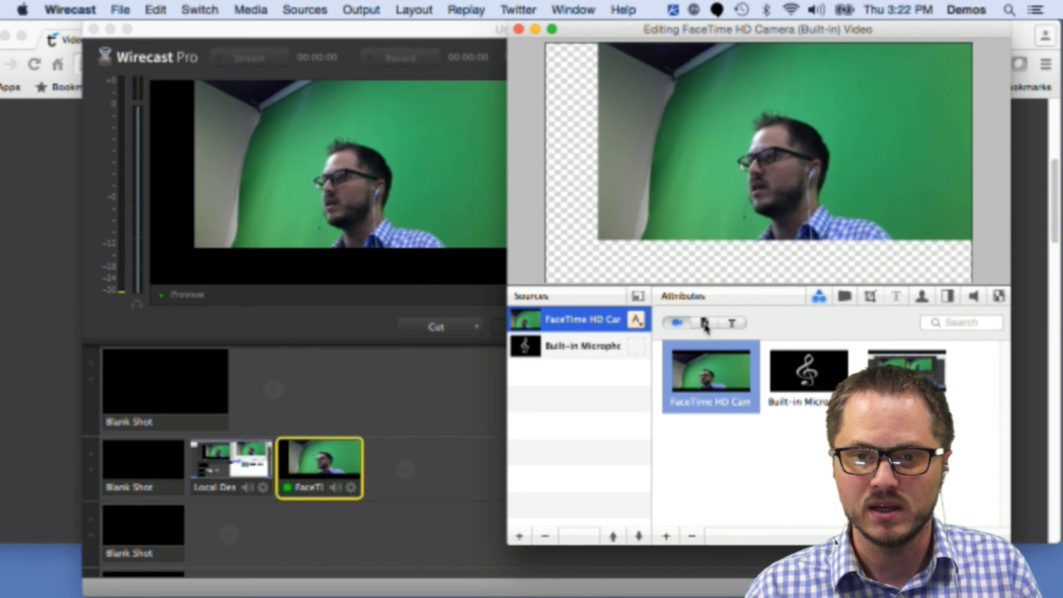
{"action": "left_click", "coordinate": [844, 296]}
{"action": "left_click", "coordinate": [725, 441]}
{"action": "key", "text": "super+w"}
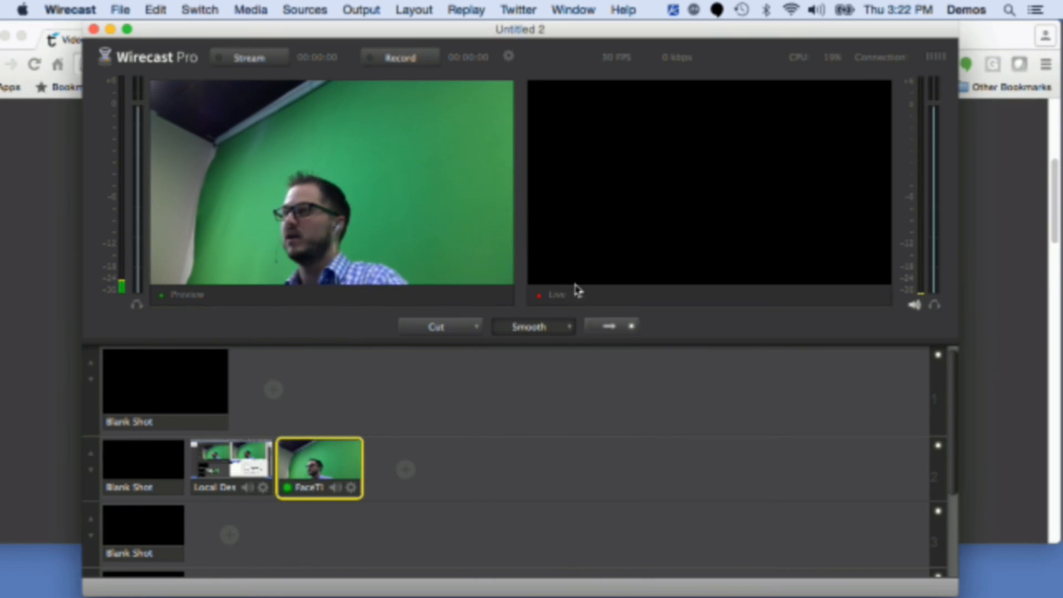
Step: Take the desktop shot live, then take the camera shot live
{"action": "left_click", "coordinate": [235, 470]}
{"action": "key", "text": "super+g"}
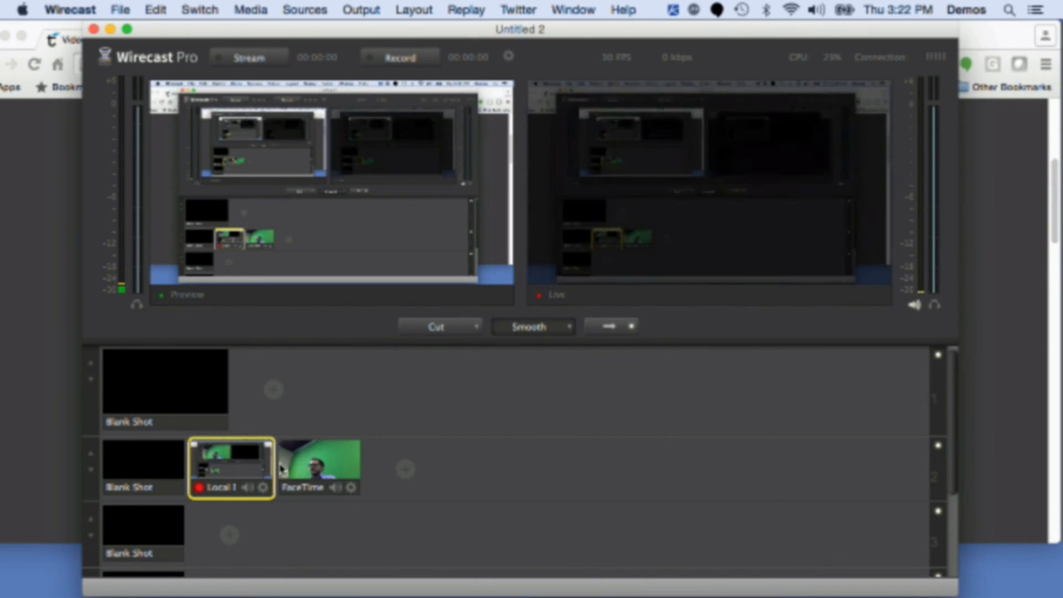
{"action": "left_click", "coordinate": [338, 473]}
{"action": "key", "text": "super+g"}
{"action": "mouse_move", "coordinate": [396, 480]}
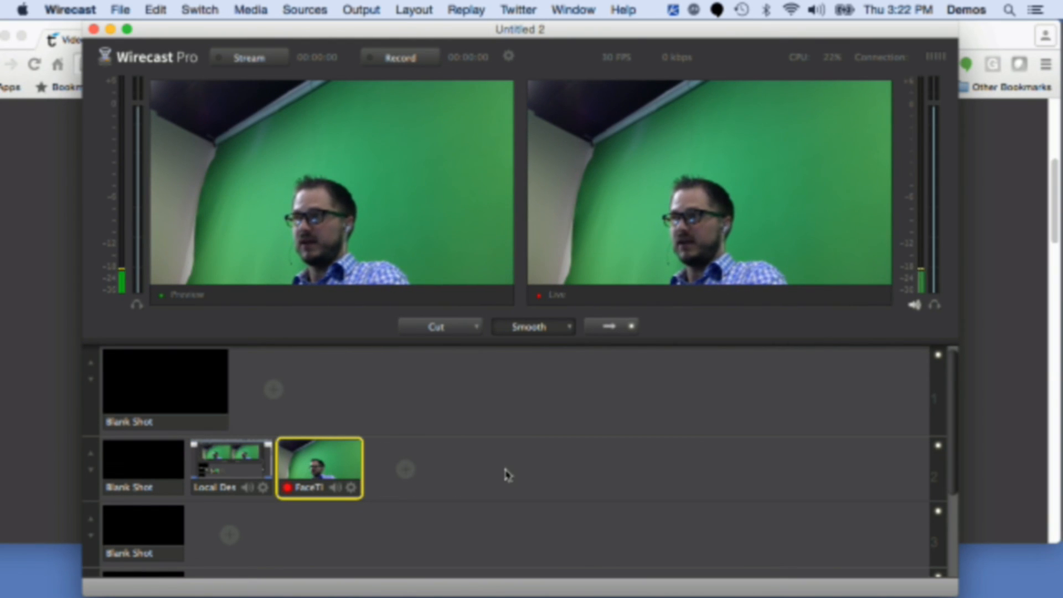
Step: Add a new shot to the second layer row from the picture file chroma_key.jpg in Pictures
{"action": "mouse_move", "coordinate": [392, 455]}
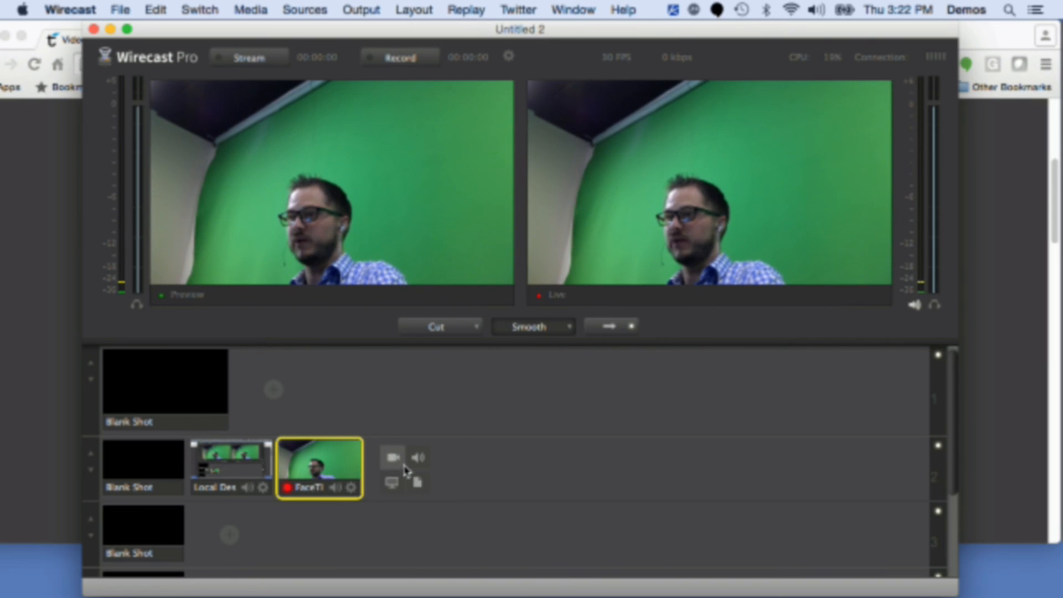
{"action": "left_click", "coordinate": [418, 482]}
{"action": "left_click", "coordinate": [555, 554]}
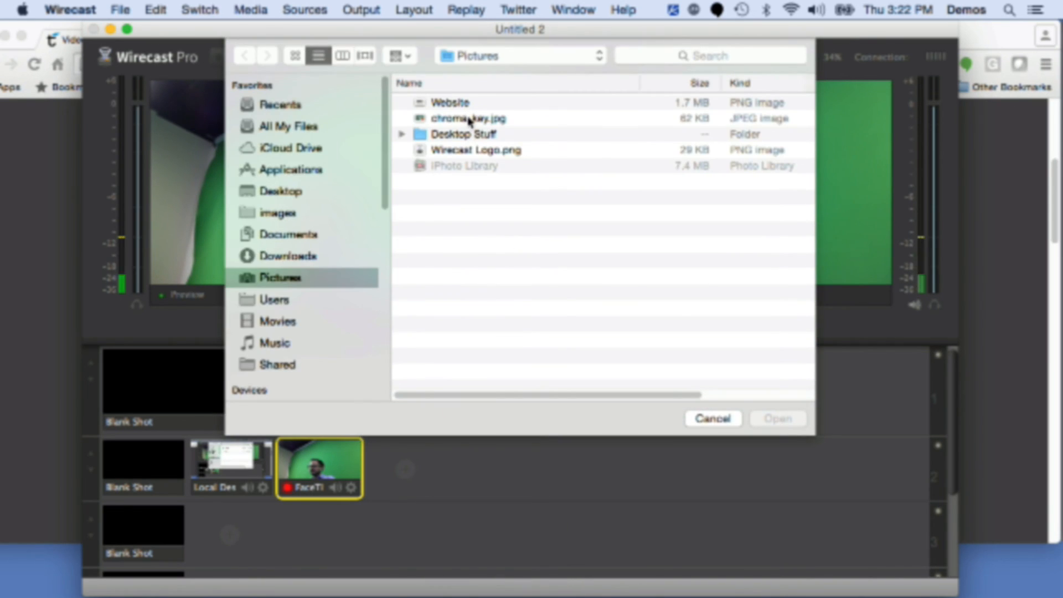
{"action": "left_click", "coordinate": [470, 120]}
{"action": "left_click", "coordinate": [778, 420]}
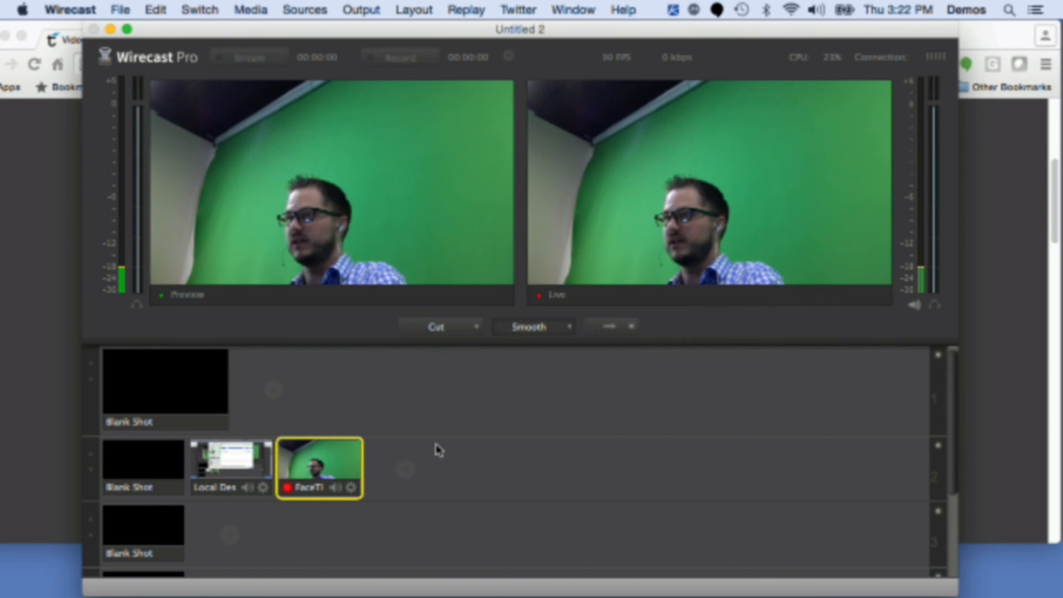
{"action": "left_click", "coordinate": [421, 457]}
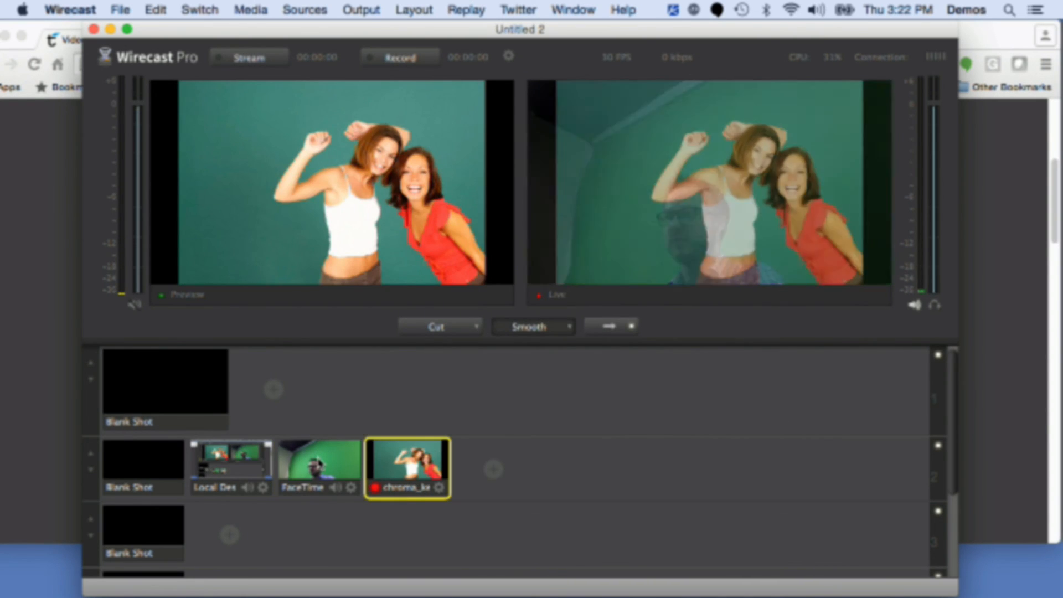
Step: Switch live output between the camera, desktop and chroma_key shots, ending on chroma_key
{"action": "left_click", "coordinate": [323, 459]}
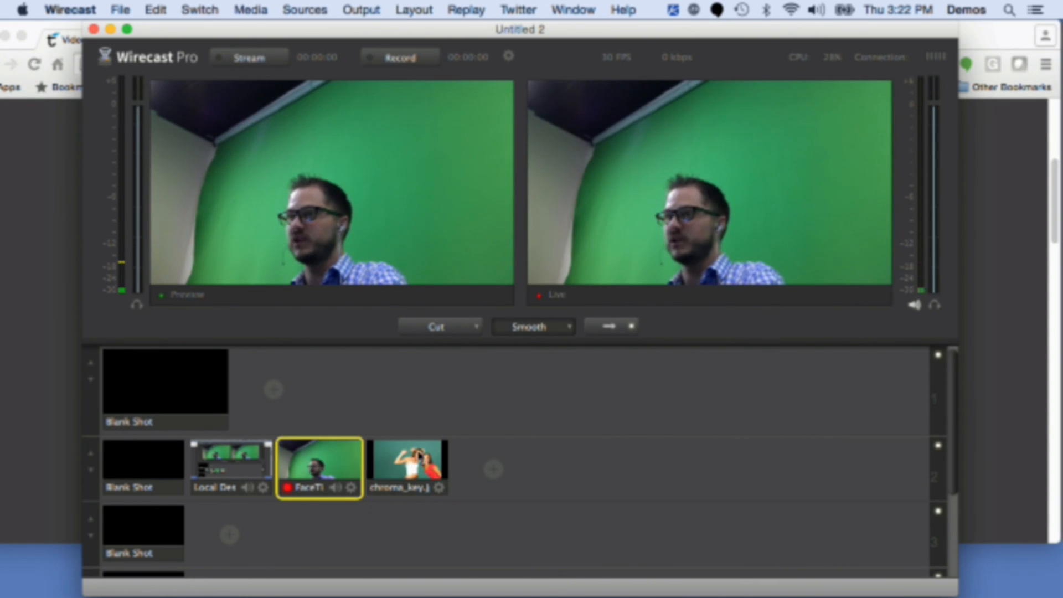
{"action": "left_click", "coordinate": [233, 462]}
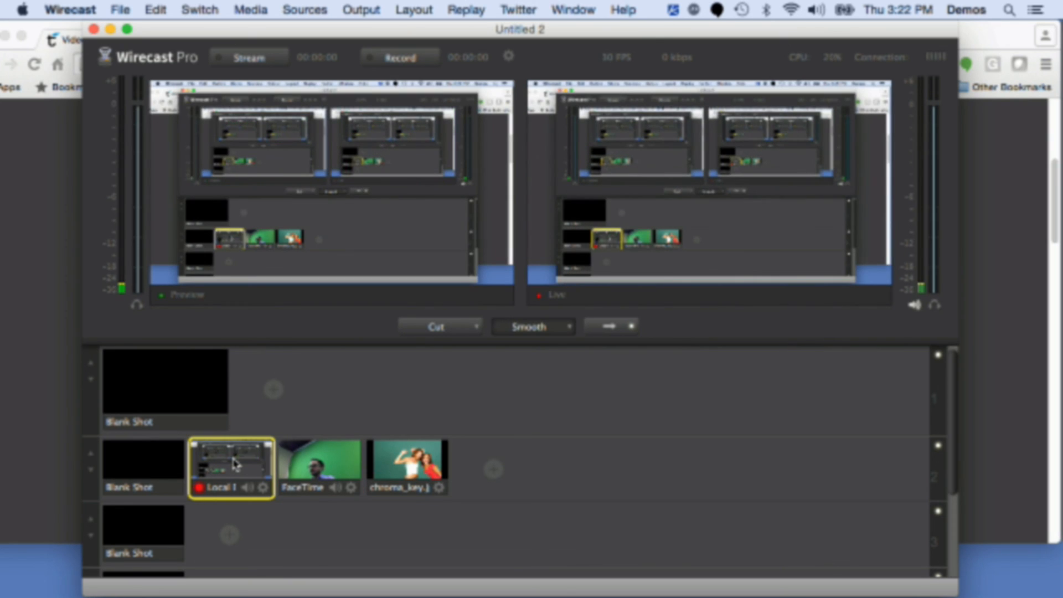
{"action": "left_click", "coordinate": [397, 471]}
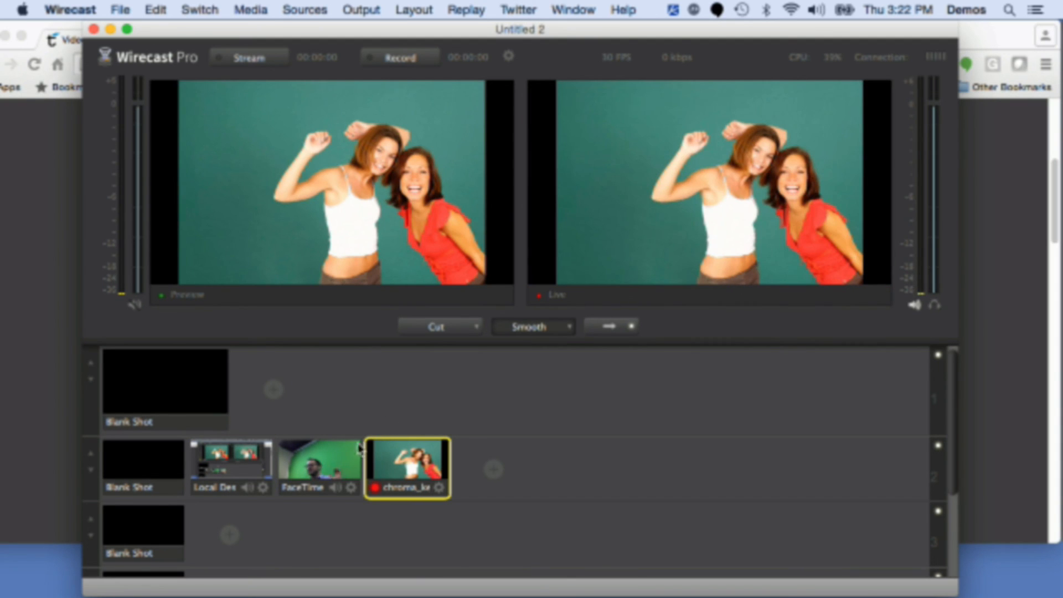
Step: Assign keyboard shortcut 1 to the desktop shot
{"action": "right_click", "coordinate": [236, 462]}
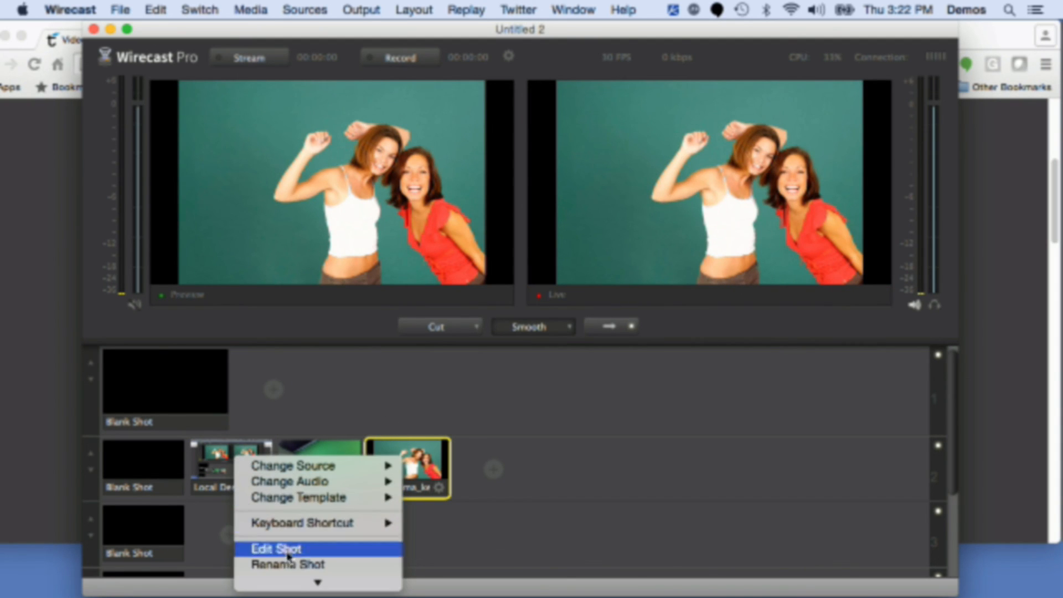
{"action": "mouse_move", "coordinate": [370, 451]}
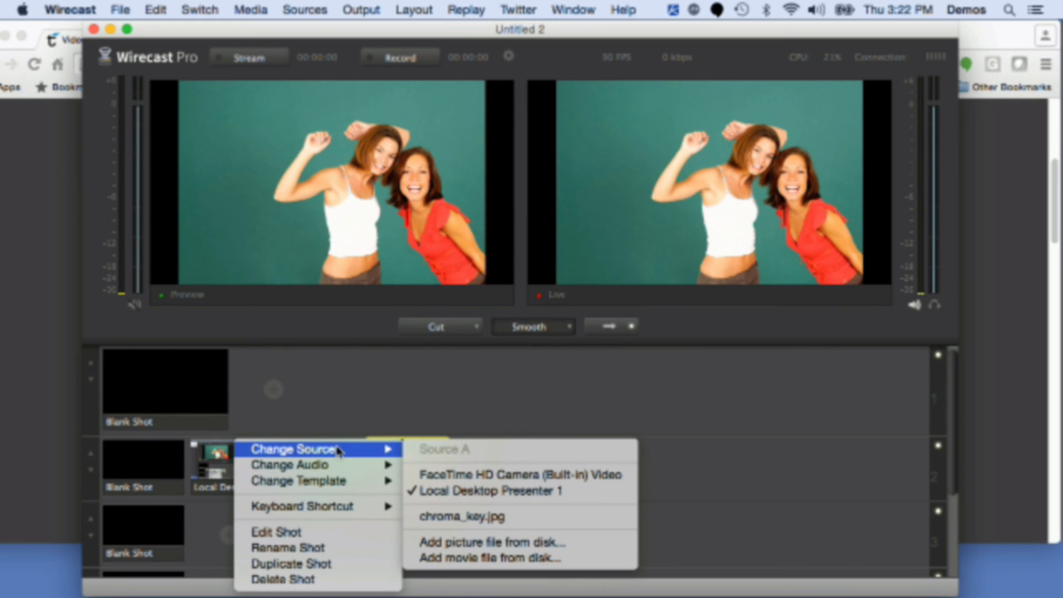
{"action": "mouse_move", "coordinate": [341, 512]}
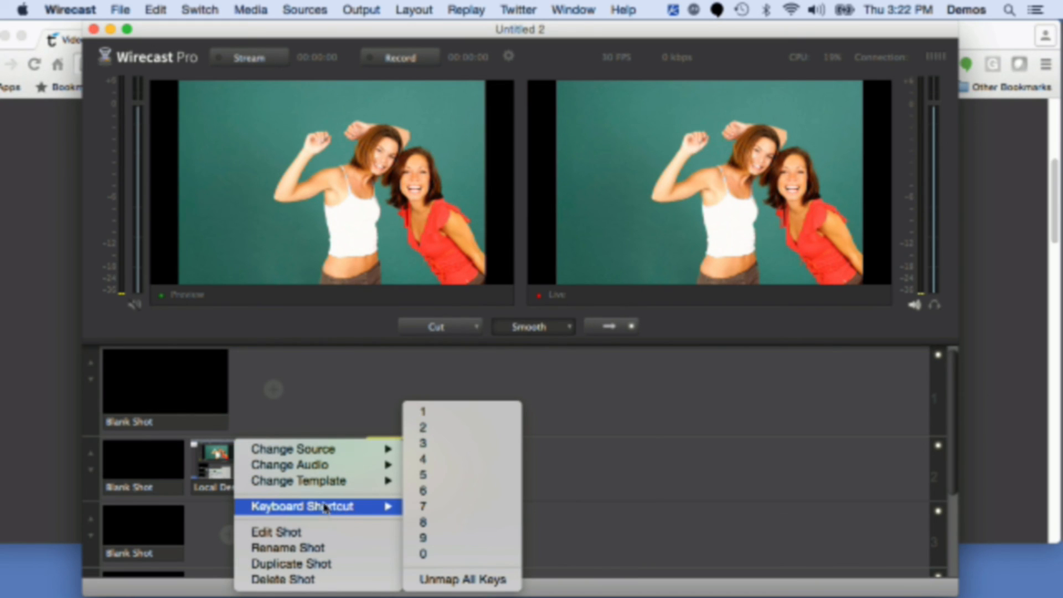
{"action": "left_click", "coordinate": [423, 414]}
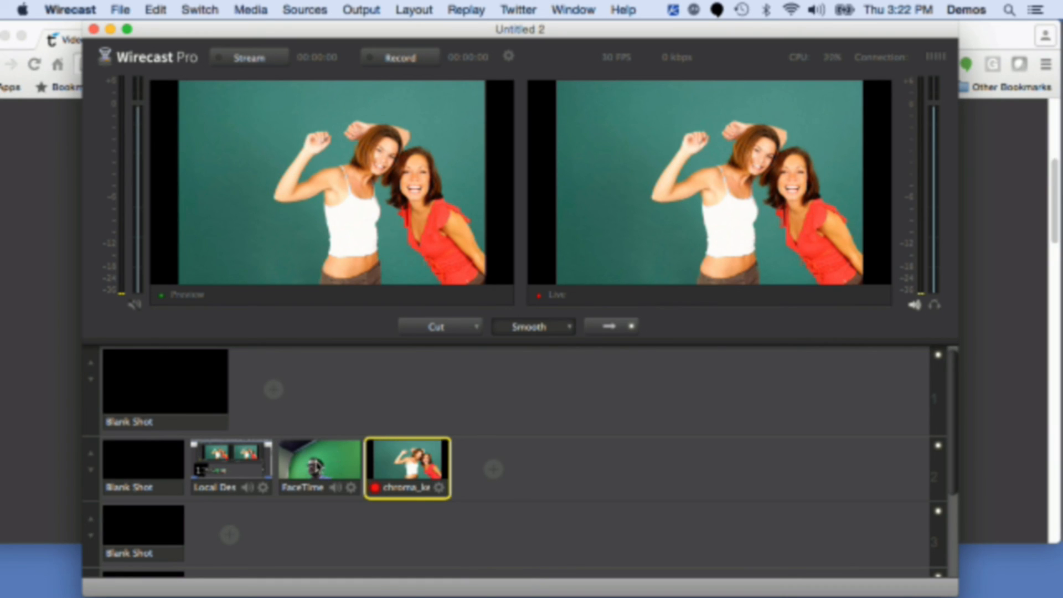
Step: Assign keyboard shortcut 2 to the camera shot
{"action": "right_click", "coordinate": [317, 467]}
{"action": "mouse_move", "coordinate": [421, 501]}
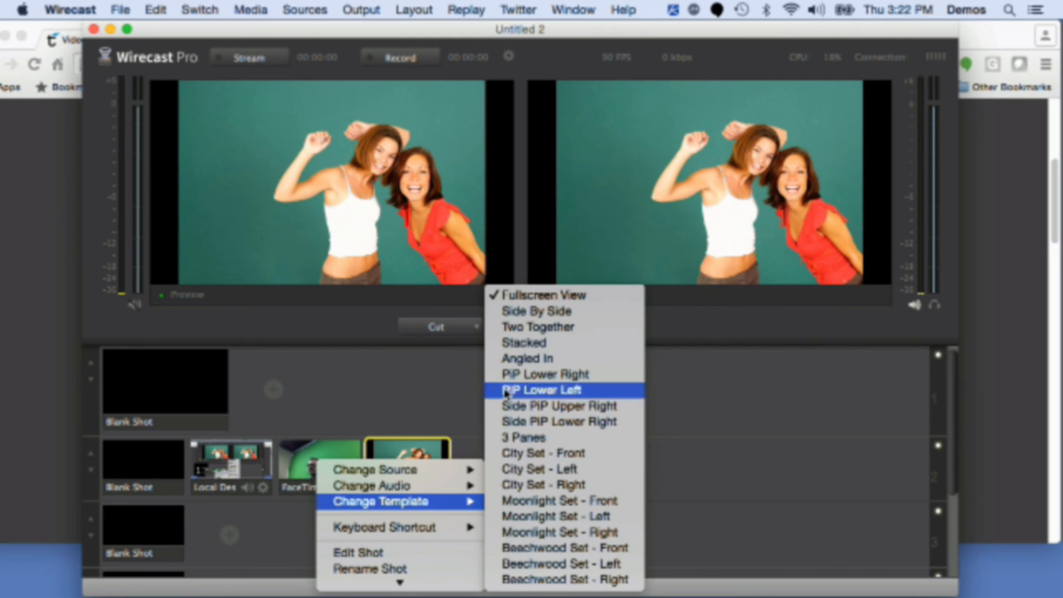
{"action": "mouse_move", "coordinate": [387, 526]}
{"action": "left_click", "coordinate": [553, 428]}
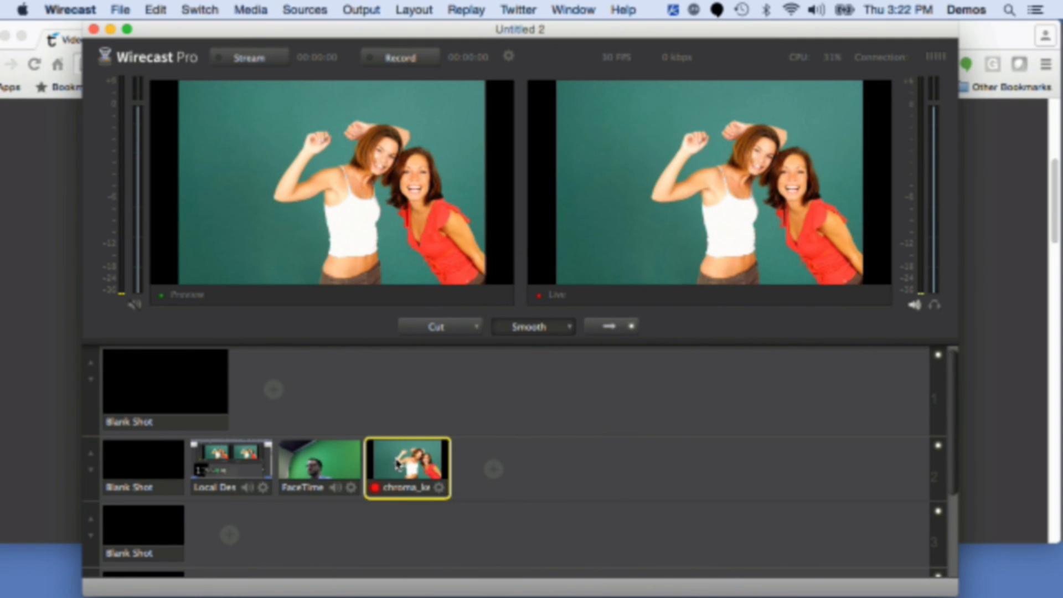
Step: Assign keyboard shortcut 3 to the chroma_key shot
{"action": "right_click", "coordinate": [400, 462]}
{"action": "mouse_move", "coordinate": [432, 523]}
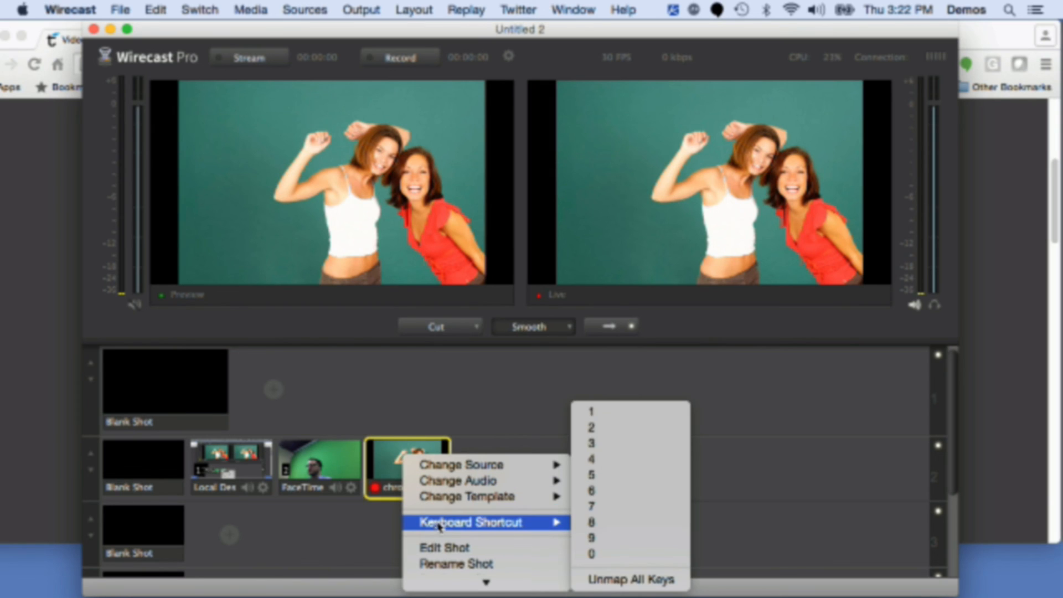
{"action": "left_click", "coordinate": [644, 446]}
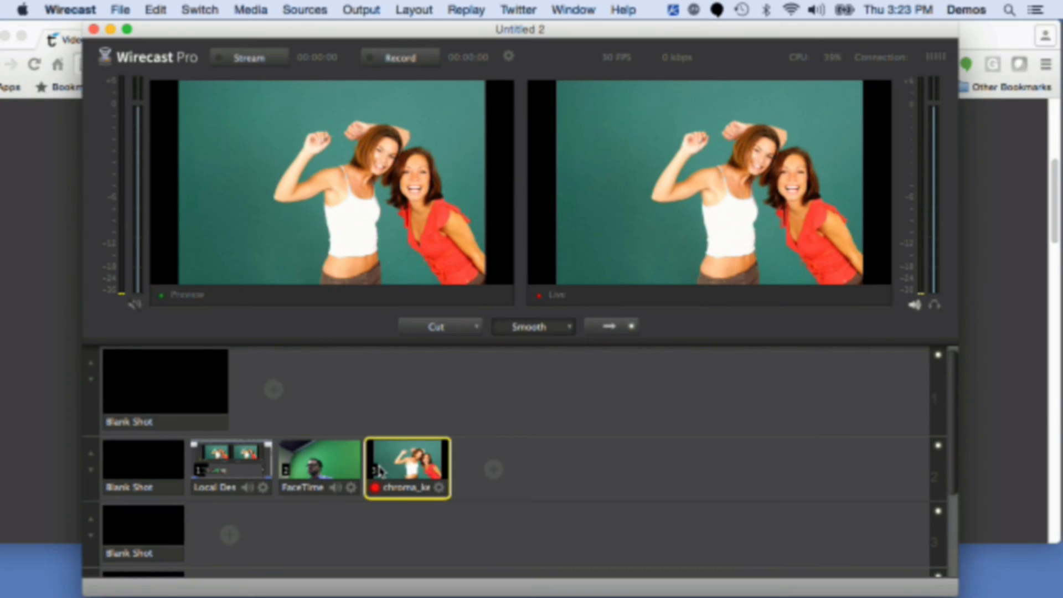
Step: Cycle live output through the desktop, camera and chroma_key shots three times using their shortcuts 1, 2 and 3
{"action": "mouse_move", "coordinate": [513, 458]}
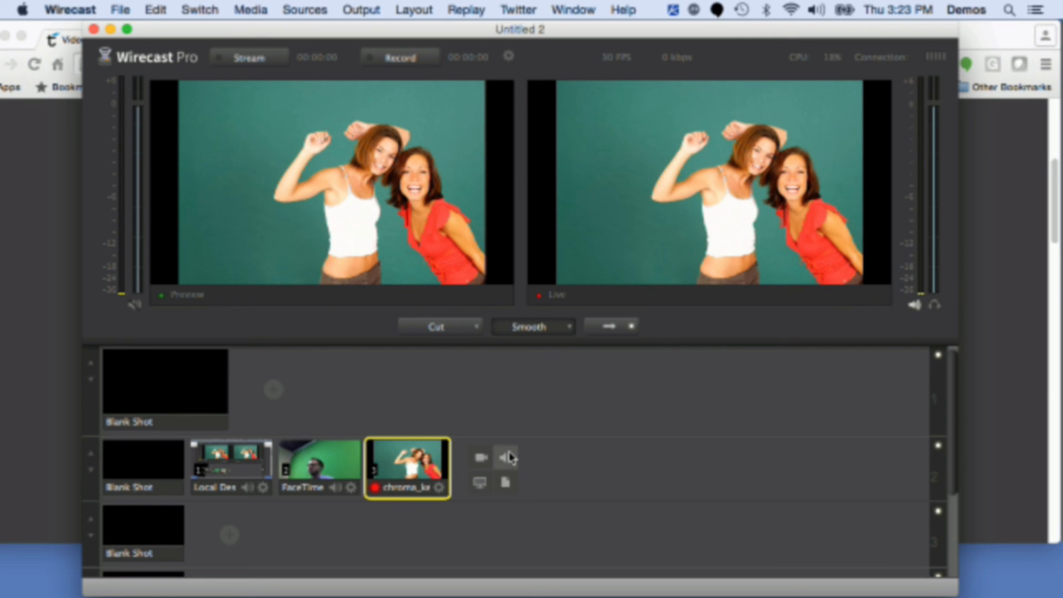
{"action": "key", "text": "1"}
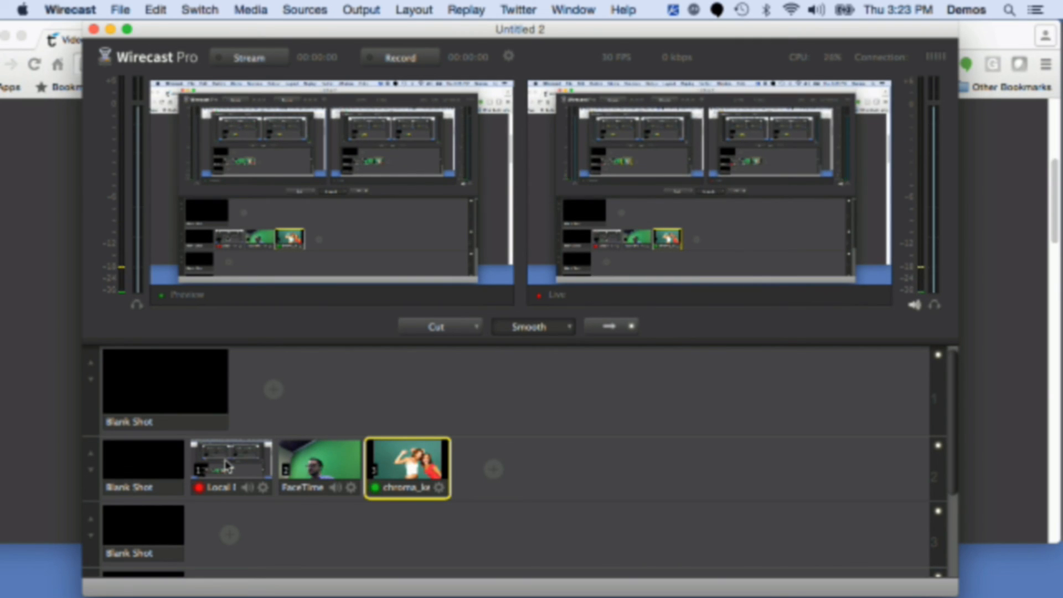
{"action": "key", "text": "2"}
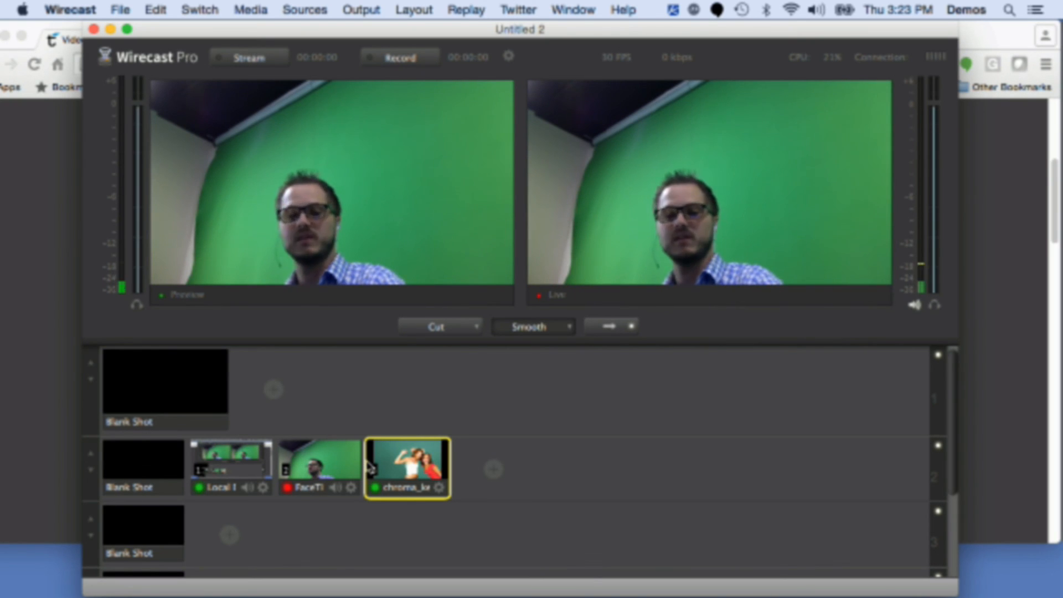
{"action": "key", "text": "3"}
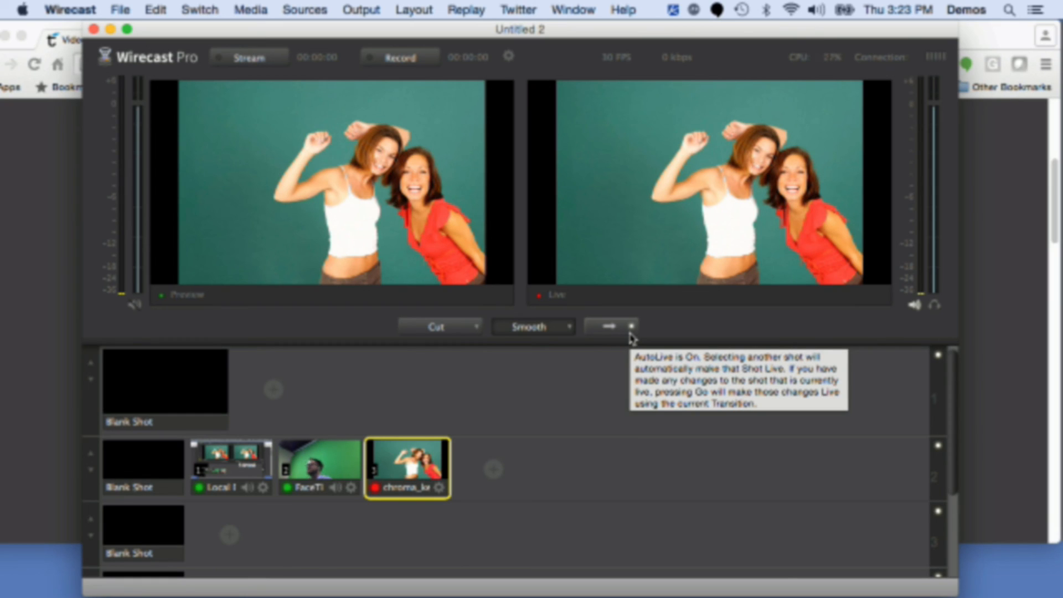
{"action": "key", "text": "1"}
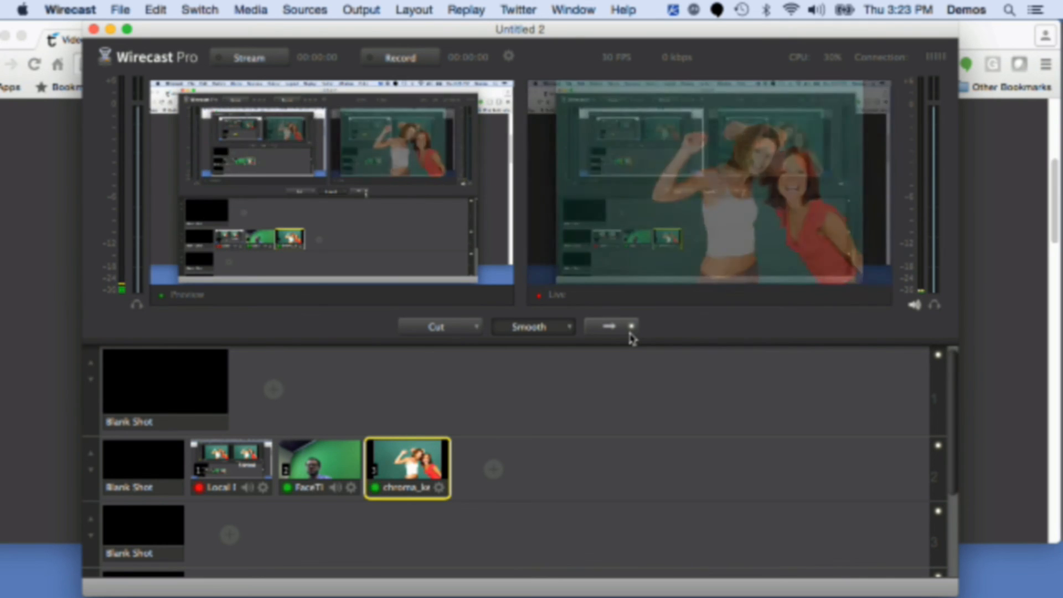
{"action": "key", "text": "2"}
{"action": "key", "text": "3"}
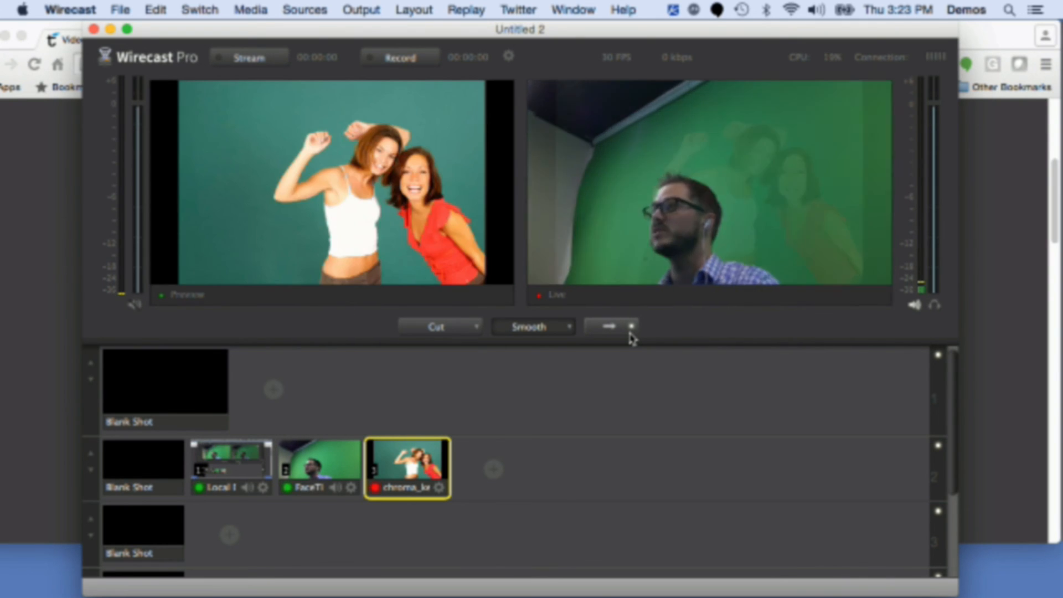
{"action": "key", "text": "1"}
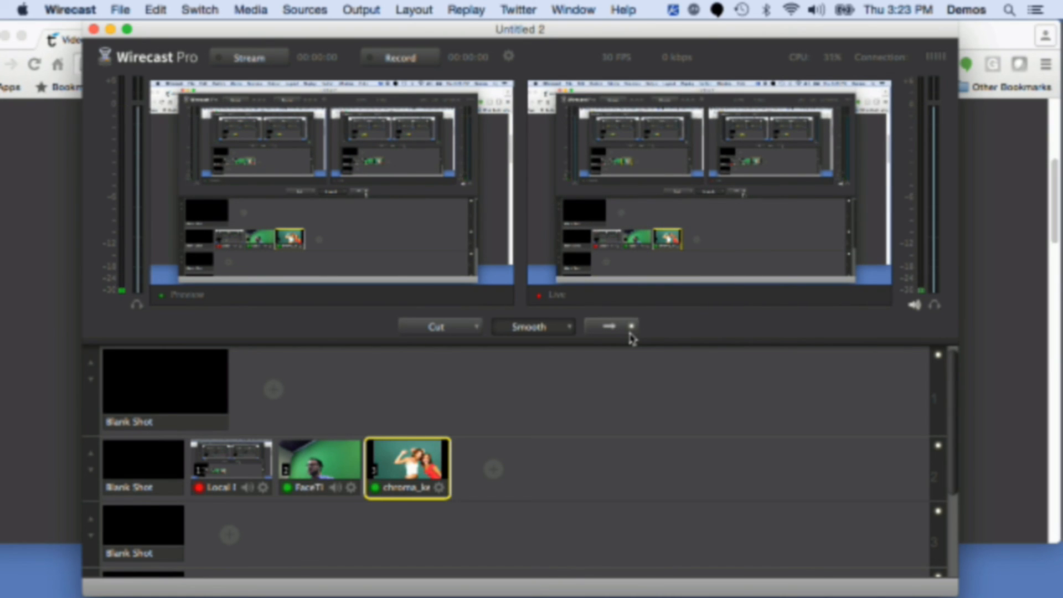
{"action": "key", "text": "2"}
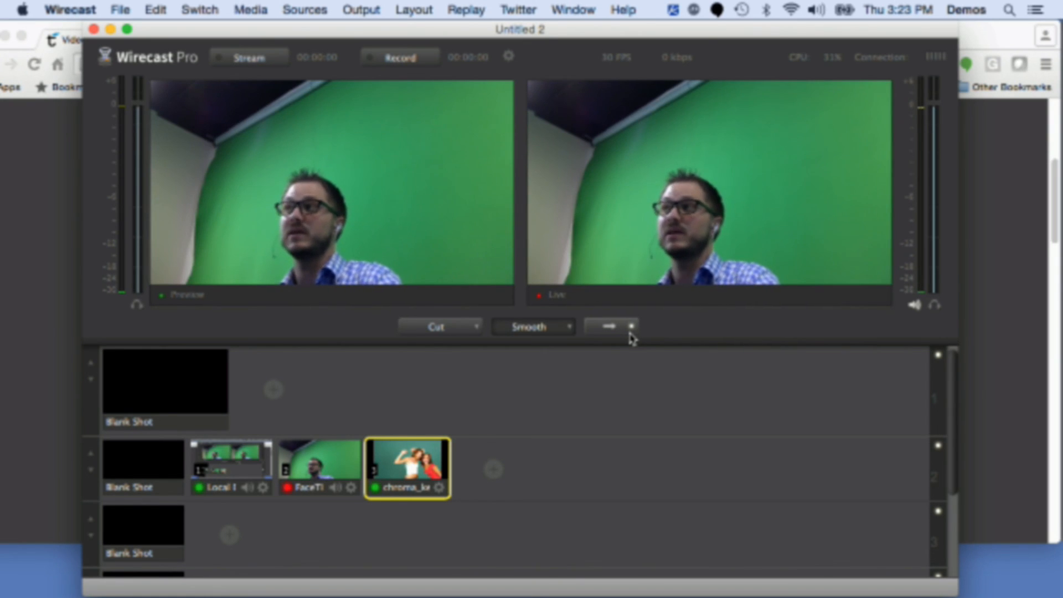
{"action": "key", "text": "3"}
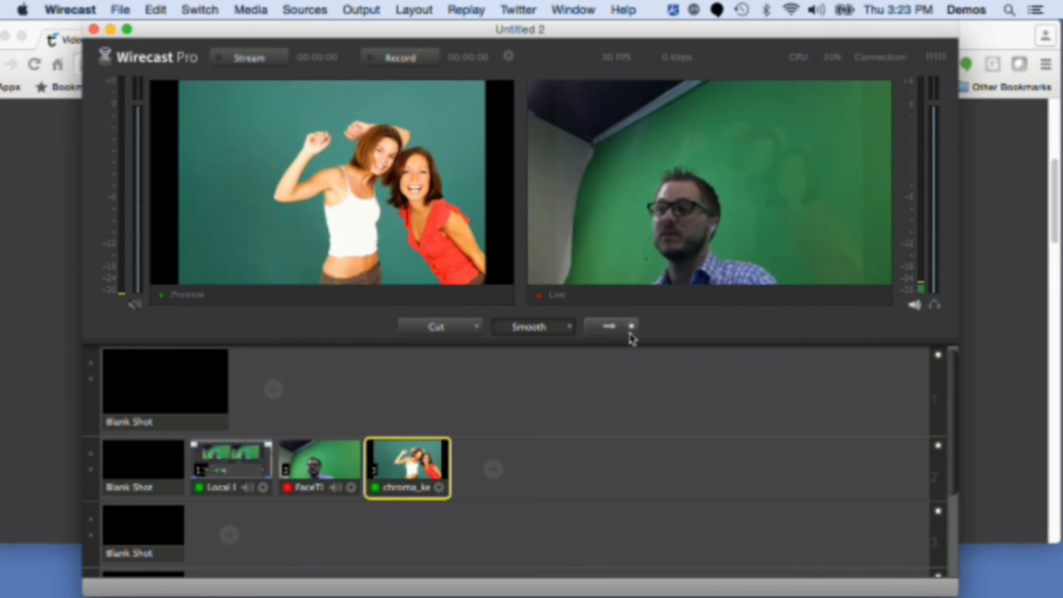
Step: Turn AutoLive on and switch live output between the camera, chroma_key and desktop shots using shortcuts 2, 3 and 1
{"action": "left_click", "coordinate": [630, 332]}
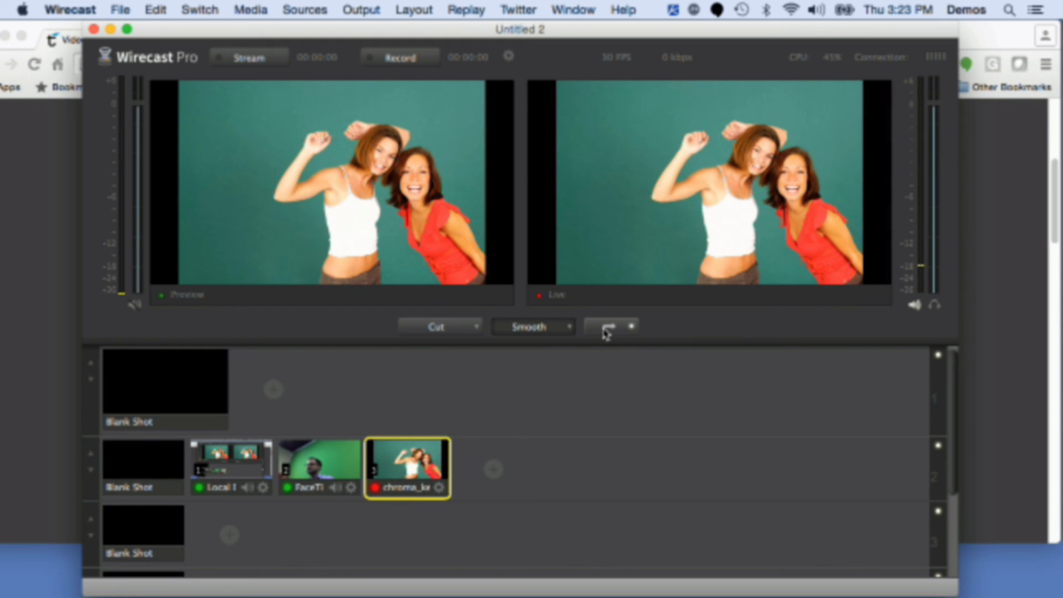
{"action": "left_click", "coordinate": [606, 331]}
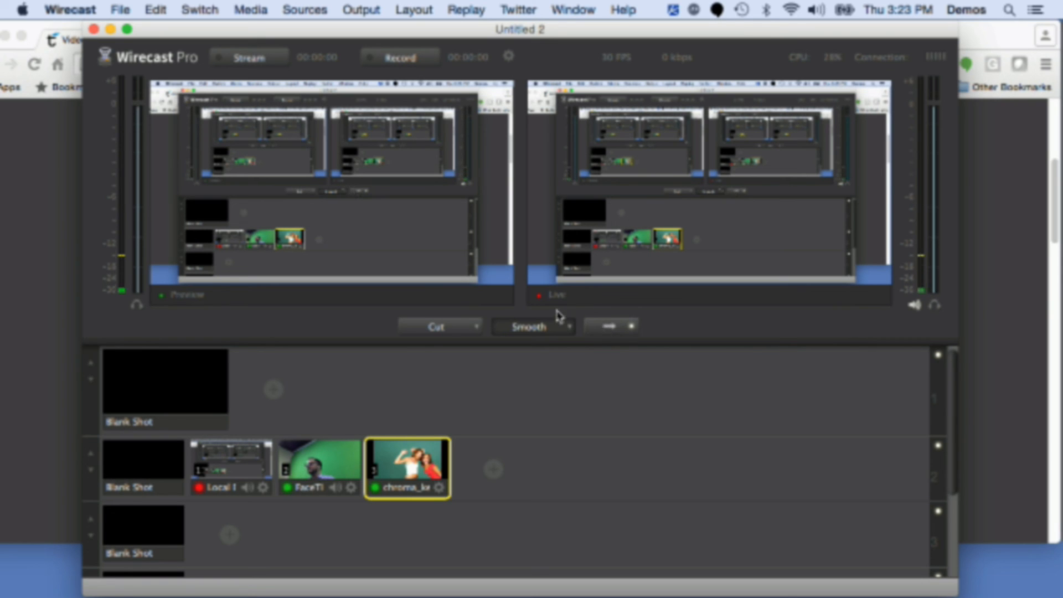
{"action": "key", "text": "2"}
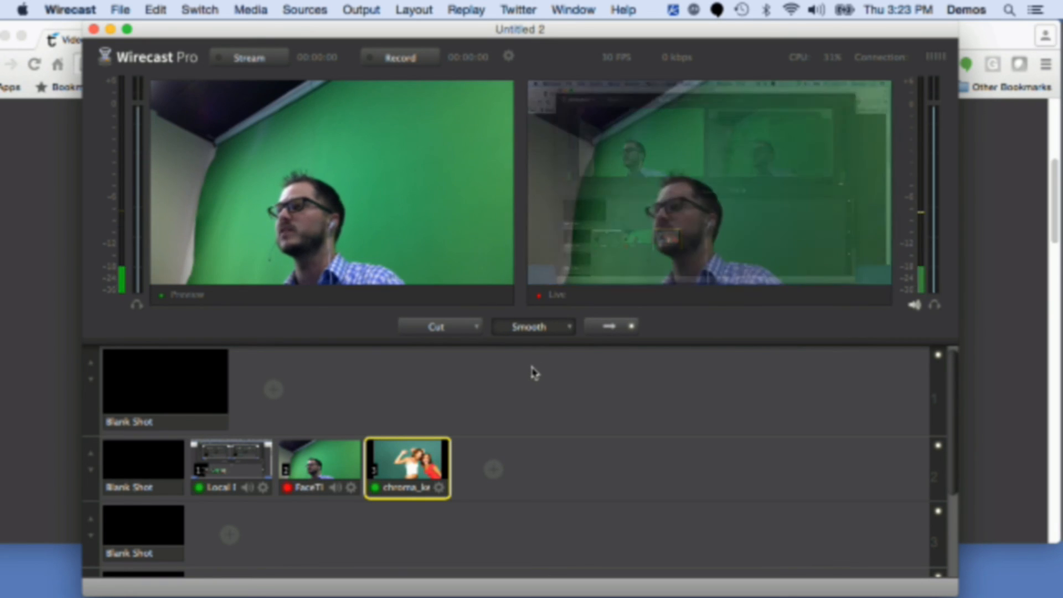
{"action": "key", "text": "3"}
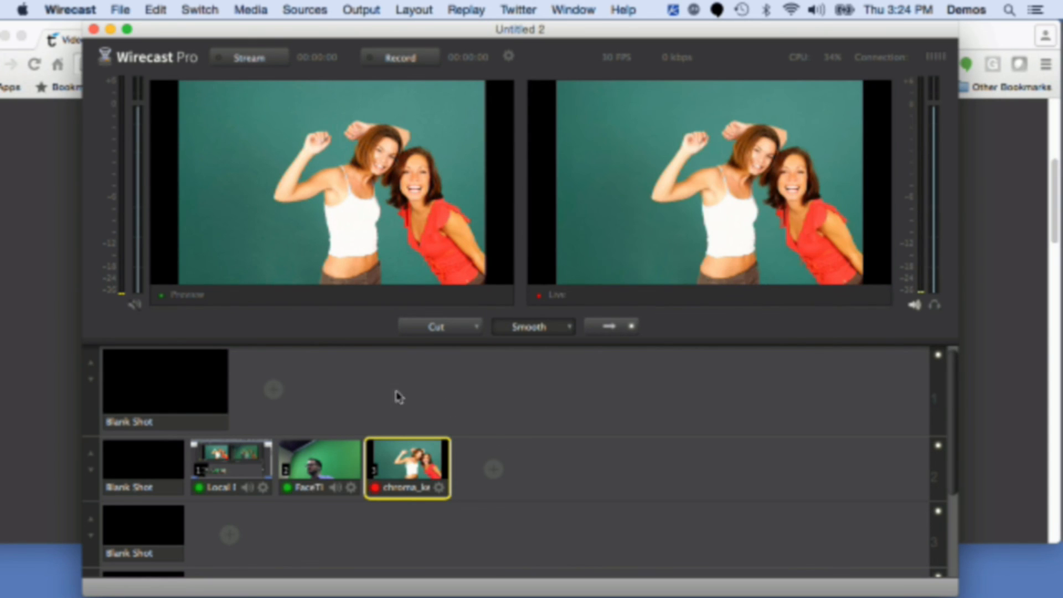
{"action": "key", "text": "1"}
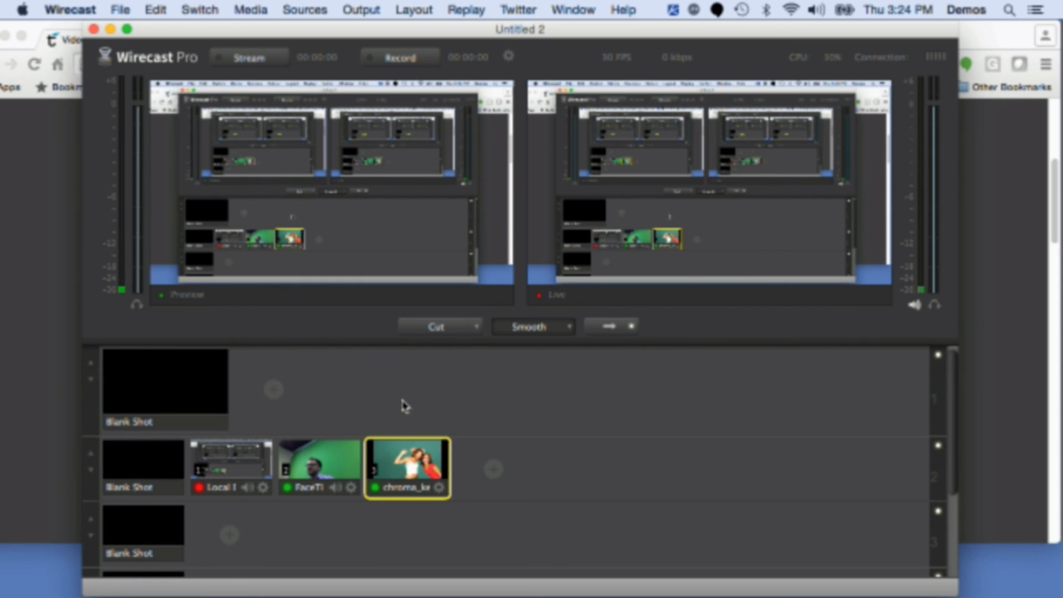
Step: Create a Twitter social media shot in the top layer
{"action": "mouse_move", "coordinate": [256, 391]}
{"action": "left_click", "coordinate": [523, 7]}
{"action": "left_click", "coordinate": [540, 42]}
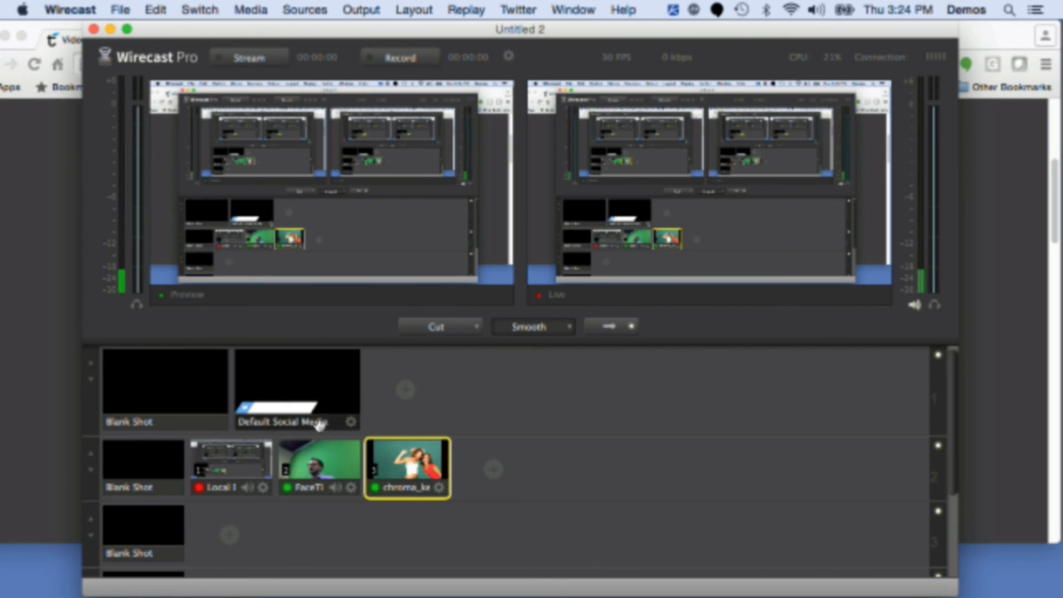
{"action": "left_click", "coordinate": [505, 4]}
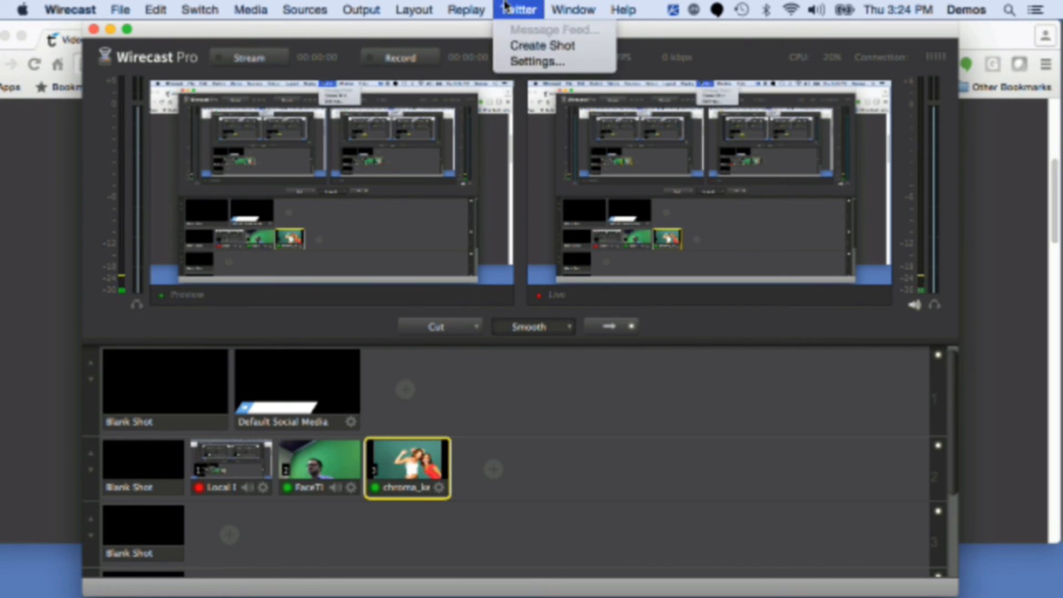
{"action": "left_click", "coordinate": [552, 404]}
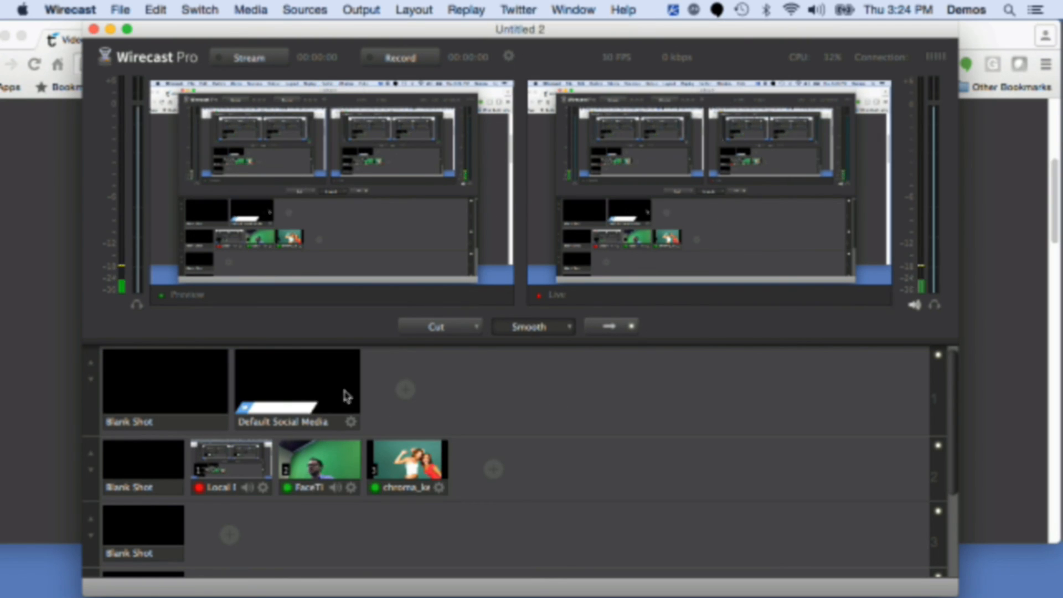
Step: Open the Default Social Media shot for editing, apply the Ocean Title template and move the title lower-left
{"action": "double_click", "coordinate": [280, 388]}
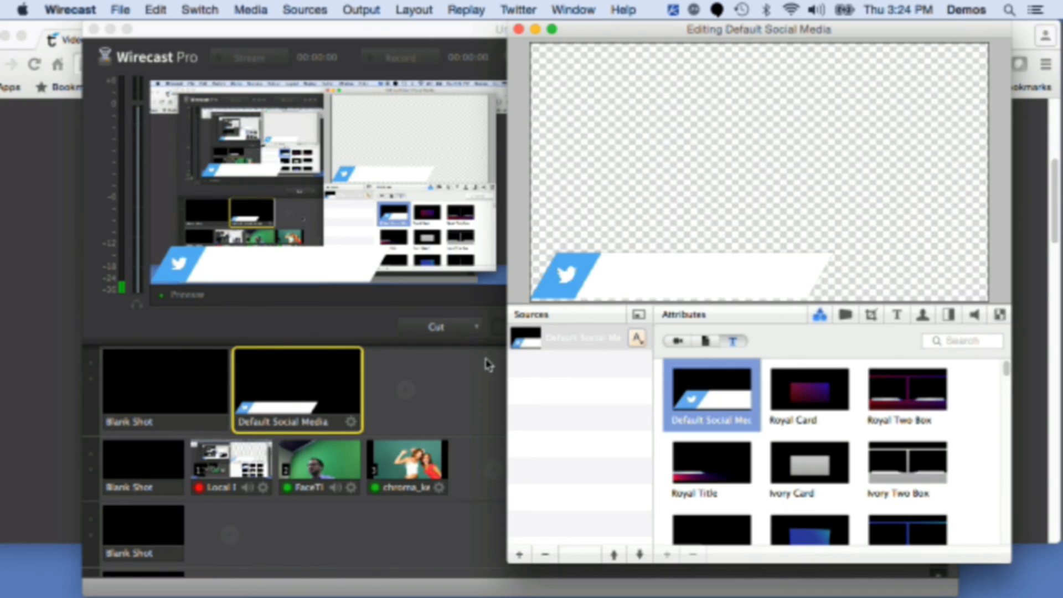
{"action": "left_click_drag", "start_coordinate": [653, 29], "coordinate": [613, 30]}
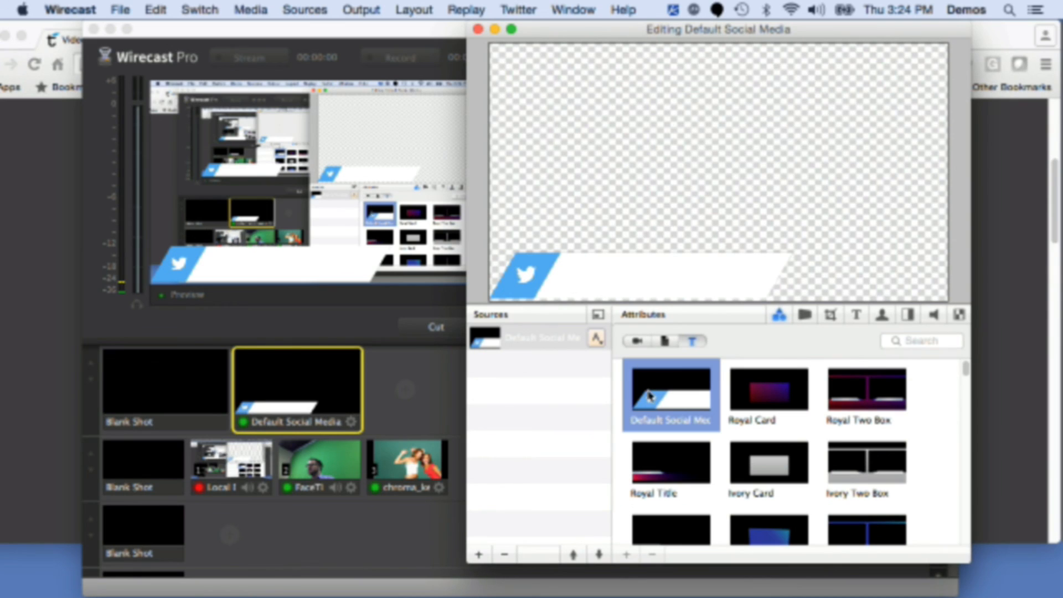
{"action": "scroll", "coordinate": [693, 405], "scroll_direction": "down", "scroll_amount": 3}
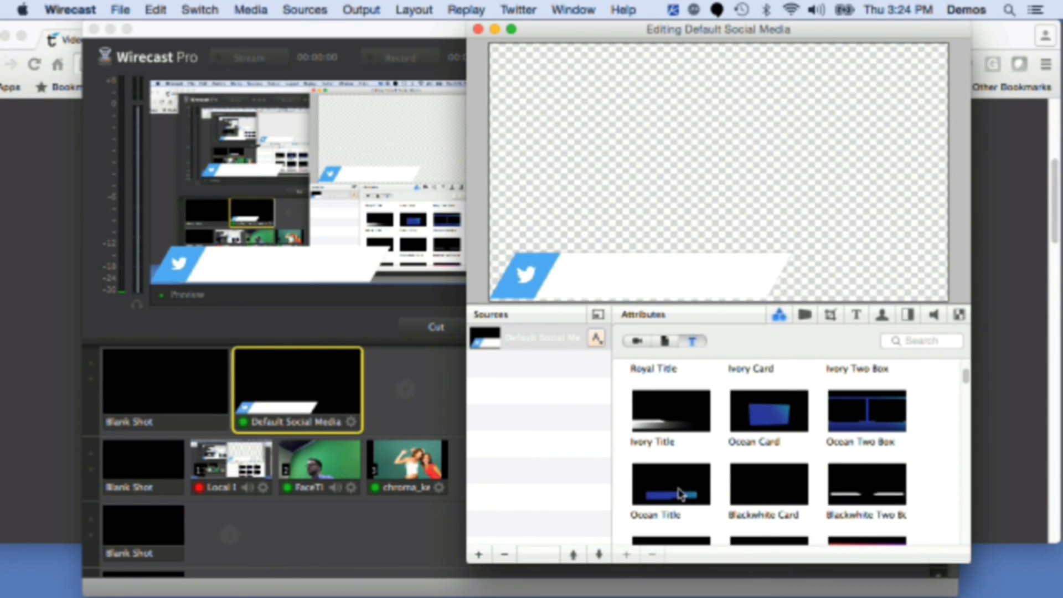
{"action": "left_click", "coordinate": [681, 494]}
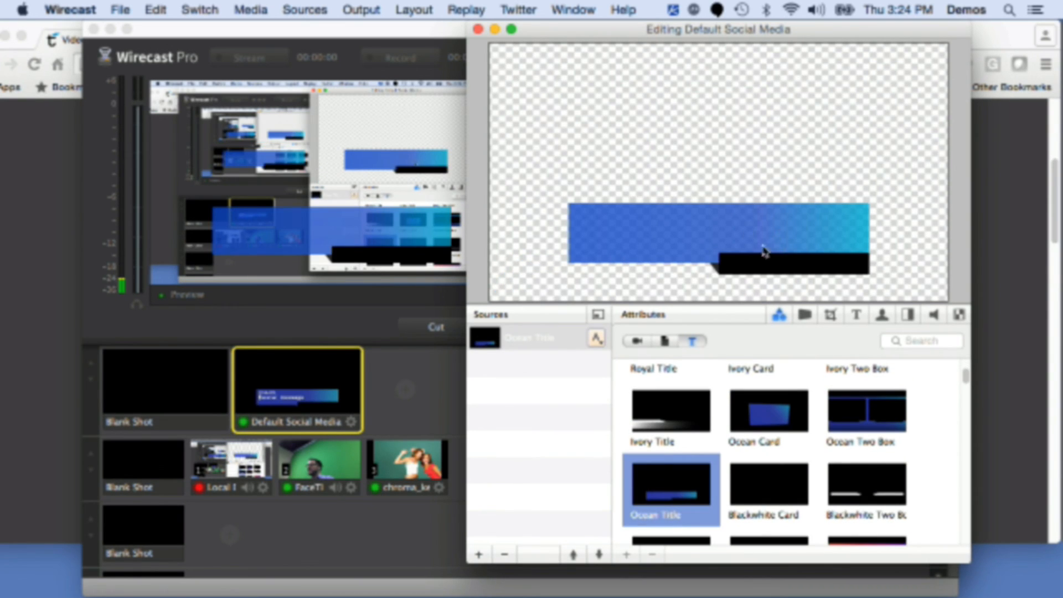
{"action": "left_click_drag", "start_coordinate": [774, 246], "coordinate": [727, 258]}
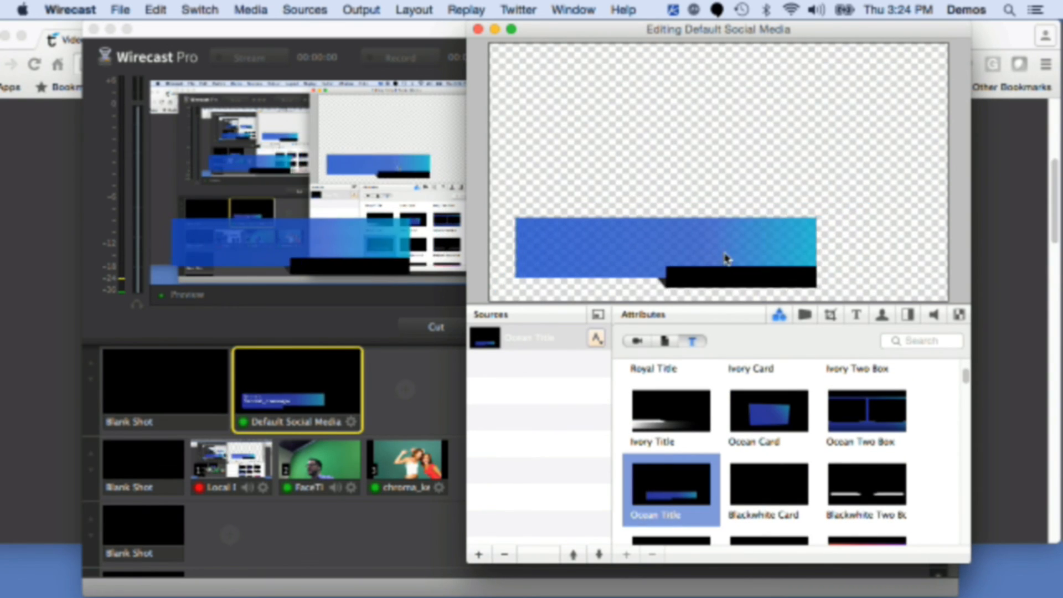
Step: Replace the title's Line 2 text with "This is a Title" and close the shot editor
{"action": "left_click", "coordinate": [857, 314]}
{"action": "left_click_drag", "start_coordinate": [767, 425], "coordinate": [593, 406]}
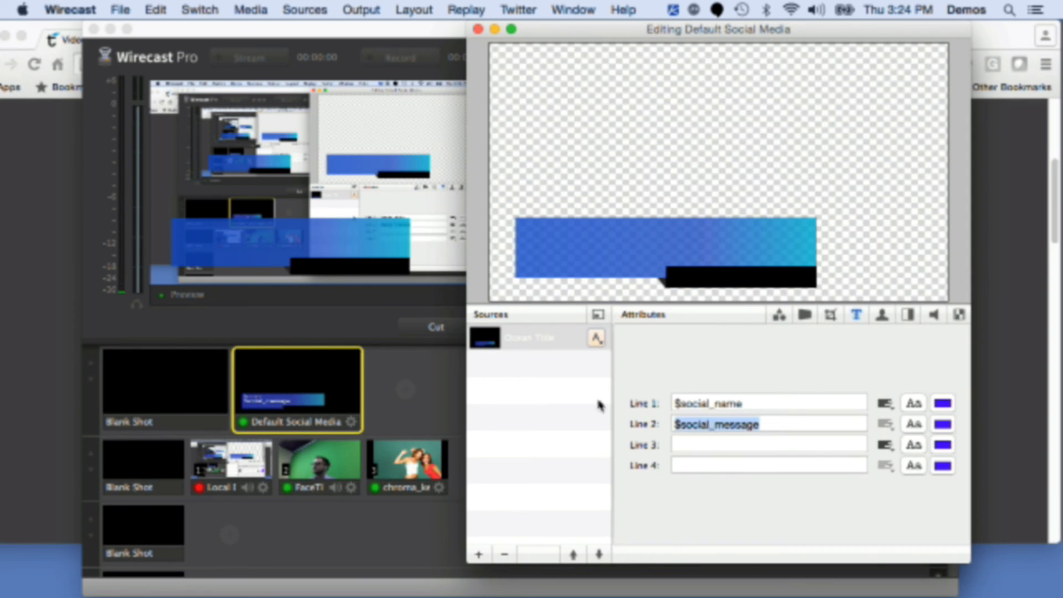
{"action": "key", "text": "BackSpace"}
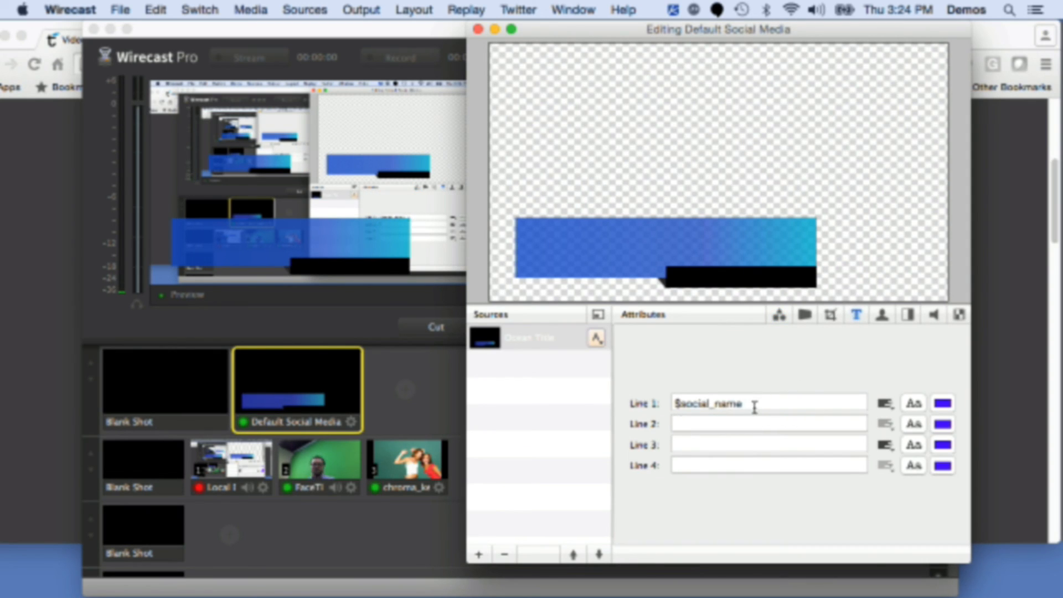
{"action": "type", "text": "This is a Title"}
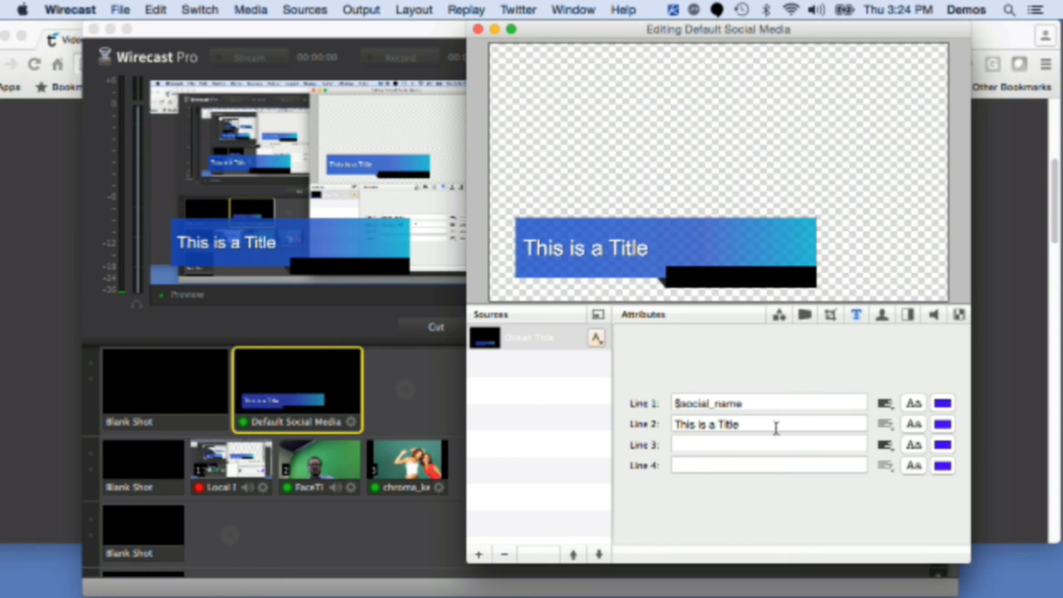
{"action": "key", "text": "super+w"}
Step: Assign keyboard shortcut 4 to the Default Social Media title shot
{"action": "mouse_move", "coordinate": [415, 372]}
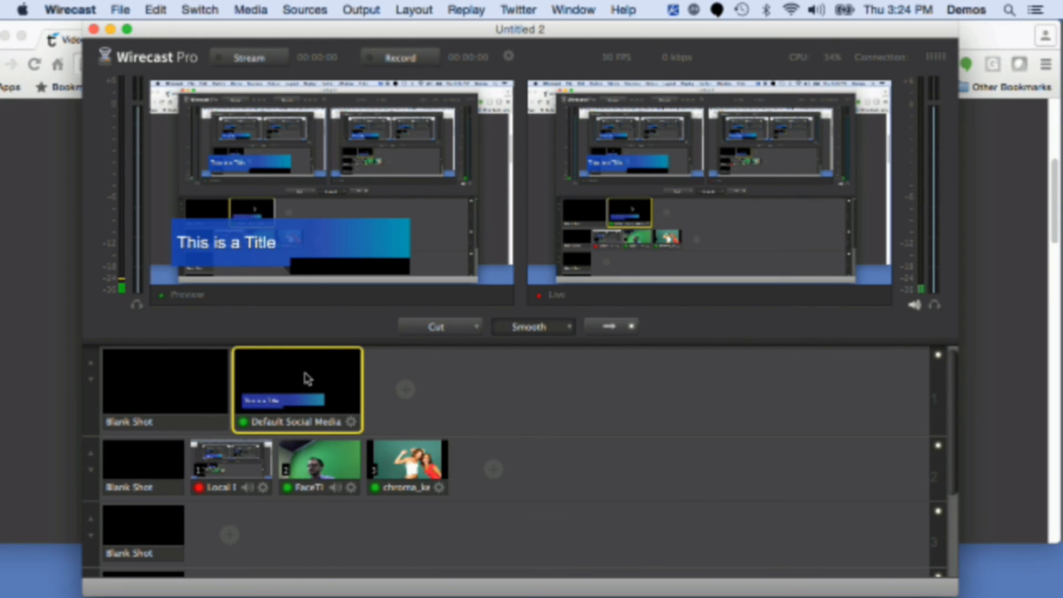
{"action": "right_click", "coordinate": [289, 375]}
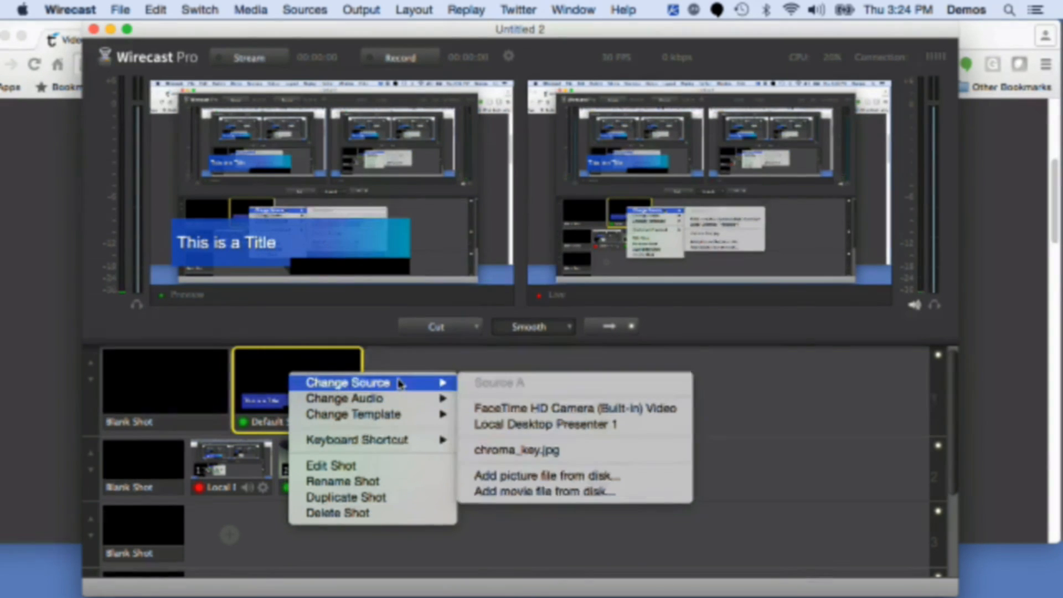
{"action": "mouse_move", "coordinate": [411, 444]}
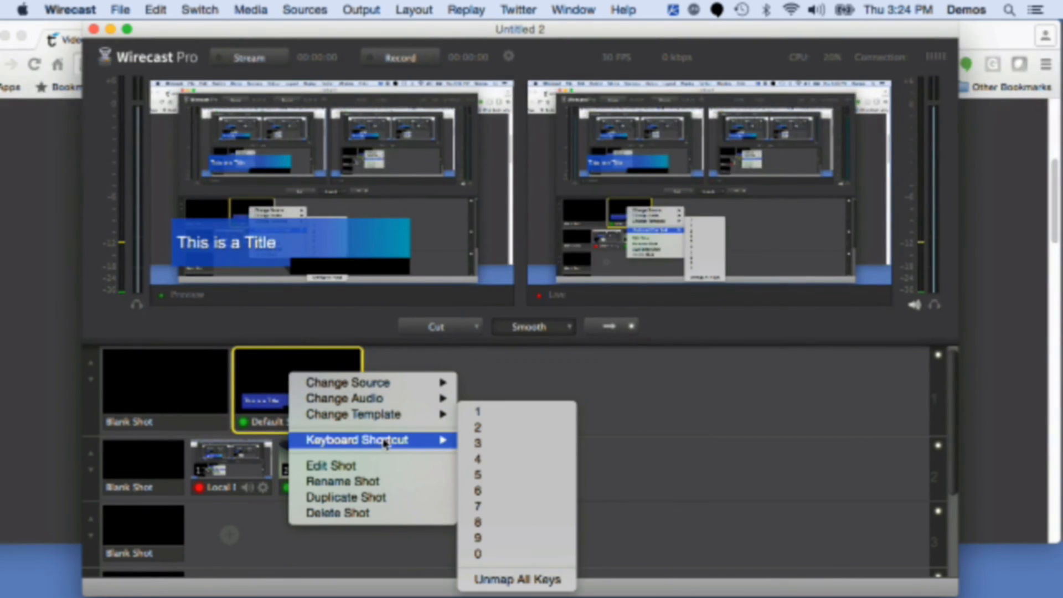
{"action": "left_click", "coordinate": [515, 462]}
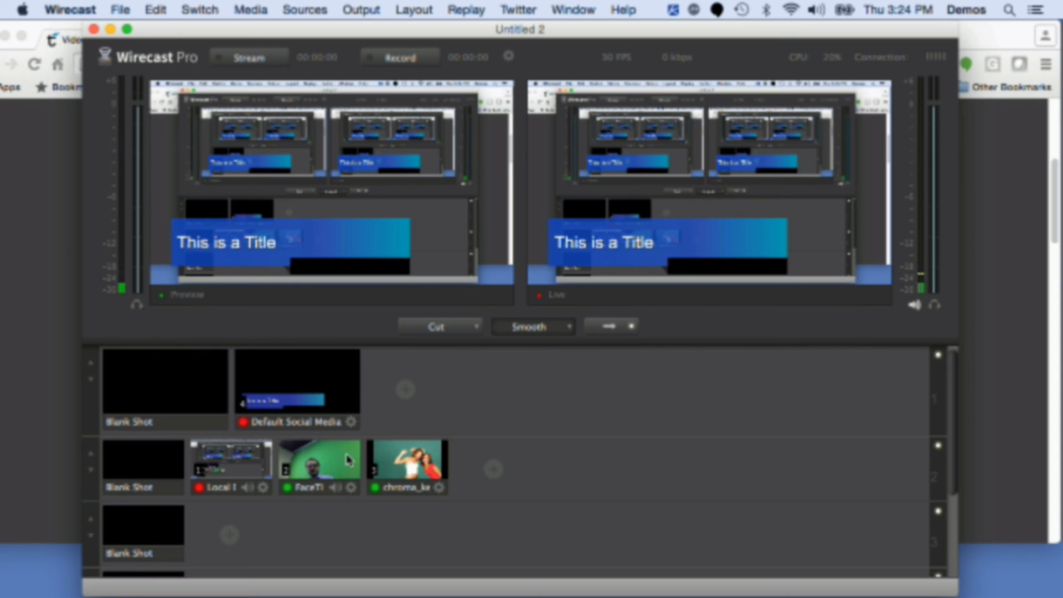
Step: Select the blank shot in the second layer and take it live
{"action": "left_click", "coordinate": [149, 467]}
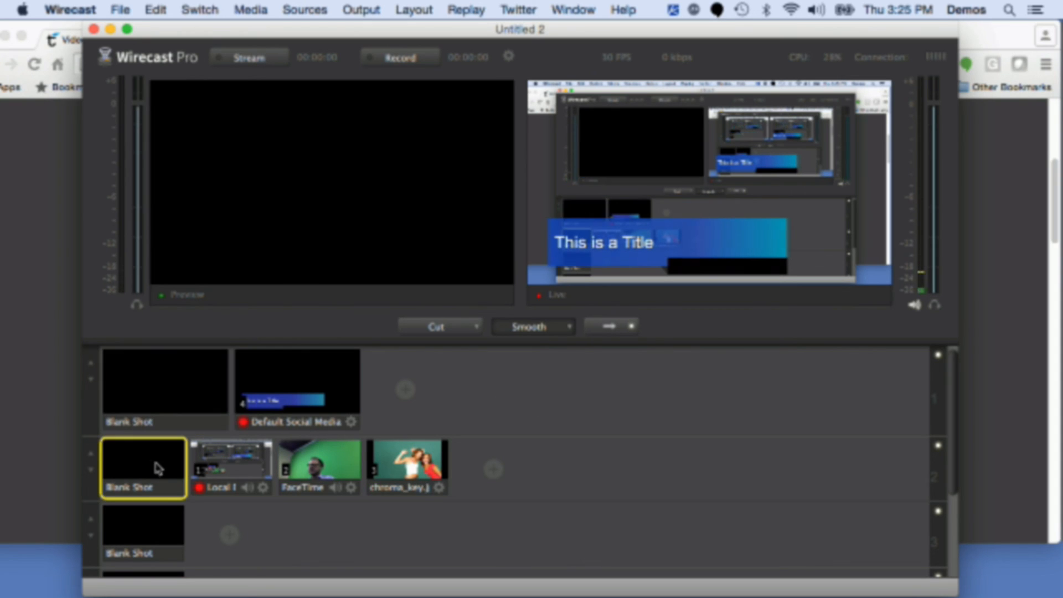
{"action": "left_click", "coordinate": [641, 327]}
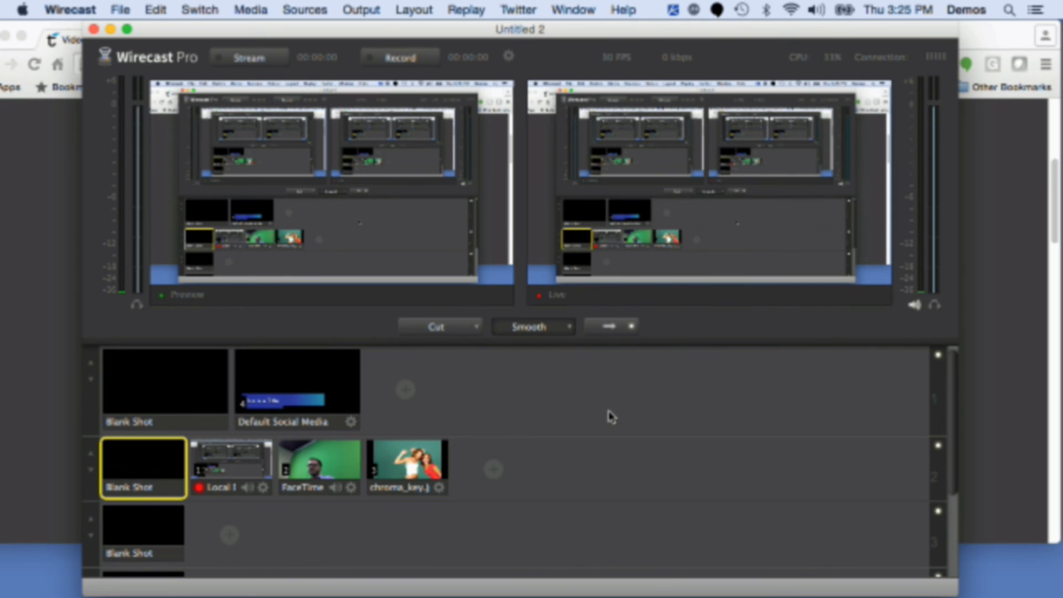
Step: Switch live to the camera and desktop shots with shortcuts 2 and 1, then overlay the title with shortcut 4
{"action": "key", "text": "2"}
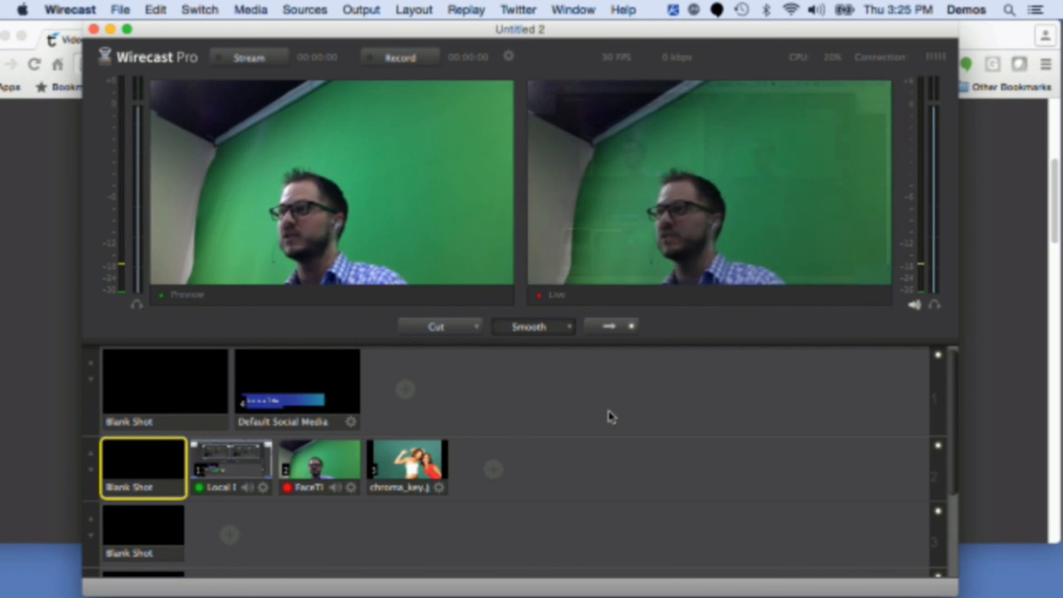
{"action": "key", "text": "1"}
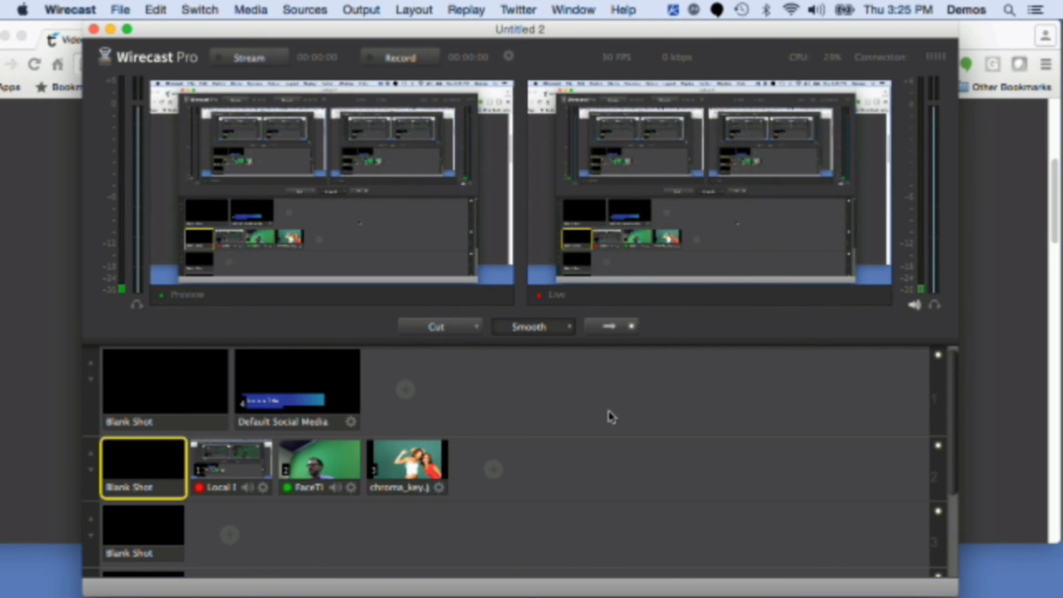
{"action": "key", "text": "4"}
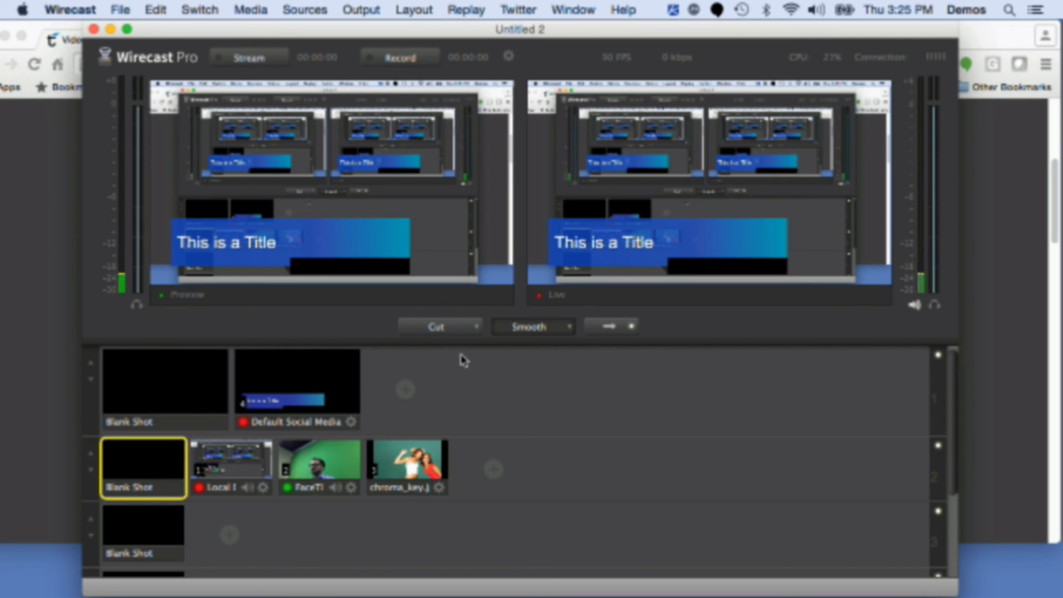
Step: Cycle the camera, chroma_key and desktop shots live beneath the title using shortcuts 2, 3 and 1
{"action": "key", "text": "2"}
{"action": "key", "text": "3"}
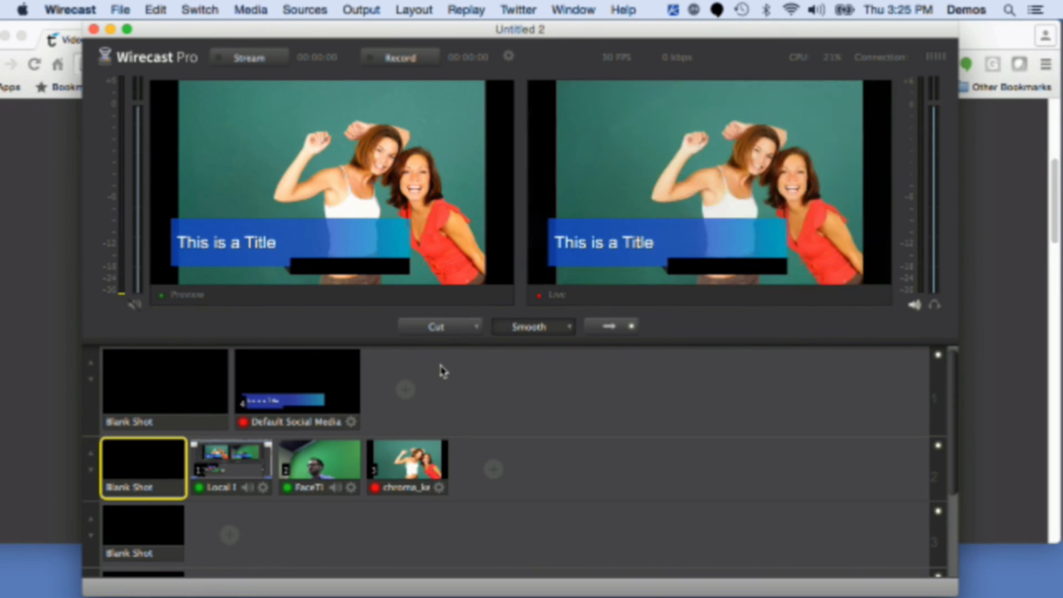
{"action": "key", "text": "2"}
{"action": "key", "text": "1"}
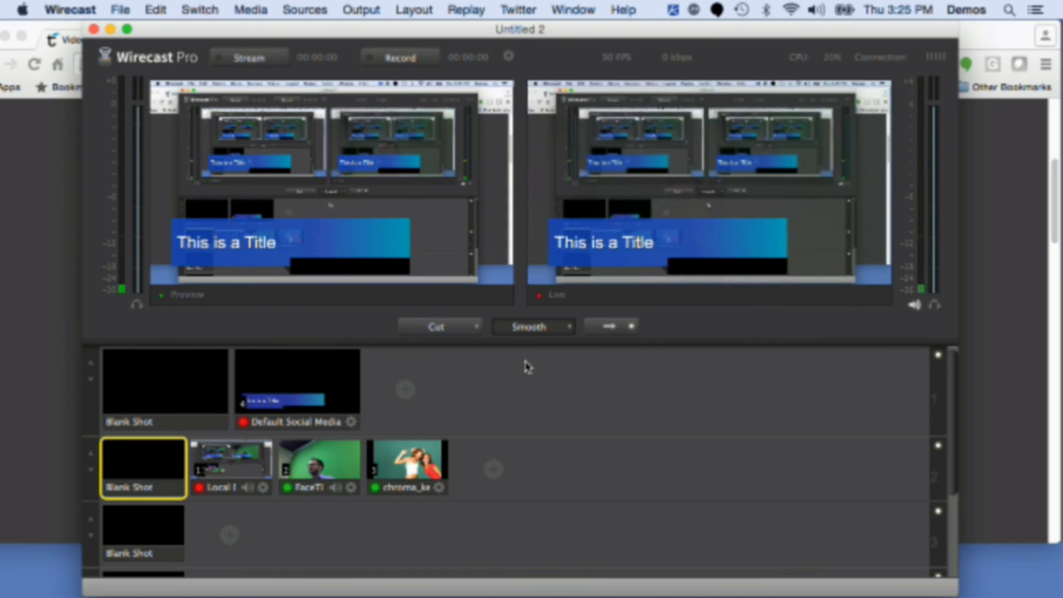
{"action": "key", "text": "2"}
{"action": "key", "text": "3"}
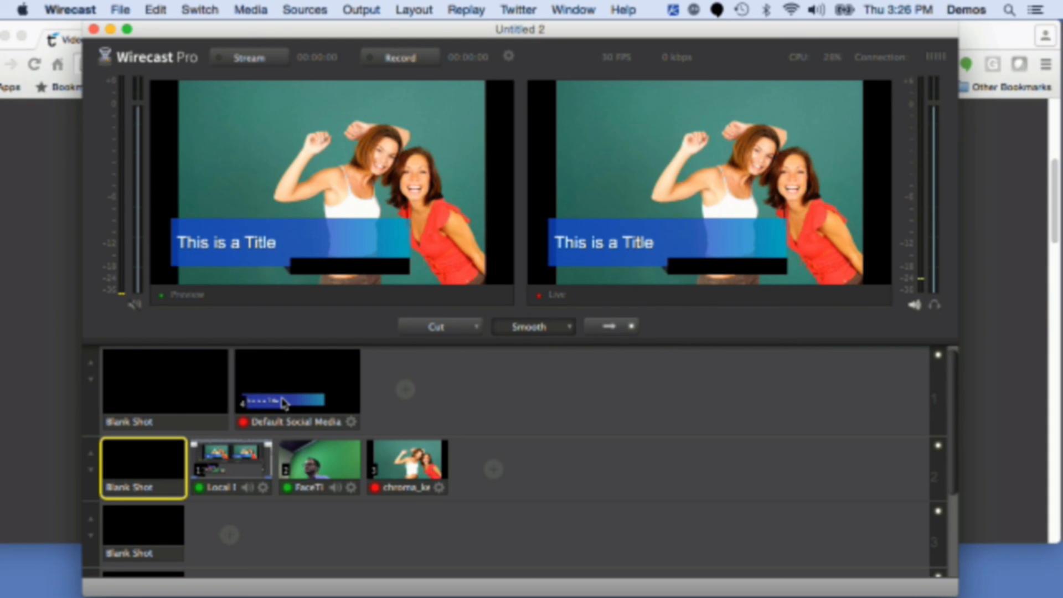
Step: Add a new empty shot to the top layer
{"action": "mouse_move", "coordinate": [399, 388]}
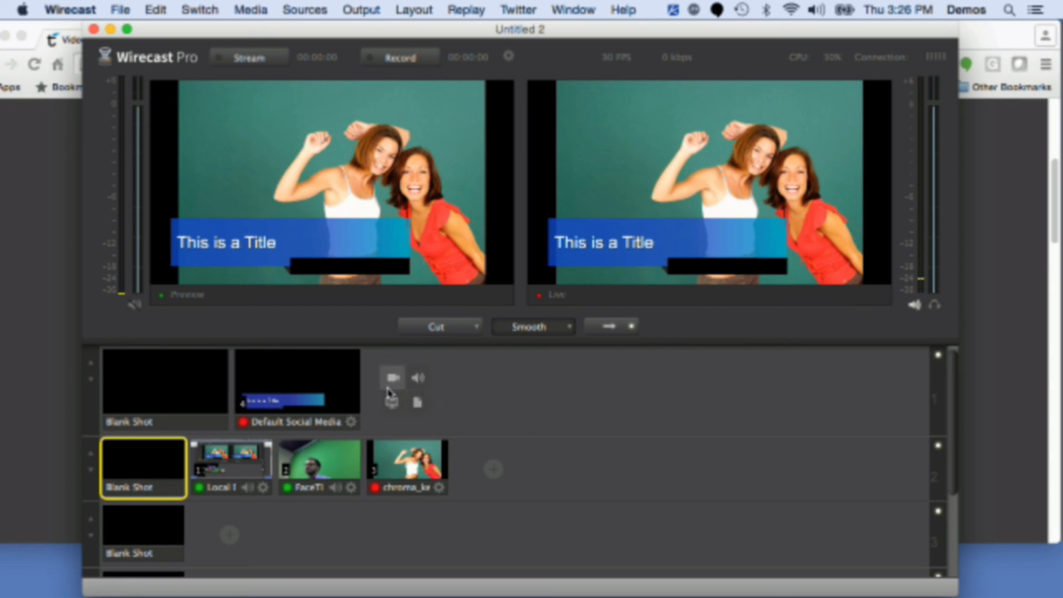
{"action": "left_click", "coordinate": [418, 407]}
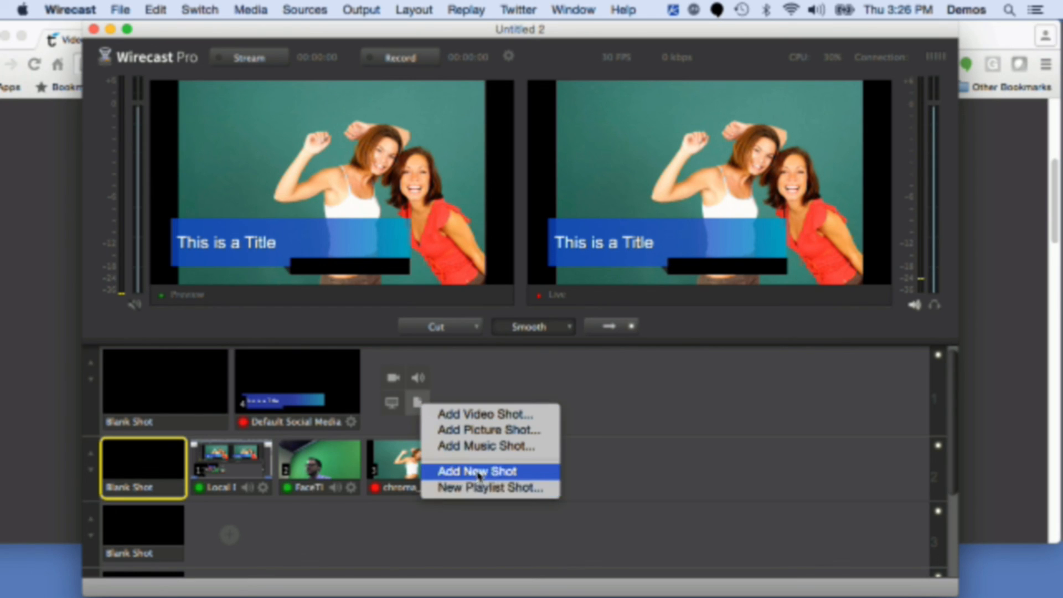
{"action": "left_click", "coordinate": [477, 471]}
{"action": "double_click", "coordinate": [173, 379]}
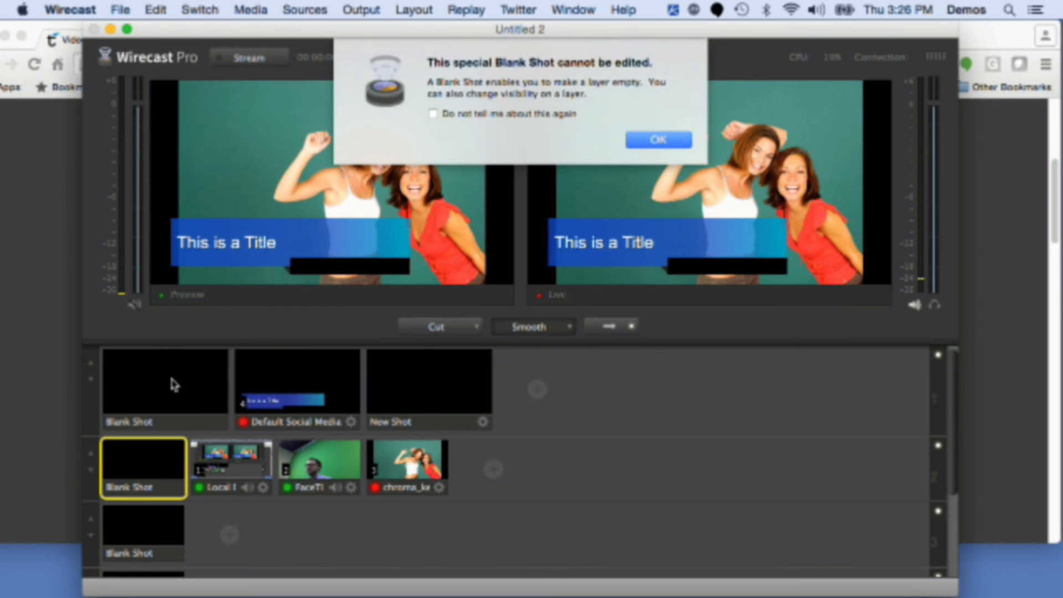
{"action": "left_click", "coordinate": [649, 148]}
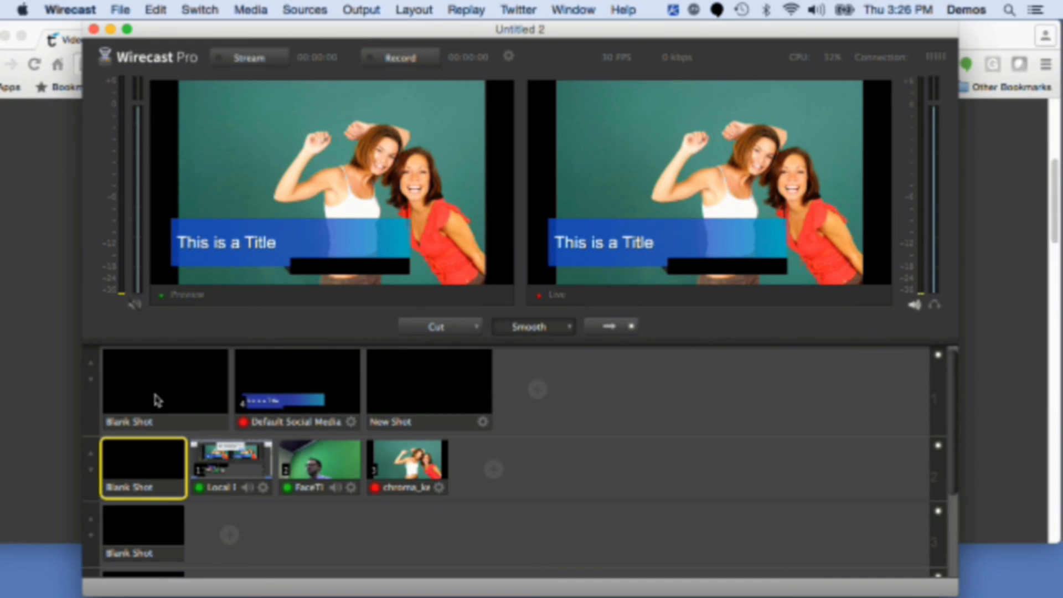
Step: Assign keyboard shortcut 5 to the new empty shot in the top layer
{"action": "left_click", "coordinate": [428, 389]}
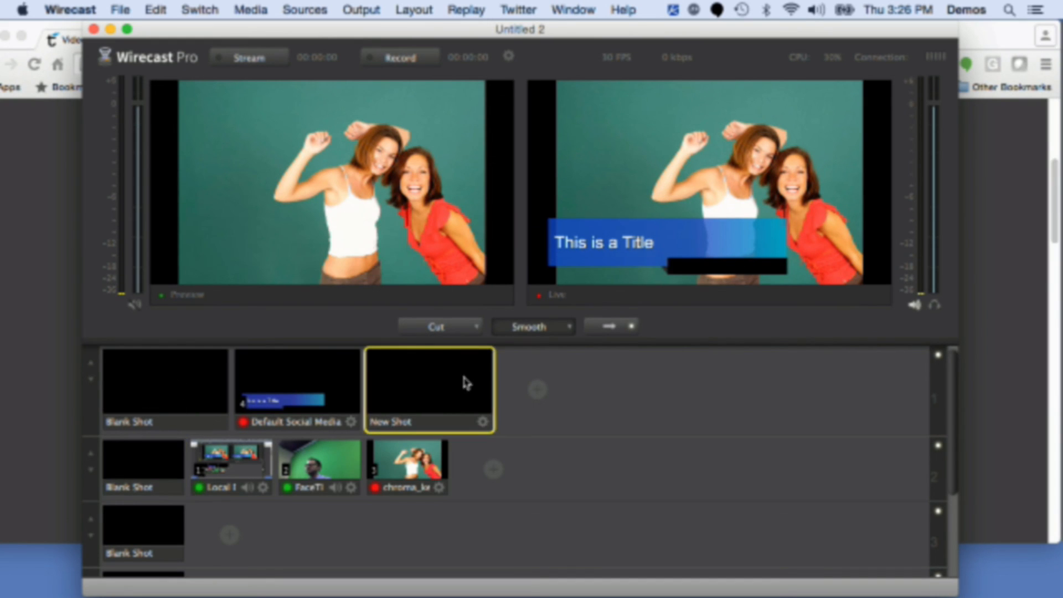
{"action": "right_click", "coordinate": [440, 380]}
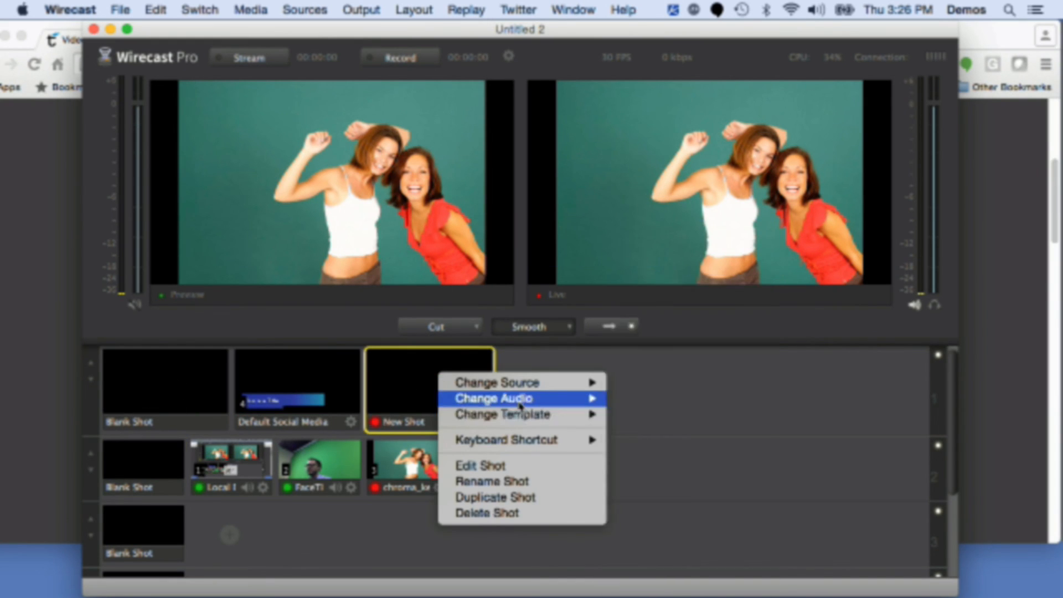
{"action": "mouse_move", "coordinate": [520, 441]}
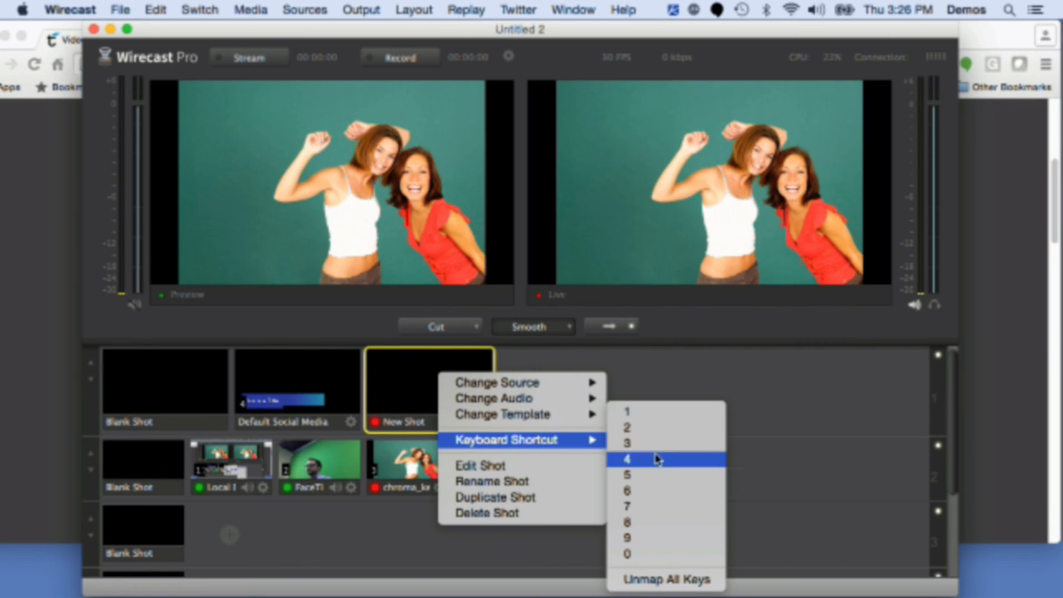
{"action": "left_click", "coordinate": [656, 474]}
{"action": "mouse_move", "coordinate": [538, 393]}
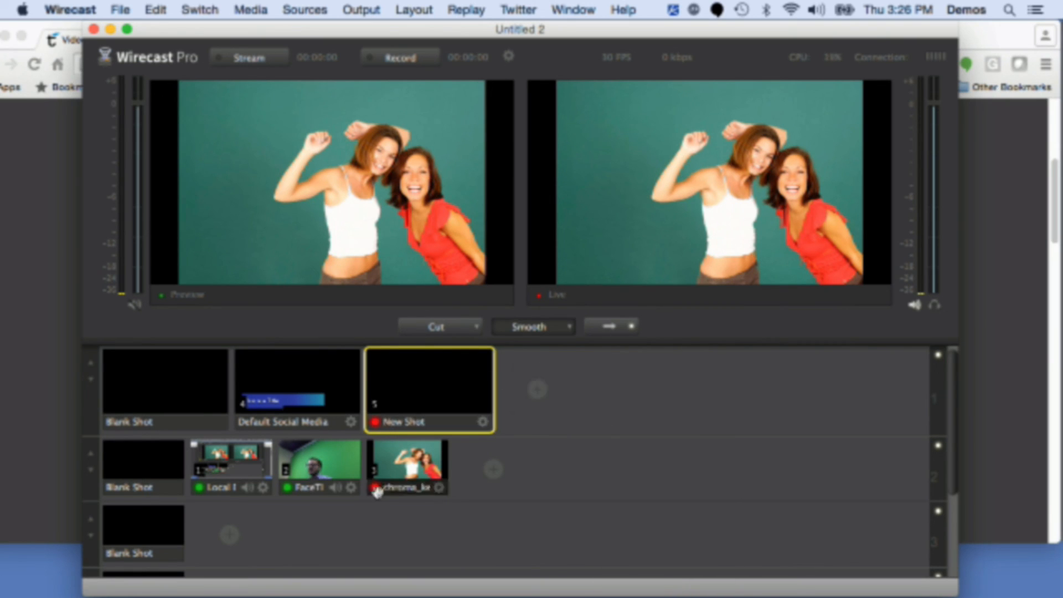
Step: Switch shots live with shortcuts 1, 2, 4 and 3, using shortcut 5 to clear the title layer
{"action": "key", "text": "1"}
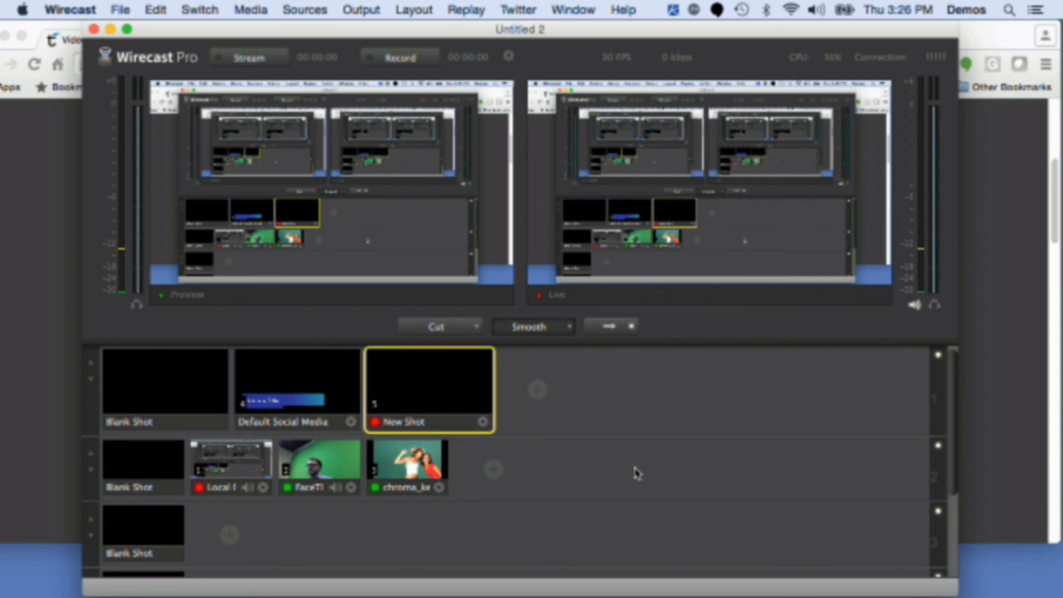
{"action": "key", "text": "2"}
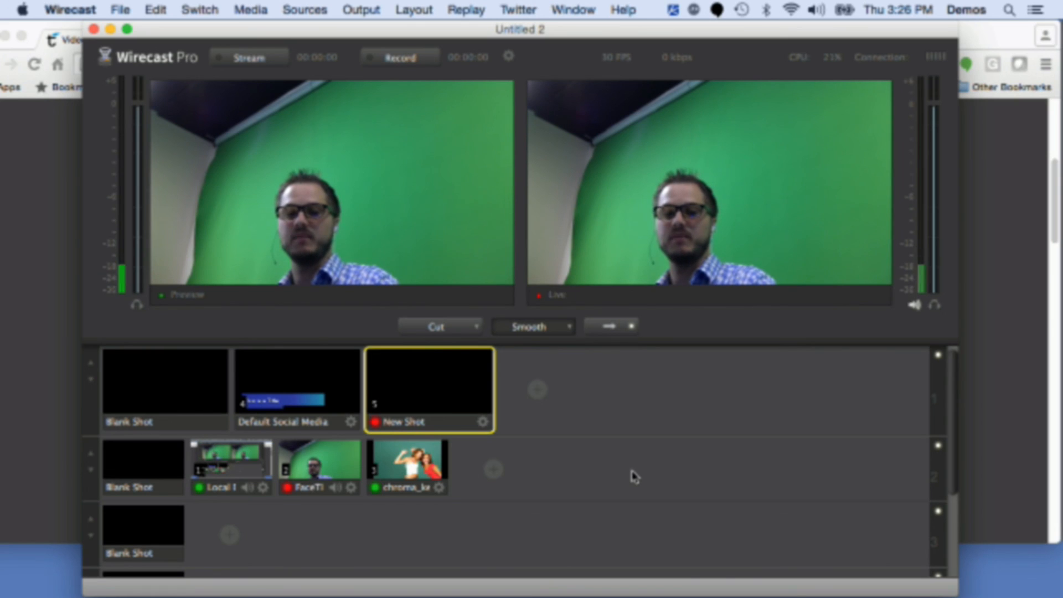
{"action": "key", "text": "4"}
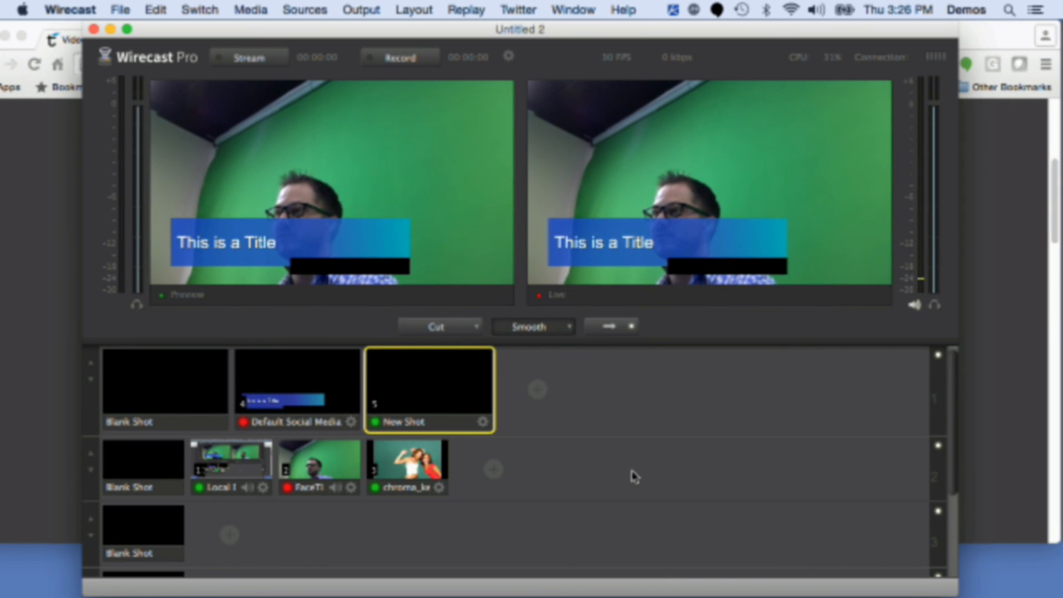
{"action": "key", "text": "5"}
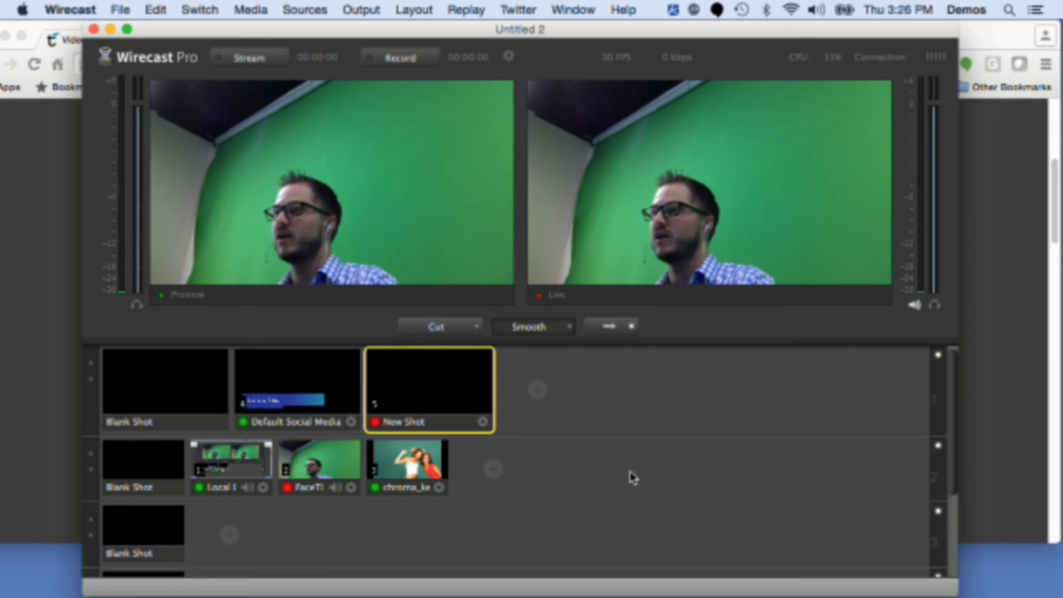
{"action": "key", "text": "4"}
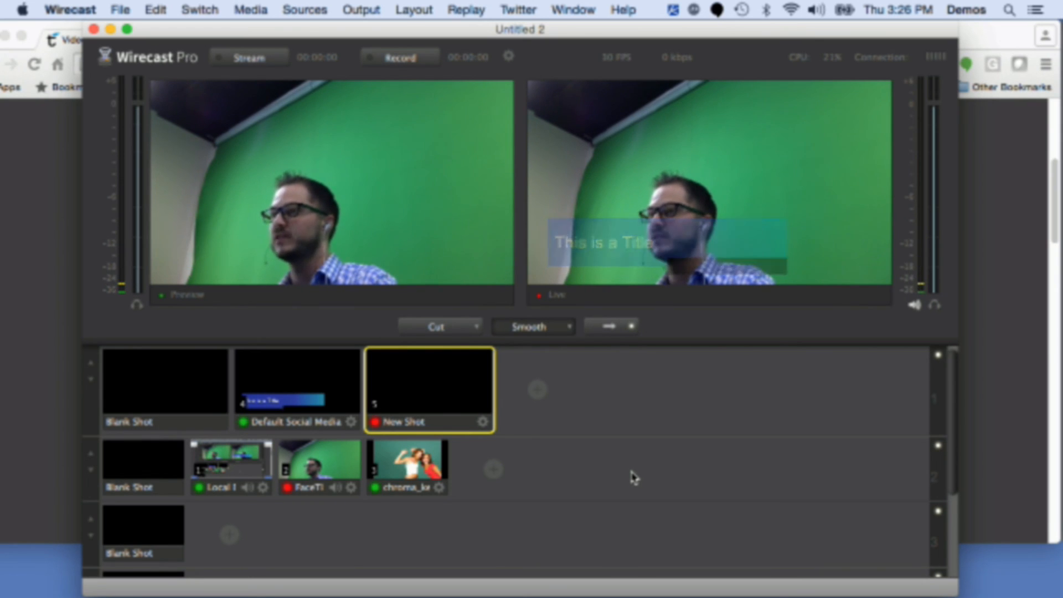
{"action": "key", "text": "5"}
{"action": "key", "text": "4"}
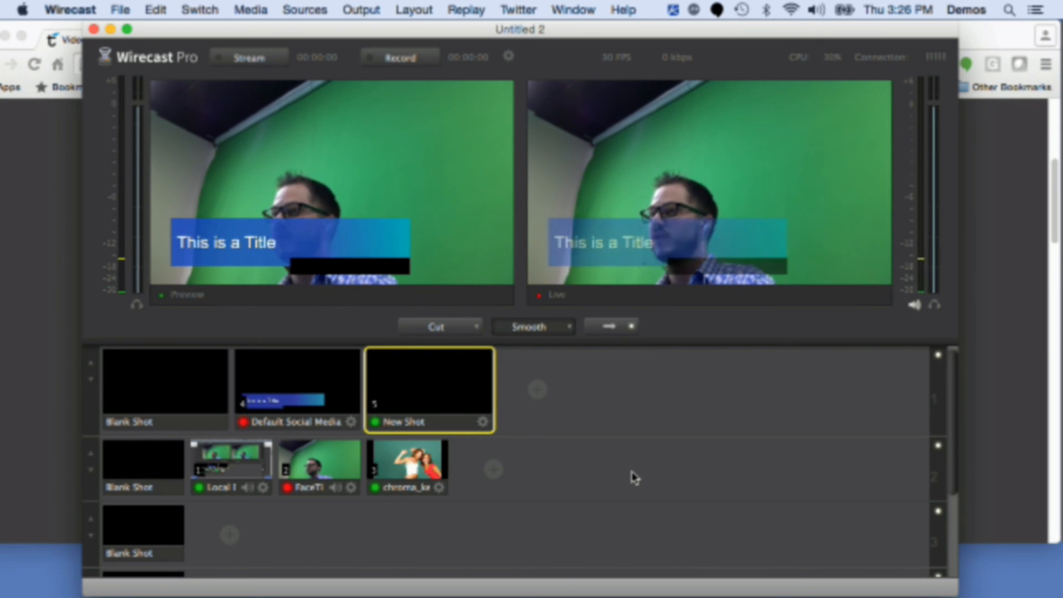
{"action": "key", "text": "3"}
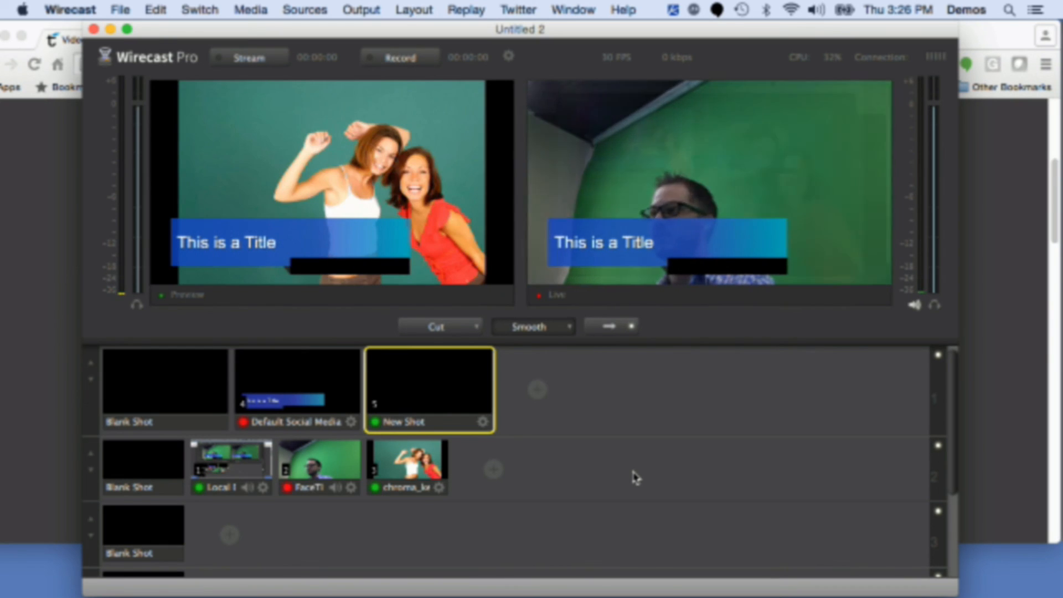
{"action": "key", "text": "5"}
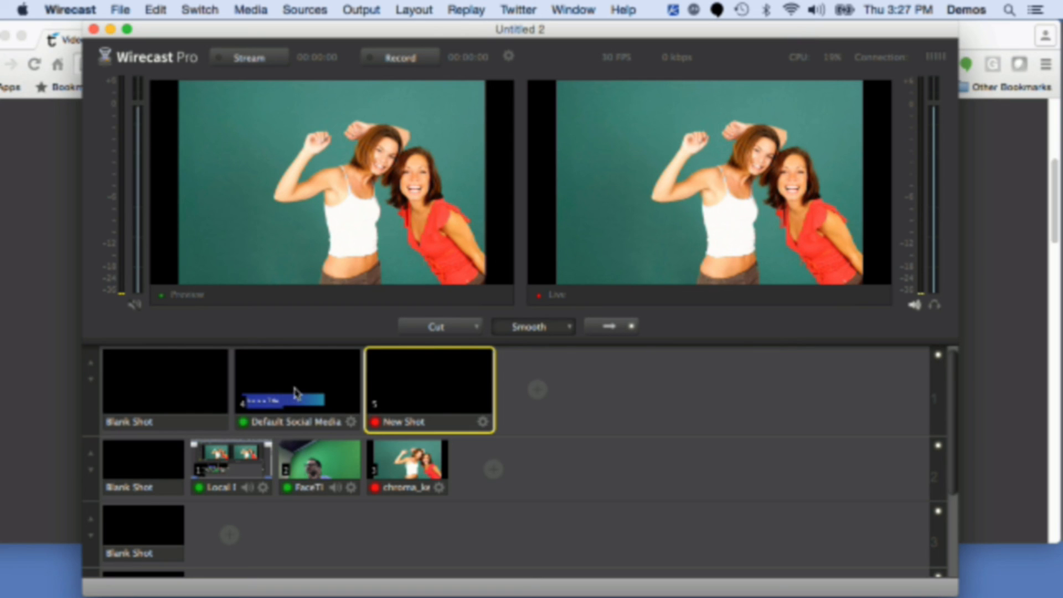
Step: Take the Default Social Media title, then the desktop and camera shots live beneath it
{"action": "left_click", "coordinate": [281, 382]}
{"action": "left_click", "coordinate": [228, 467]}
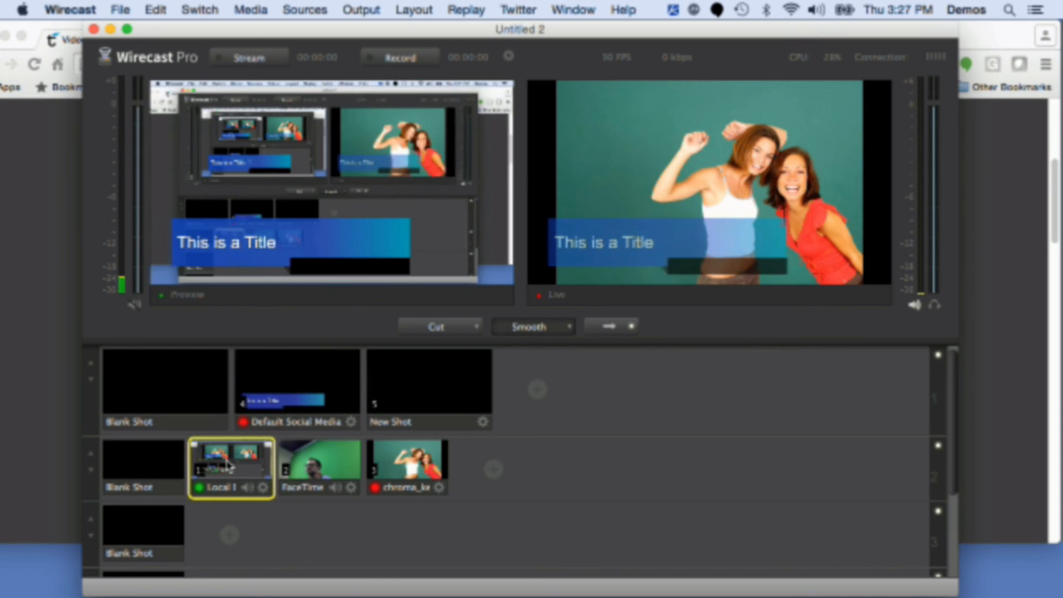
{"action": "left_click", "coordinate": [319, 462]}
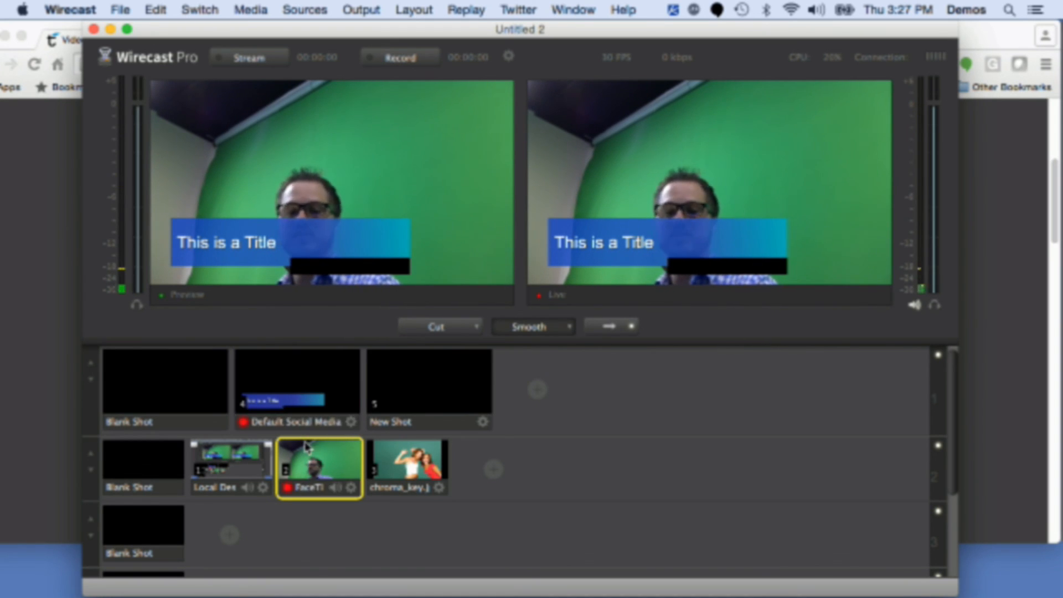
Step: Change the Default Social Media title shot's keyboard shortcut to 2
{"action": "left_click", "coordinate": [307, 379]}
{"action": "right_click", "coordinate": [307, 379]}
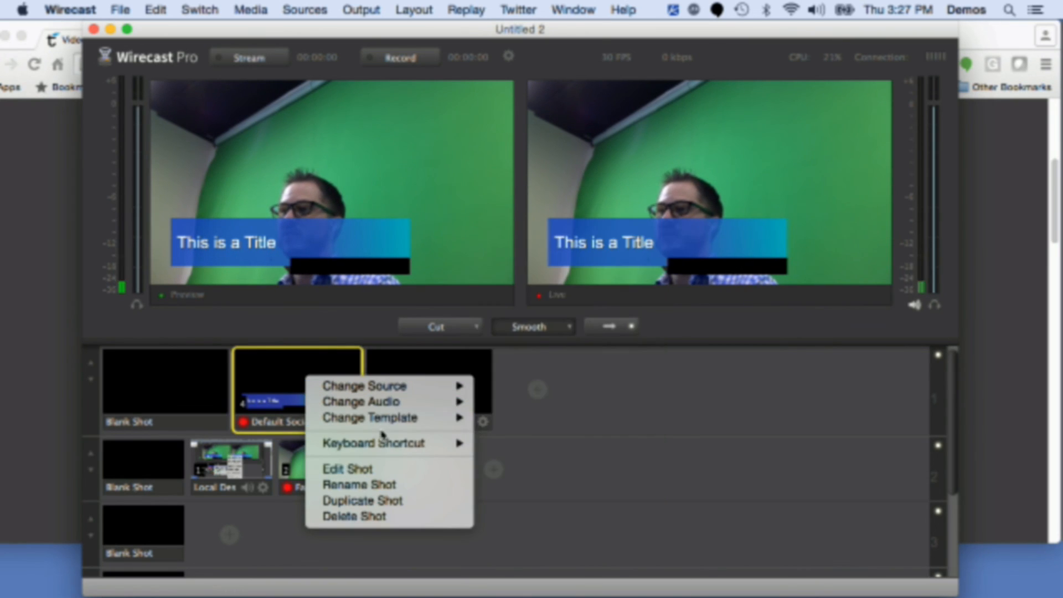
{"action": "mouse_move", "coordinate": [384, 446]}
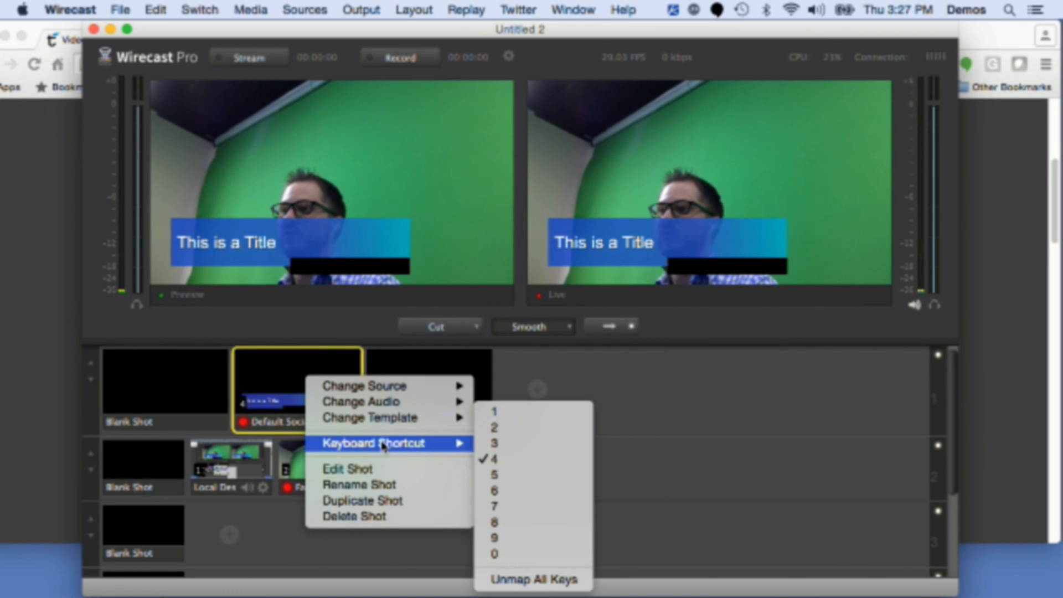
{"action": "left_click", "coordinate": [520, 431]}
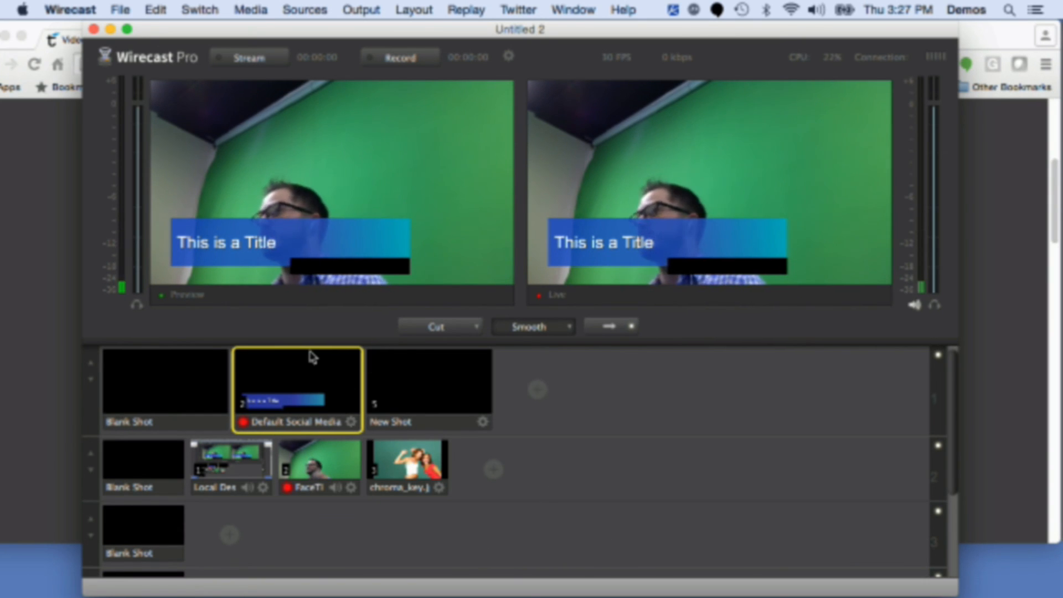
Step: Take both blank shots live, then switch live with shortcuts 1 and 2
{"action": "left_click", "coordinate": [180, 372]}
{"action": "left_click", "coordinate": [165, 460]}
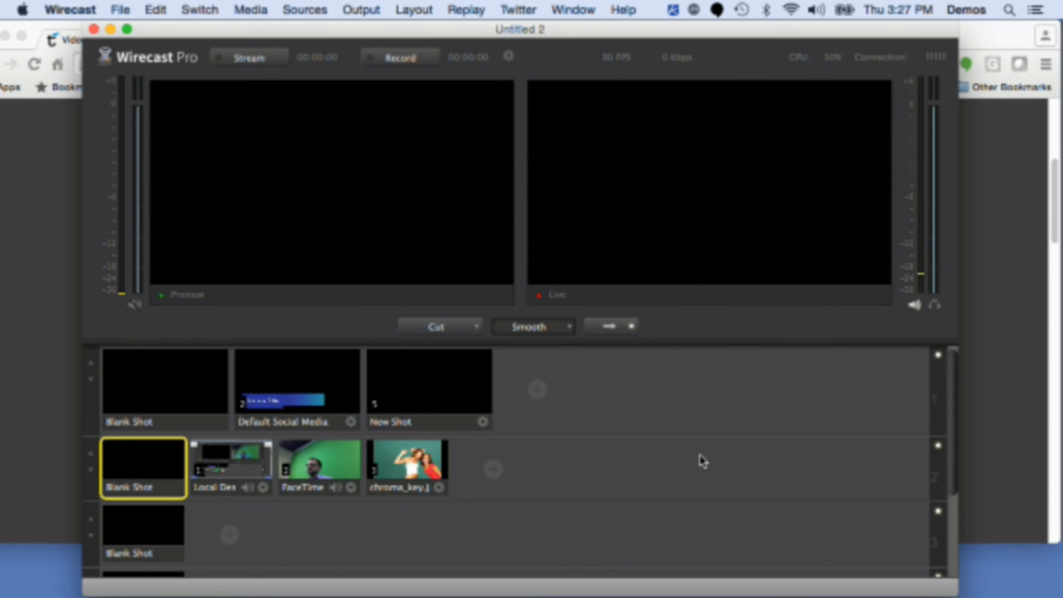
{"action": "key", "text": "1"}
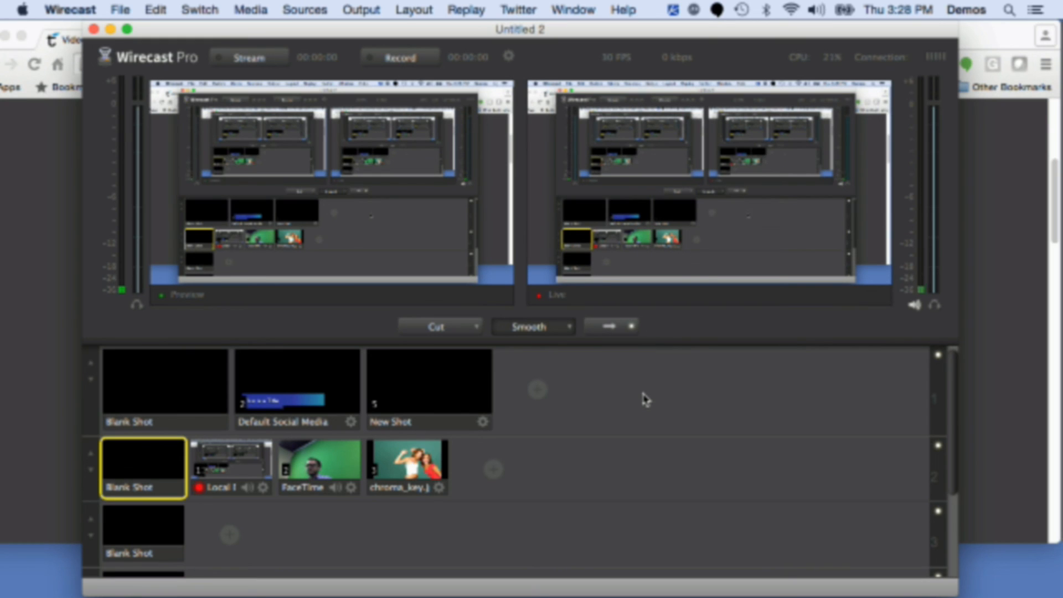
{"action": "key", "text": "2"}
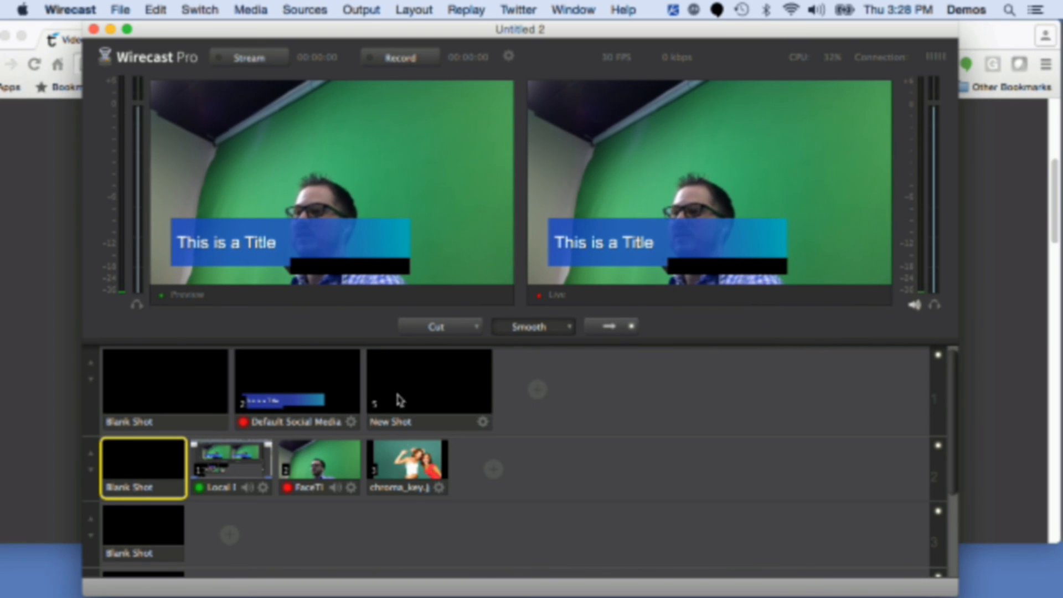
Step: Change the new empty shot's keyboard shortcut to 3
{"action": "right_click", "coordinate": [411, 378]}
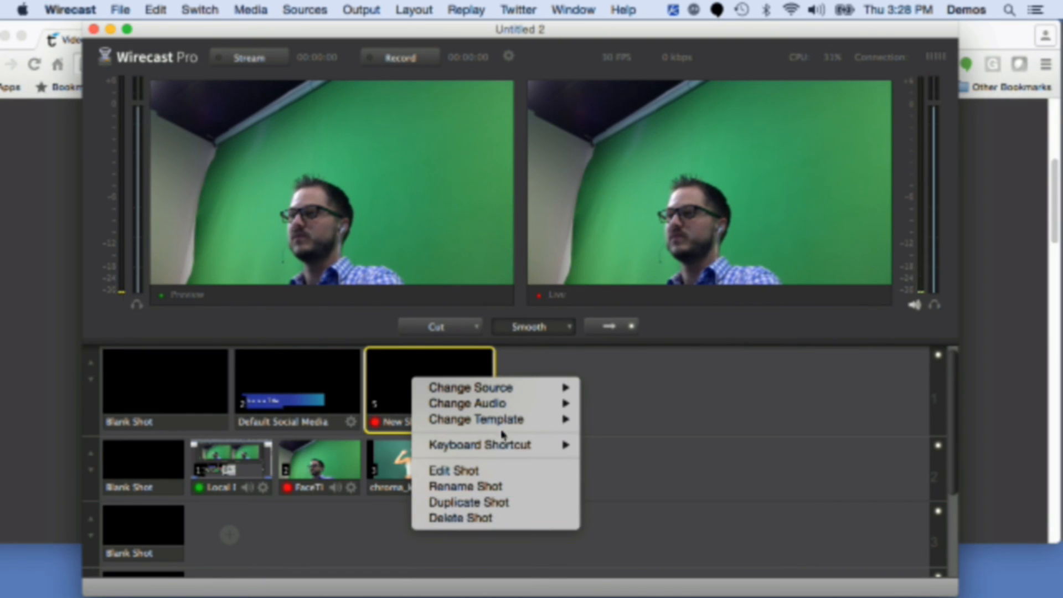
{"action": "mouse_move", "coordinate": [526, 445]}
{"action": "left_click", "coordinate": [630, 447]}
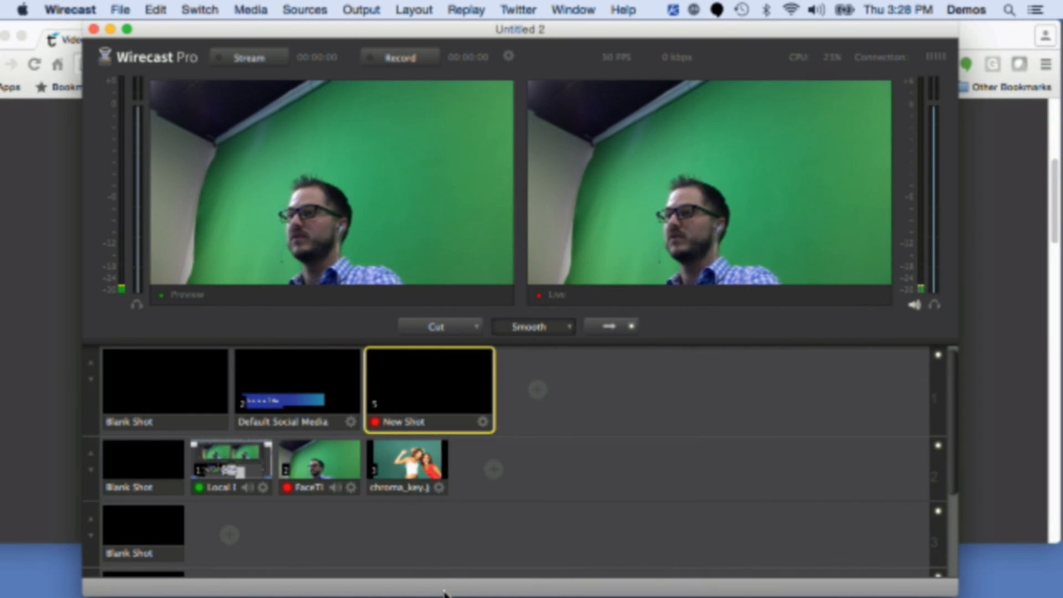
Step: Switch shots live with shortcuts 1, 2, 3 and 1 to test the combined shortcuts
{"action": "key", "text": "1"}
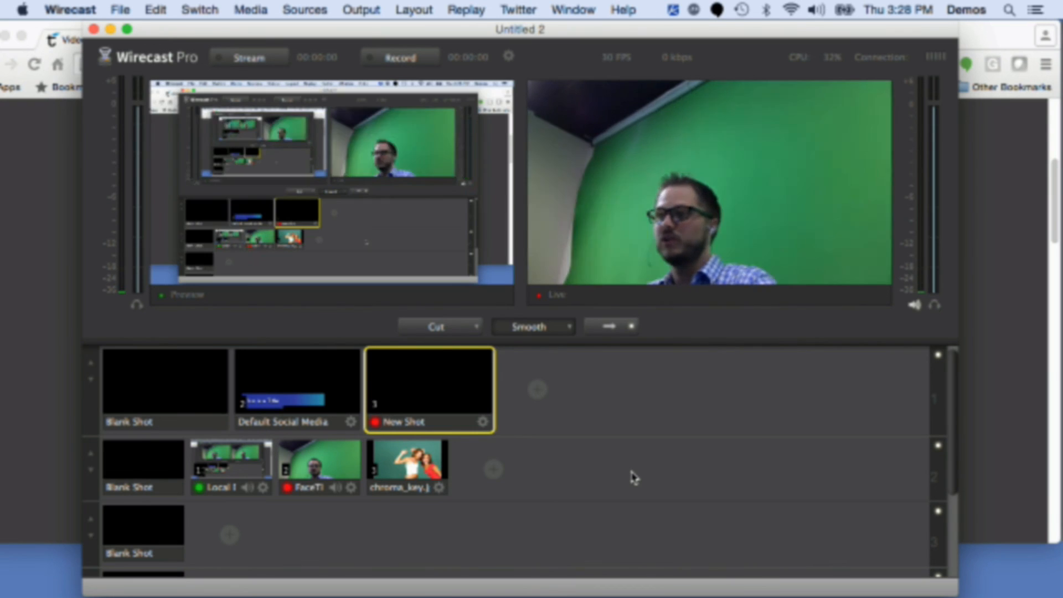
{"action": "key", "text": "2"}
{"action": "key", "text": "3"}
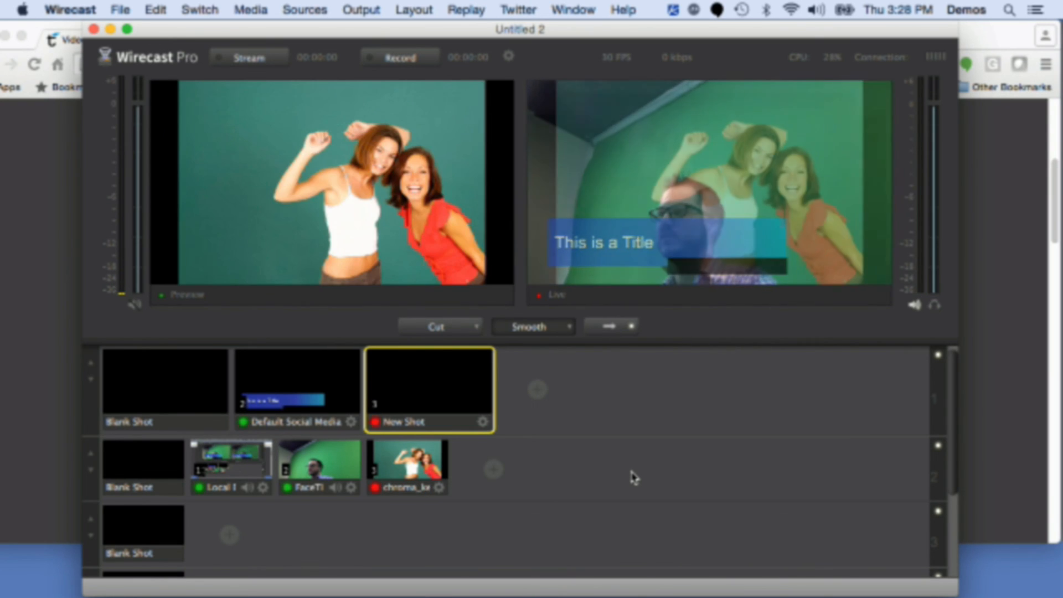
{"action": "key", "text": "1"}
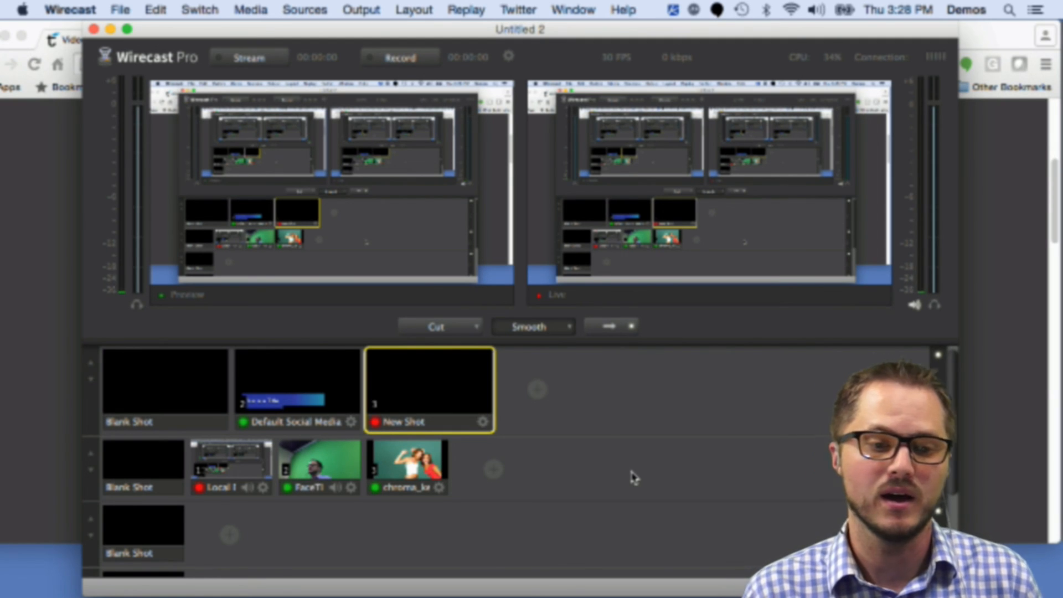
Step: Take the title and camera shots live, then switch to the desktop with shortcut 1
{"action": "left_click", "coordinate": [291, 403]}
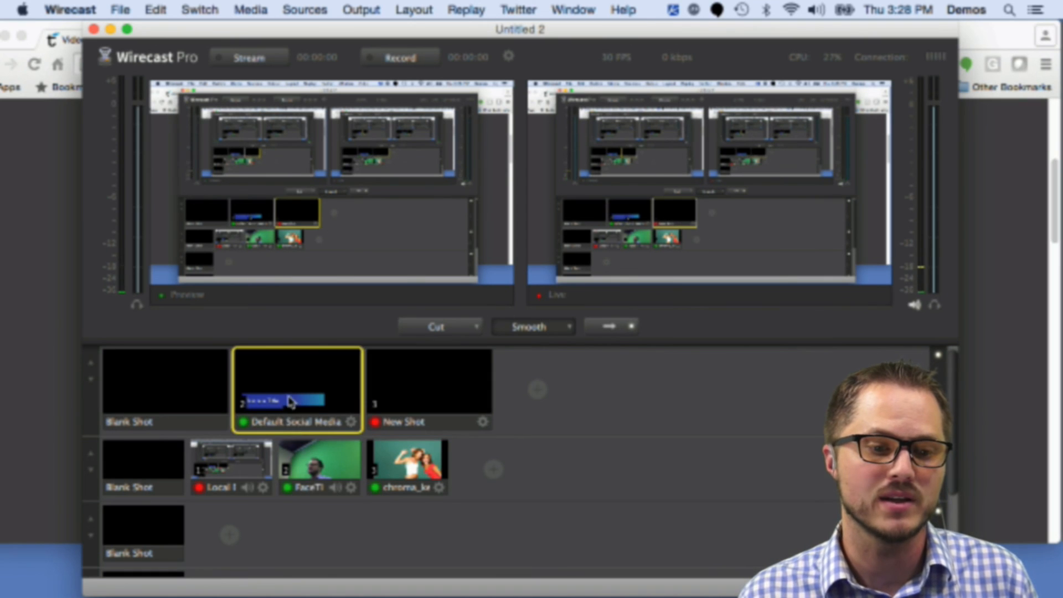
{"action": "left_click", "coordinate": [317, 466]}
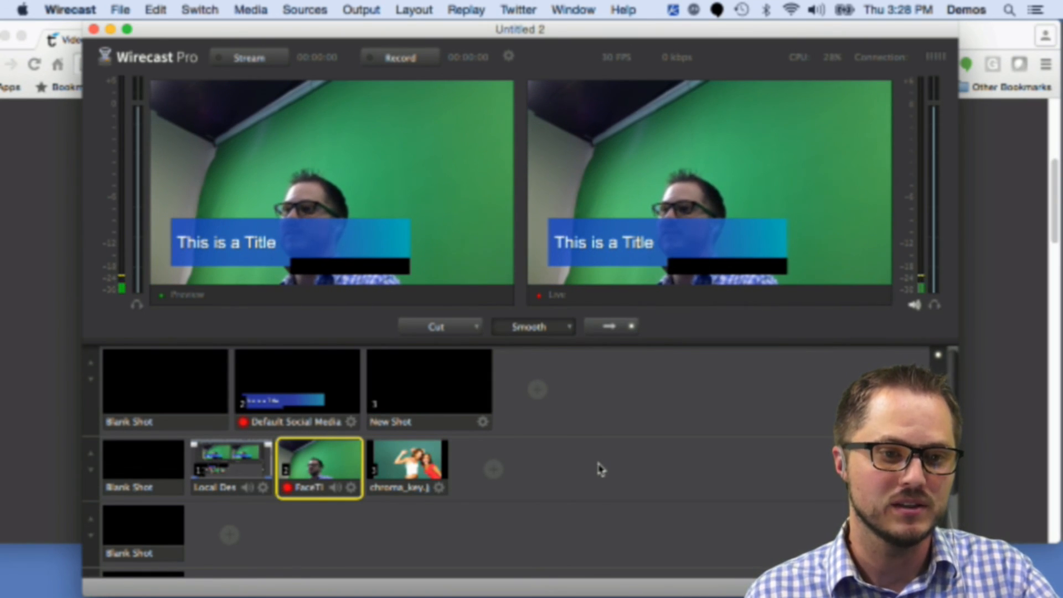
{"action": "key", "text": "1"}
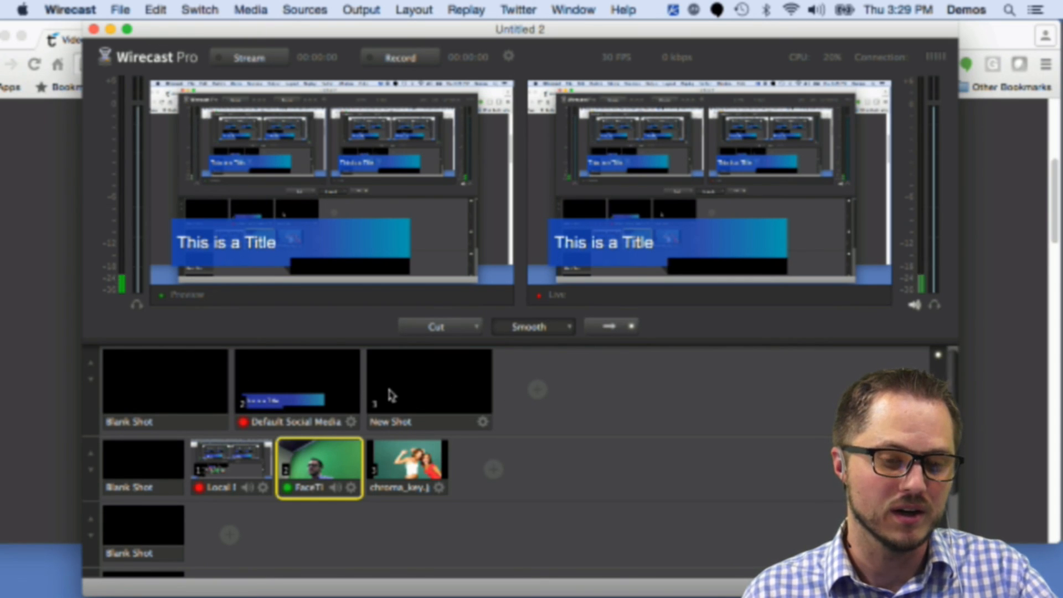
Step: Change the new empty shot's keyboard shortcut to 1
{"action": "right_click", "coordinate": [408, 385]}
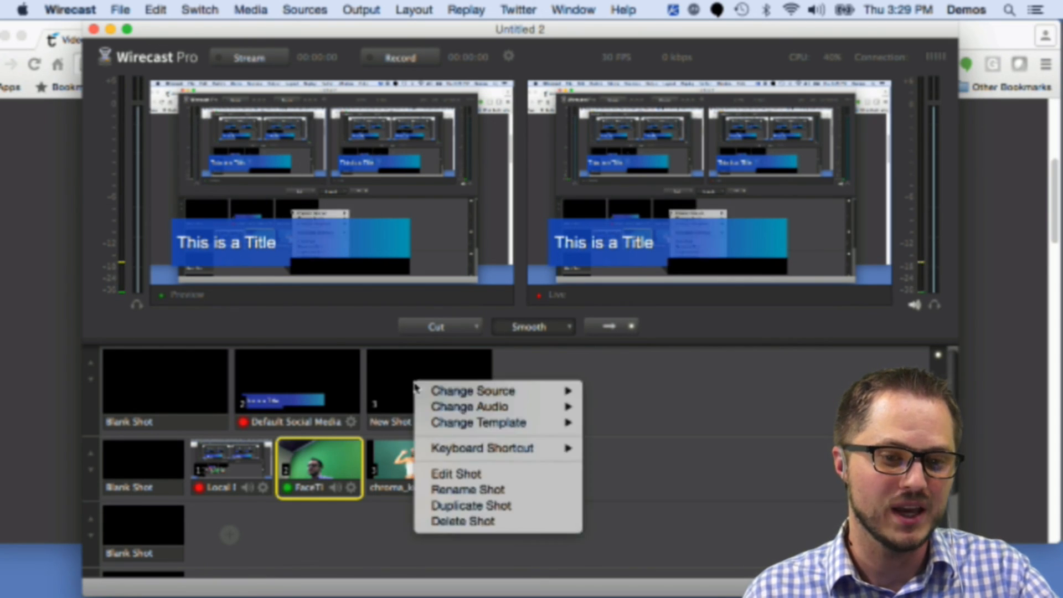
{"action": "mouse_move", "coordinate": [470, 436]}
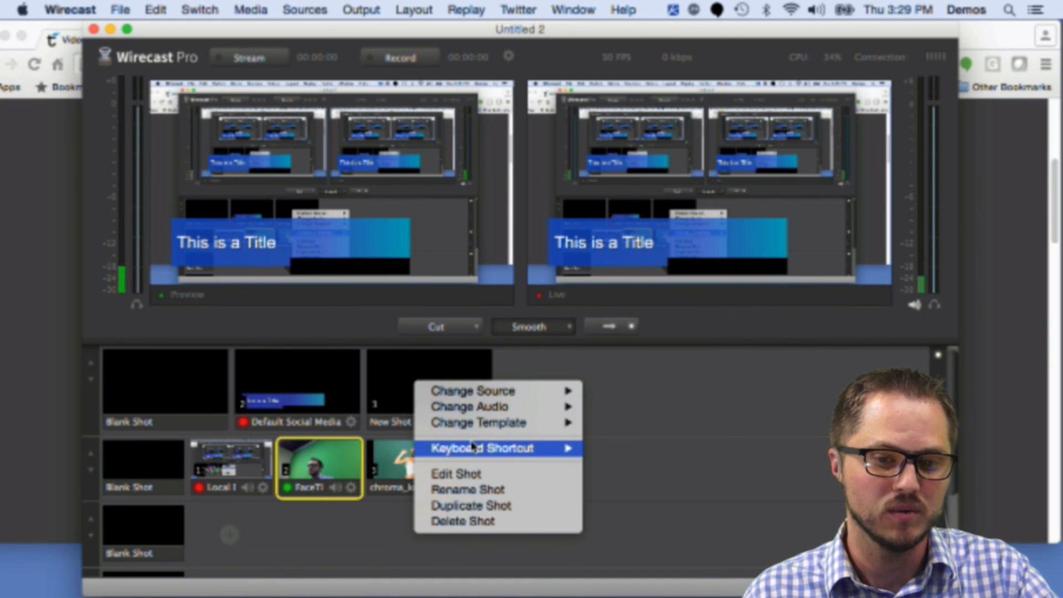
{"action": "mouse_move", "coordinate": [543, 448]}
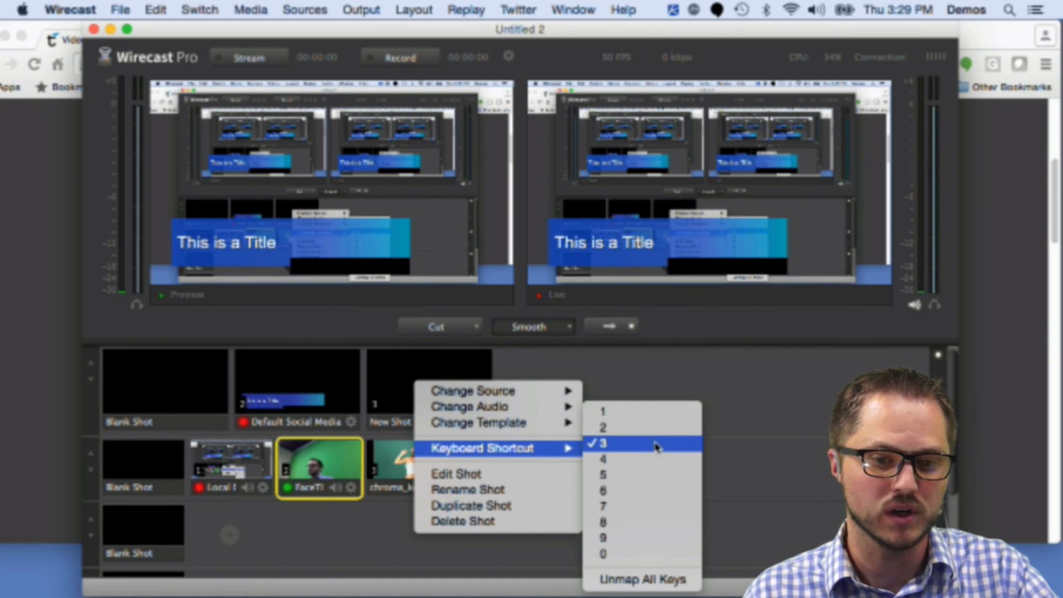
{"action": "left_click", "coordinate": [643, 414]}
{"action": "right_click", "coordinate": [432, 387]}
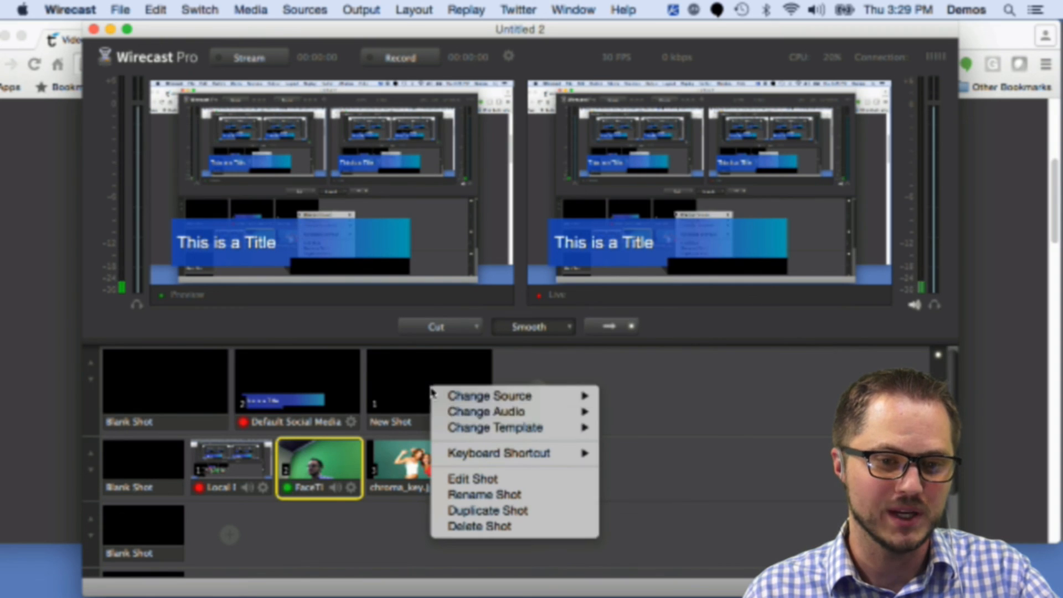
{"action": "mouse_move", "coordinate": [480, 421]}
{"action": "left_click", "coordinate": [540, 361]}
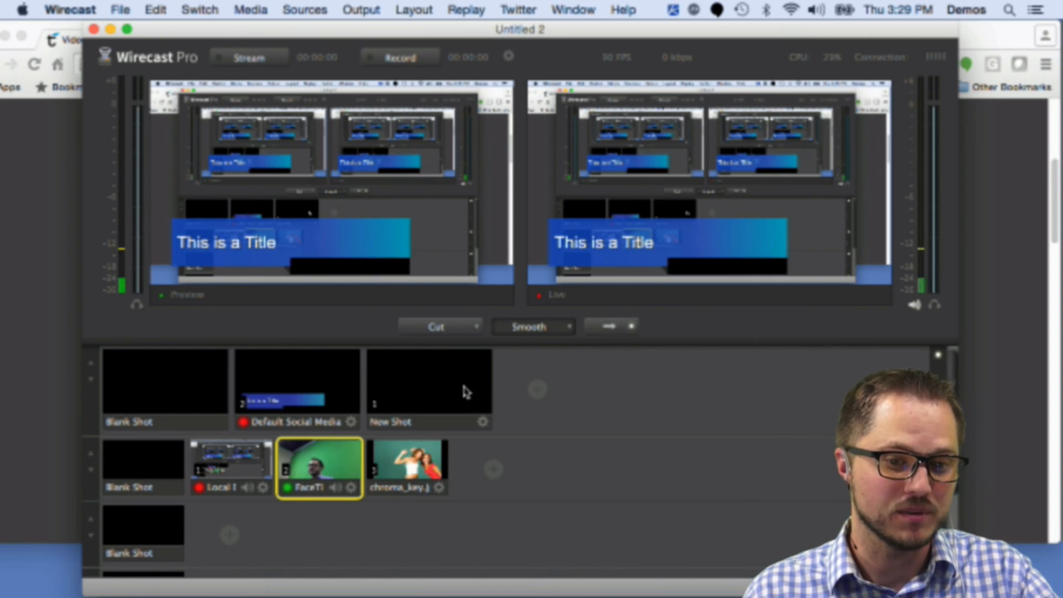
{"action": "mouse_move", "coordinate": [520, 389]}
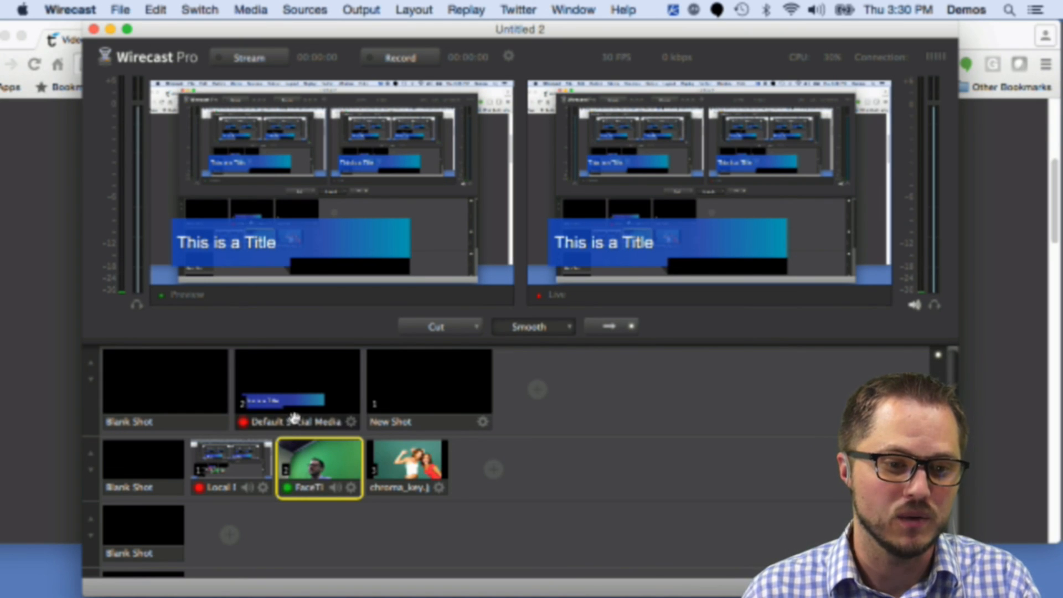
Step: Unmap all keyboard shortcut keys through the title shot's shortcut options
{"action": "right_click", "coordinate": [302, 382]}
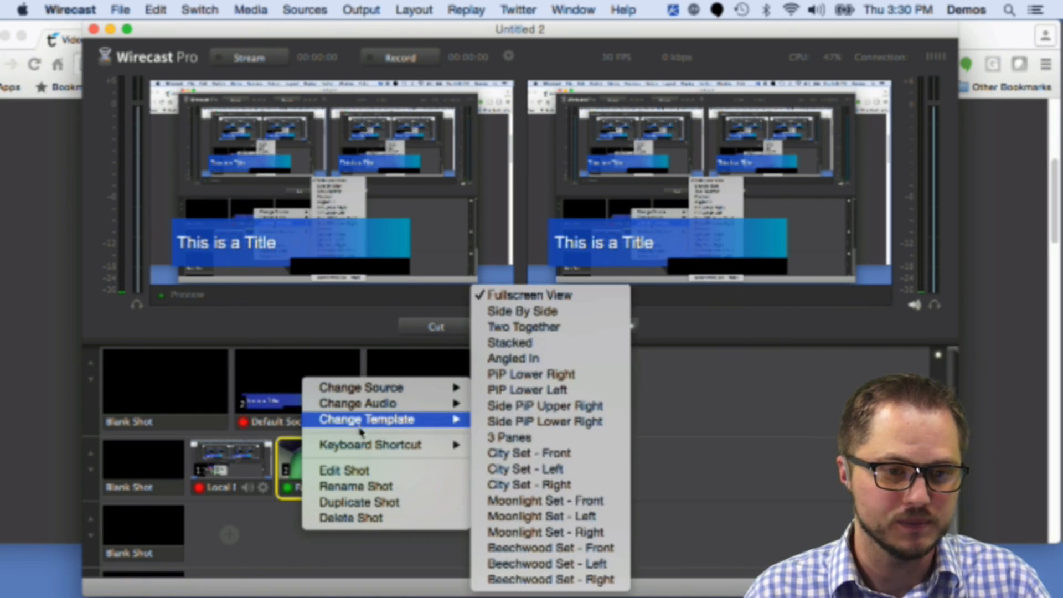
{"action": "mouse_move", "coordinate": [368, 445]}
{"action": "left_click", "coordinate": [531, 579]}
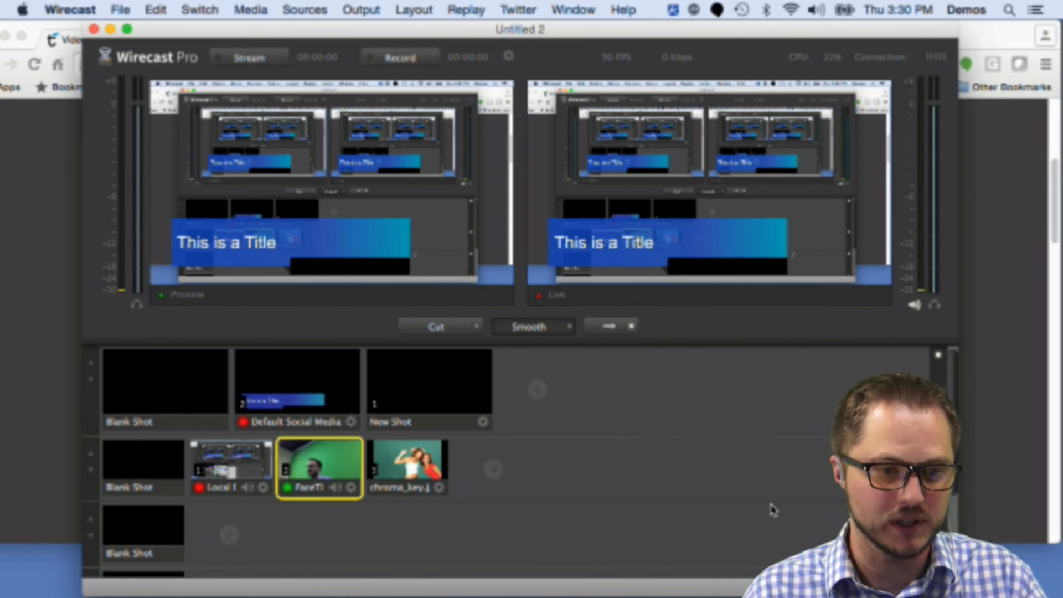
Step: Move the empty New Shot ahead of the Default Social Media title shot in the top layer and select it
{"action": "mouse_move", "coordinate": [418, 427]}
{"action": "left_mouse_down"}
{"action": "mouse_move", "coordinate": [229, 402]}
{"action": "mouse_move", "coordinate": [390, 420]}
{"action": "mouse_move", "coordinate": [238, 392]}
{"action": "mouse_move", "coordinate": [233, 408]}
{"action": "mouse_move", "coordinate": [398, 422]}
{"action": "left_mouse_up"}
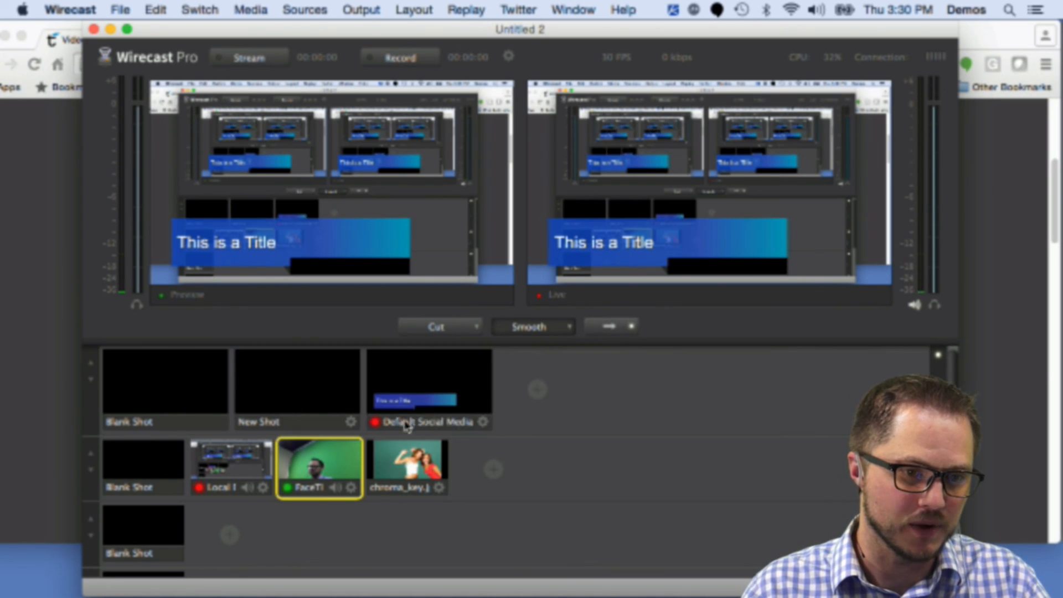
{"action": "left_click", "coordinate": [285, 396]}
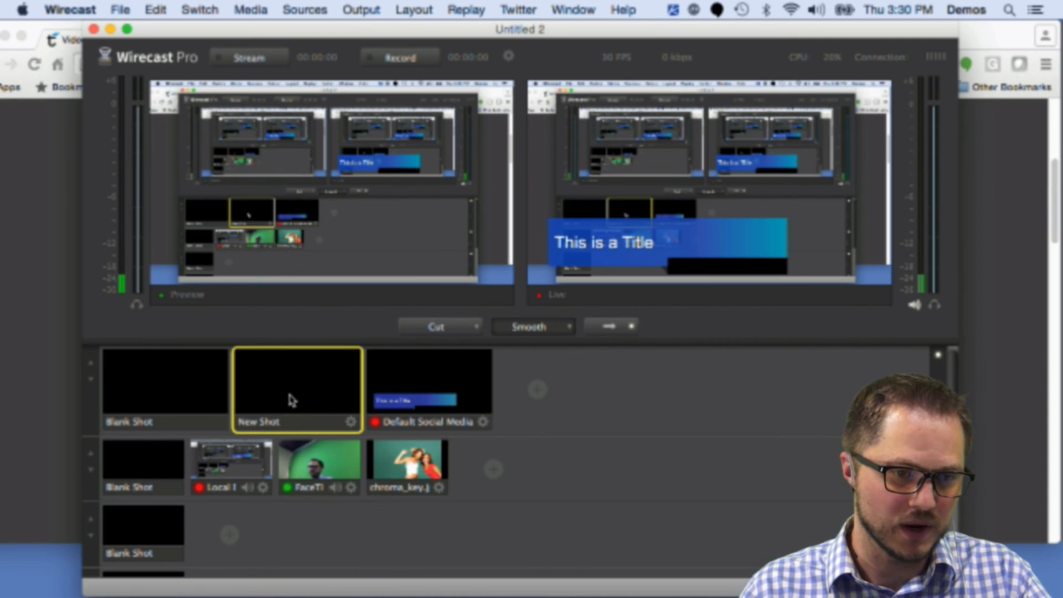
{"action": "mouse_move", "coordinate": [492, 469]}
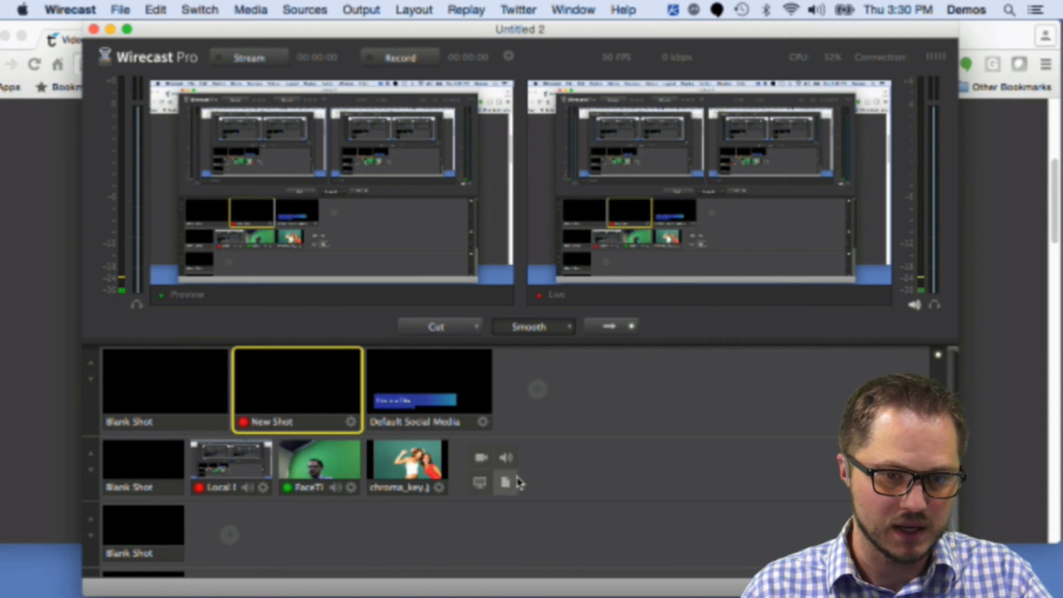
Step: Add a new playlist shot to the second layer, then delete that playlist shot without deleting its contents
{"action": "left_click", "coordinate": [504, 482]}
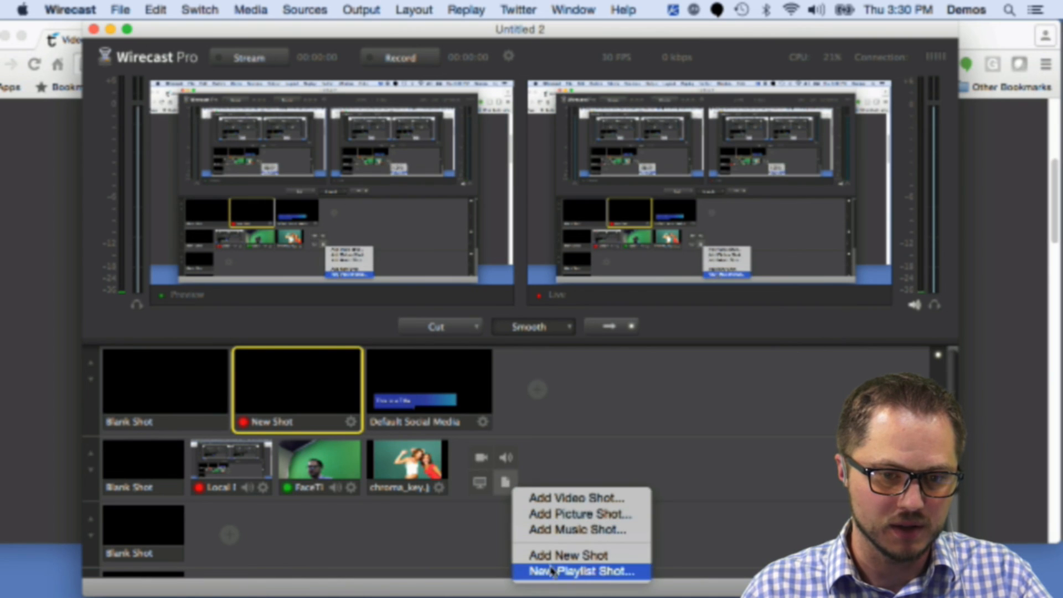
{"action": "left_click", "coordinate": [542, 570]}
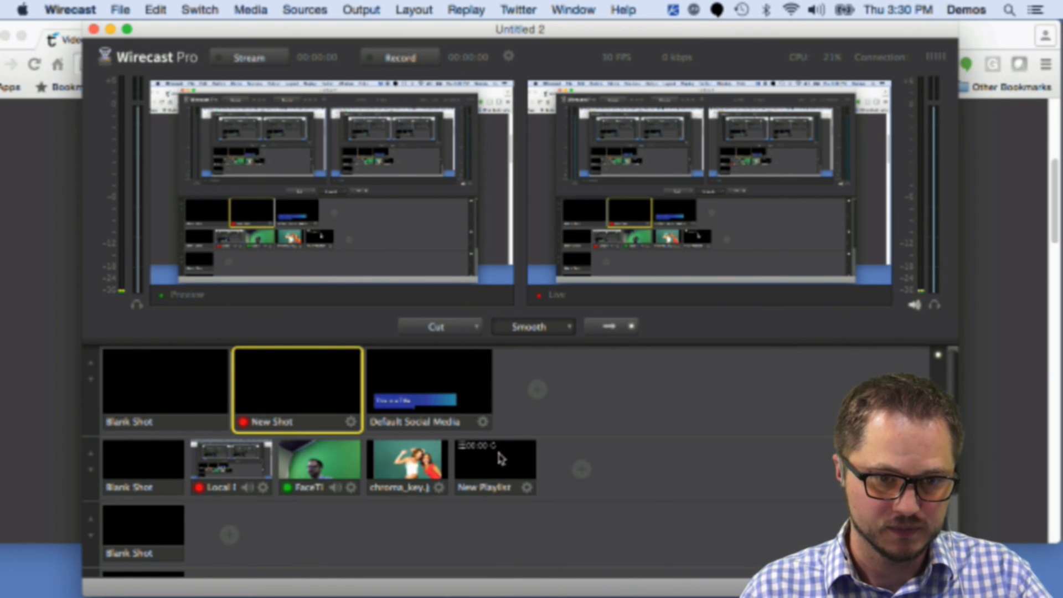
{"action": "left_click", "coordinate": [505, 467]}
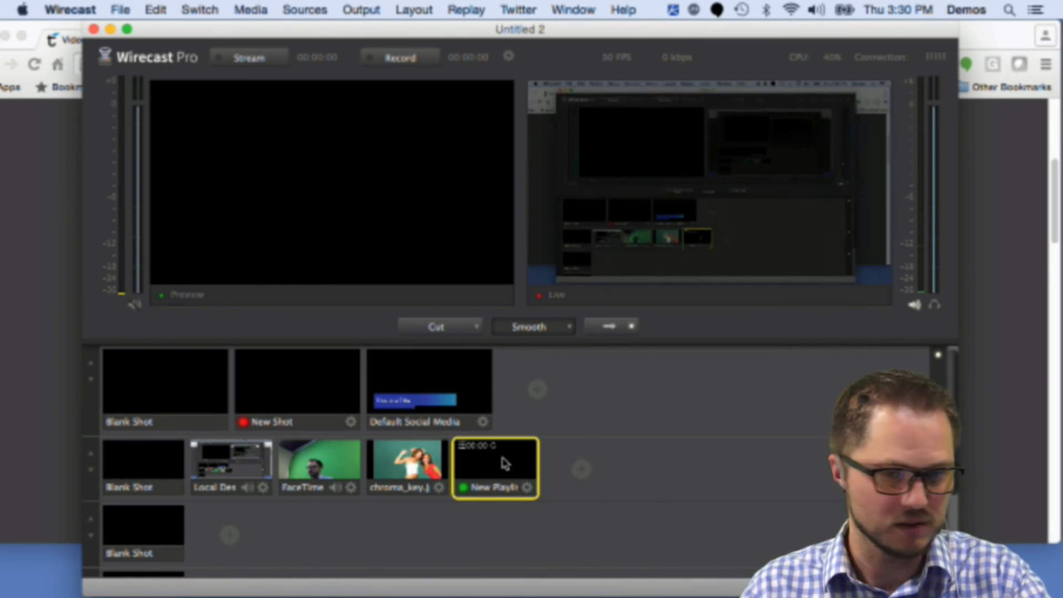
{"action": "right_click", "coordinate": [502, 464]}
{"action": "left_click", "coordinate": [556, 540]}
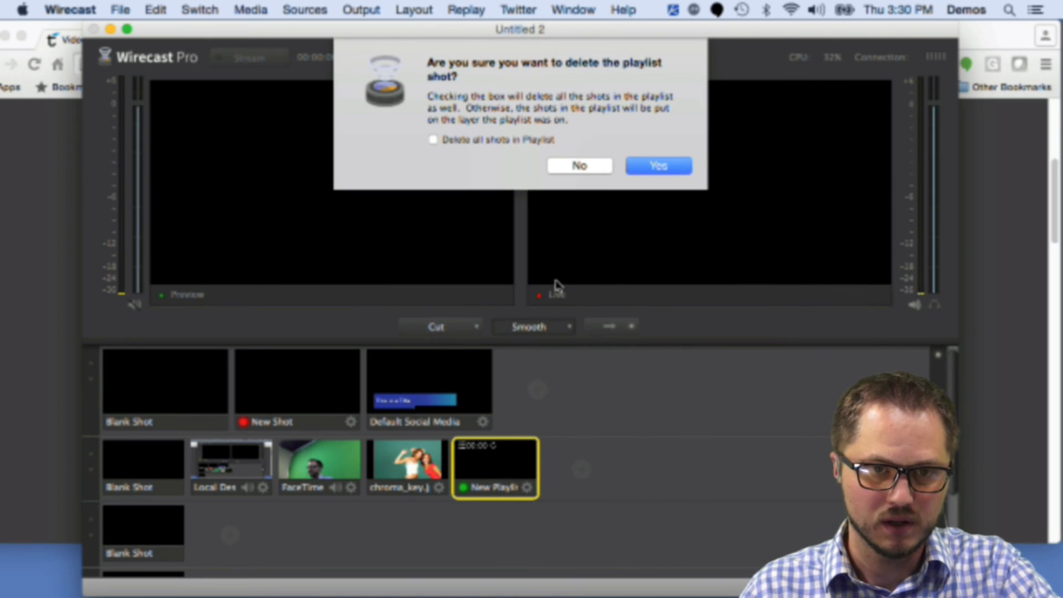
{"action": "left_click", "coordinate": [654, 165]}
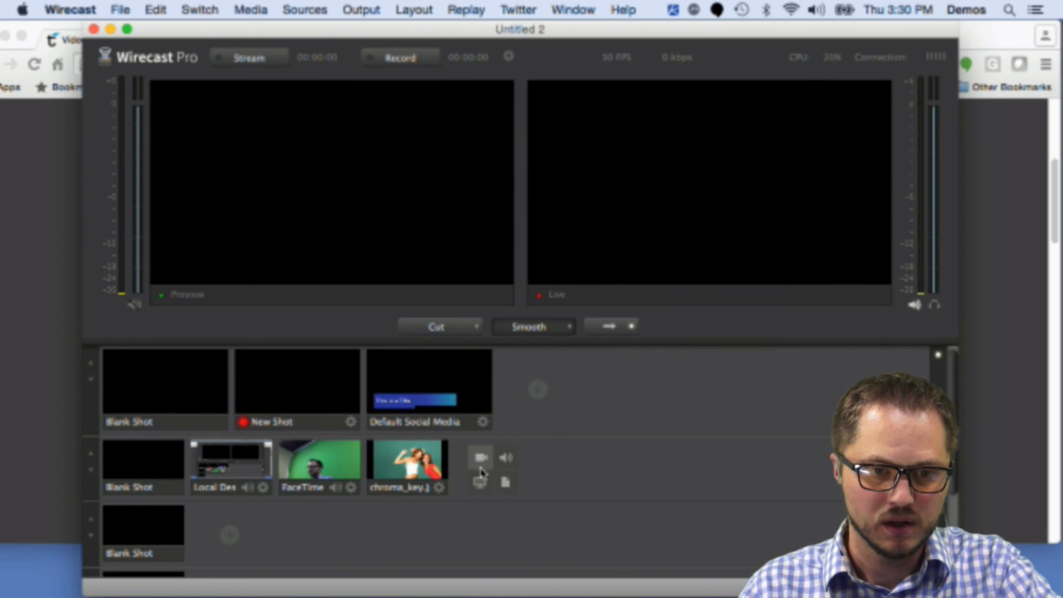
Step: Add an empty new shot to the second layer and move it to the front, right after the blank shot
{"action": "left_click", "coordinate": [504, 480]}
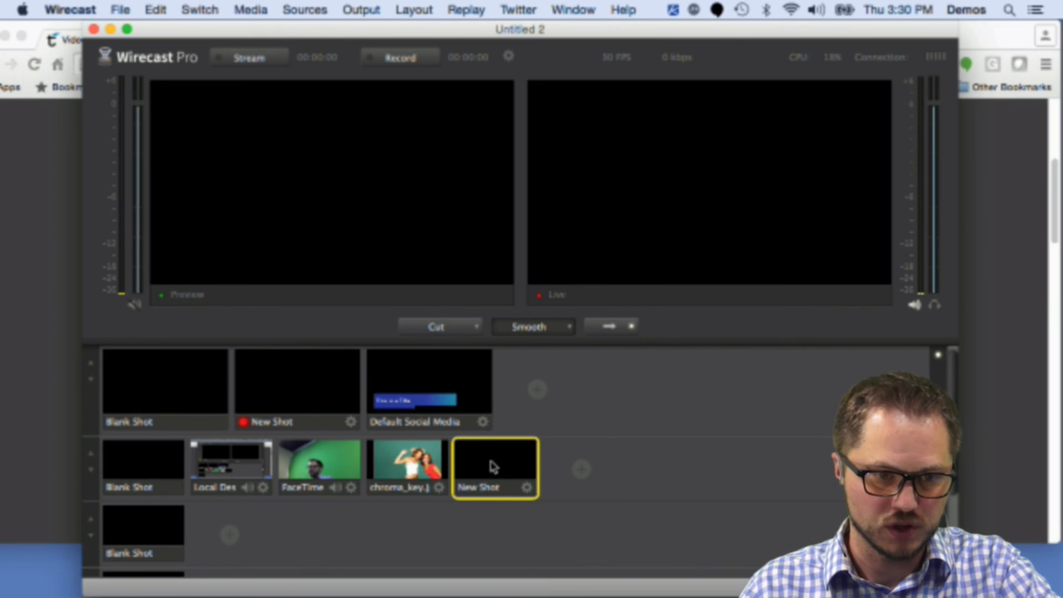
{"action": "left_click_drag", "start_coordinate": [498, 488], "coordinate": [203, 485]}
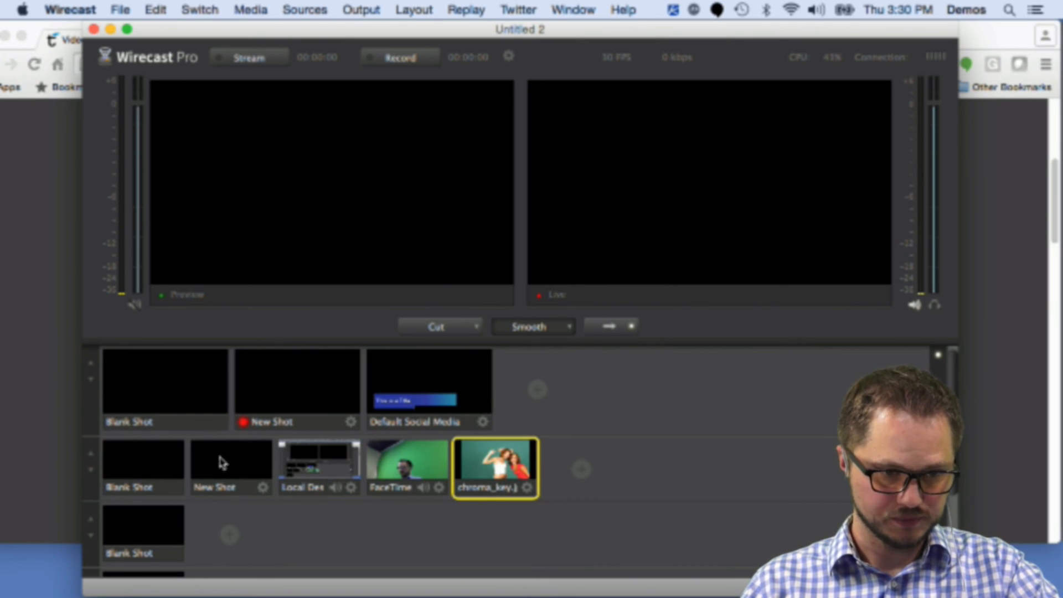
Step: Assign keyboard shortcut 0 to the empty New Shots in the top two layers and test the 0 shortcut
{"action": "right_click", "coordinate": [235, 457]}
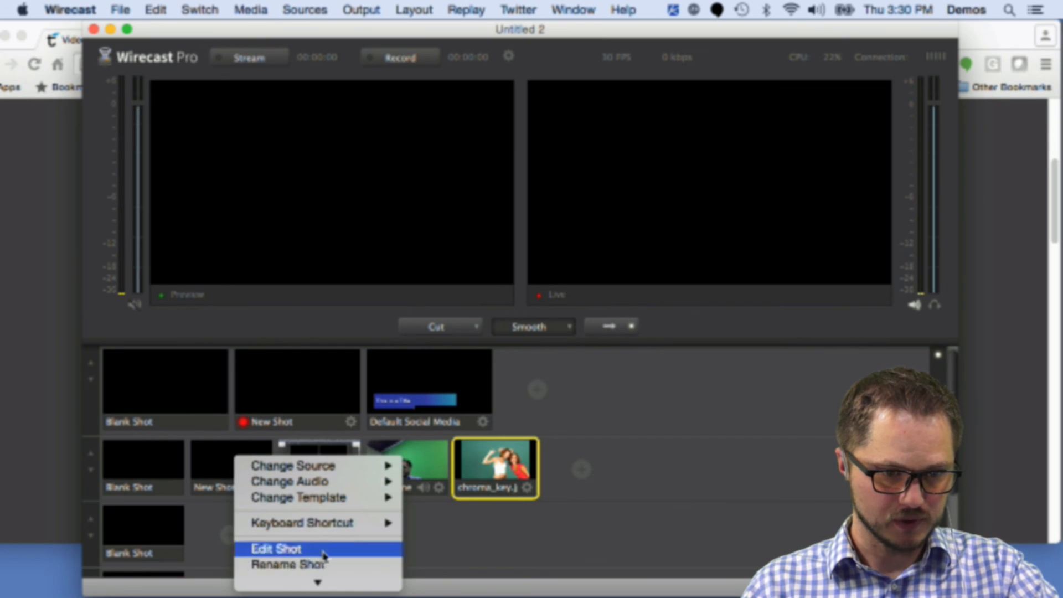
{"action": "mouse_move", "coordinate": [332, 523]}
{"action": "left_click", "coordinate": [435, 557]}
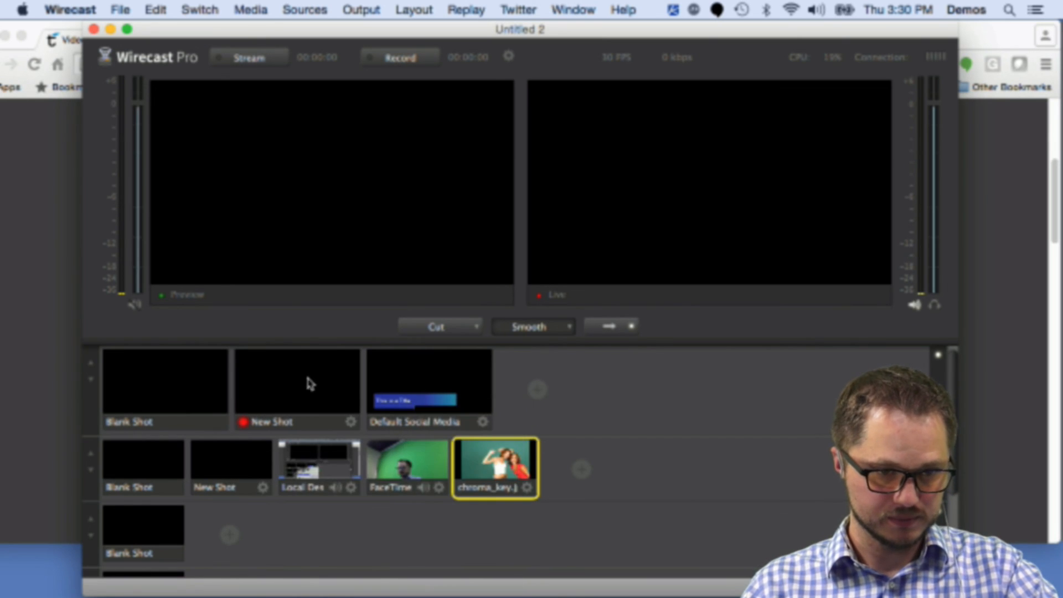
{"action": "right_click", "coordinate": [308, 377]}
{"action": "mouse_move", "coordinate": [382, 426]}
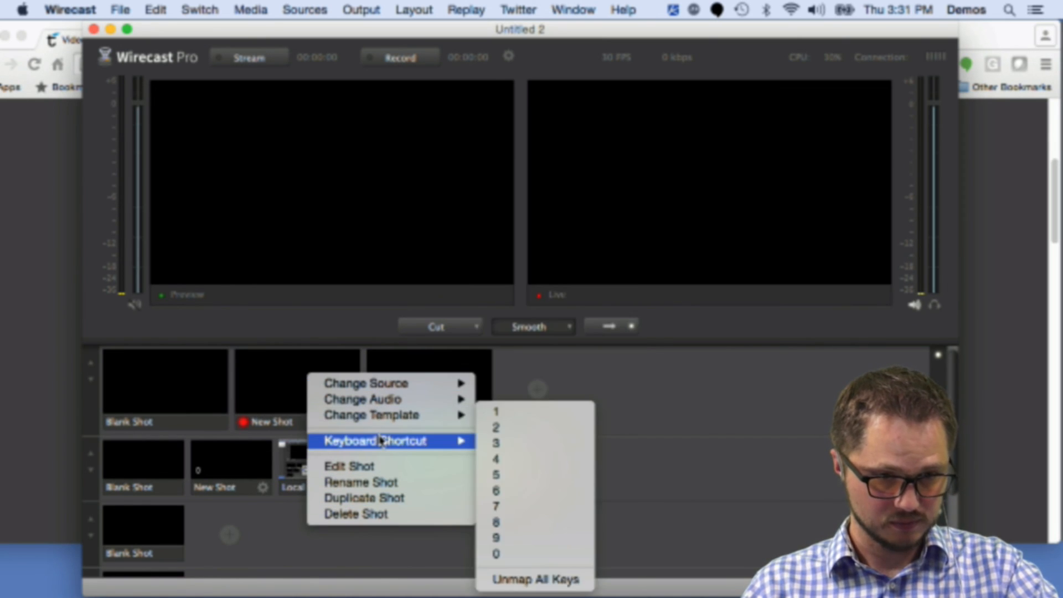
{"action": "left_click", "coordinate": [535, 554]}
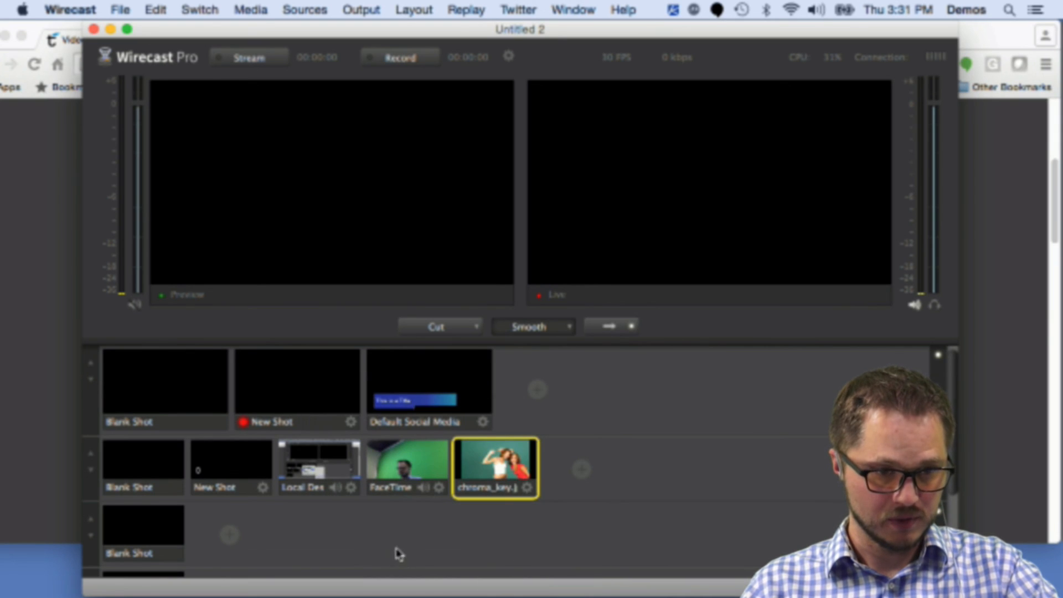
{"action": "left_click", "coordinate": [294, 390]}
{"action": "left_click", "coordinate": [236, 460]}
{"action": "key", "text": "0"}
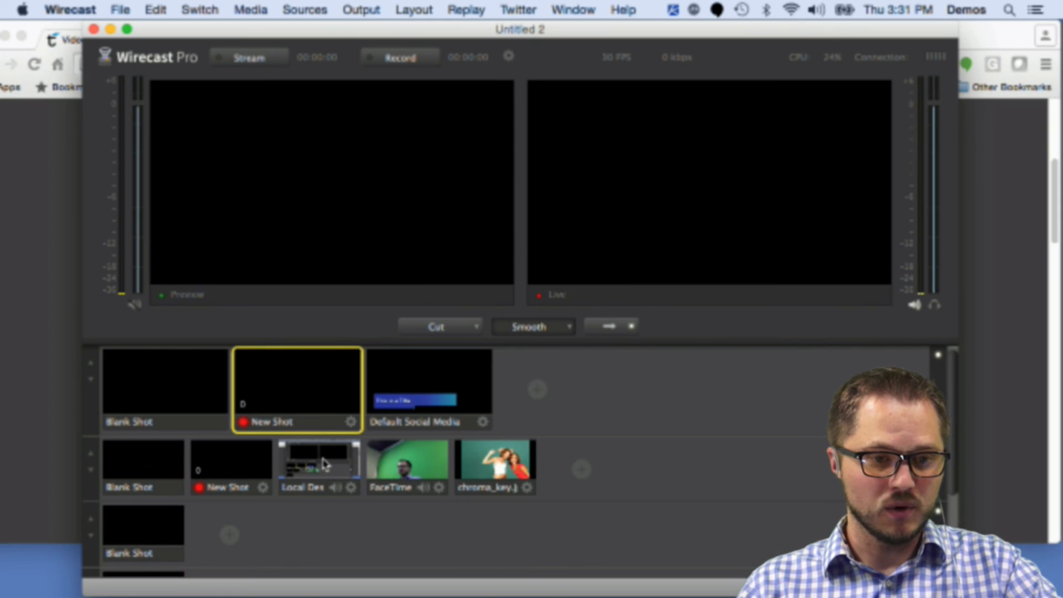
Step: Set the Local Desktop shot's keyboard shortcut to 1
{"action": "right_click", "coordinate": [324, 464]}
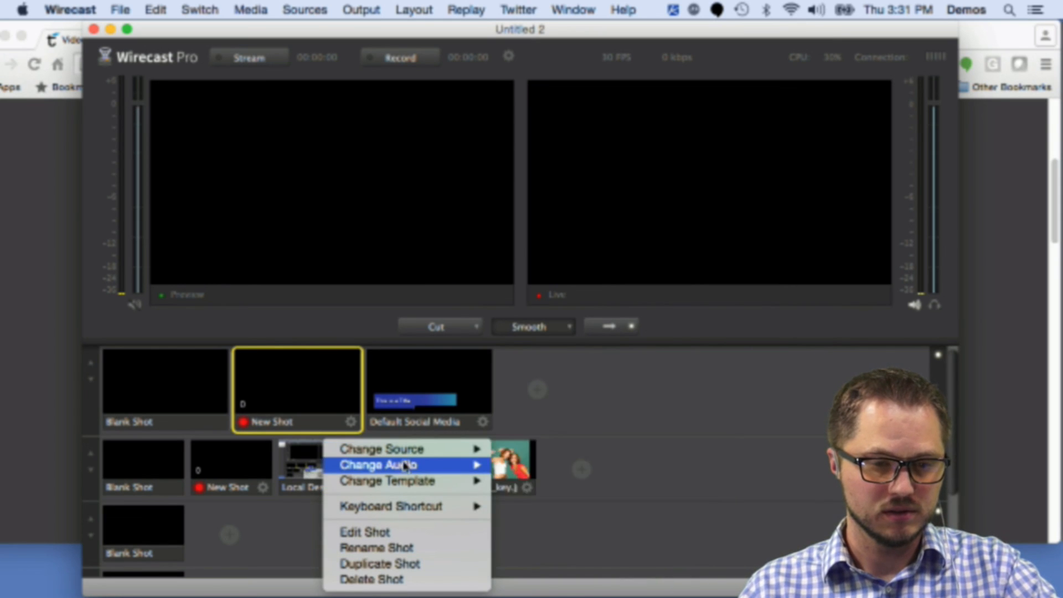
{"action": "mouse_move", "coordinate": [424, 514]}
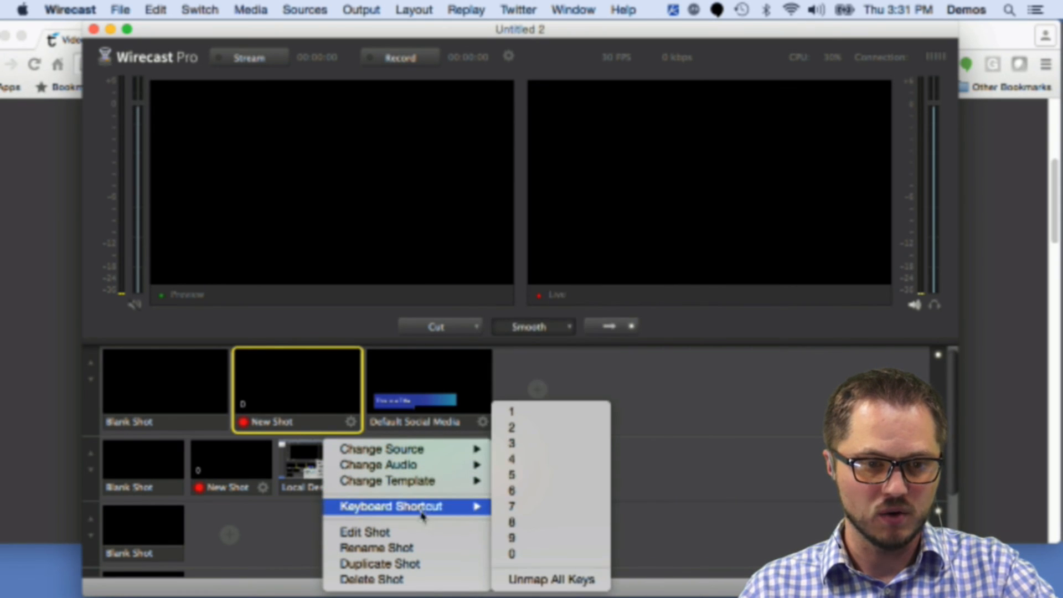
{"action": "left_click", "coordinate": [530, 438]}
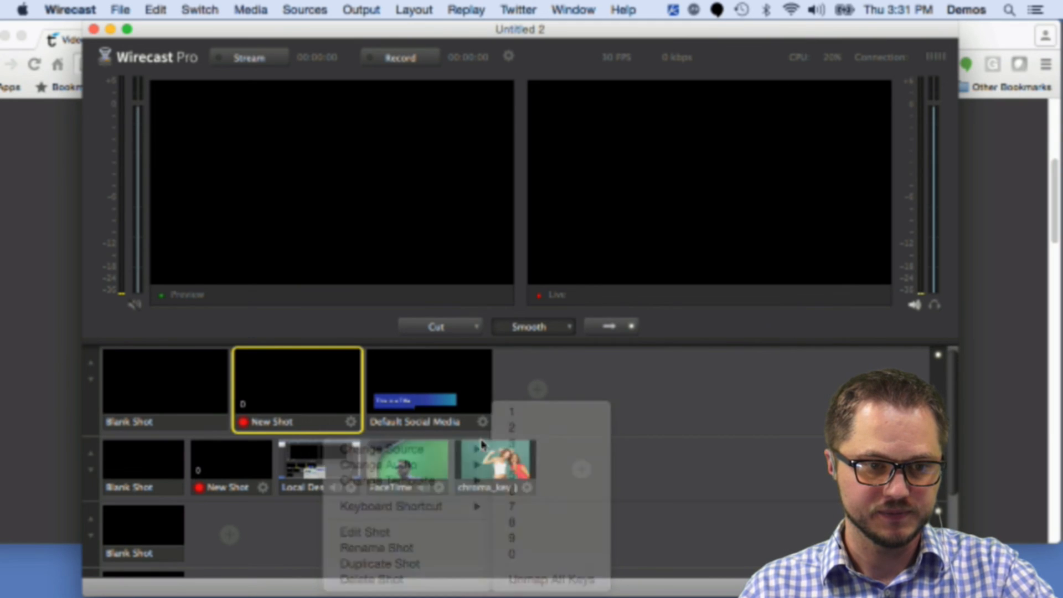
{"action": "right_click", "coordinate": [310, 465]}
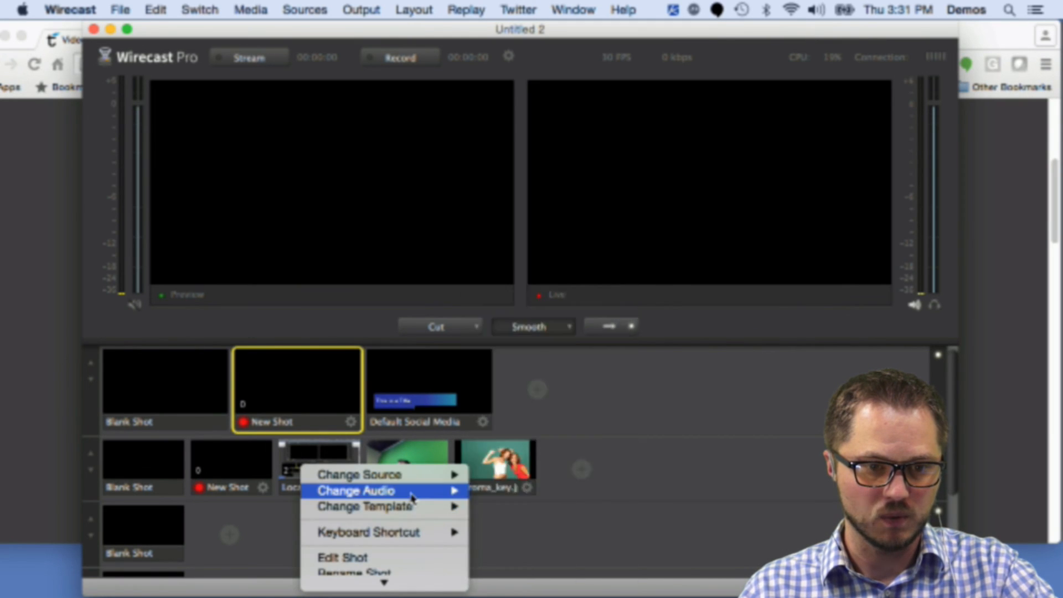
{"action": "mouse_move", "coordinate": [418, 535]}
{"action": "left_click", "coordinate": [541, 427]}
Step: Set the FaceTime camera shot's keyboard shortcut to 2
{"action": "right_click", "coordinate": [402, 463]}
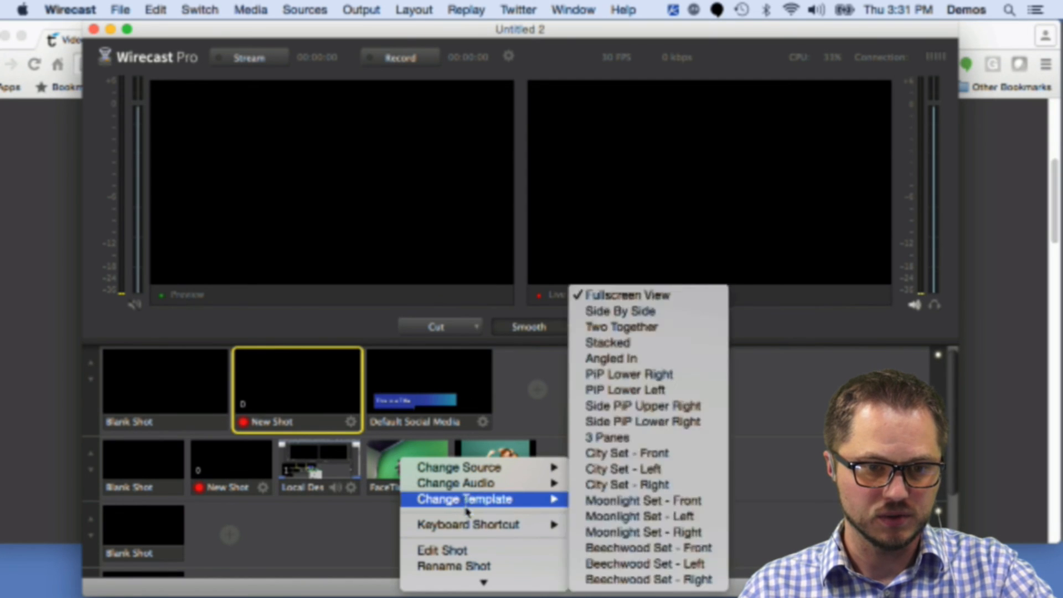
{"action": "mouse_move", "coordinate": [468, 529]}
{"action": "left_click", "coordinate": [586, 428]}
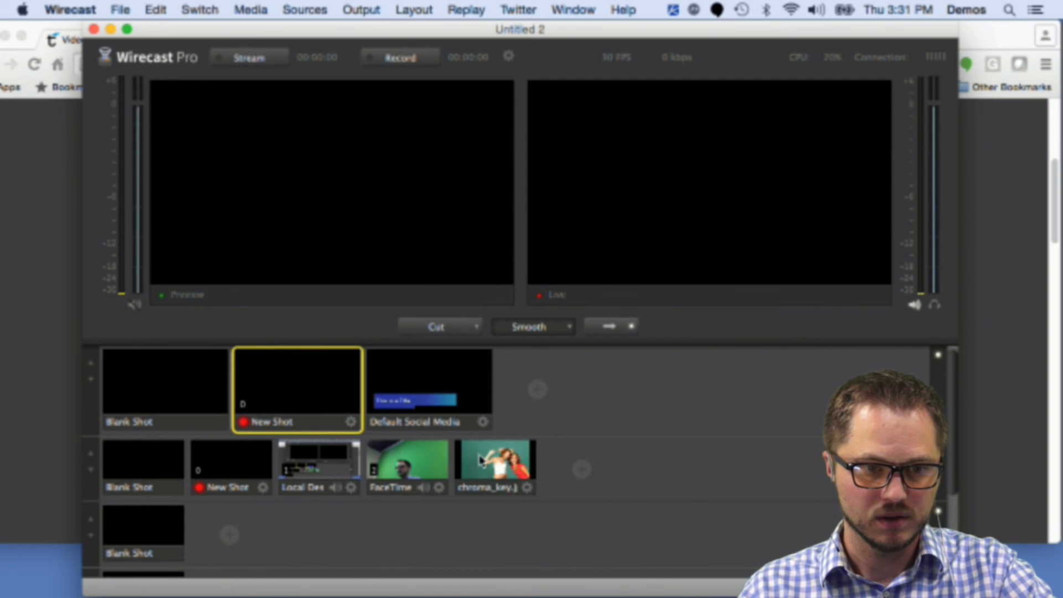
Step: Set the chroma_key image shot's keyboard shortcut to 3
{"action": "right_click", "coordinate": [503, 466]}
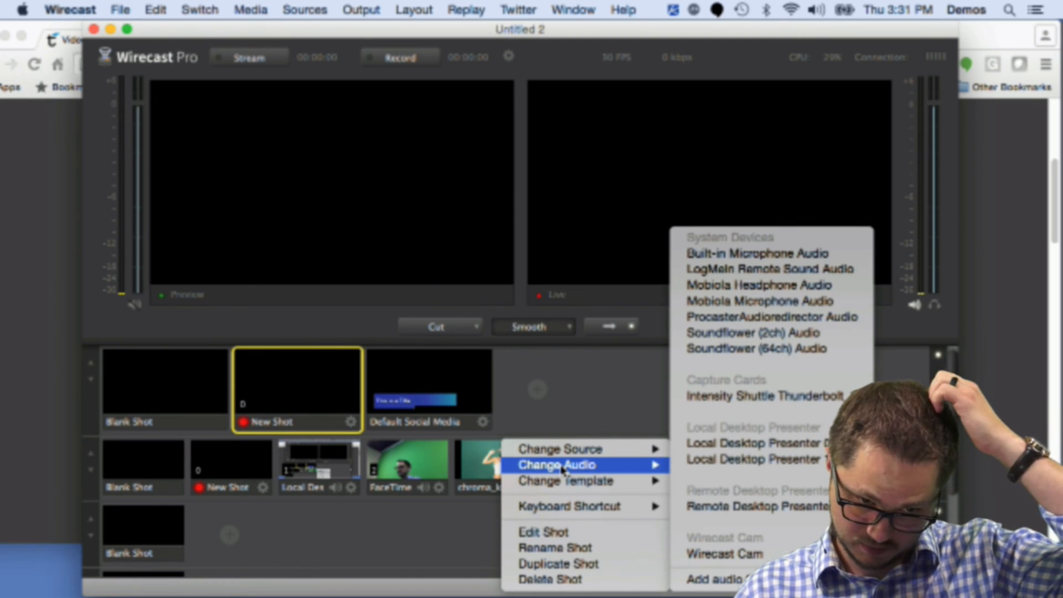
{"action": "mouse_move", "coordinate": [563, 480]}
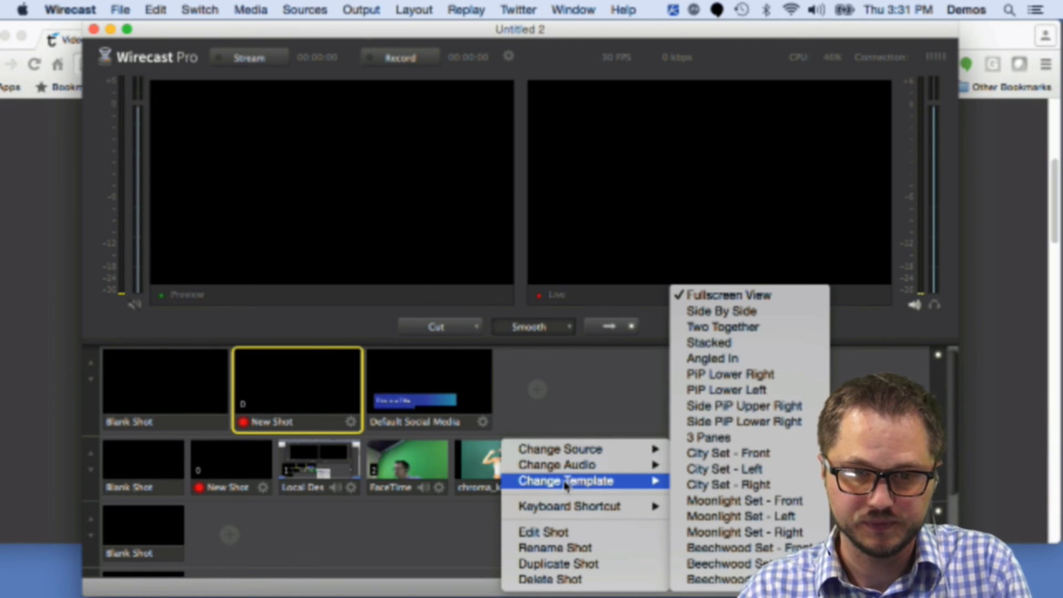
{"action": "mouse_move", "coordinate": [569, 507]}
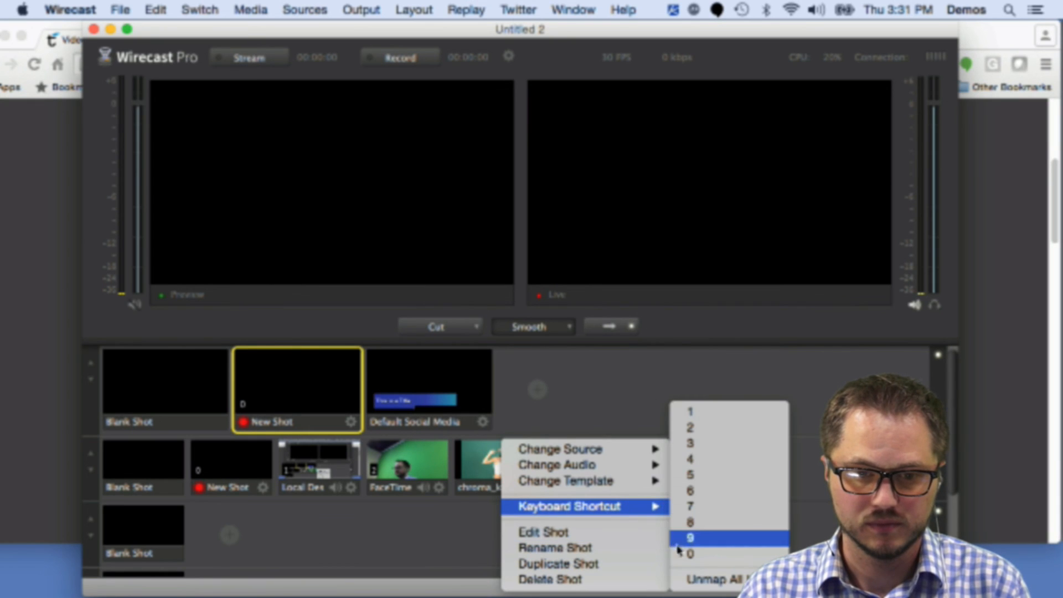
{"action": "left_click", "coordinate": [695, 444]}
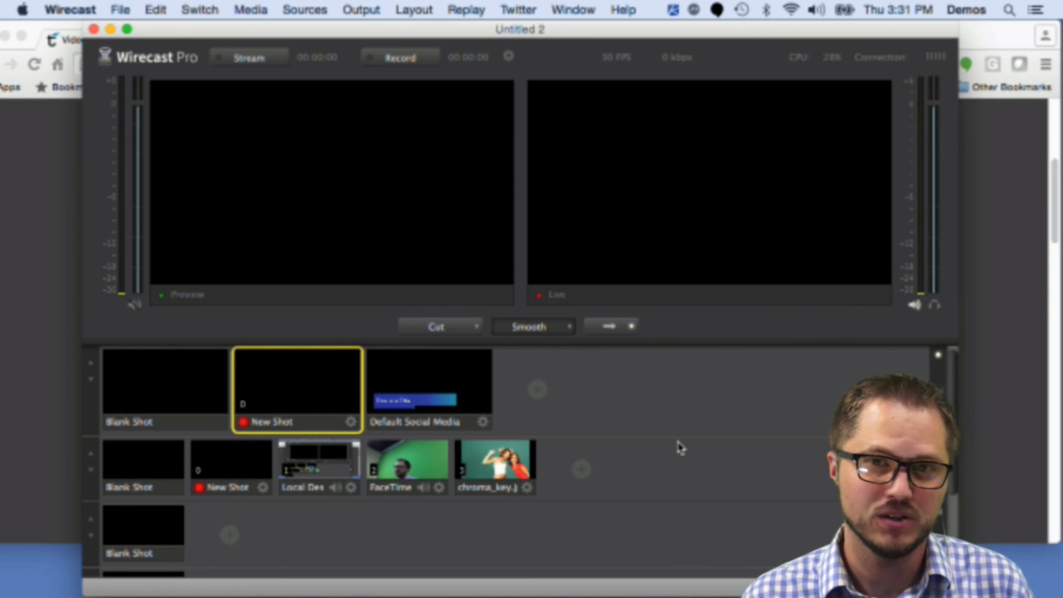
Step: Turn off AutoLive switching
{"action": "mouse_move", "coordinate": [518, 406]}
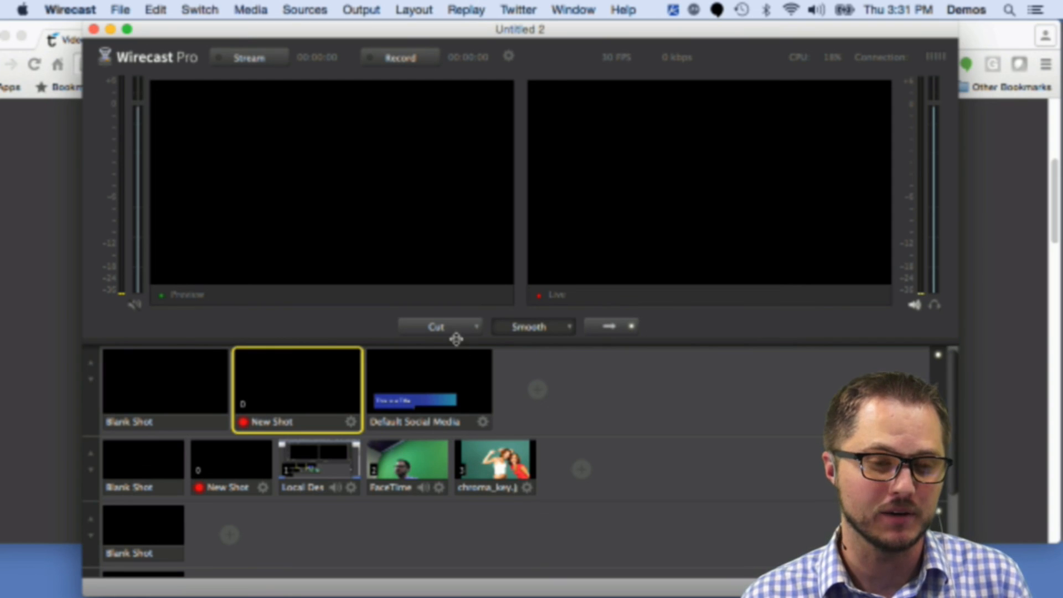
{"action": "left_click", "coordinate": [121, 9]}
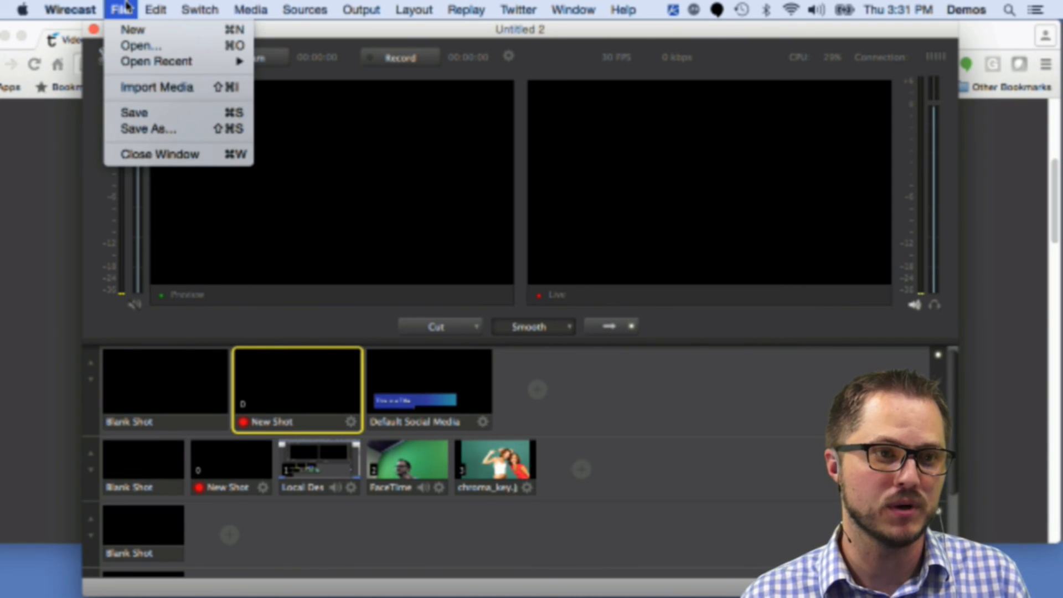
{"action": "mouse_move", "coordinate": [211, 6]}
{"action": "mouse_move", "coordinate": [358, 4]}
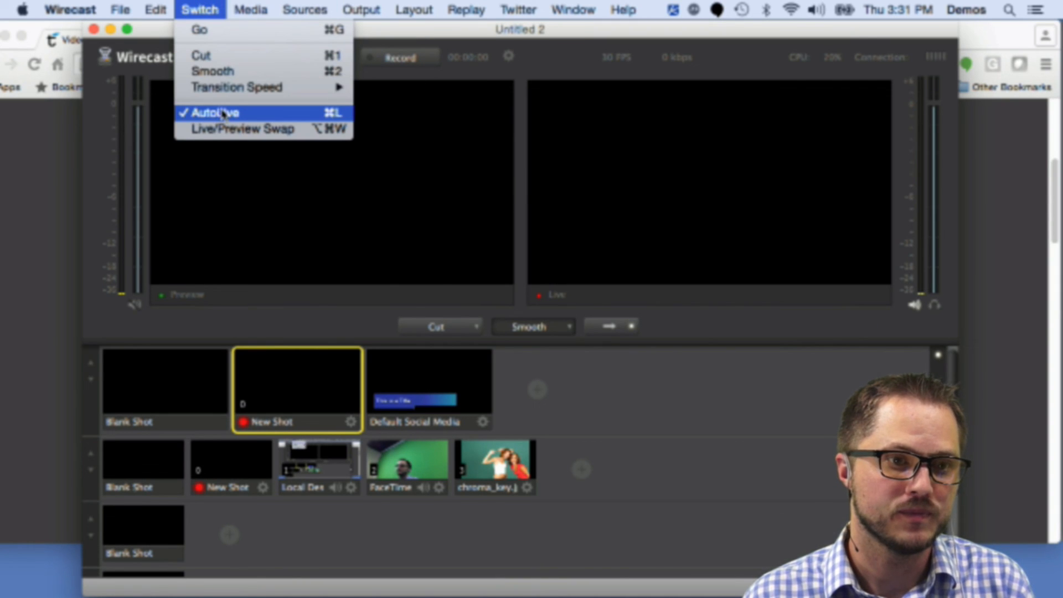
{"action": "left_click", "coordinate": [224, 114]}
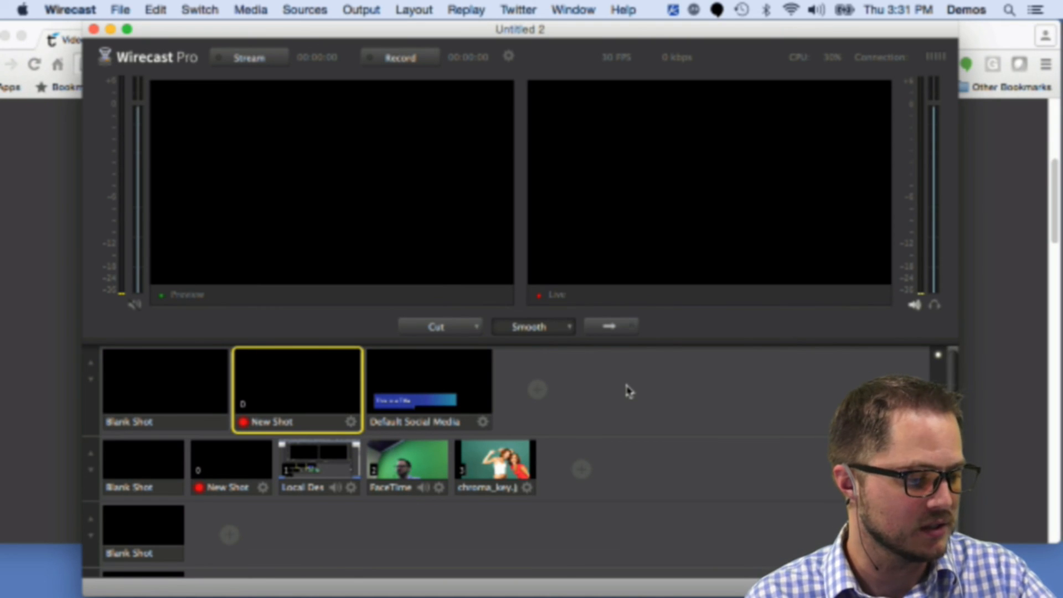
Step: Preview shots 1, 2 and 3 with their shortcuts, taking each one live with Go
{"action": "key", "text": "1"}
{"action": "key", "text": "super+g"}
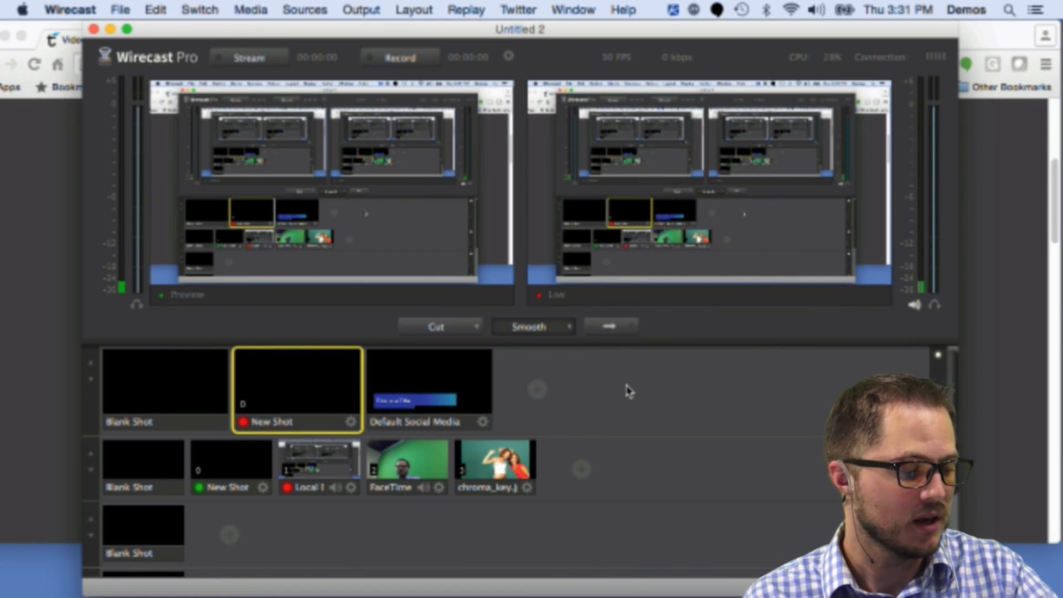
{"action": "key", "text": "2"}
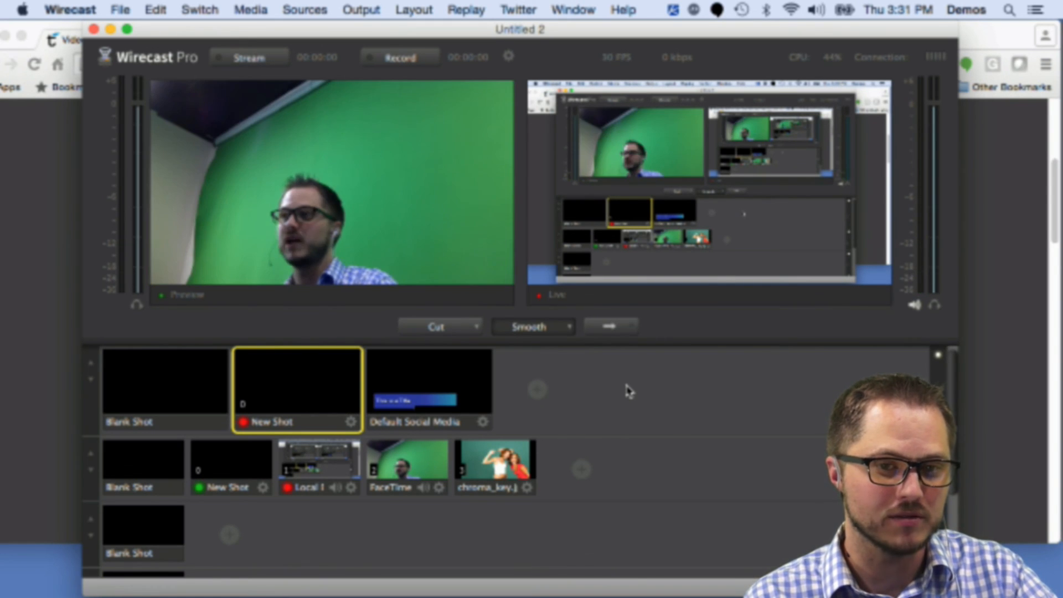
{"action": "key", "text": "super+g"}
{"action": "key", "text": "3"}
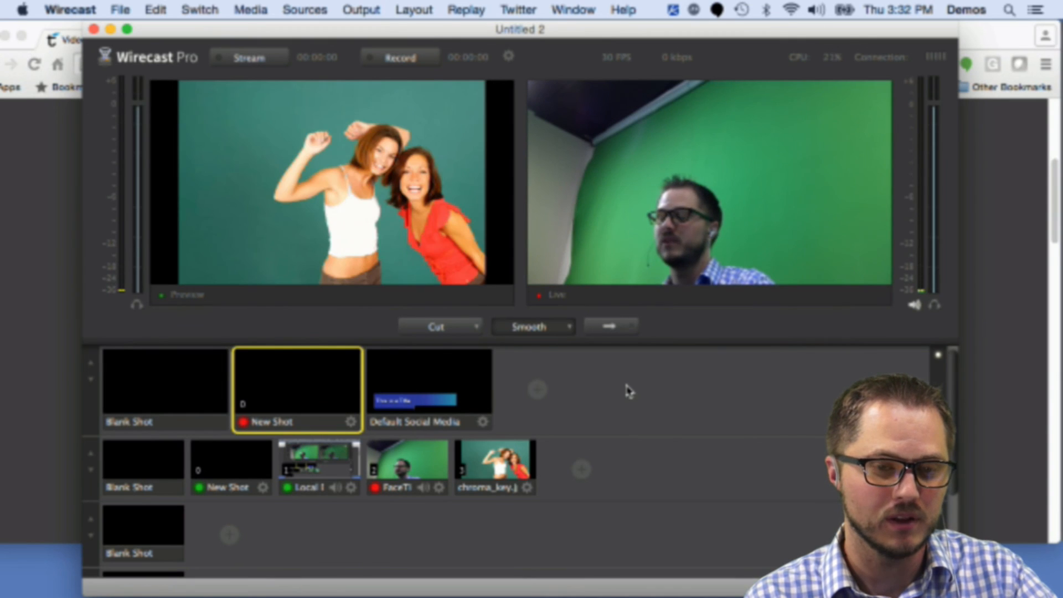
{"action": "key", "text": "super+g"}
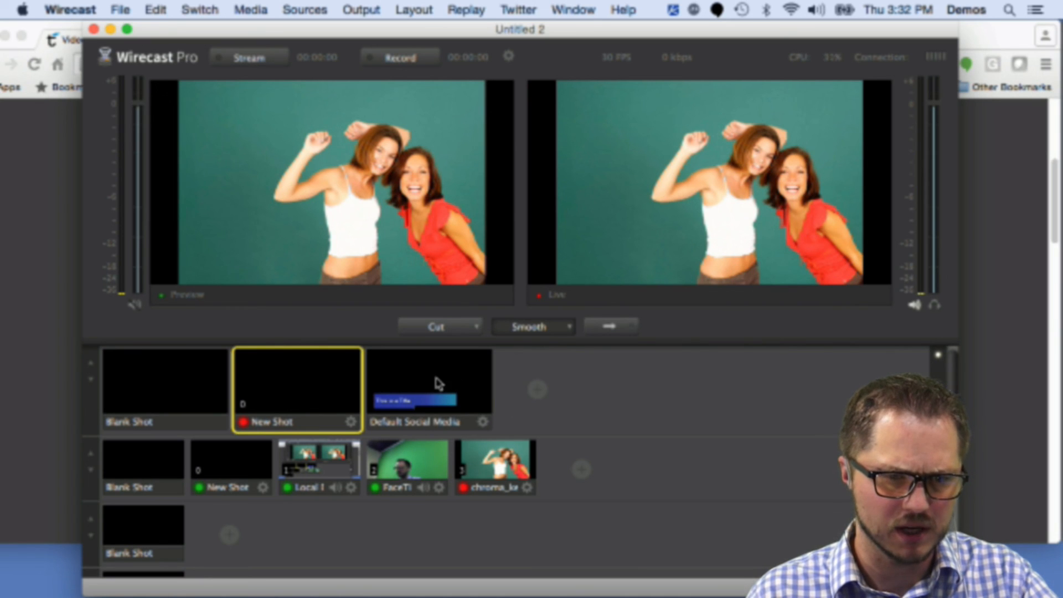
Step: Set the Default Social Media title shot's keyboard shortcut to 4
{"action": "right_click", "coordinate": [430, 381]}
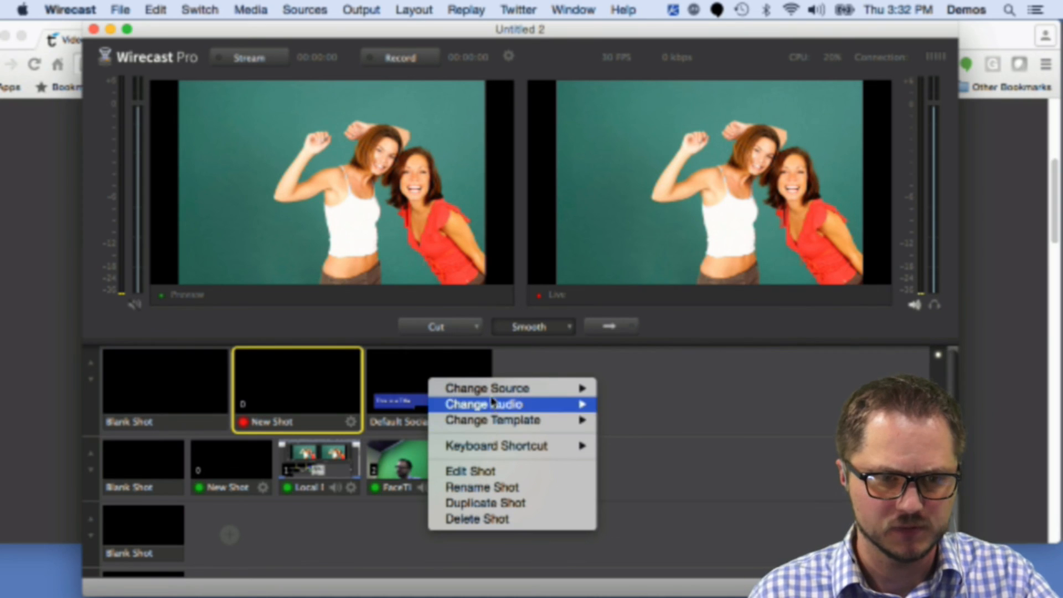
{"action": "mouse_move", "coordinate": [593, 445]}
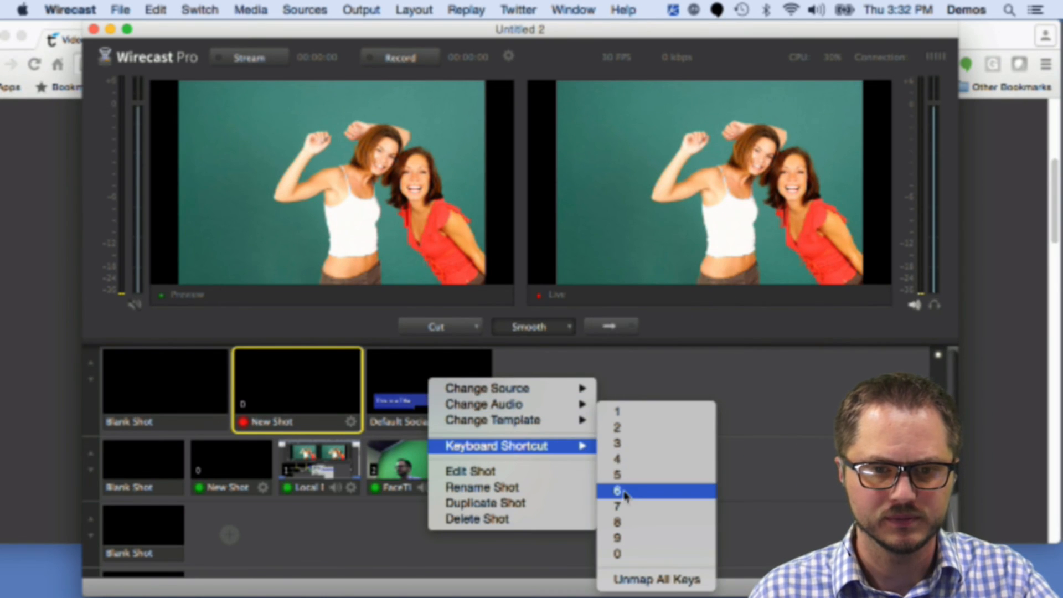
{"action": "left_click", "coordinate": [633, 460]}
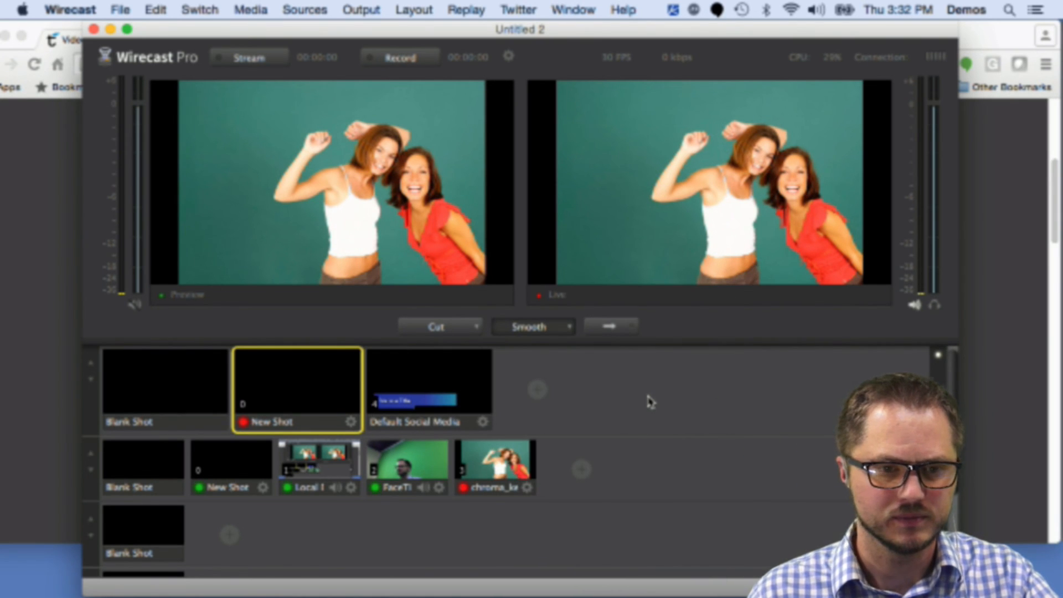
Step: Toggle the title overlay using shot 4 and the blank New Shot in its layer, taking each change live with Go
{"action": "key", "text": "4"}
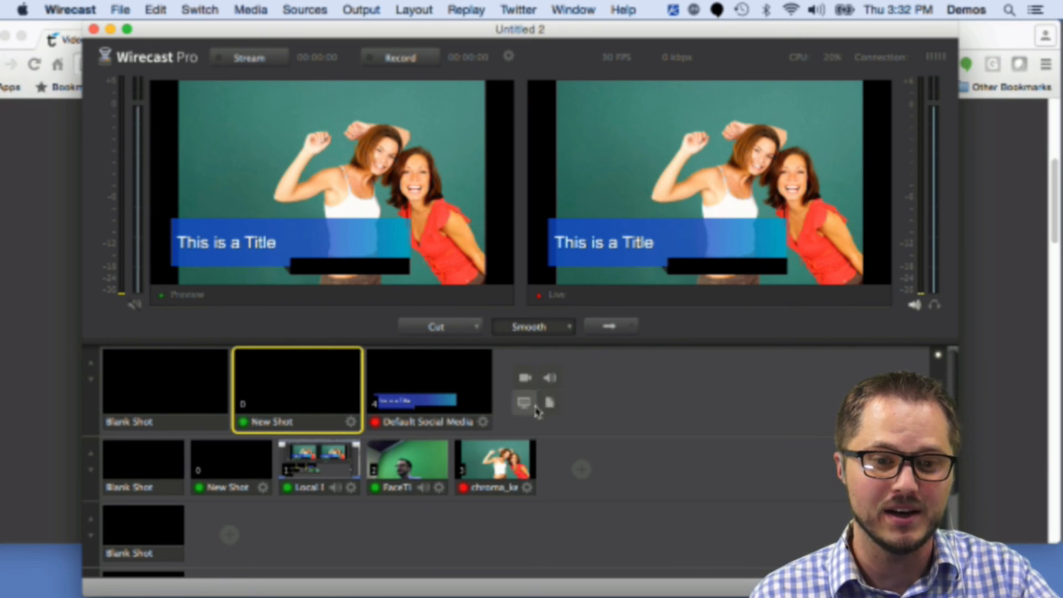
{"action": "mouse_move", "coordinate": [549, 408]}
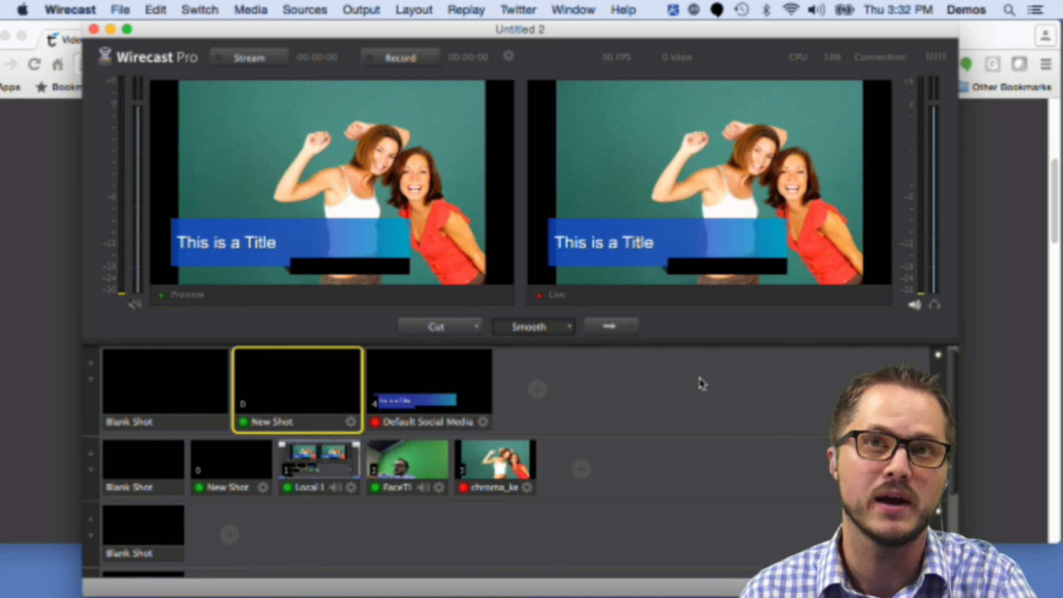
{"action": "left_click", "coordinate": [302, 387]}
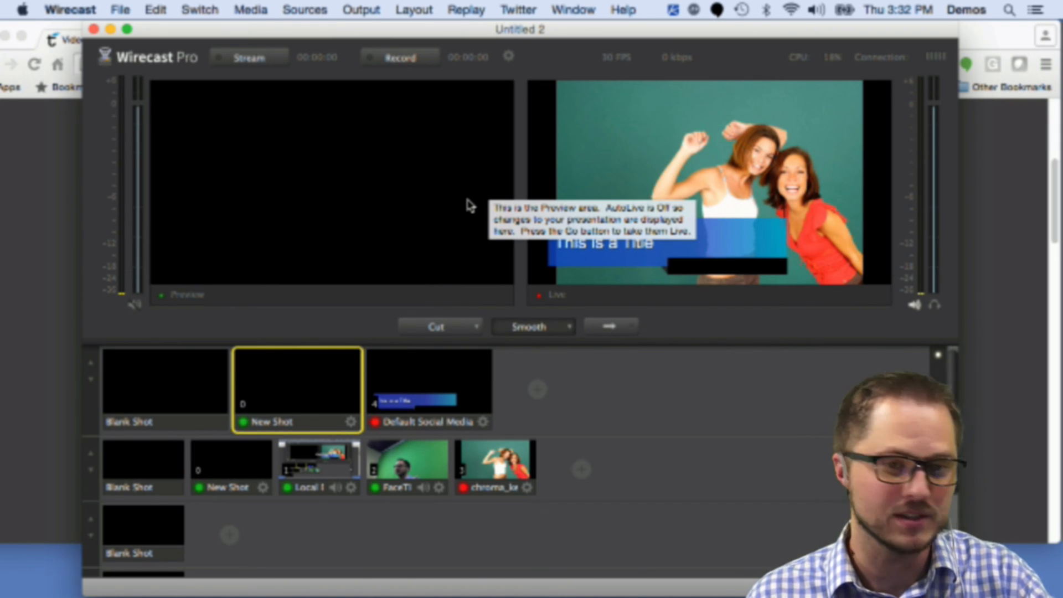
{"action": "left_click", "coordinate": [508, 463]}
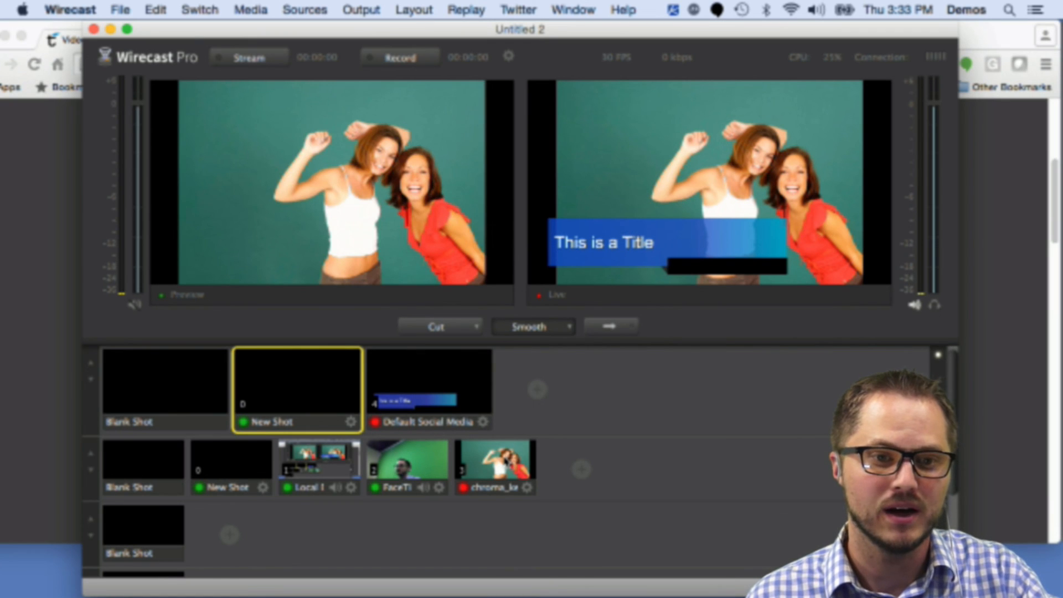
{"action": "key", "text": "super+g"}
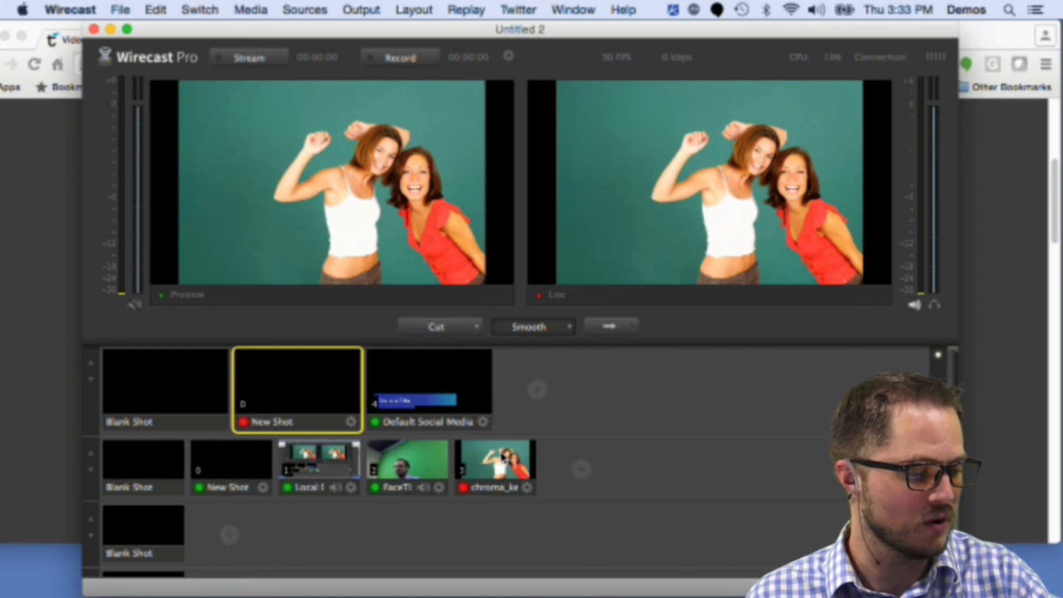
{"action": "left_click", "coordinate": [429, 384]}
{"action": "key", "text": "super+g"}
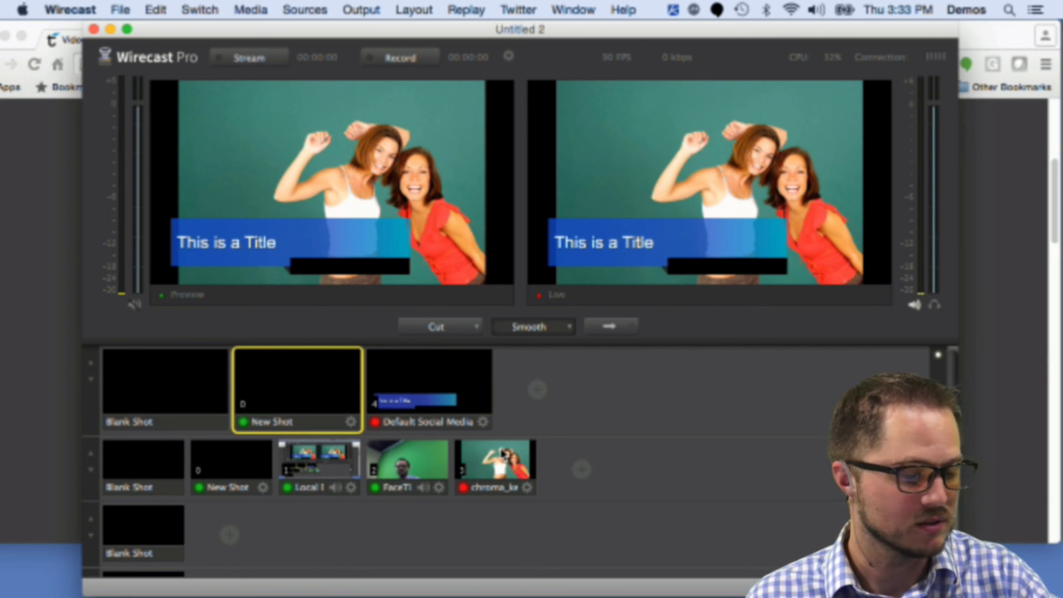
Step: Preview the FaceTime shot 2 with and without the title, taking it live without the title via Go
{"action": "key", "text": "2"}
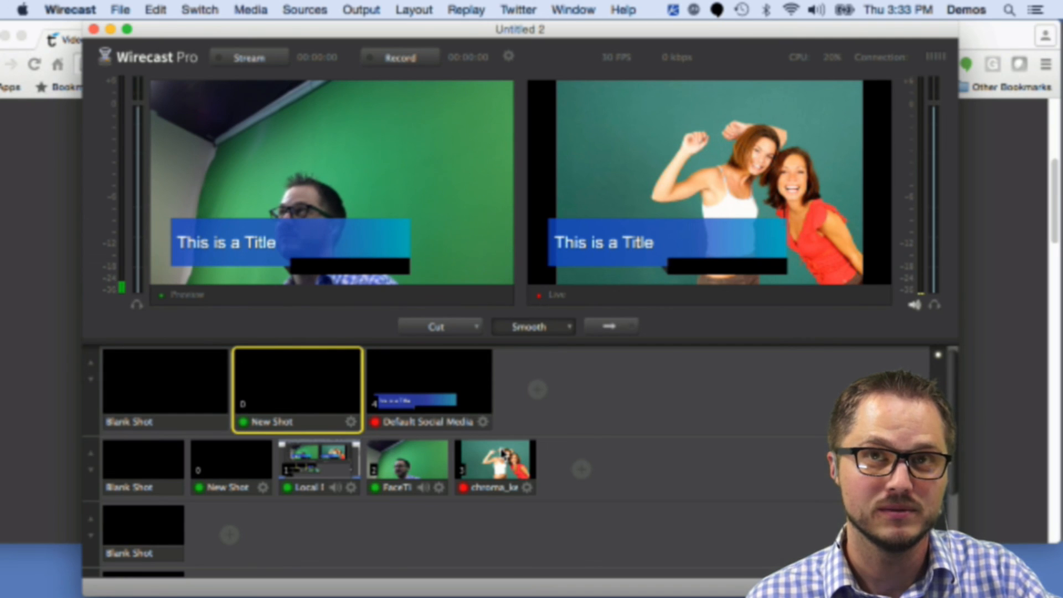
{"action": "key", "text": "0"}
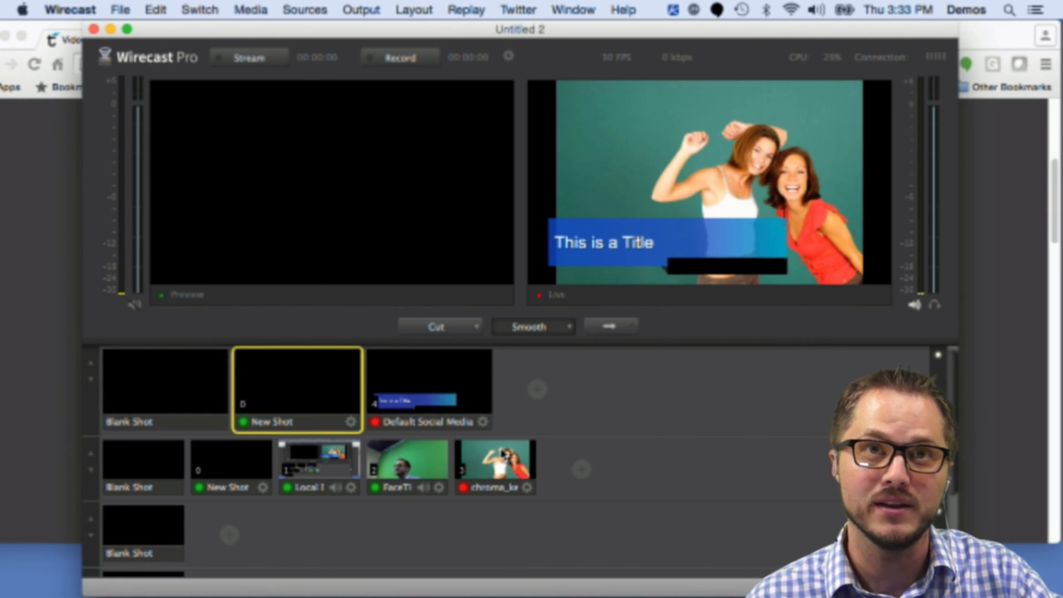
{"action": "key", "text": "2"}
{"action": "key", "text": "super+g"}
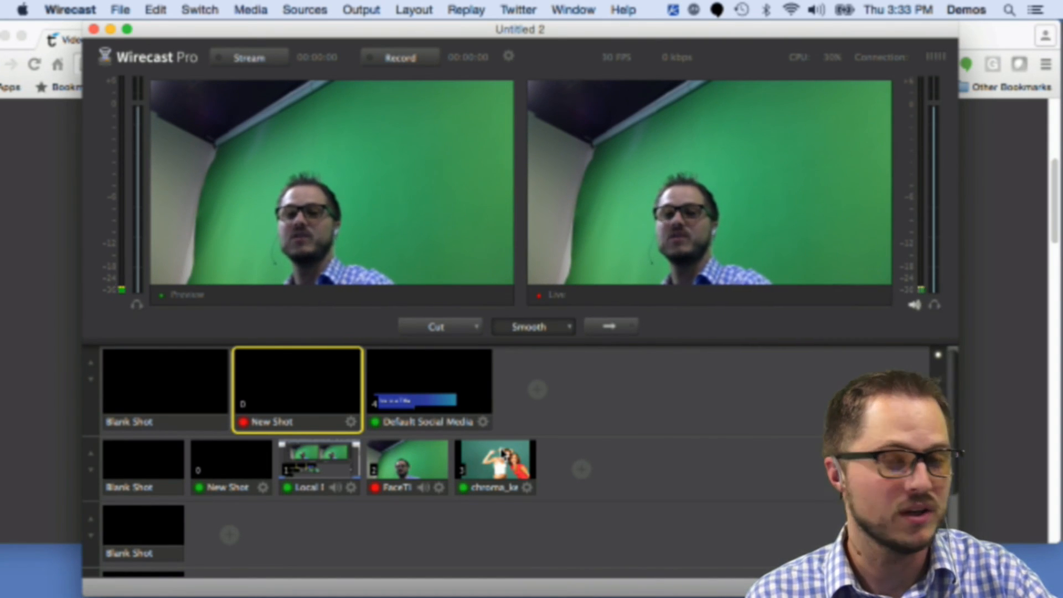
{"action": "key", "text": "0"}
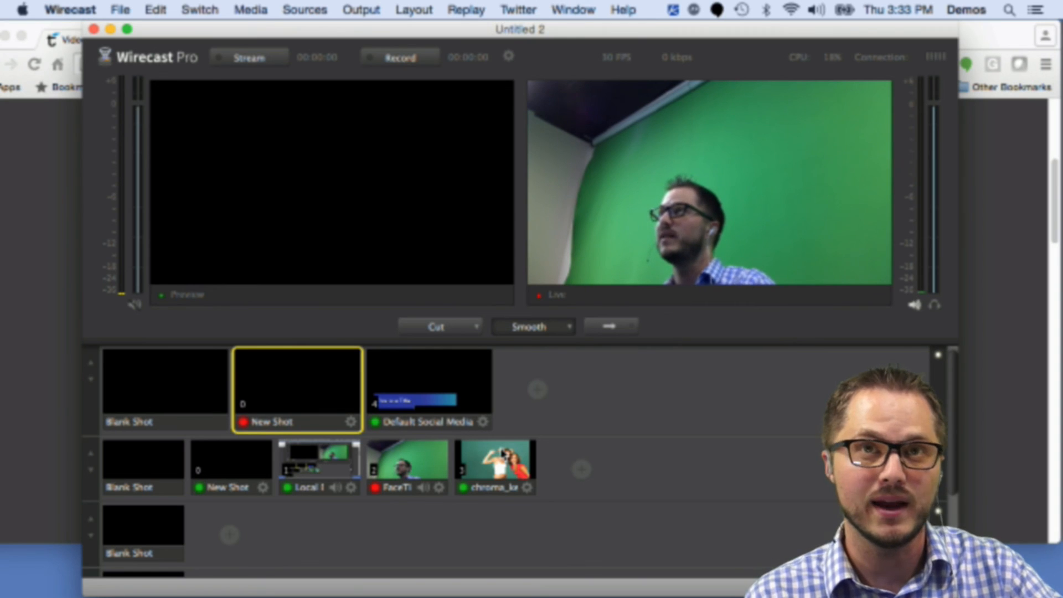
Step: Switch among the desktop, chroma_key, FaceTime and title shots in preview, taking each selection live with Go
{"action": "left_click", "coordinate": [328, 465]}
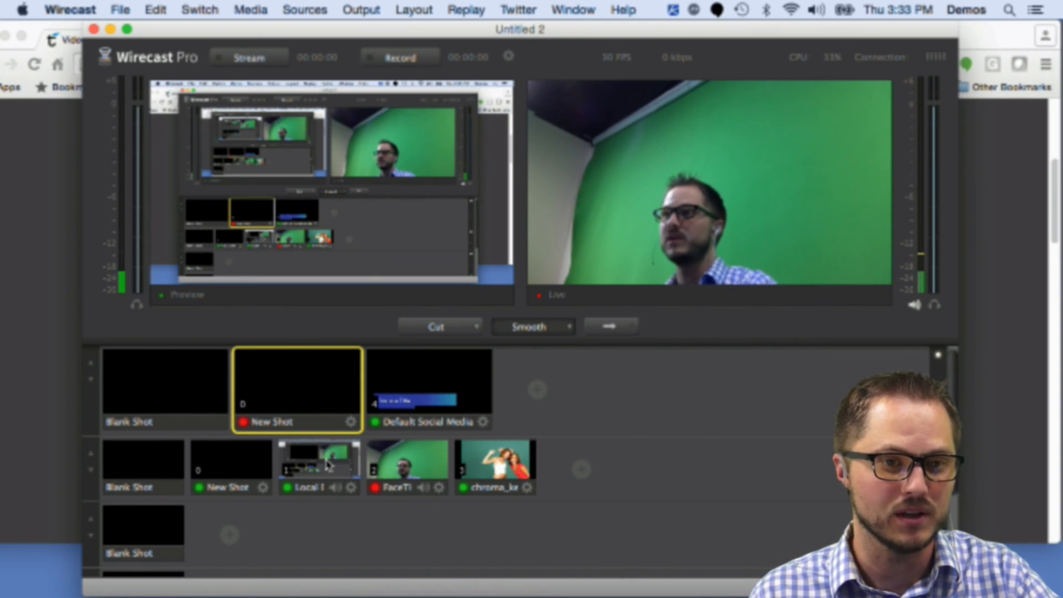
{"action": "left_click", "coordinate": [329, 465]}
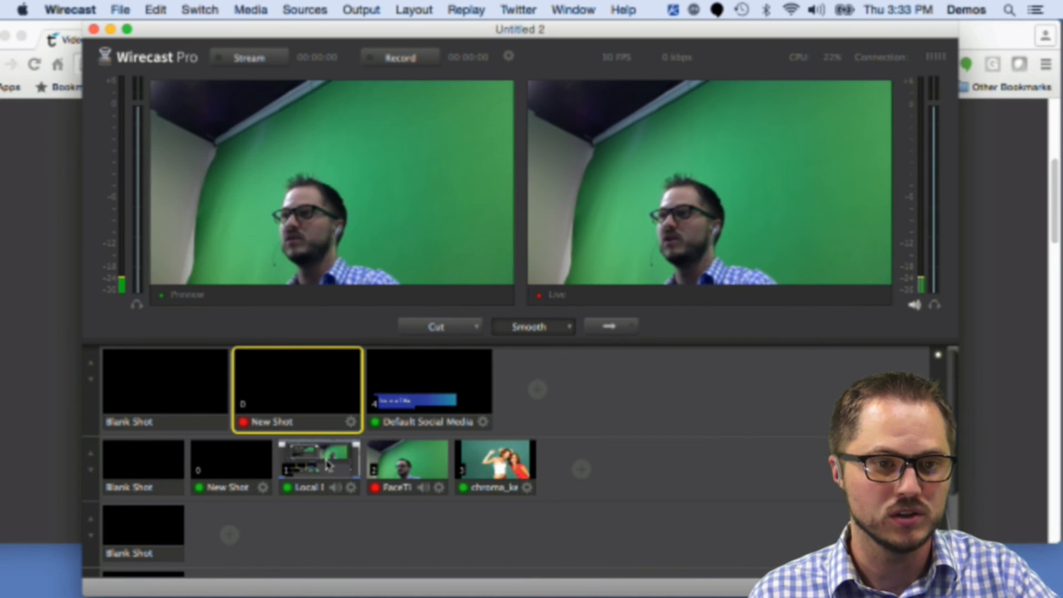
{"action": "key", "text": "3"}
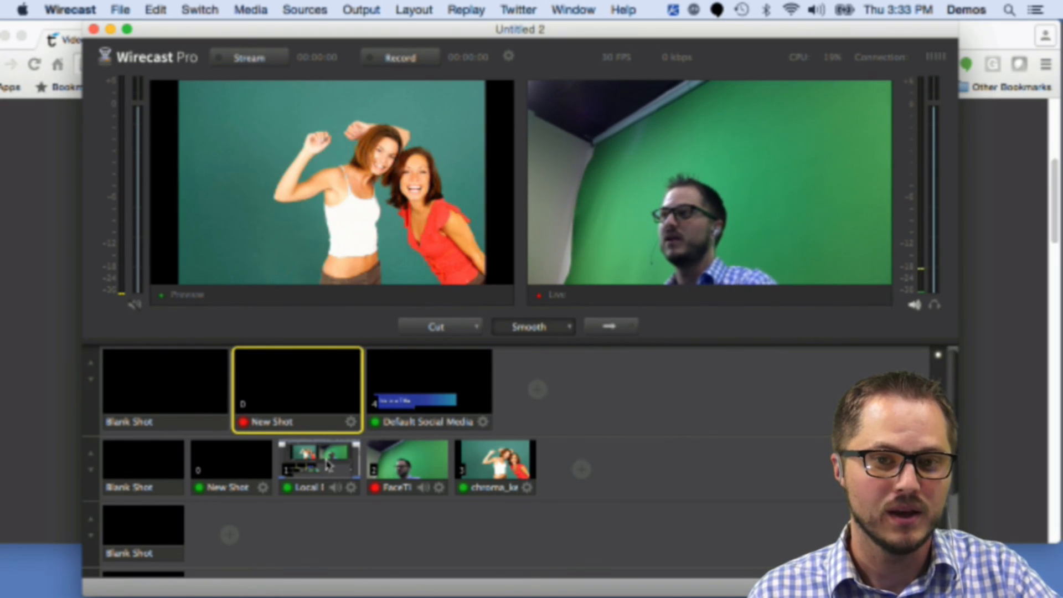
{"action": "key", "text": "super+g"}
{"action": "key", "text": "2"}
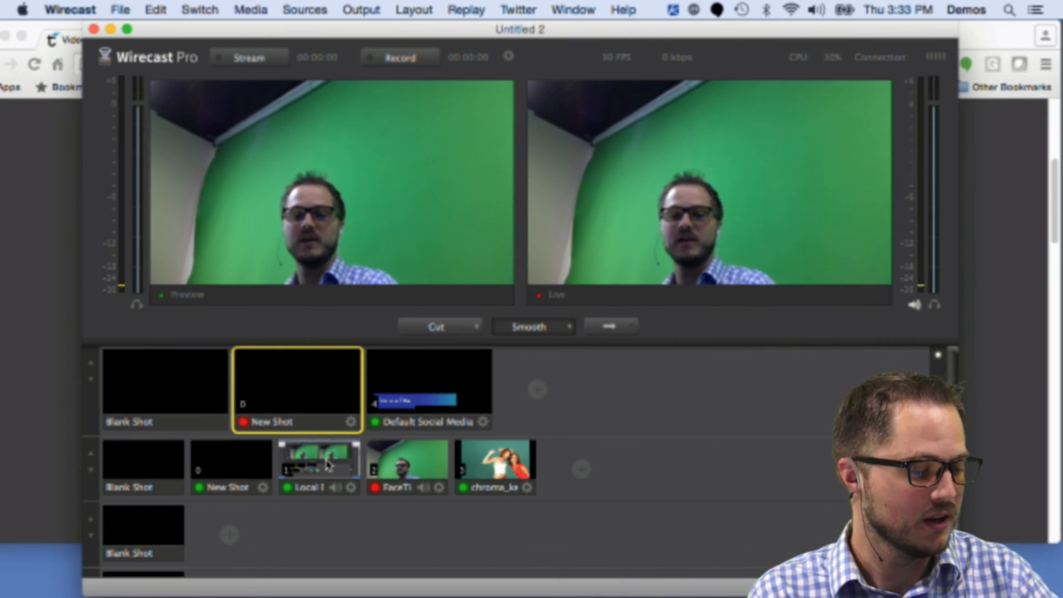
{"action": "key", "text": "4"}
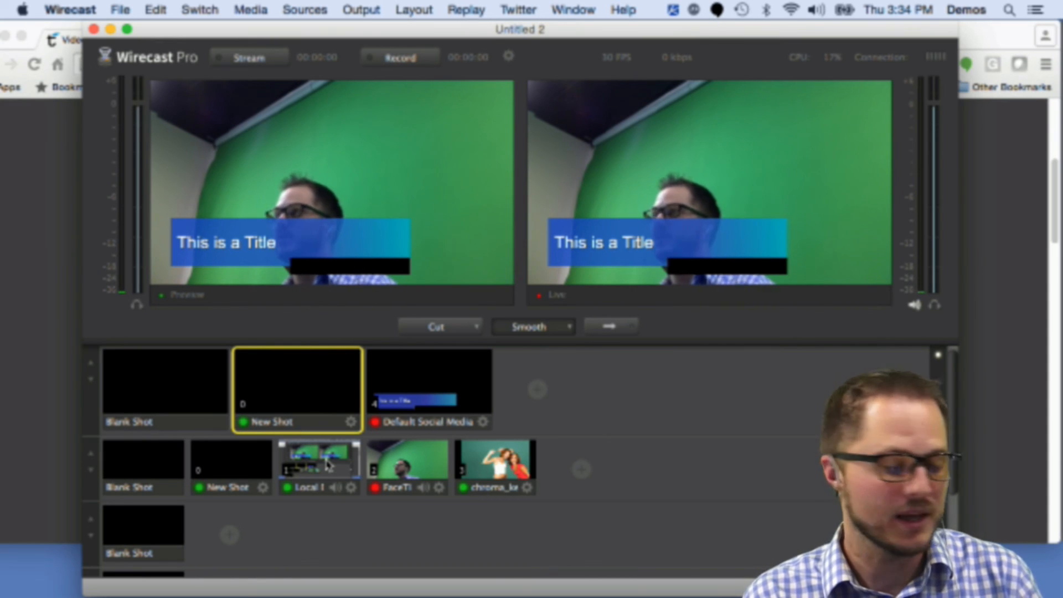
{"action": "key", "text": "0"}
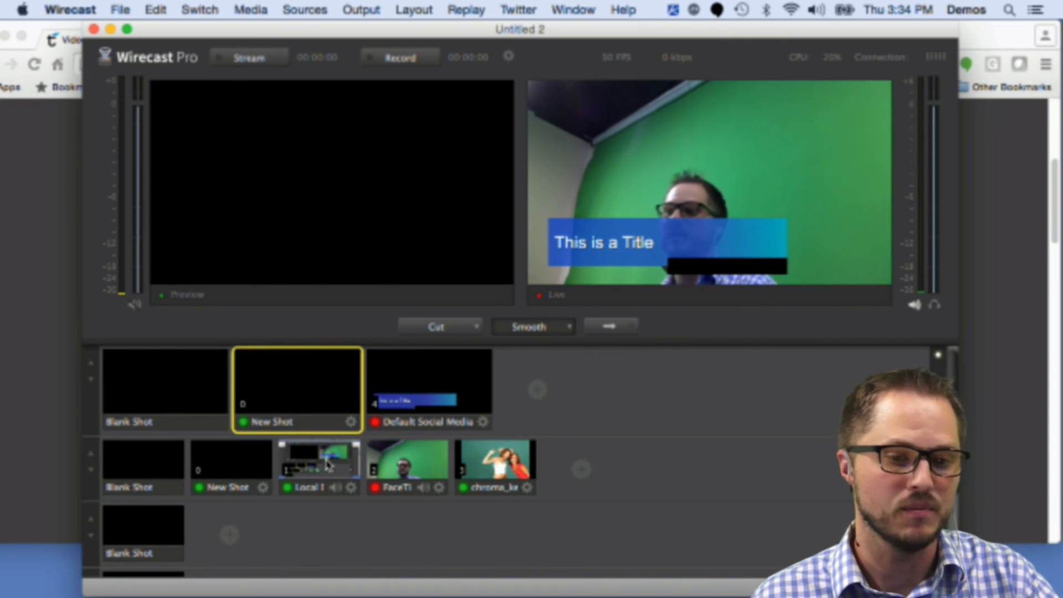
{"action": "left_click", "coordinate": [329, 465]}
{"action": "key", "text": "super+g"}
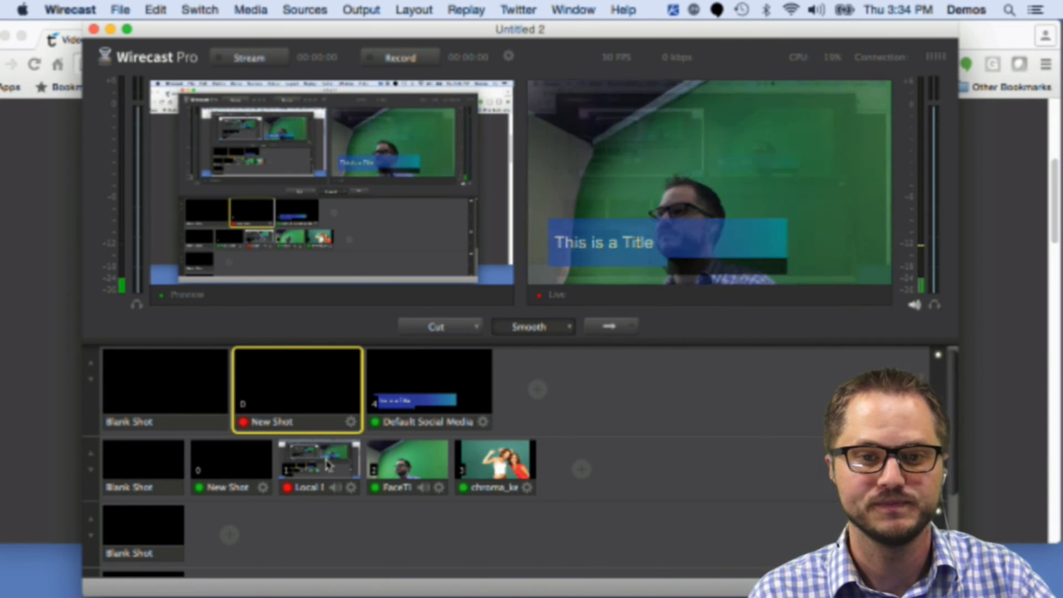
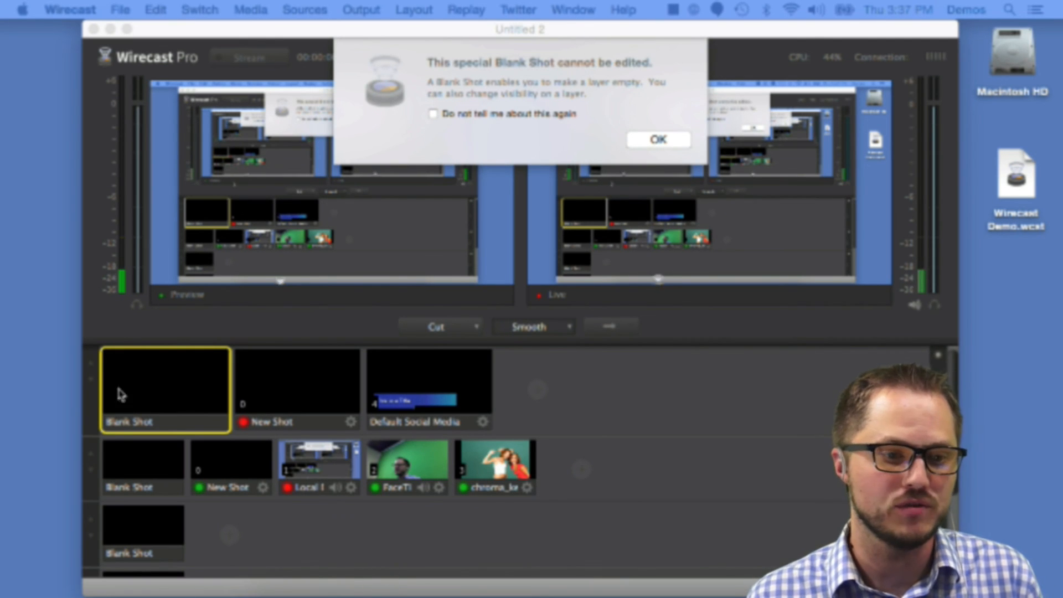
Step: Dismiss the Blank Shot notice and delete the Blank Shots from the title layer and the camera layer
{"action": "left_click", "coordinate": [534, 48]}
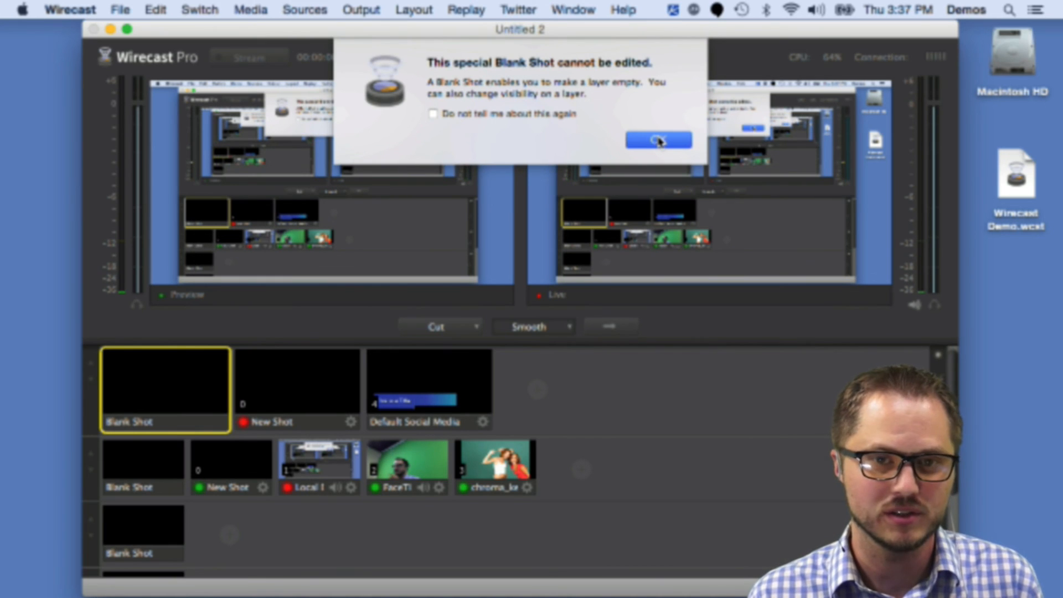
{"action": "left_click", "coordinate": [659, 141]}
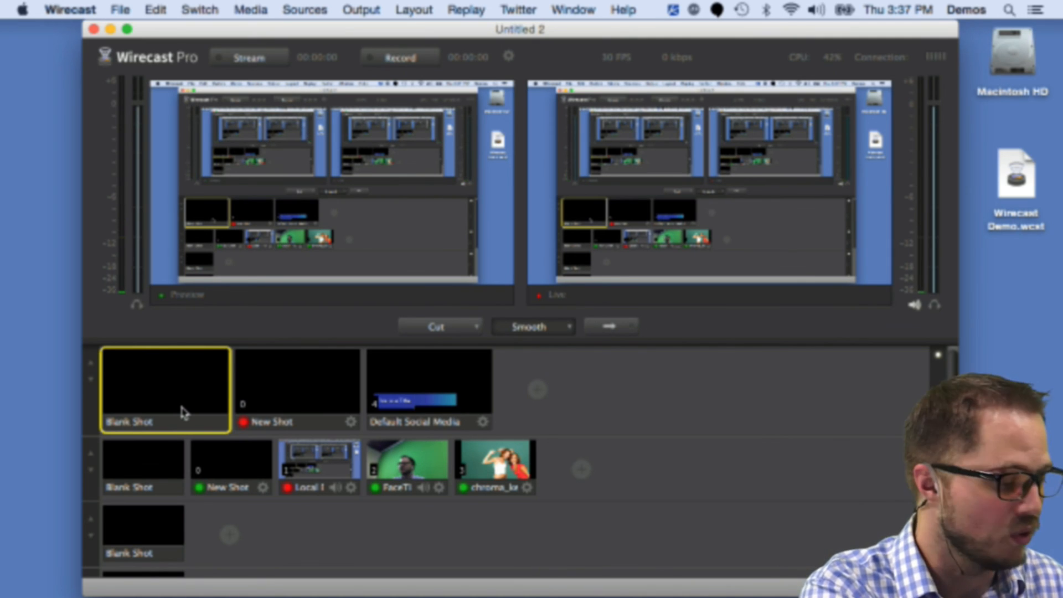
{"action": "key", "text": "Delete"}
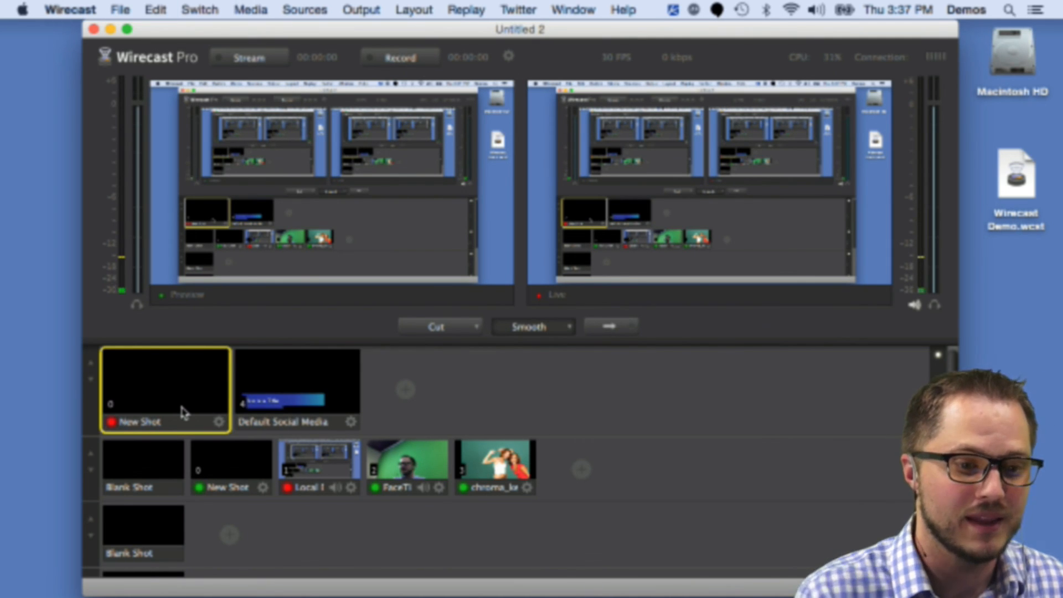
{"action": "left_click", "coordinate": [146, 474]}
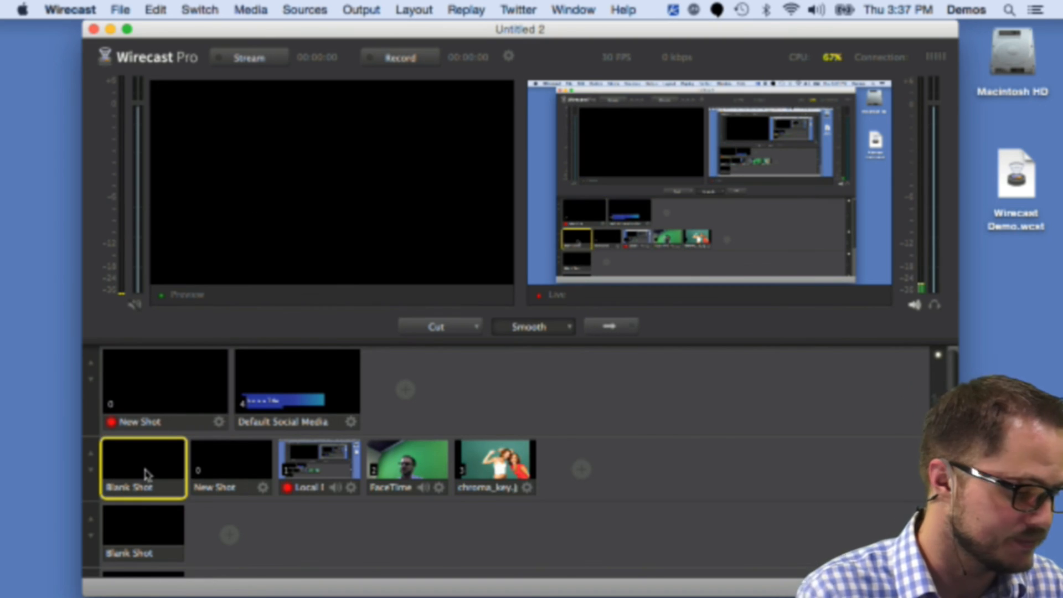
{"action": "key", "text": "Delete"}
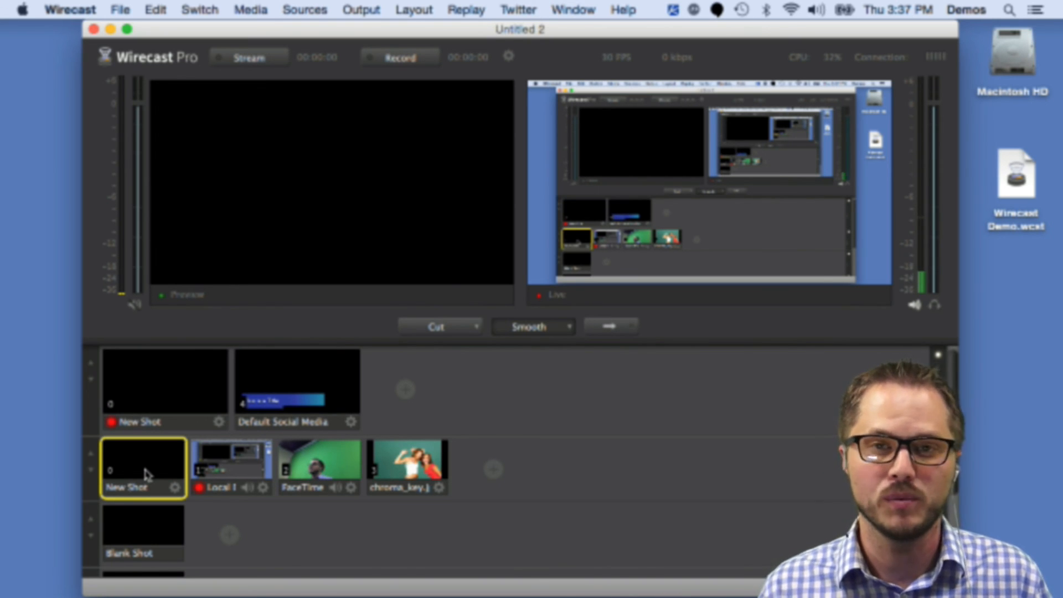
Step: Create a new document, then switch back to the Untitled 2 document
{"action": "left_click", "coordinate": [120, 9]}
{"action": "key", "text": "super+n"}
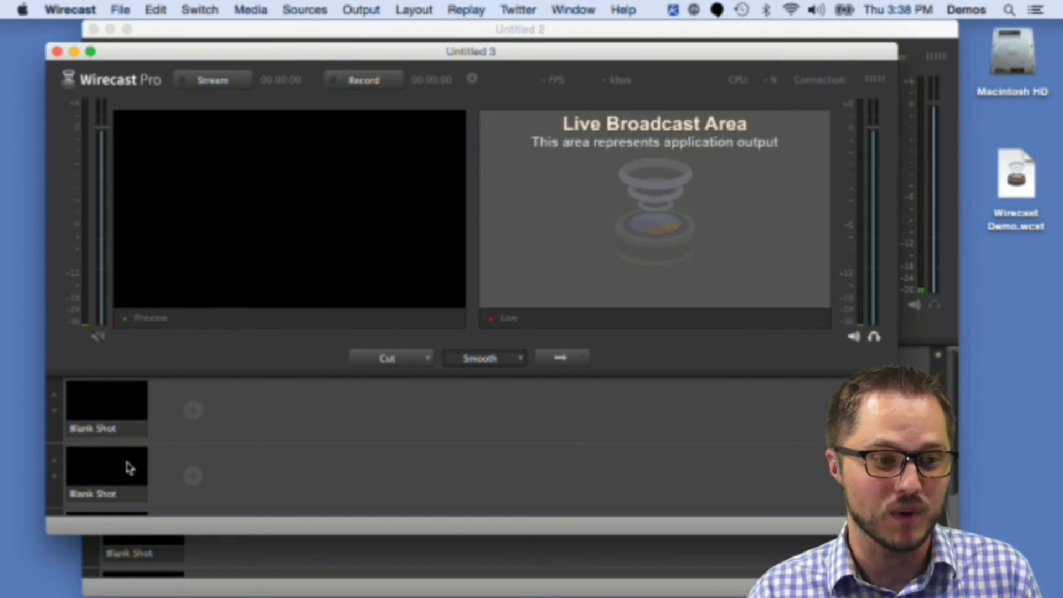
{"action": "left_click", "coordinate": [256, 29]}
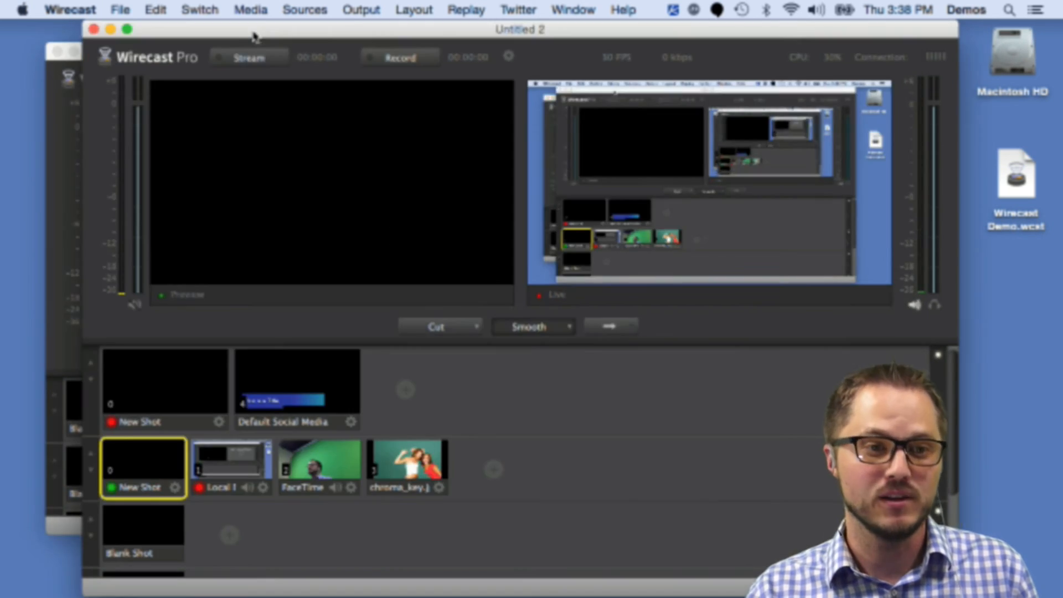
{"action": "mouse_move", "coordinate": [205, 543]}
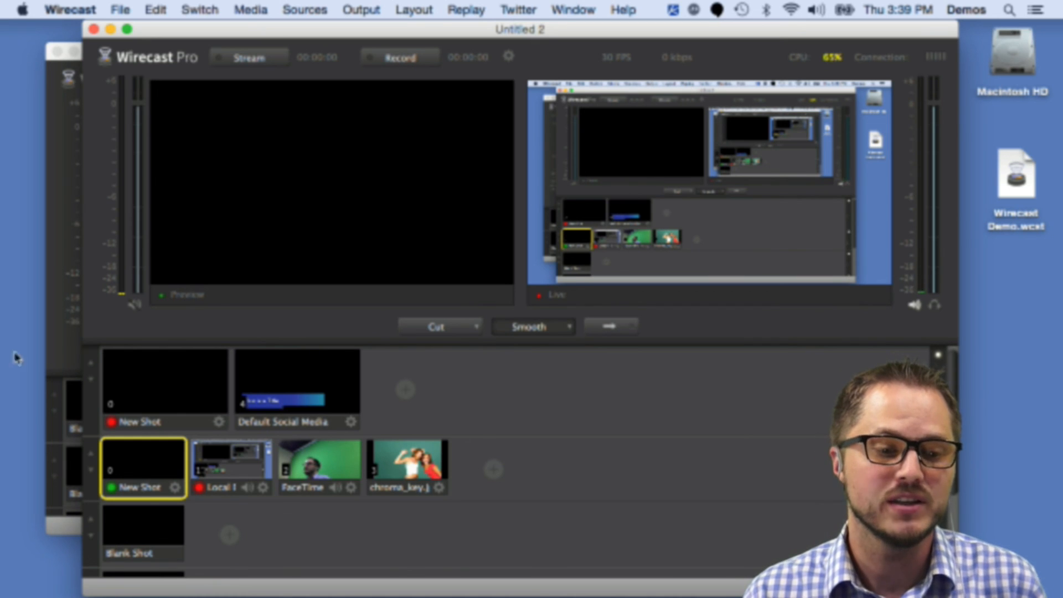
Step: Preview the desktop, FaceTime and chroma_key shots in turn by selecting each one
{"action": "left_click", "coordinate": [239, 458]}
{"action": "left_click", "coordinate": [326, 466]}
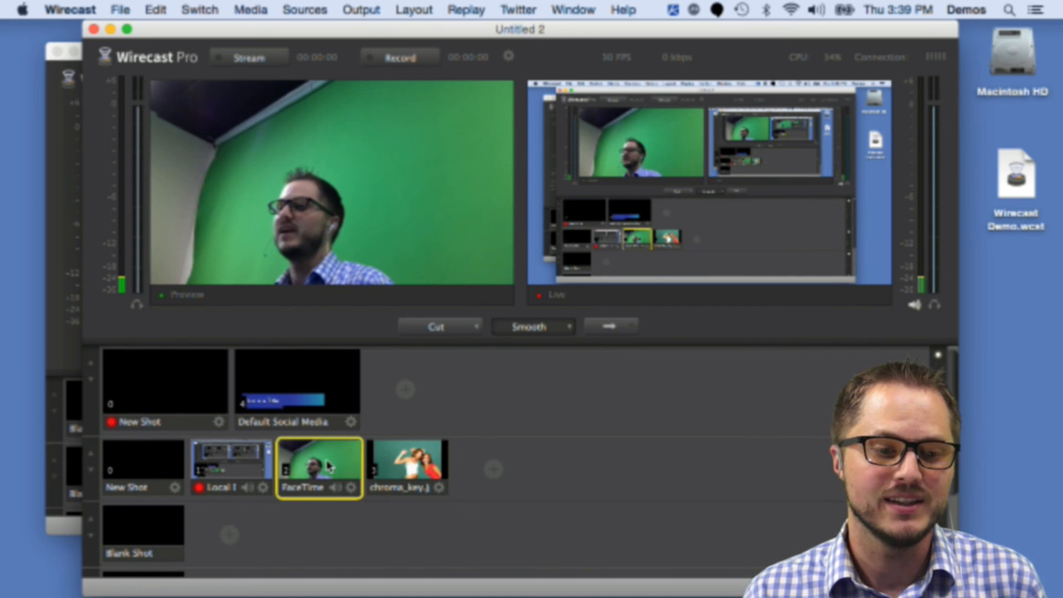
{"action": "left_click", "coordinate": [407, 464]}
{"action": "left_click", "coordinate": [232, 468]}
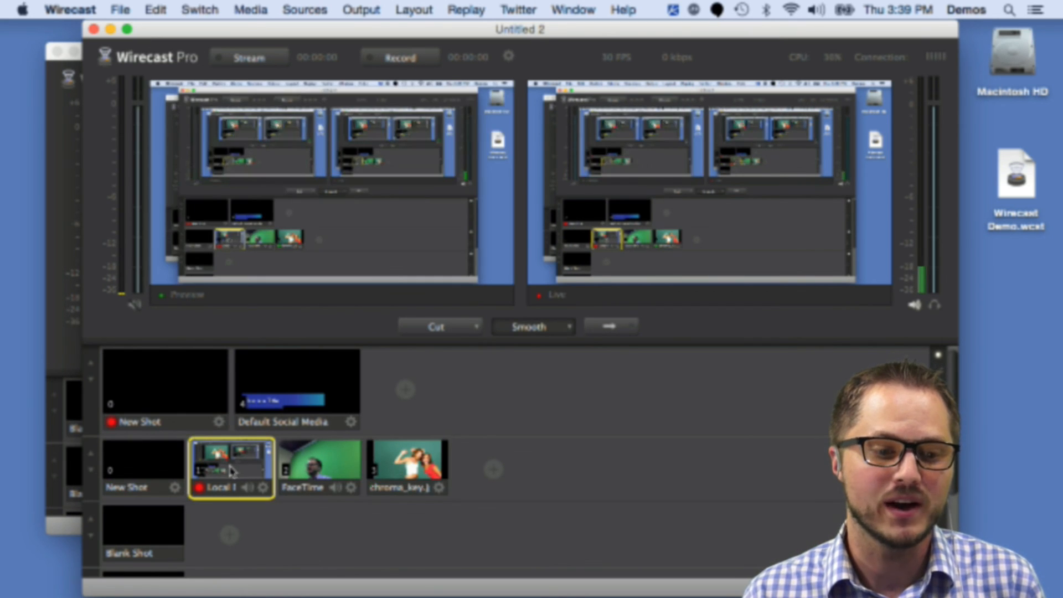
{"action": "left_click", "coordinate": [320, 463]}
{"action": "left_click", "coordinate": [411, 459]}
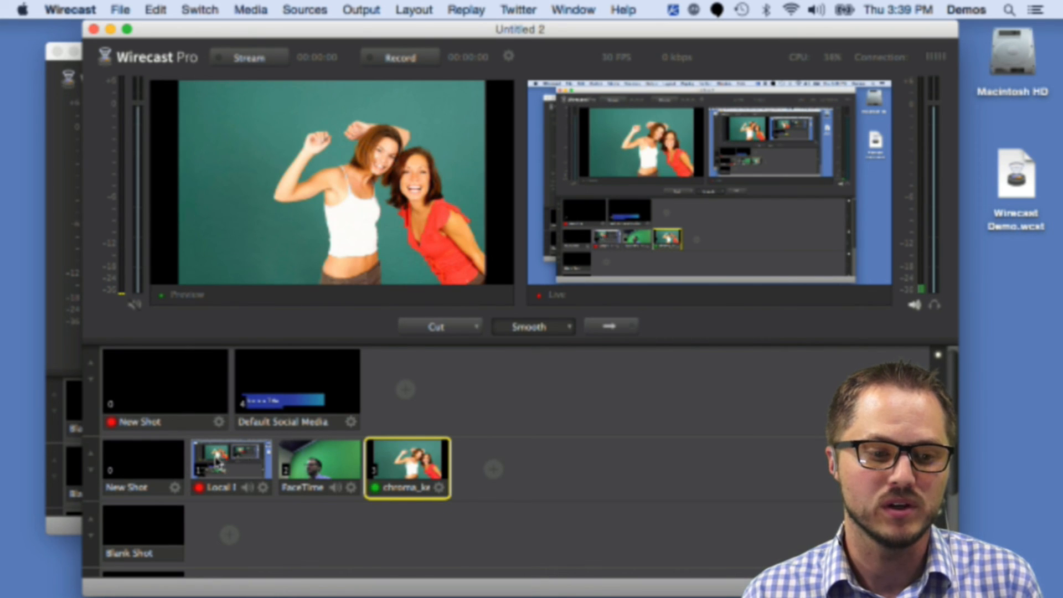
{"action": "left_click", "coordinate": [216, 462]}
{"action": "left_click", "coordinate": [333, 465]}
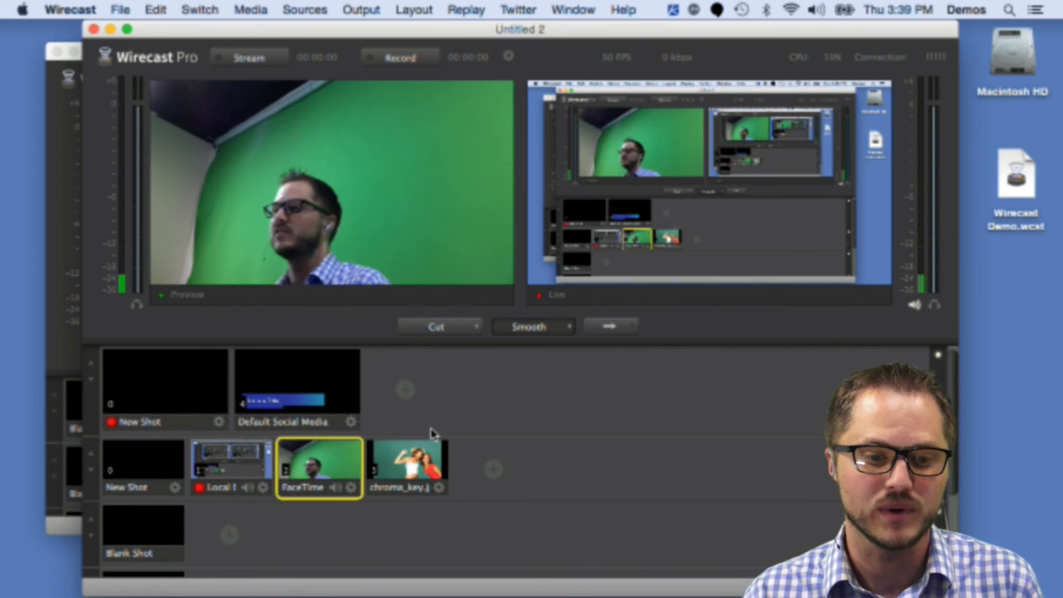
{"action": "left_click", "coordinate": [425, 461]}
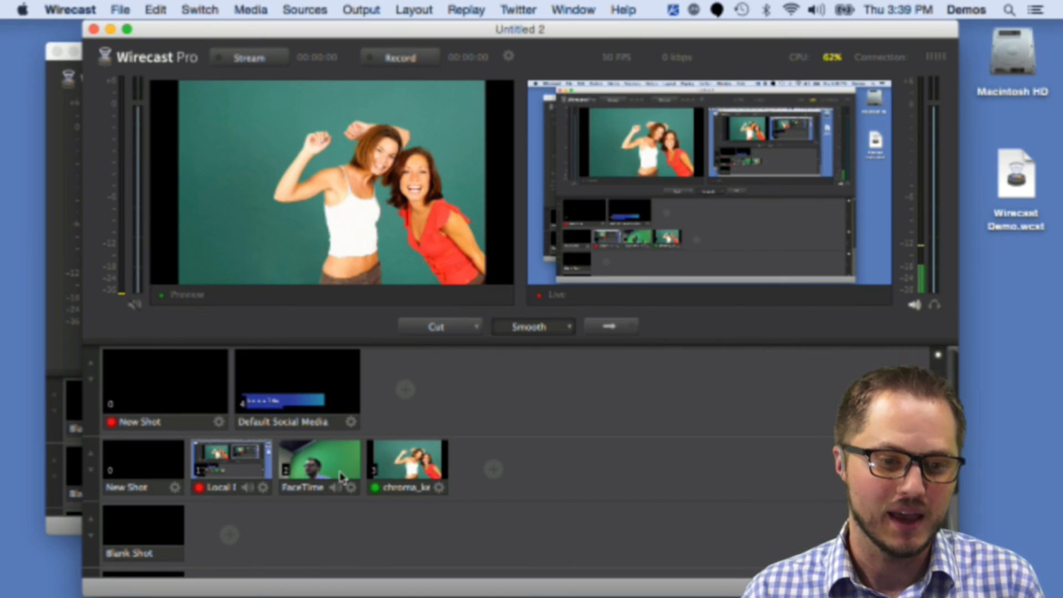
{"action": "left_click", "coordinate": [342, 476]}
{"action": "left_click", "coordinate": [227, 463]}
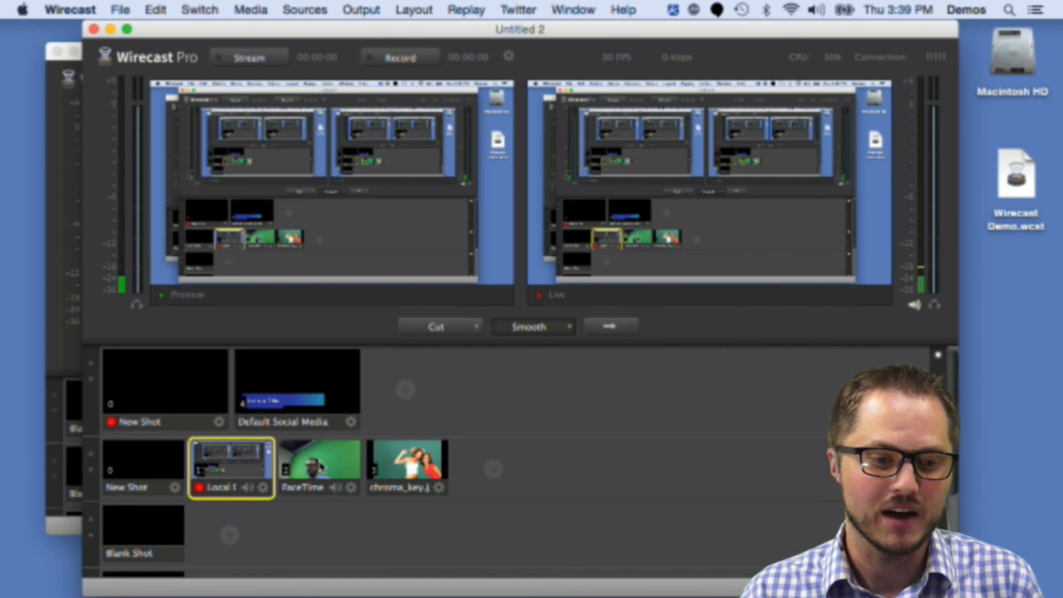
{"action": "left_click", "coordinate": [321, 466]}
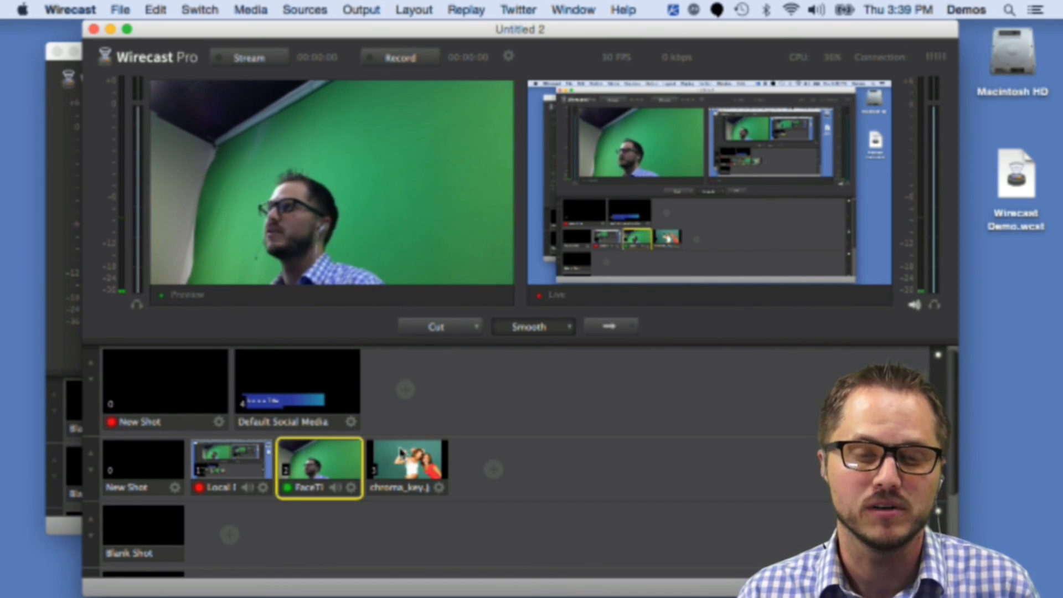
{"action": "left_click", "coordinate": [401, 454]}
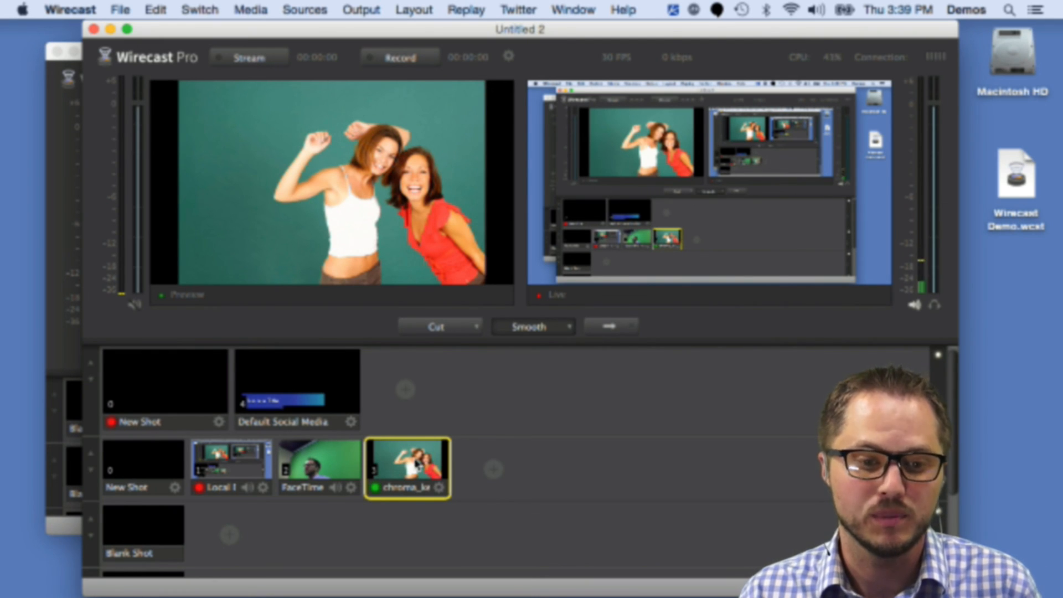
Step: Enlarge the shot thumbnails in the layers and select the FaceTime shot for preview
{"action": "left_click", "coordinate": [90, 454]}
{"action": "left_click", "coordinate": [410, 480]}
{"action": "left_click", "coordinate": [299, 478]}
{"action": "left_click", "coordinate": [424, 480]}
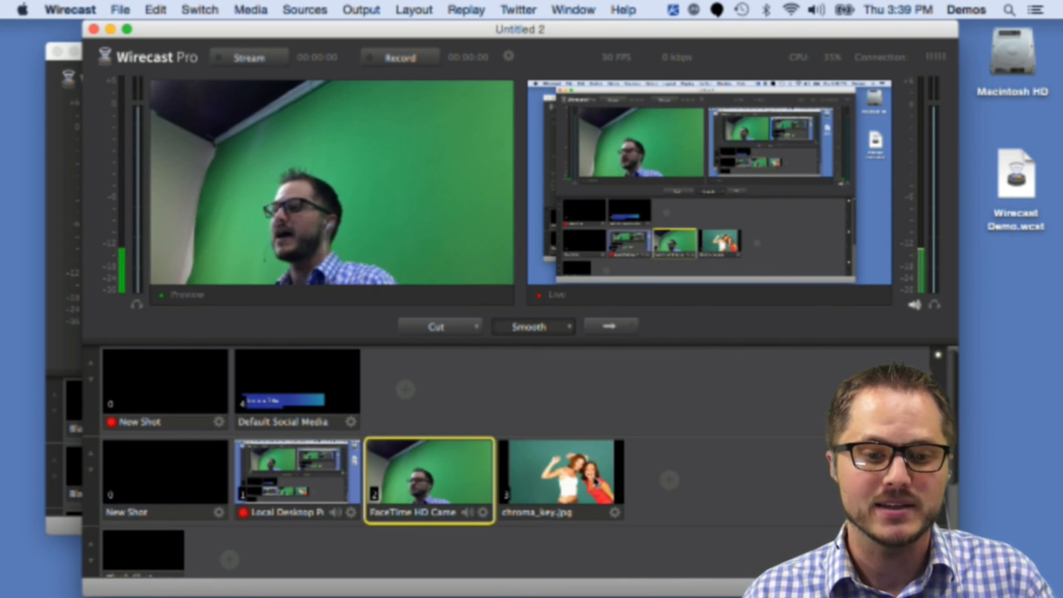
Step: Alternate the preview between the chroma_key and FaceTime shots, and open and dismiss the add-shot device menu
{"action": "left_click", "coordinate": [548, 481]}
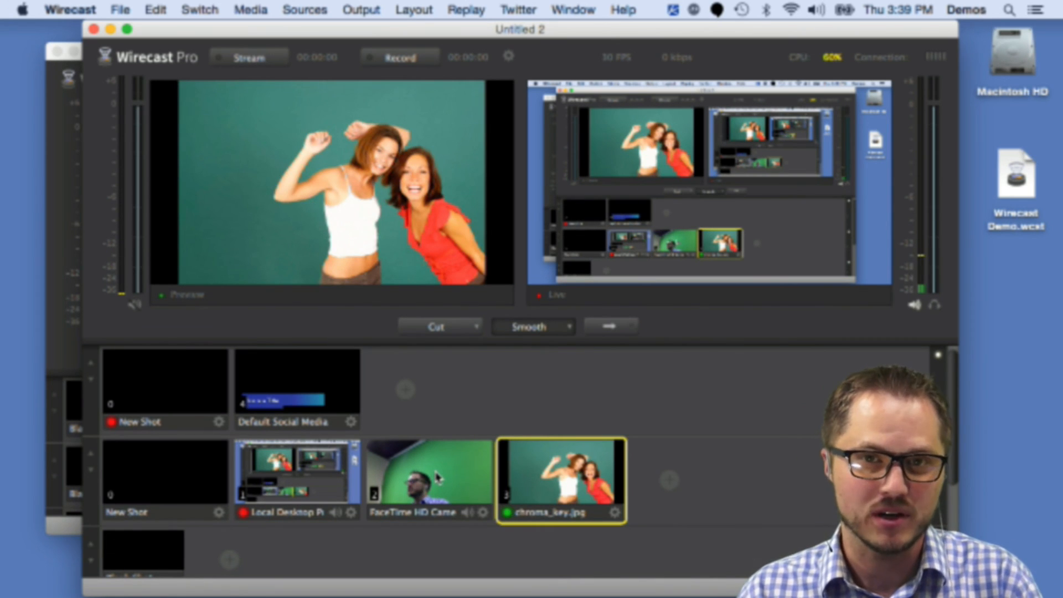
{"action": "left_click", "coordinate": [412, 480]}
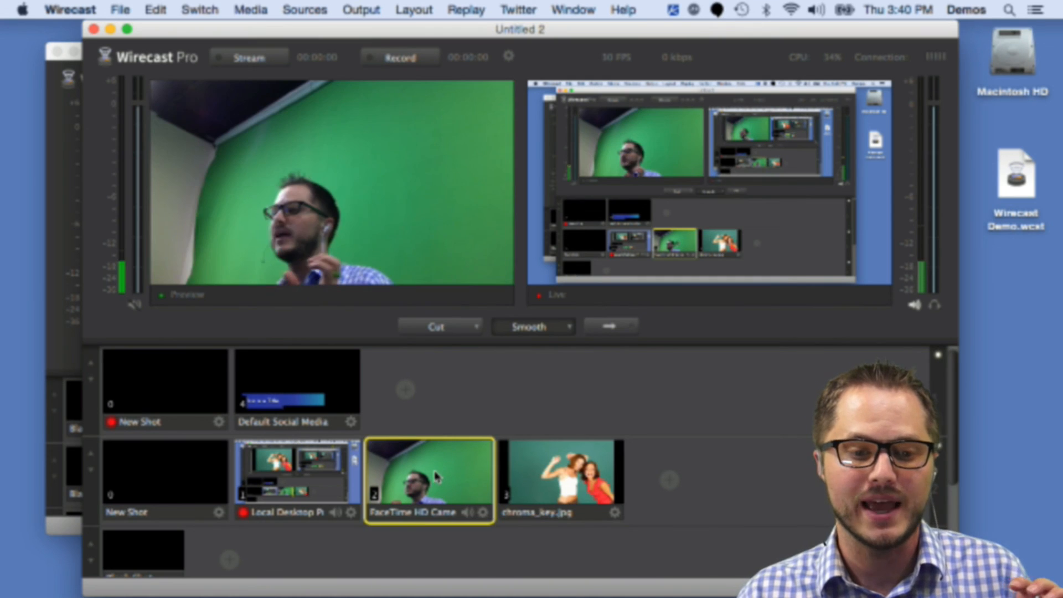
{"action": "left_click", "coordinate": [554, 481]}
{"action": "left_click", "coordinate": [669, 479]}
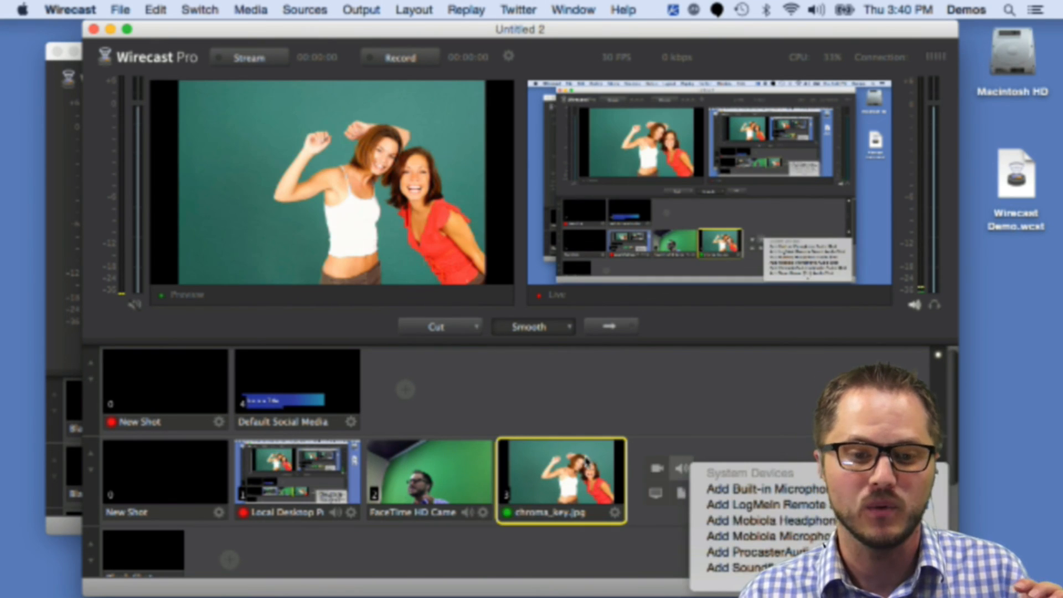
{"action": "left_click", "coordinate": [627, 425]}
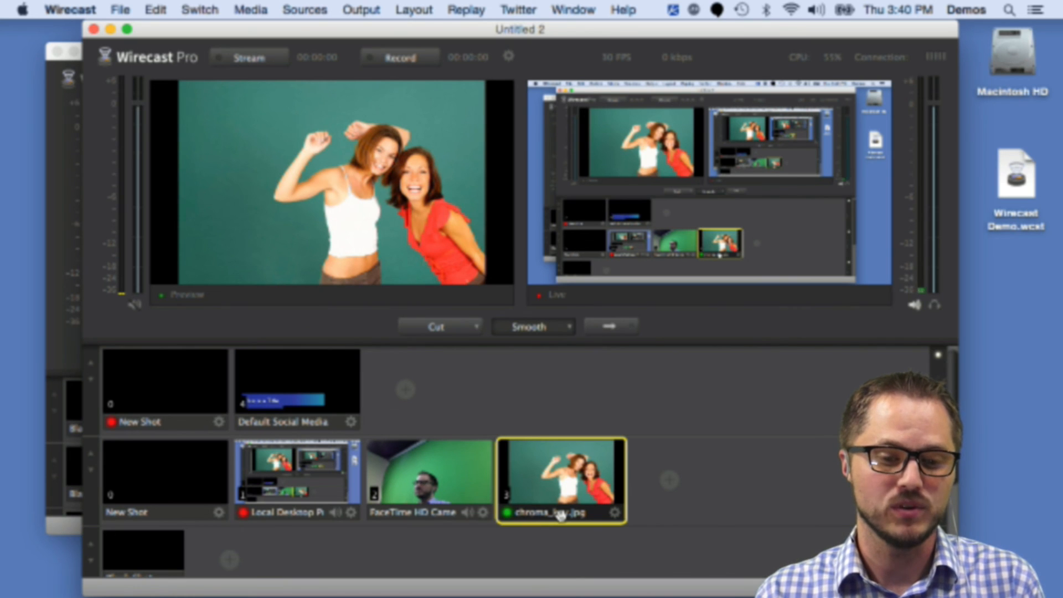
Step: Try to move the chroma_key shot to a new position within its layer
{"action": "left_click_drag", "start_coordinate": [561, 514], "coordinate": [545, 503]}
{"action": "left_click_drag", "start_coordinate": [463, 493], "coordinate": [556, 499]}
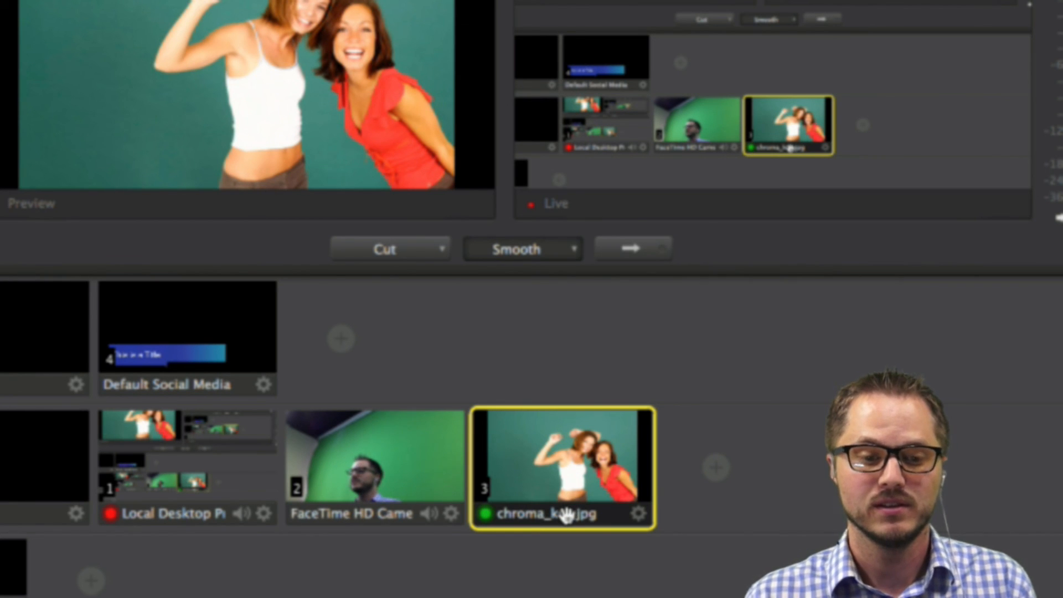
{"action": "left_click_drag", "start_coordinate": [566, 517], "coordinate": [505, 490]}
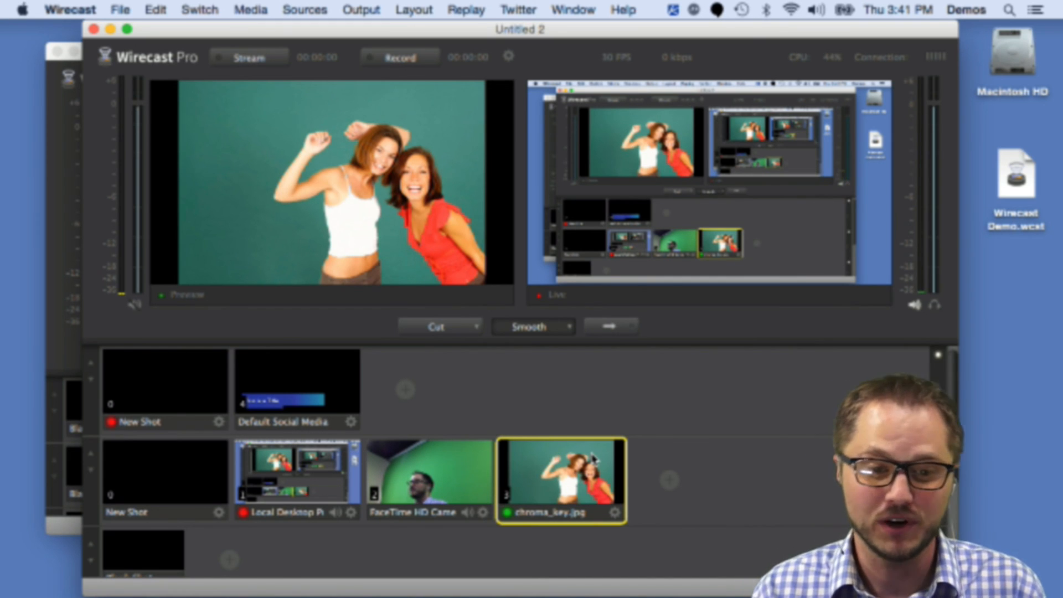
{"action": "left_click_drag", "start_coordinate": [561, 516], "coordinate": [566, 494]}
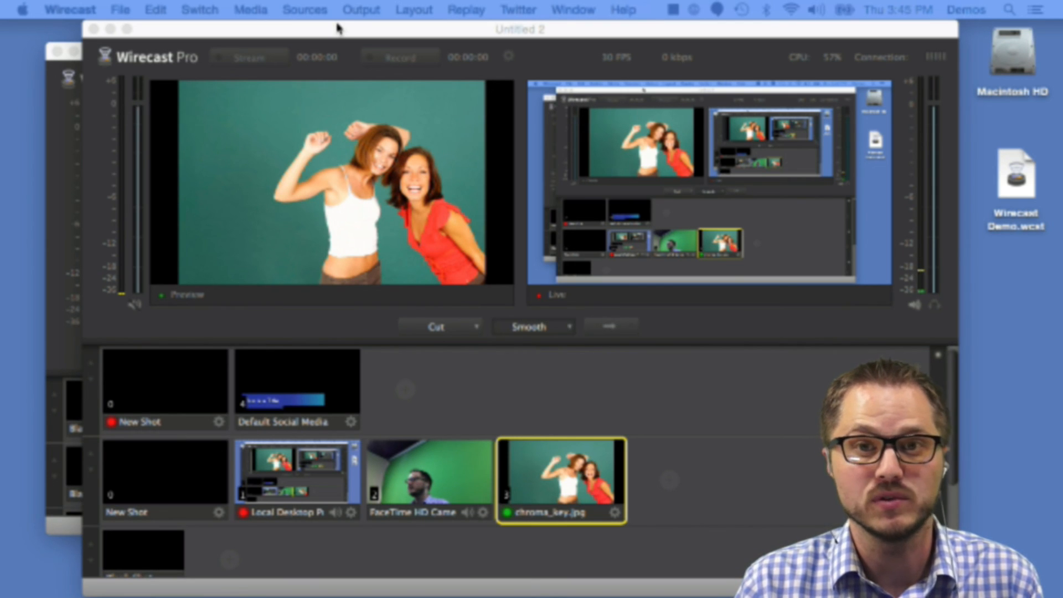
Step: Turn on headphone audio monitoring for the live output
{"action": "left_click_drag", "start_coordinate": [338, 32], "coordinate": [342, 29]}
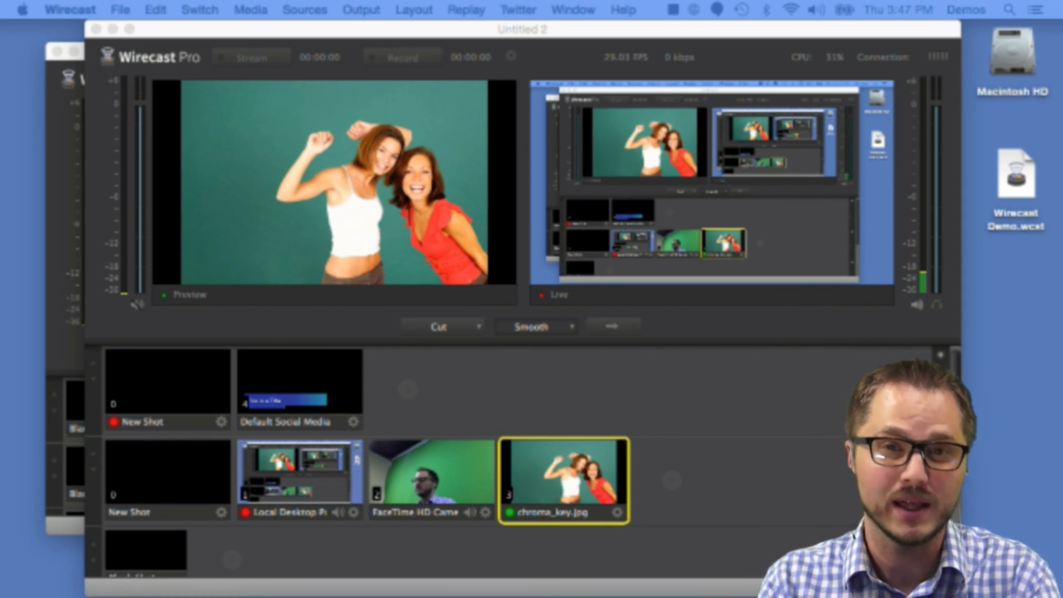
{"action": "left_click", "coordinate": [931, 321]}
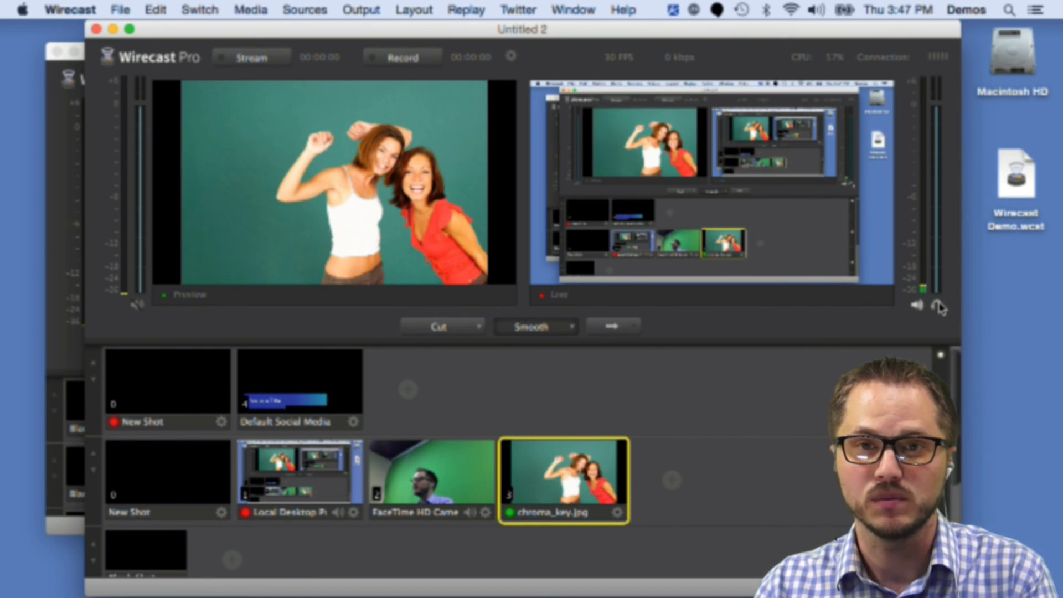